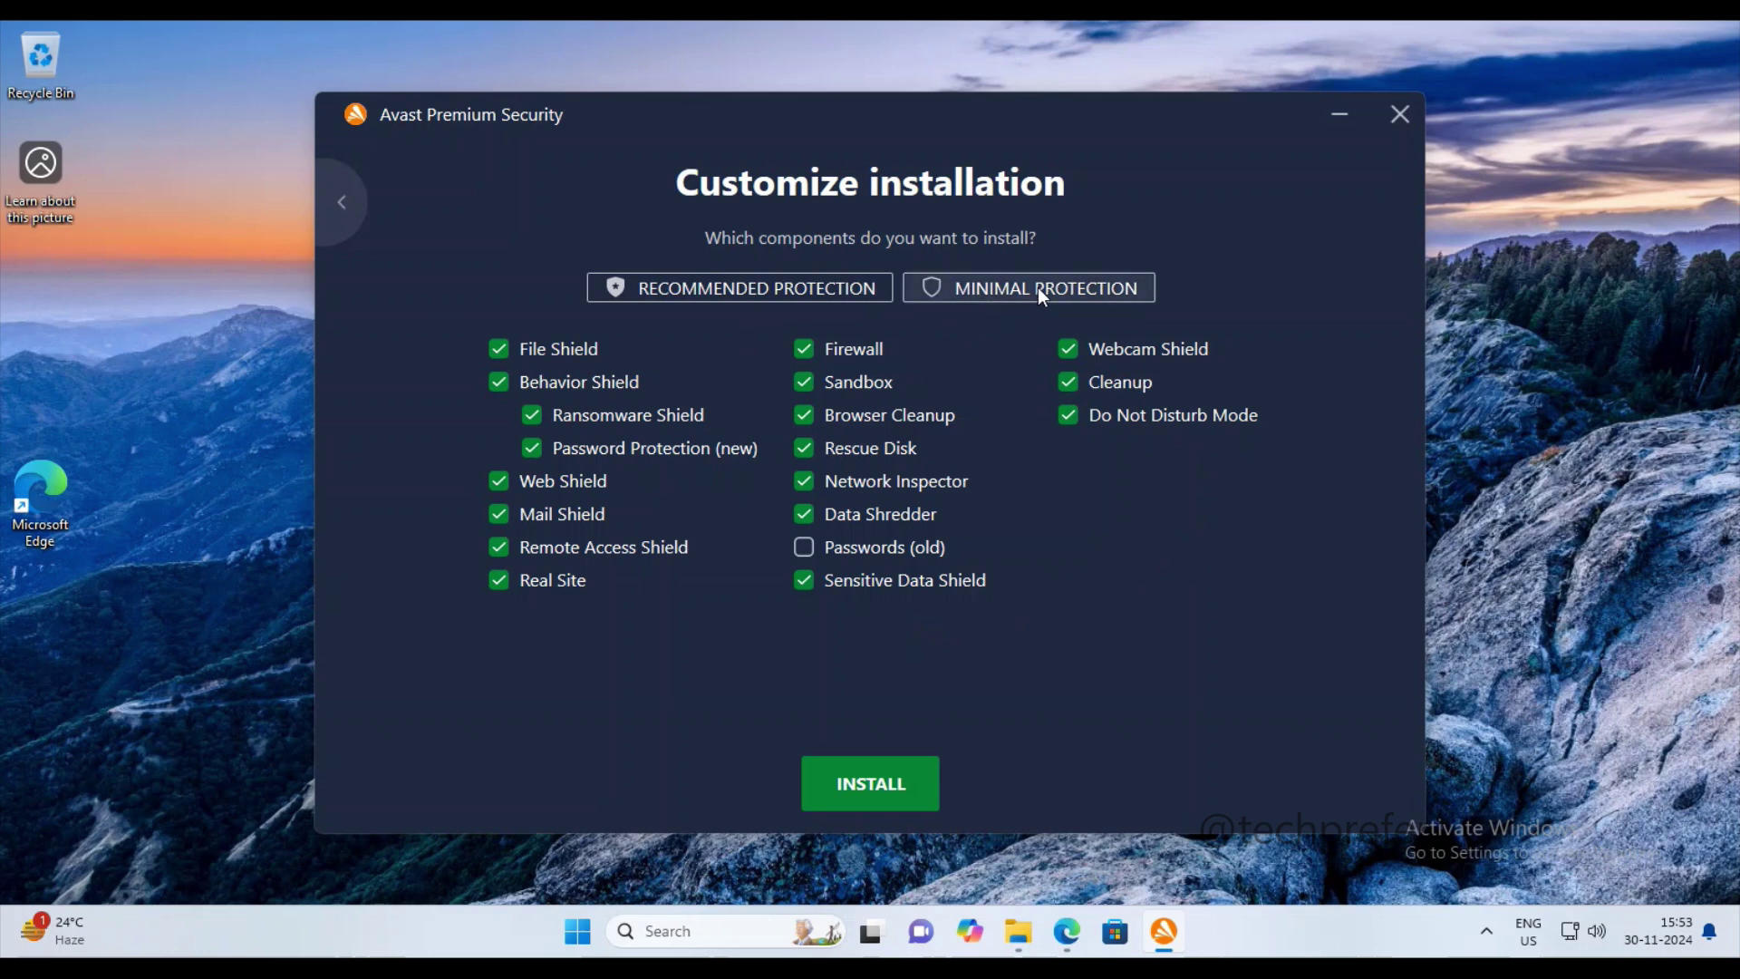
Step: Install Premium Security with the recommended components and without Avast Secure Browser, and postpone the computer restart
{"action": "left_click", "coordinate": [846, 284]}
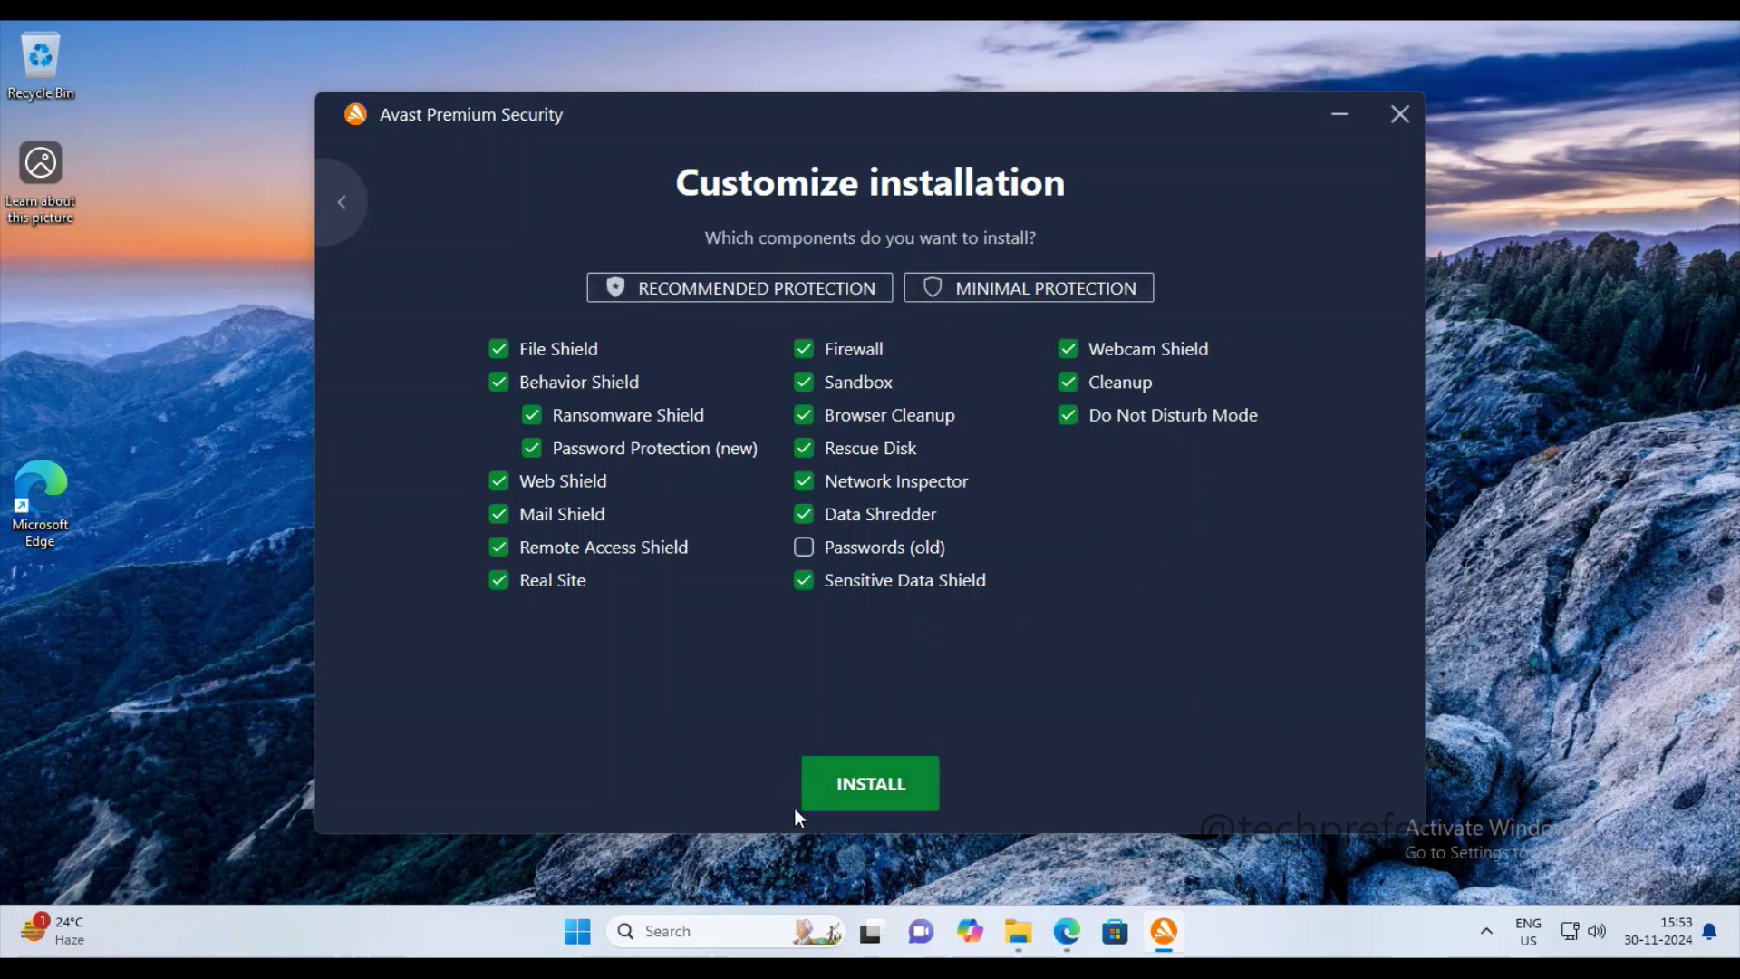
{"action": "left_click", "coordinate": [342, 205]}
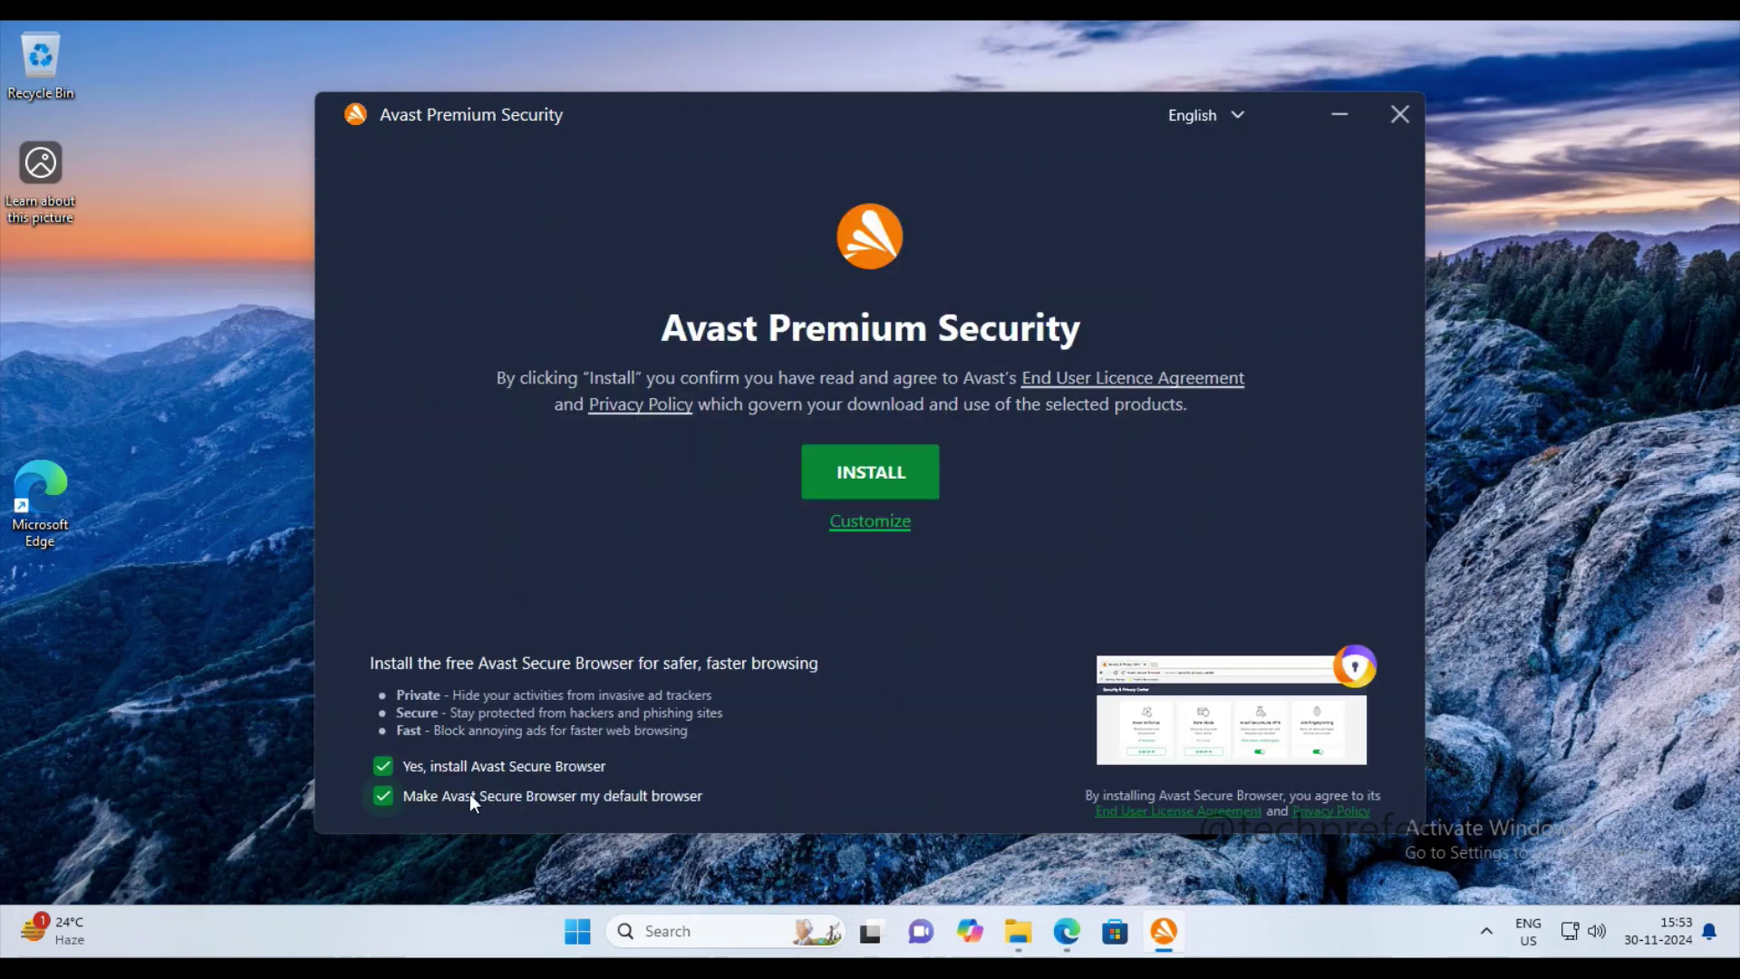
{"action": "left_click", "coordinate": [383, 766]}
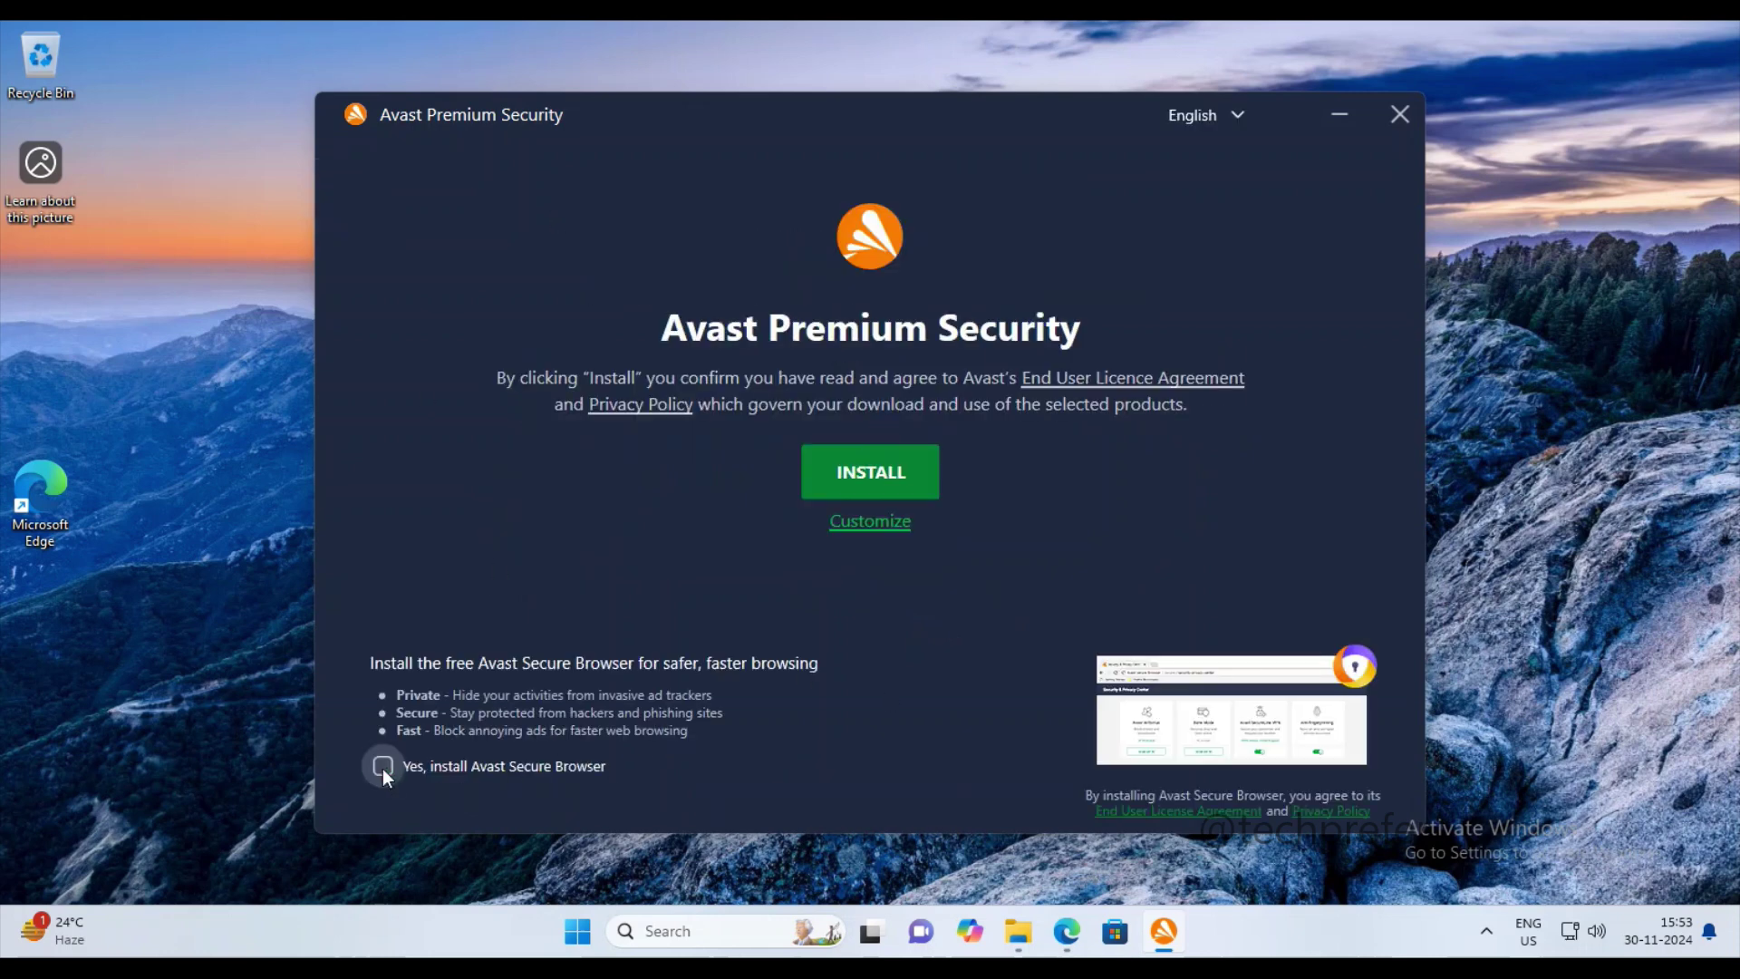
{"action": "left_click", "coordinate": [917, 468]}
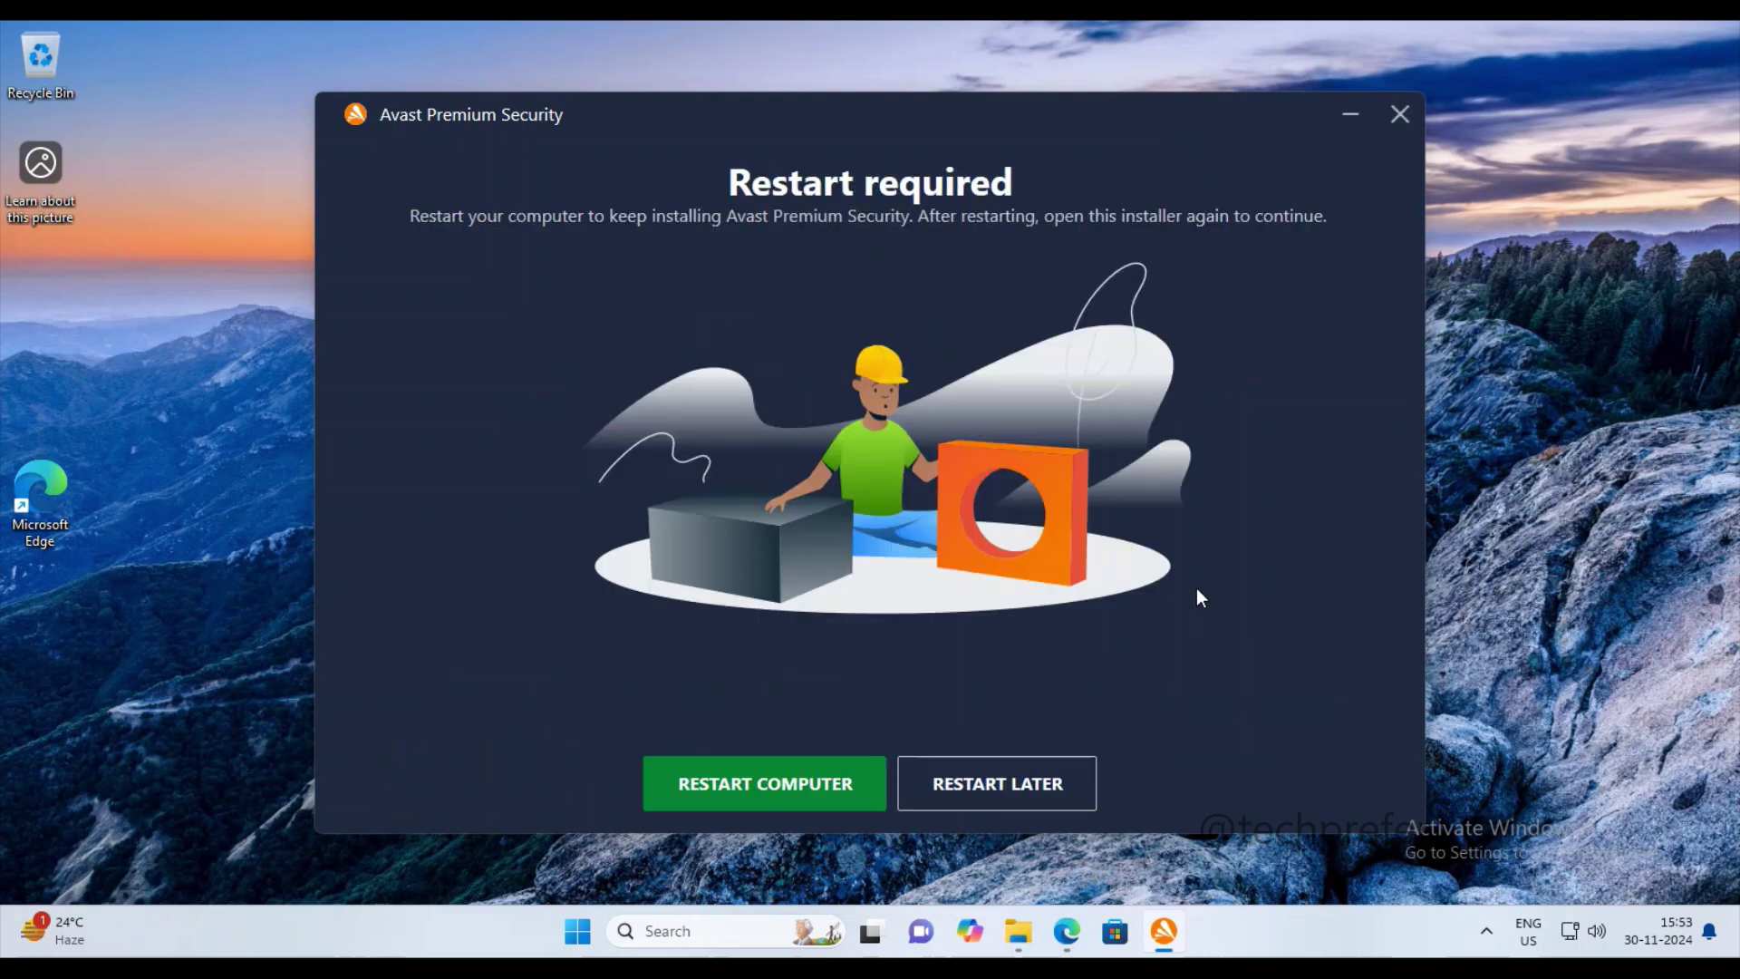
{"action": "left_click", "coordinate": [1059, 778]}
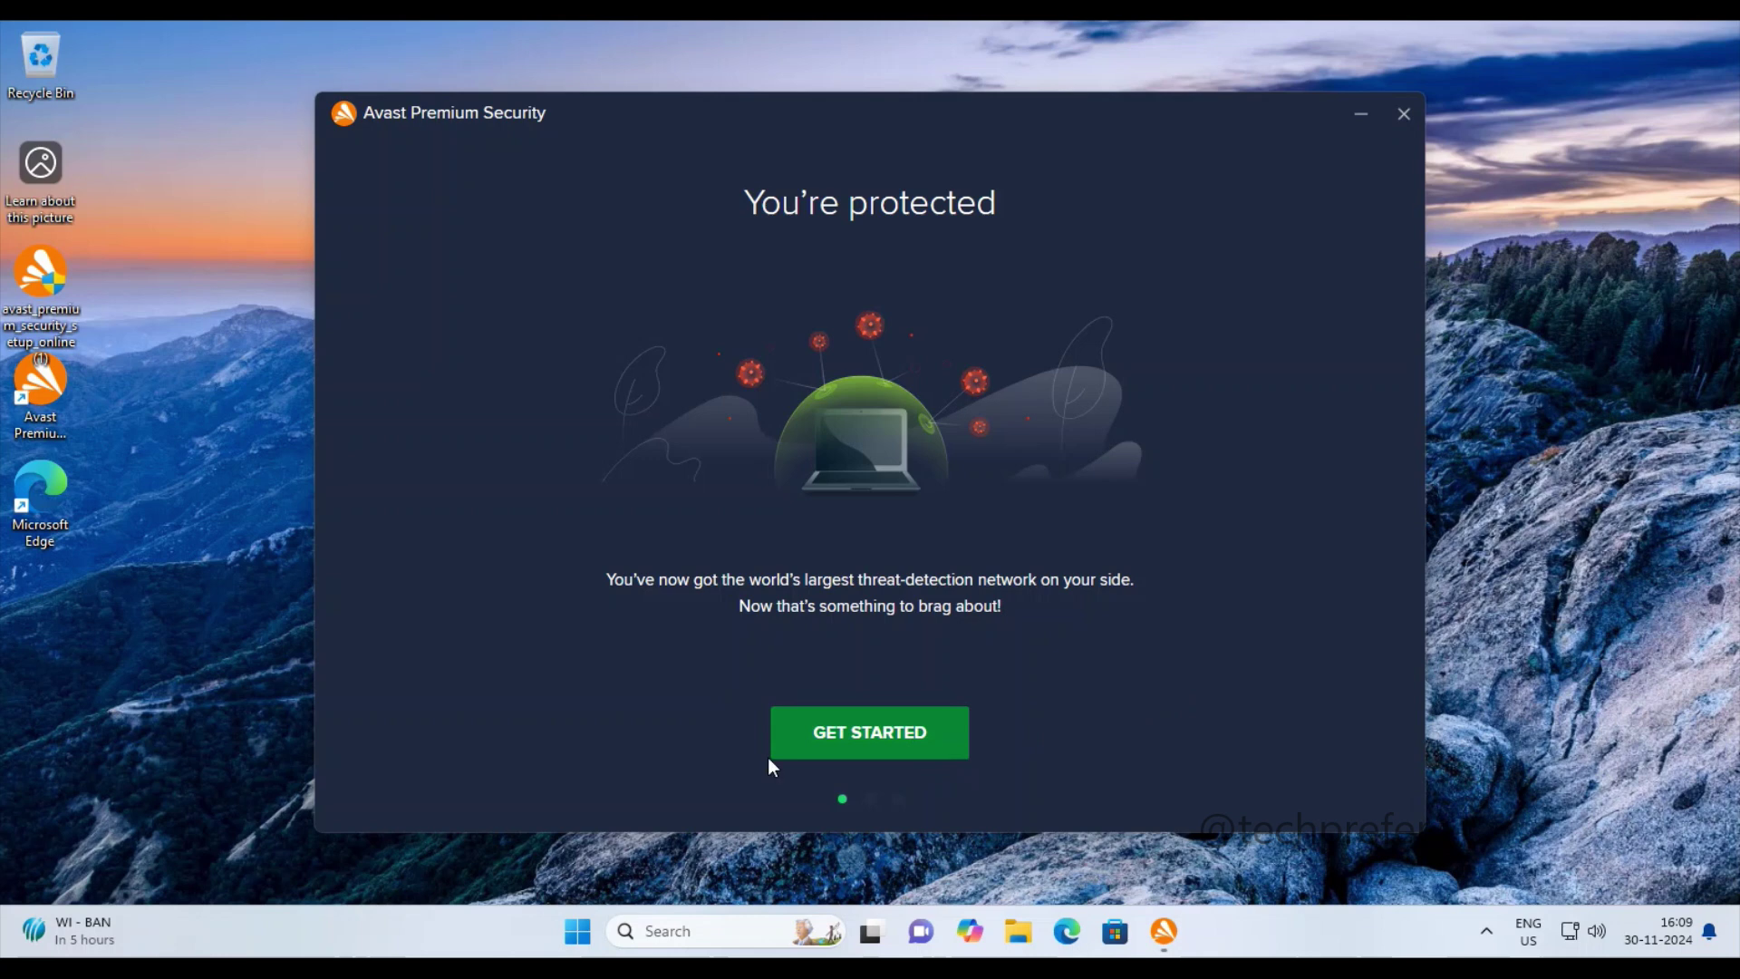
Step: Start the free trial and run the first scan
{"action": "left_click", "coordinate": [849, 737]}
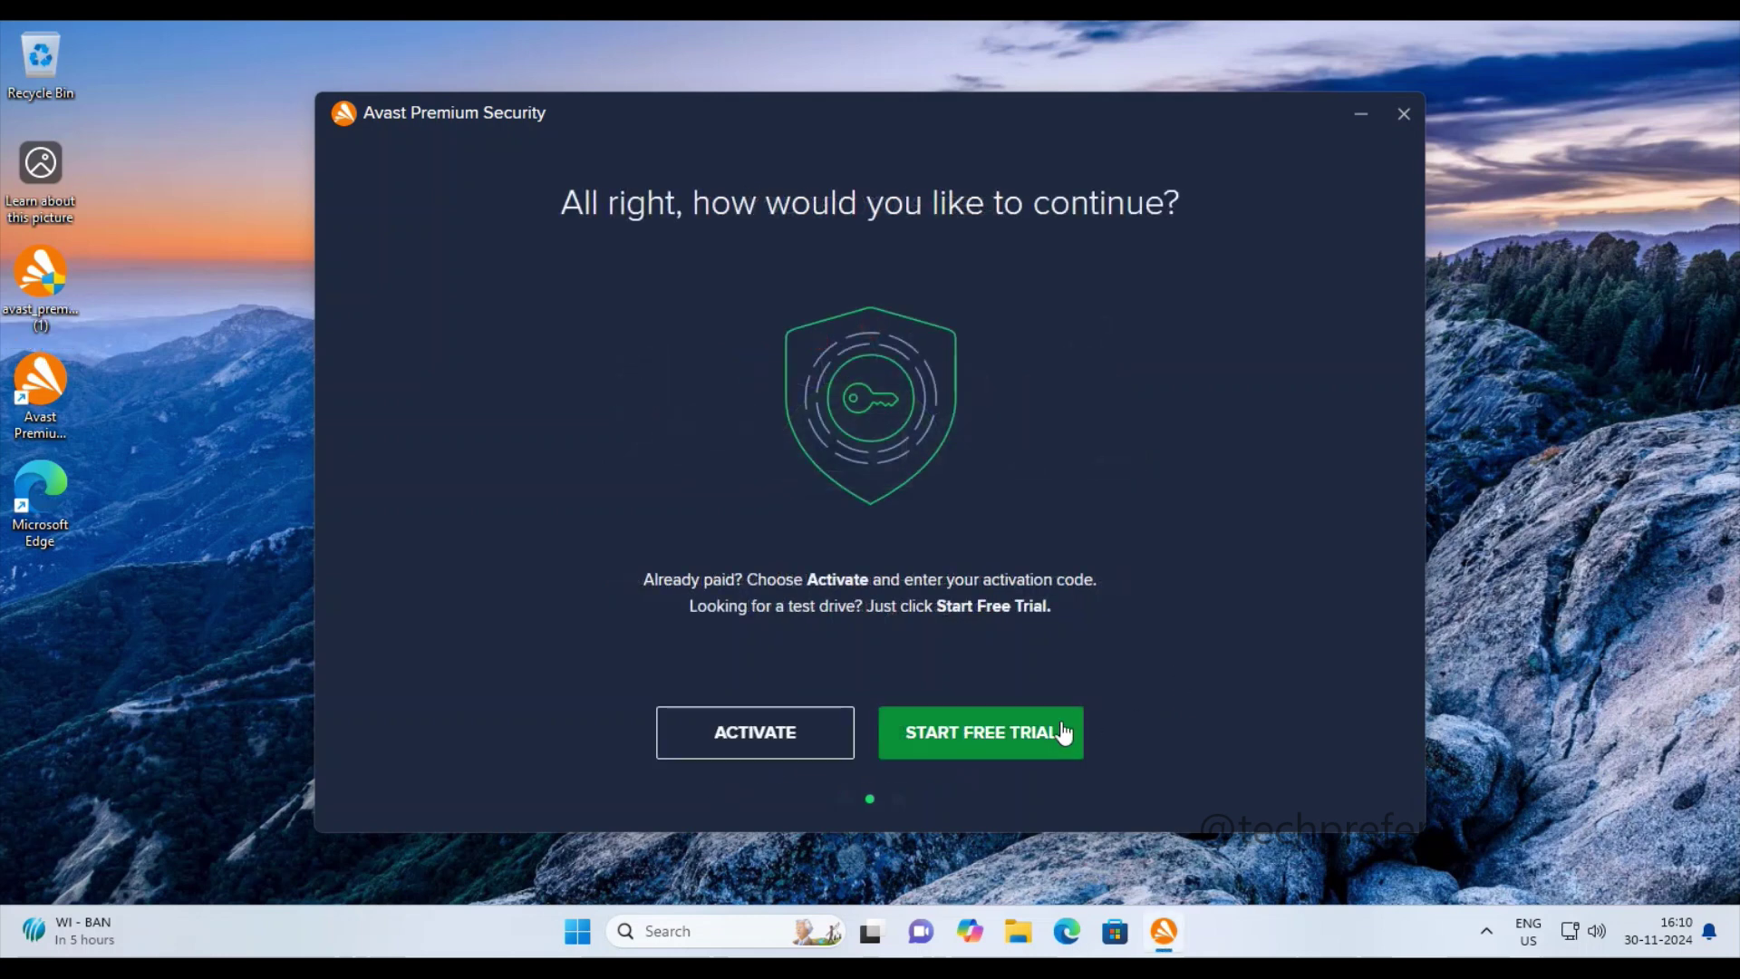
{"action": "left_click", "coordinate": [963, 743]}
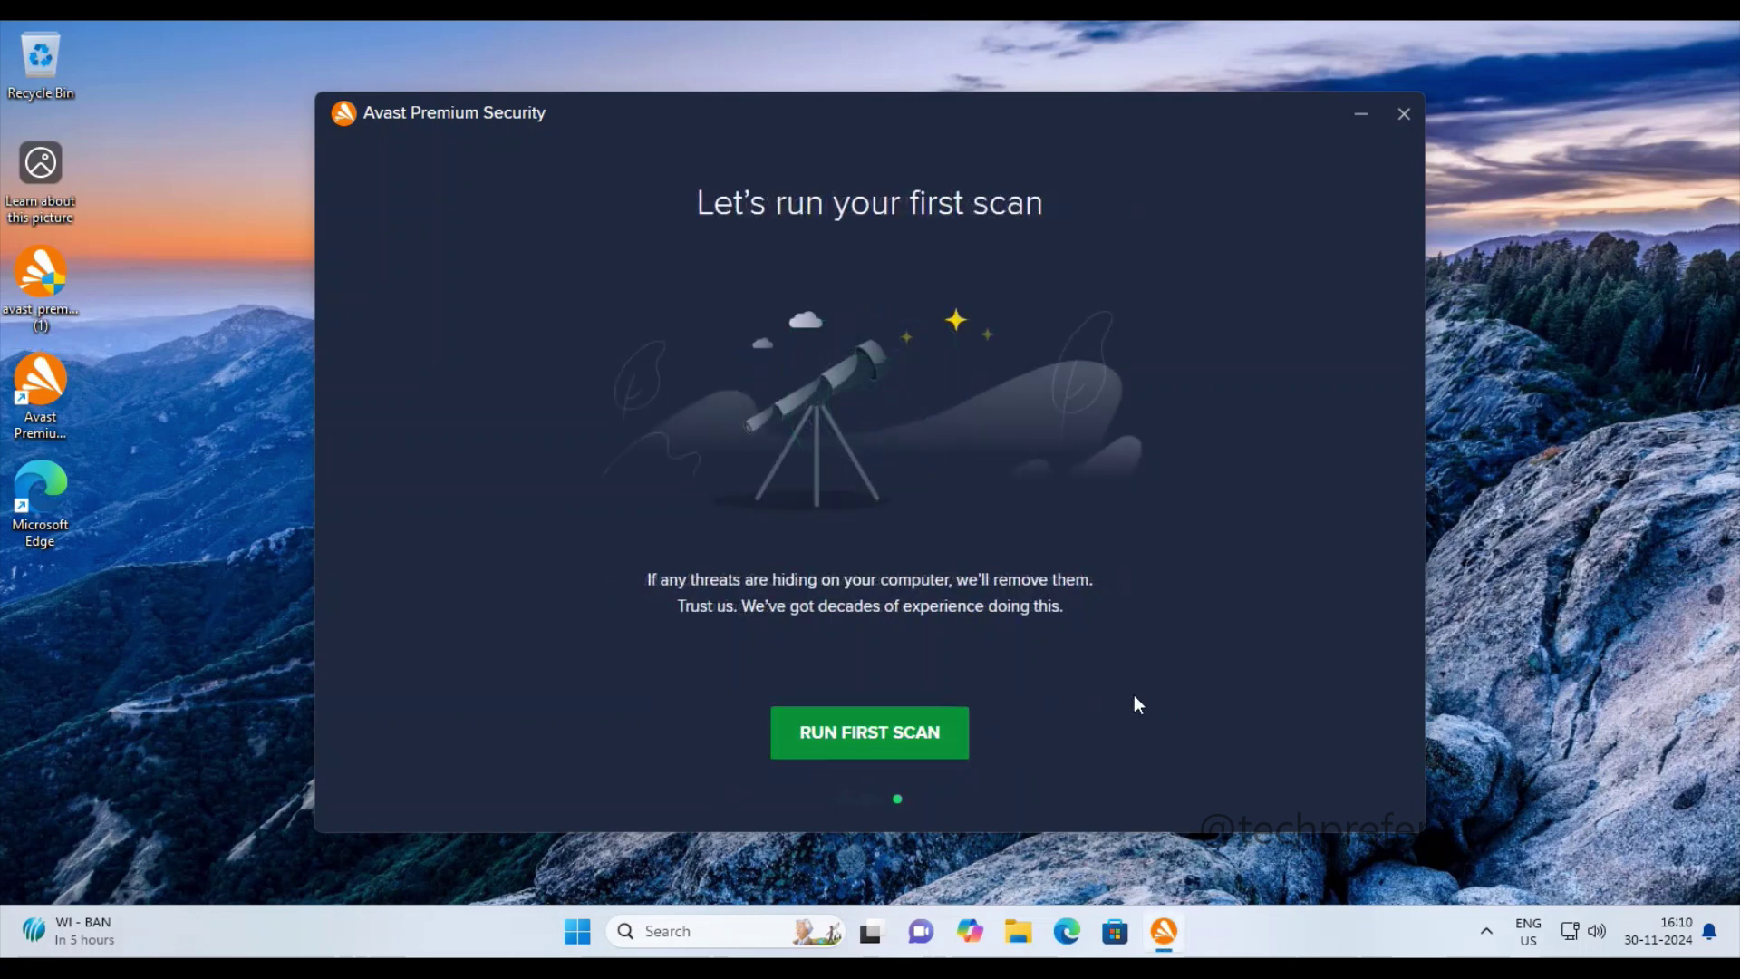
{"action": "left_click", "coordinate": [926, 736]}
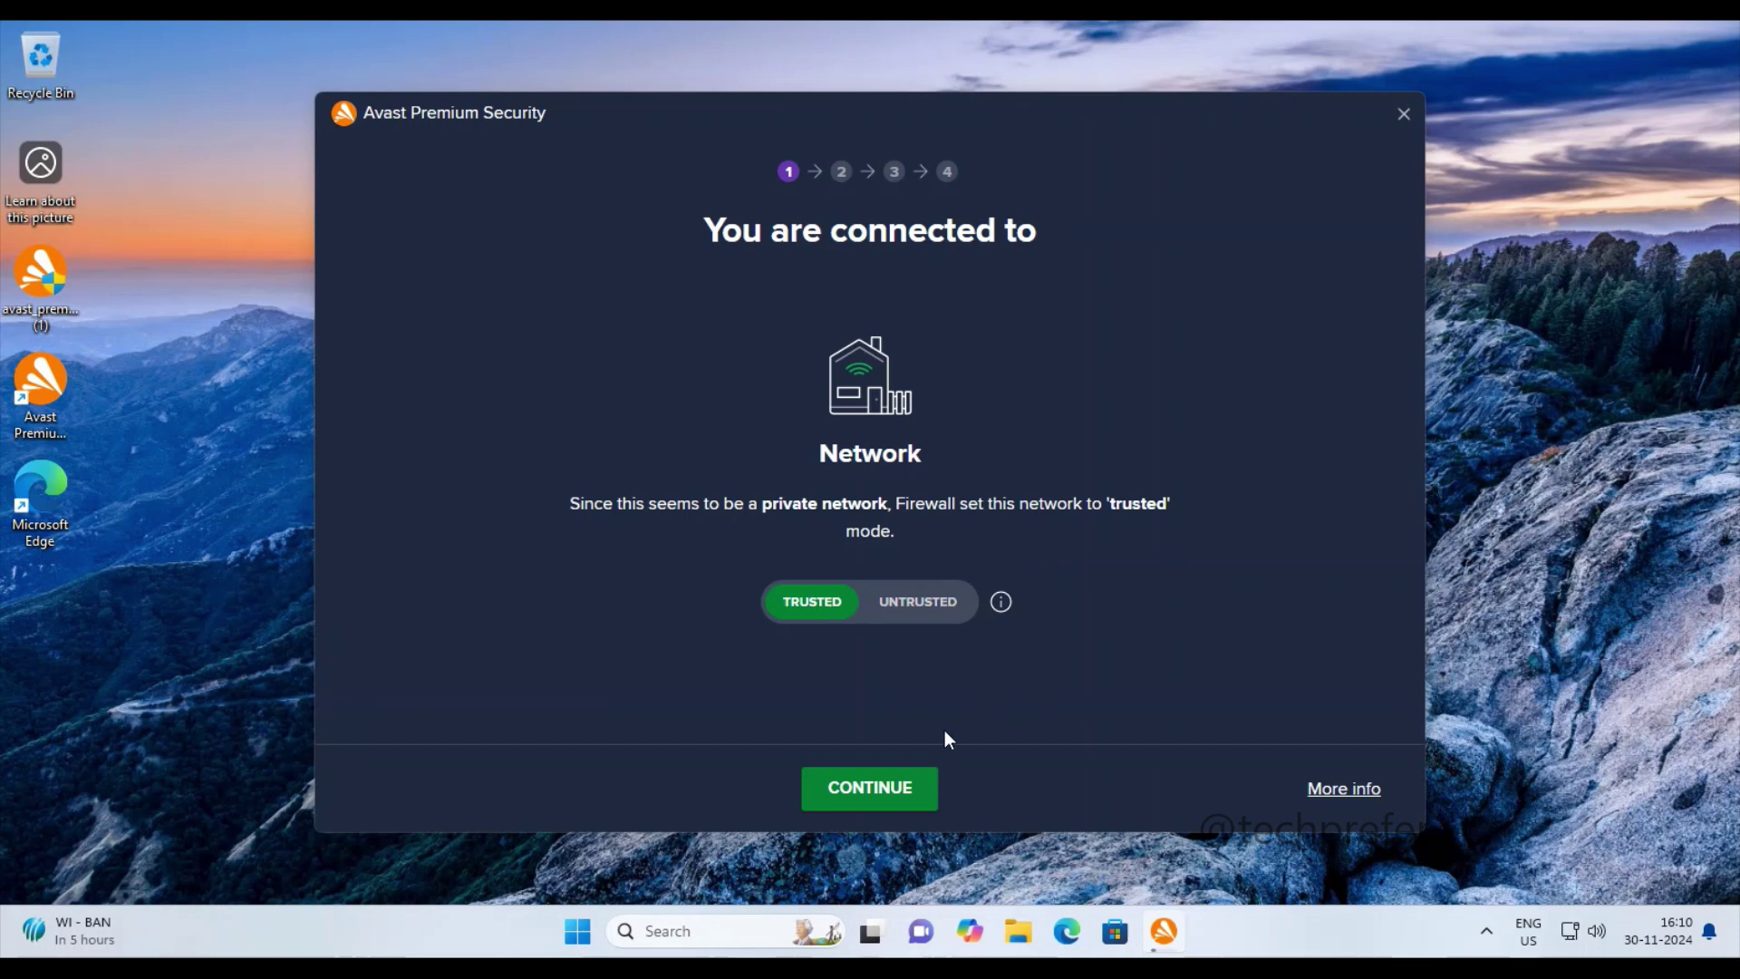
Step: Keep the network set to trusted and turn on Remote Access Shield, Webcam Shield and Sensitive Data Shield
{"action": "left_click", "coordinate": [895, 797]}
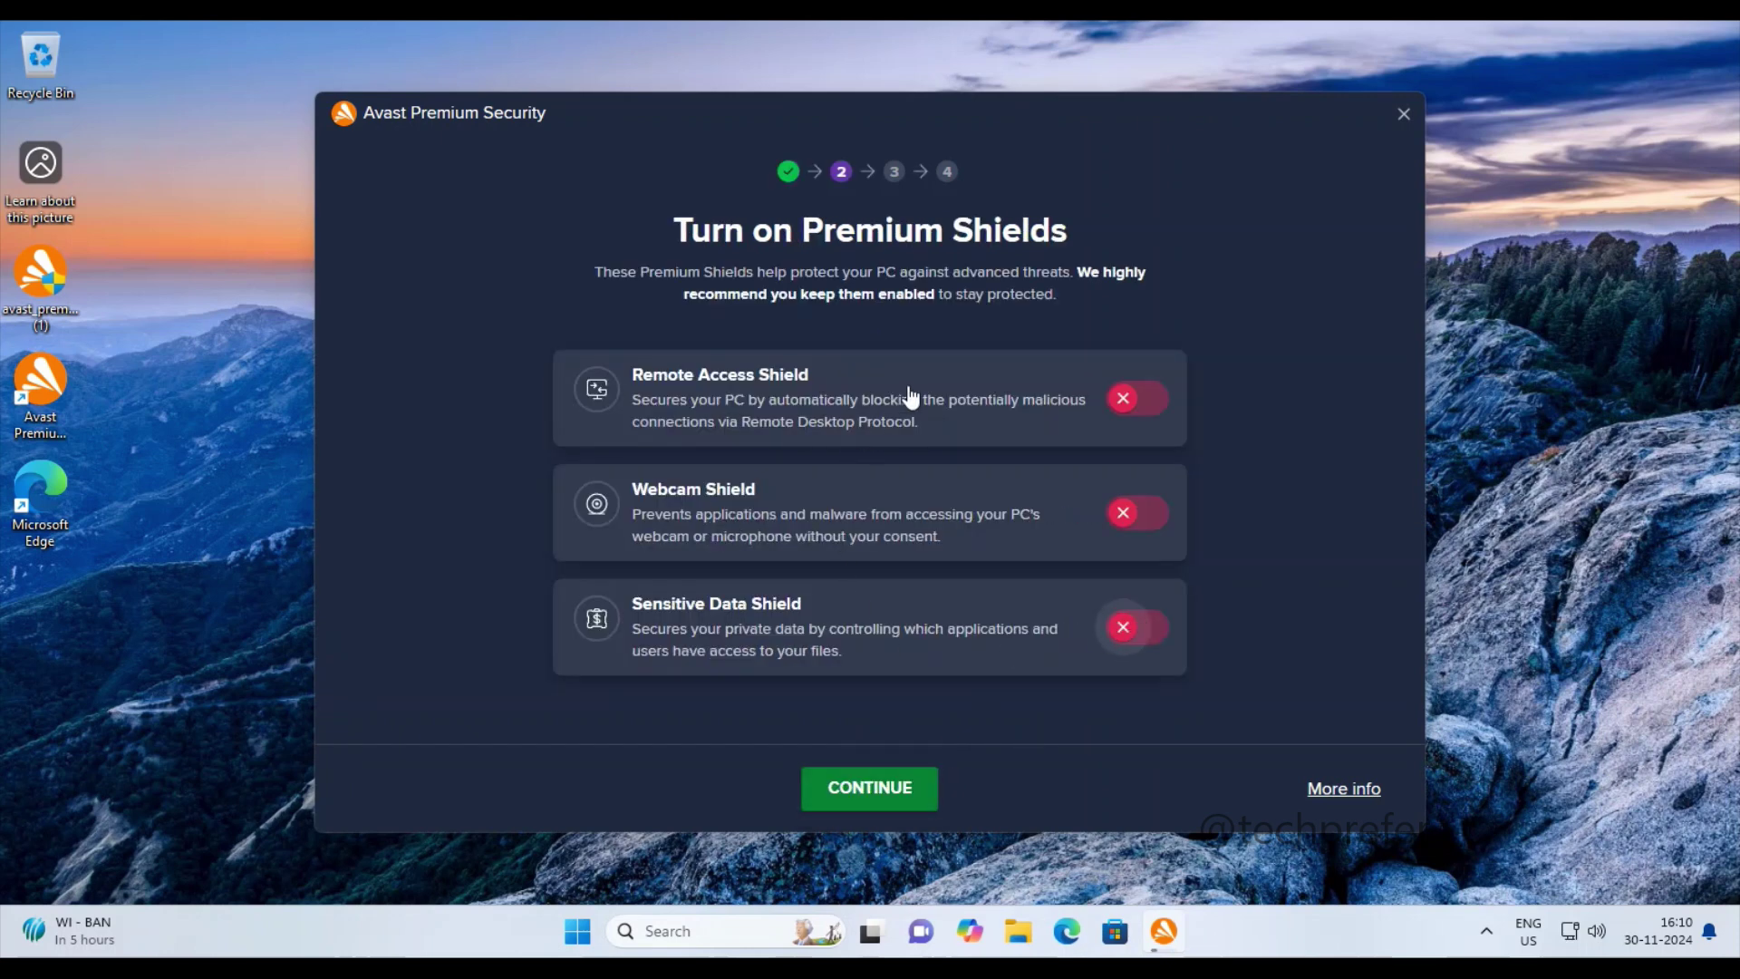
{"action": "left_click", "coordinate": [1137, 513]}
{"action": "left_click", "coordinate": [1137, 400]}
{"action": "left_click", "coordinate": [1137, 627]}
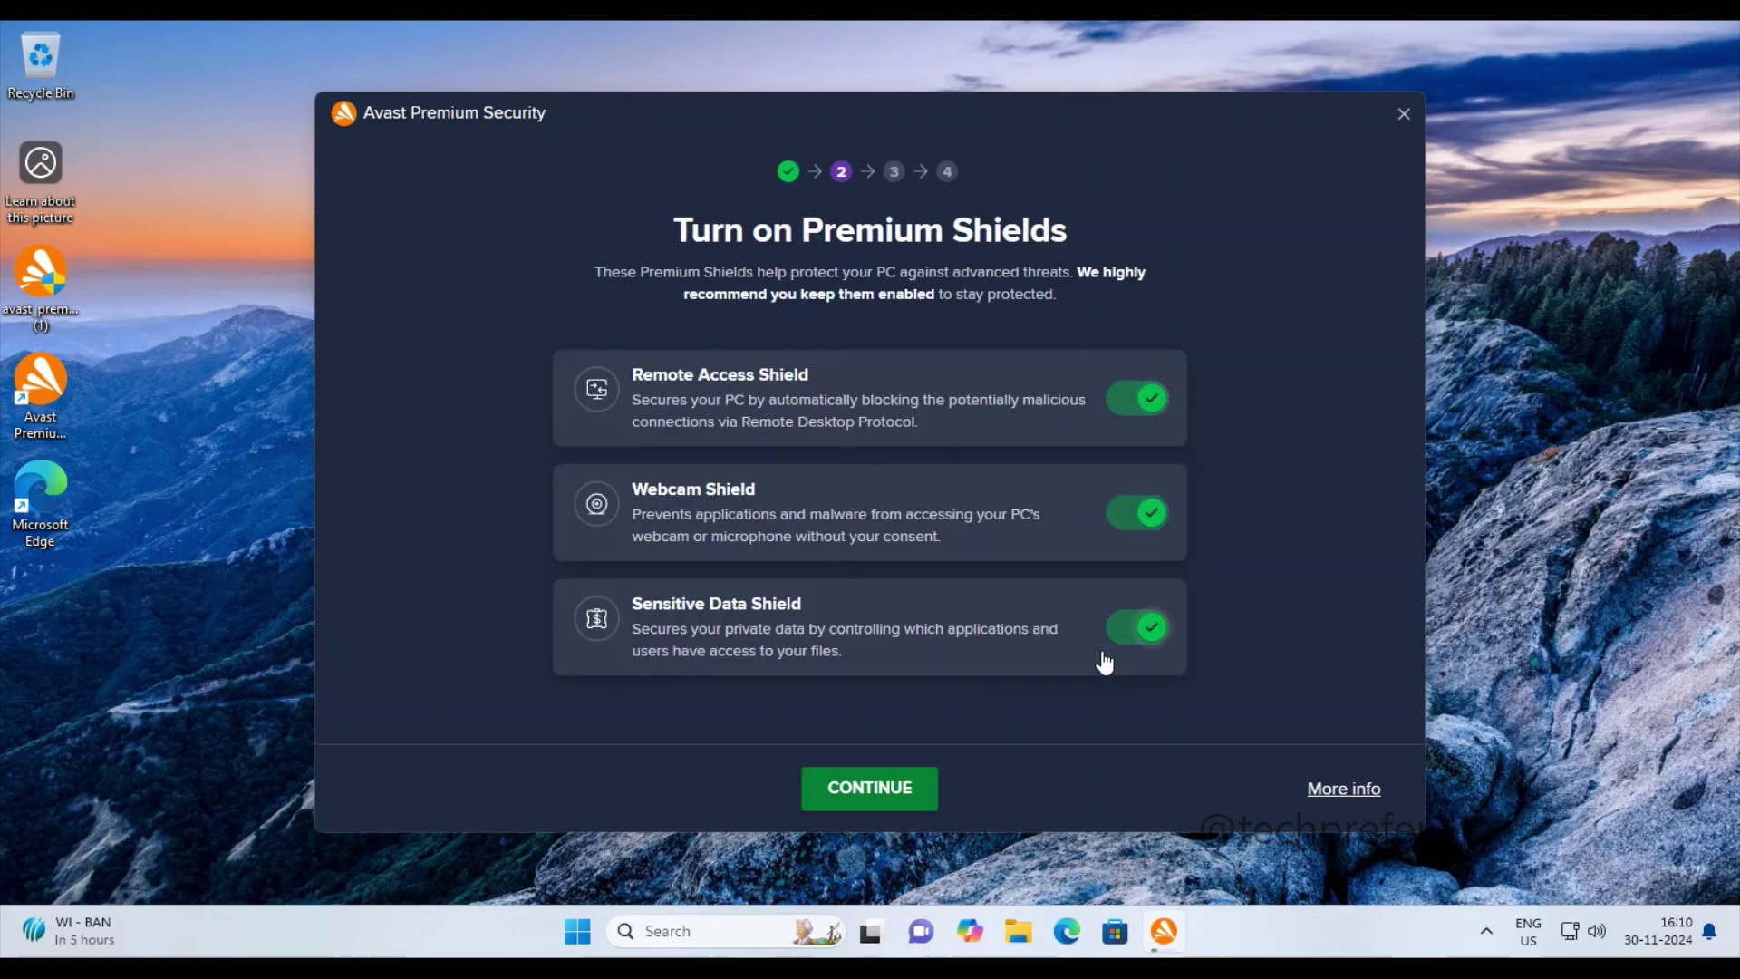
{"action": "left_click", "coordinate": [891, 795]}
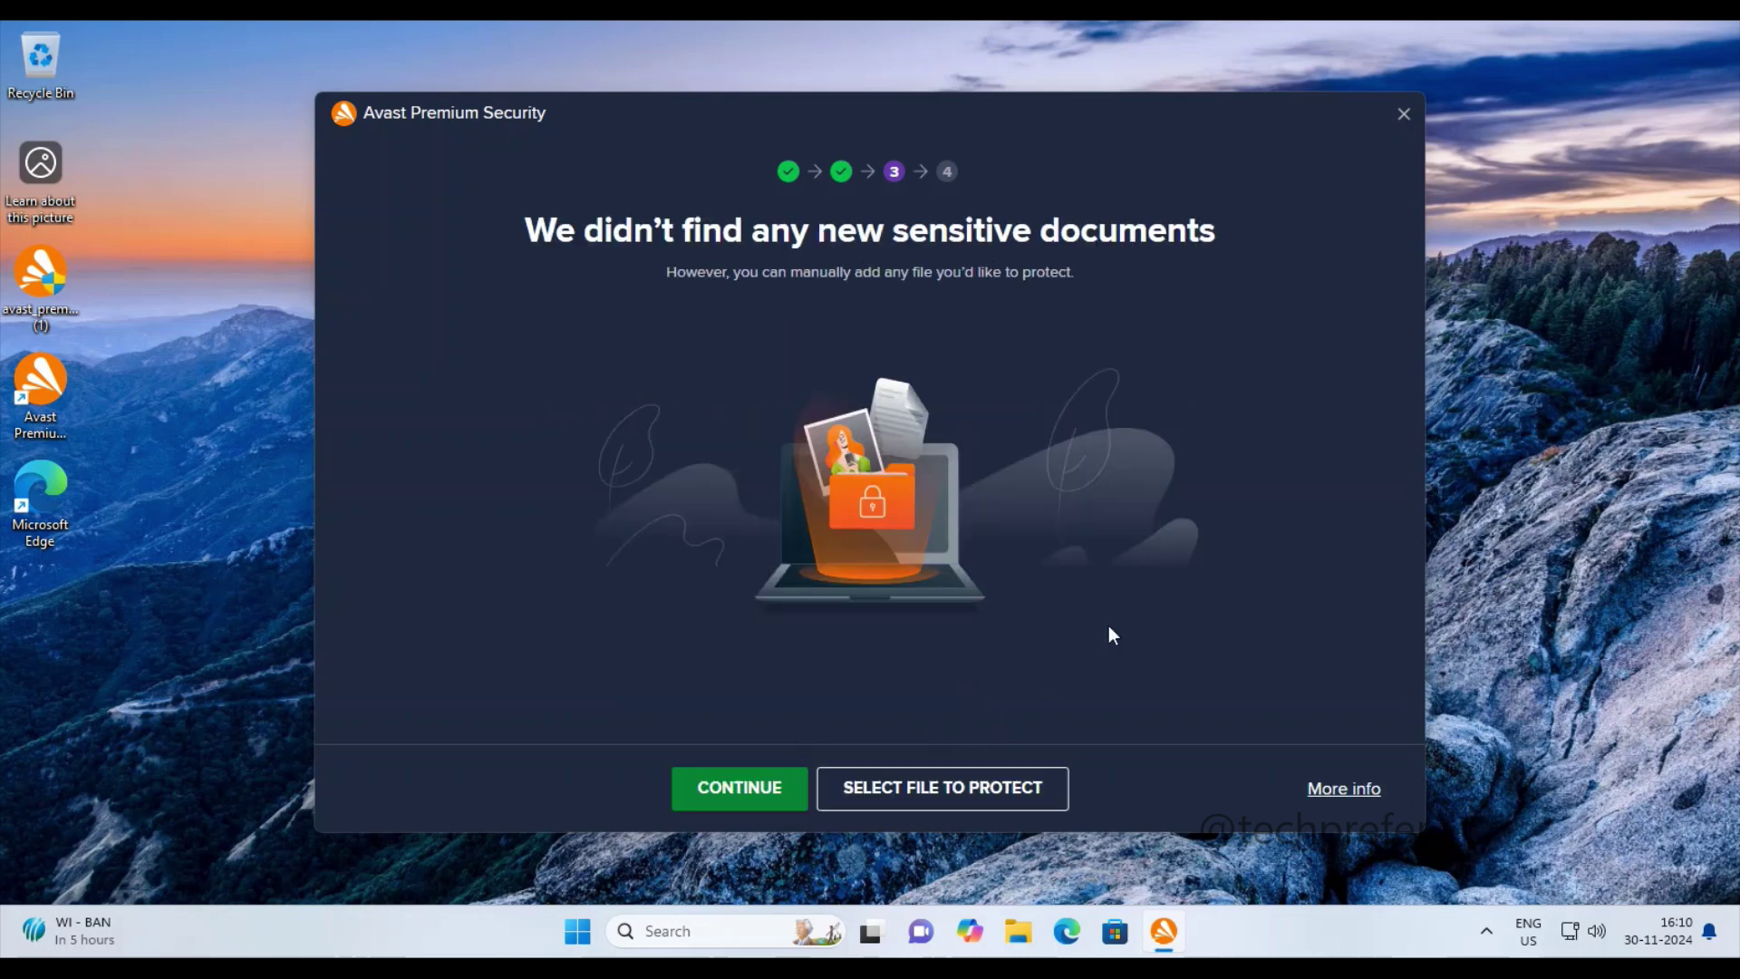
Step: Finish the protection setup without selecting a file to protect, keeping the advanced features enabled, and postpone the offered Smart Scan
{"action": "left_click", "coordinate": [750, 797]}
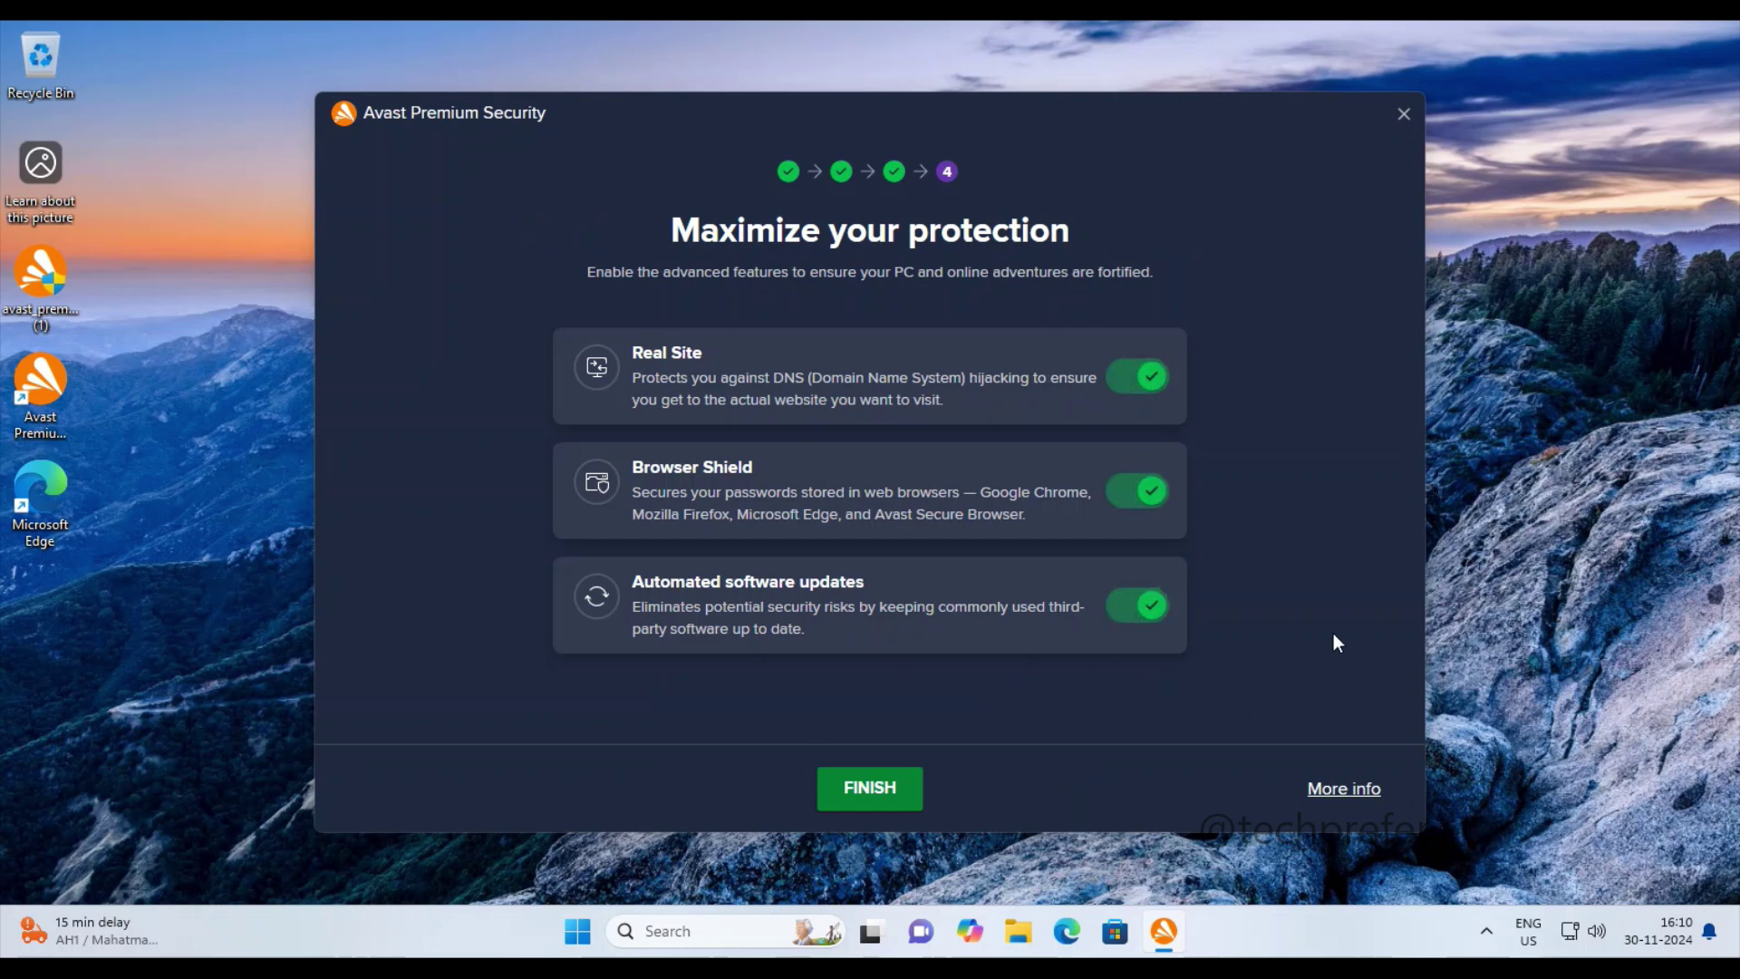
{"action": "left_click", "coordinate": [897, 787]}
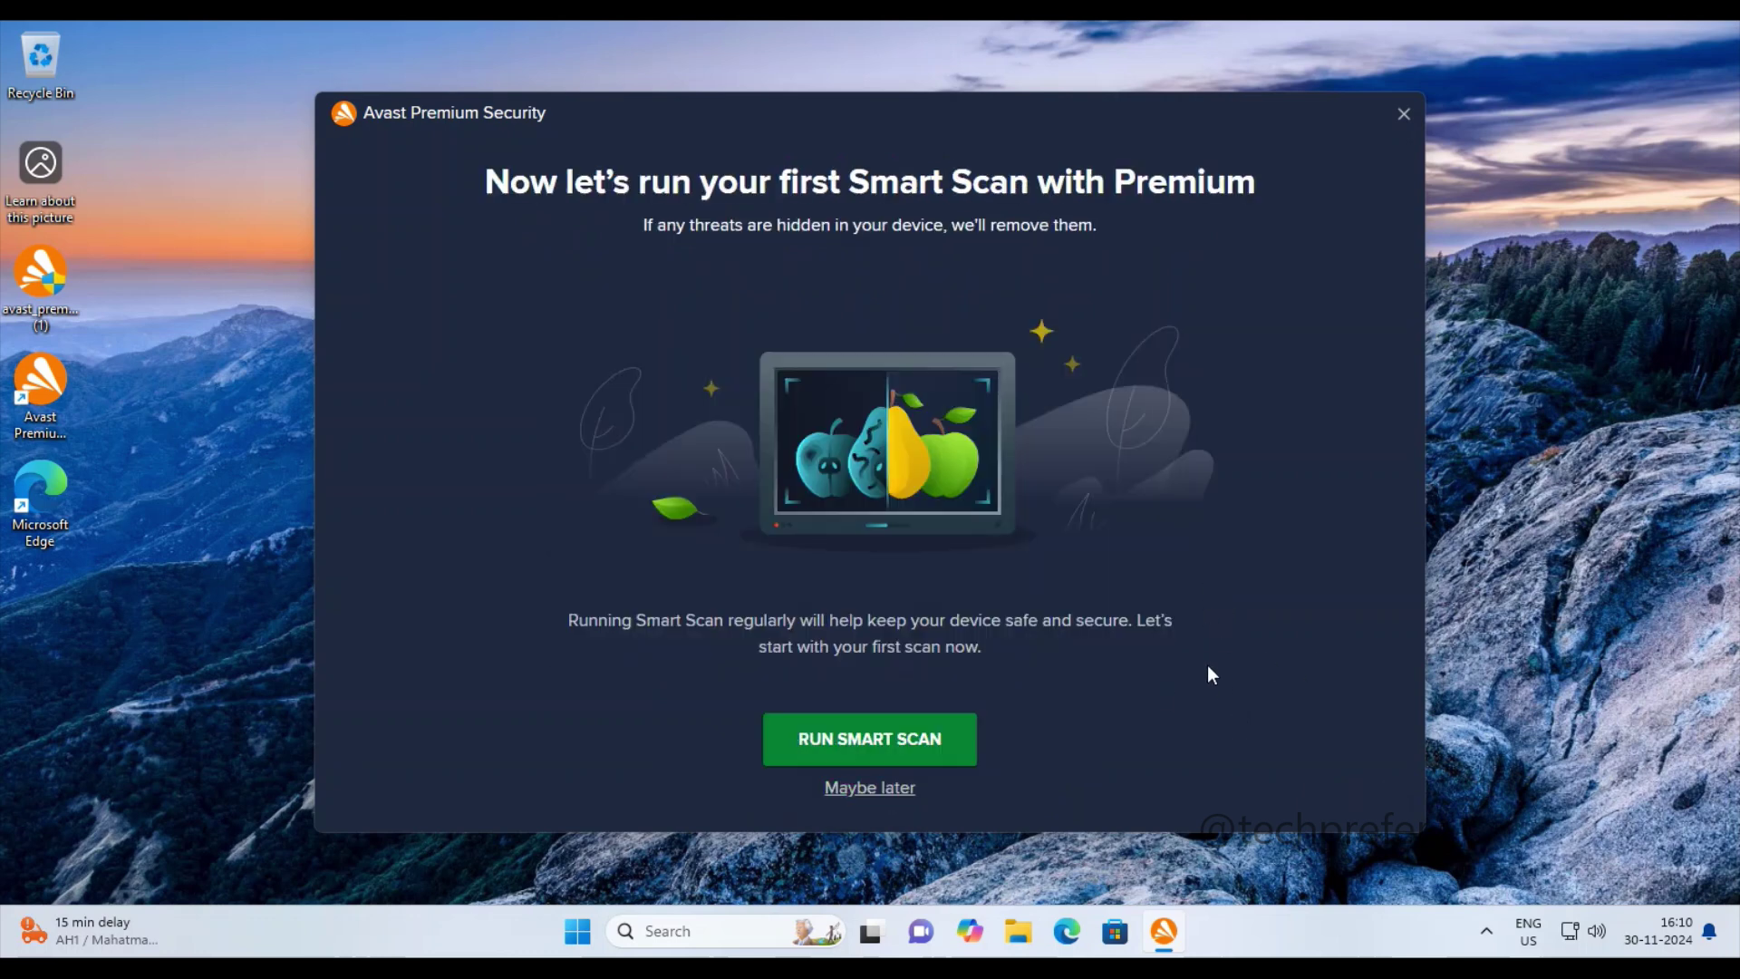
{"action": "left_click", "coordinate": [896, 797]}
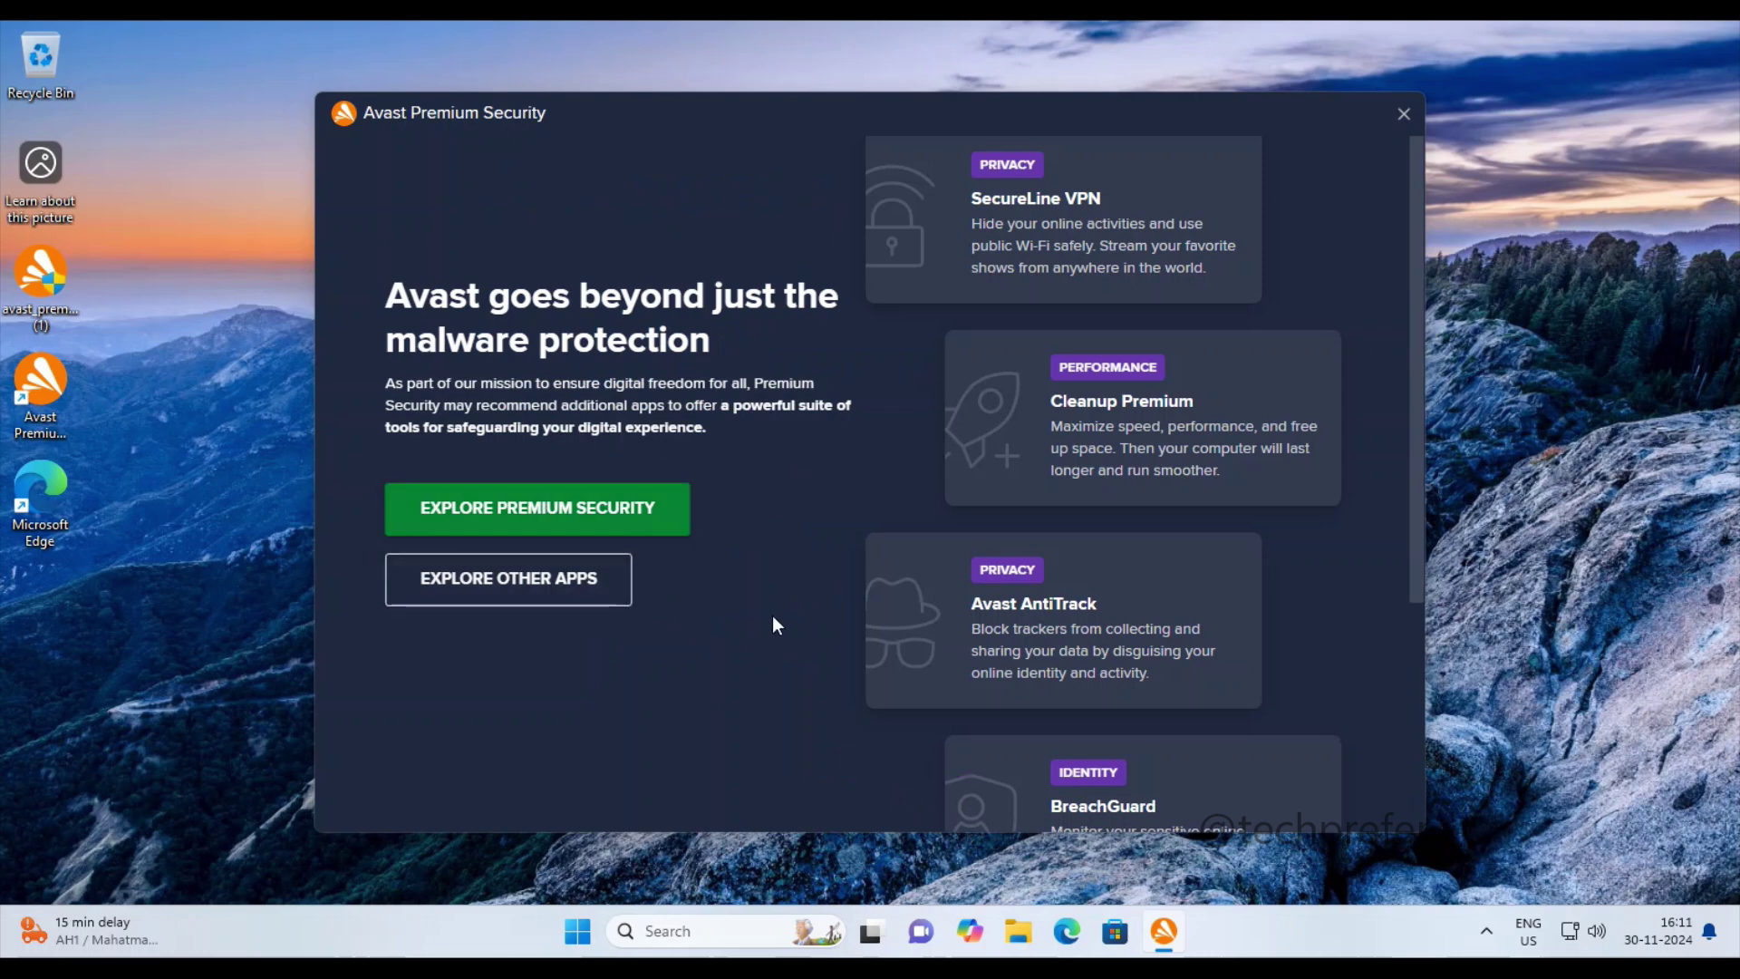
Step: Continue to the Premium Security status page and dismiss the account sign-in offer
{"action": "scroll", "coordinate": [1297, 577], "scroll_direction": "down", "scroll_amount": 4}
{"action": "scroll", "coordinate": [1302, 576], "scroll_direction": "up", "scroll_amount": 4}
{"action": "left_click", "coordinate": [529, 524]}
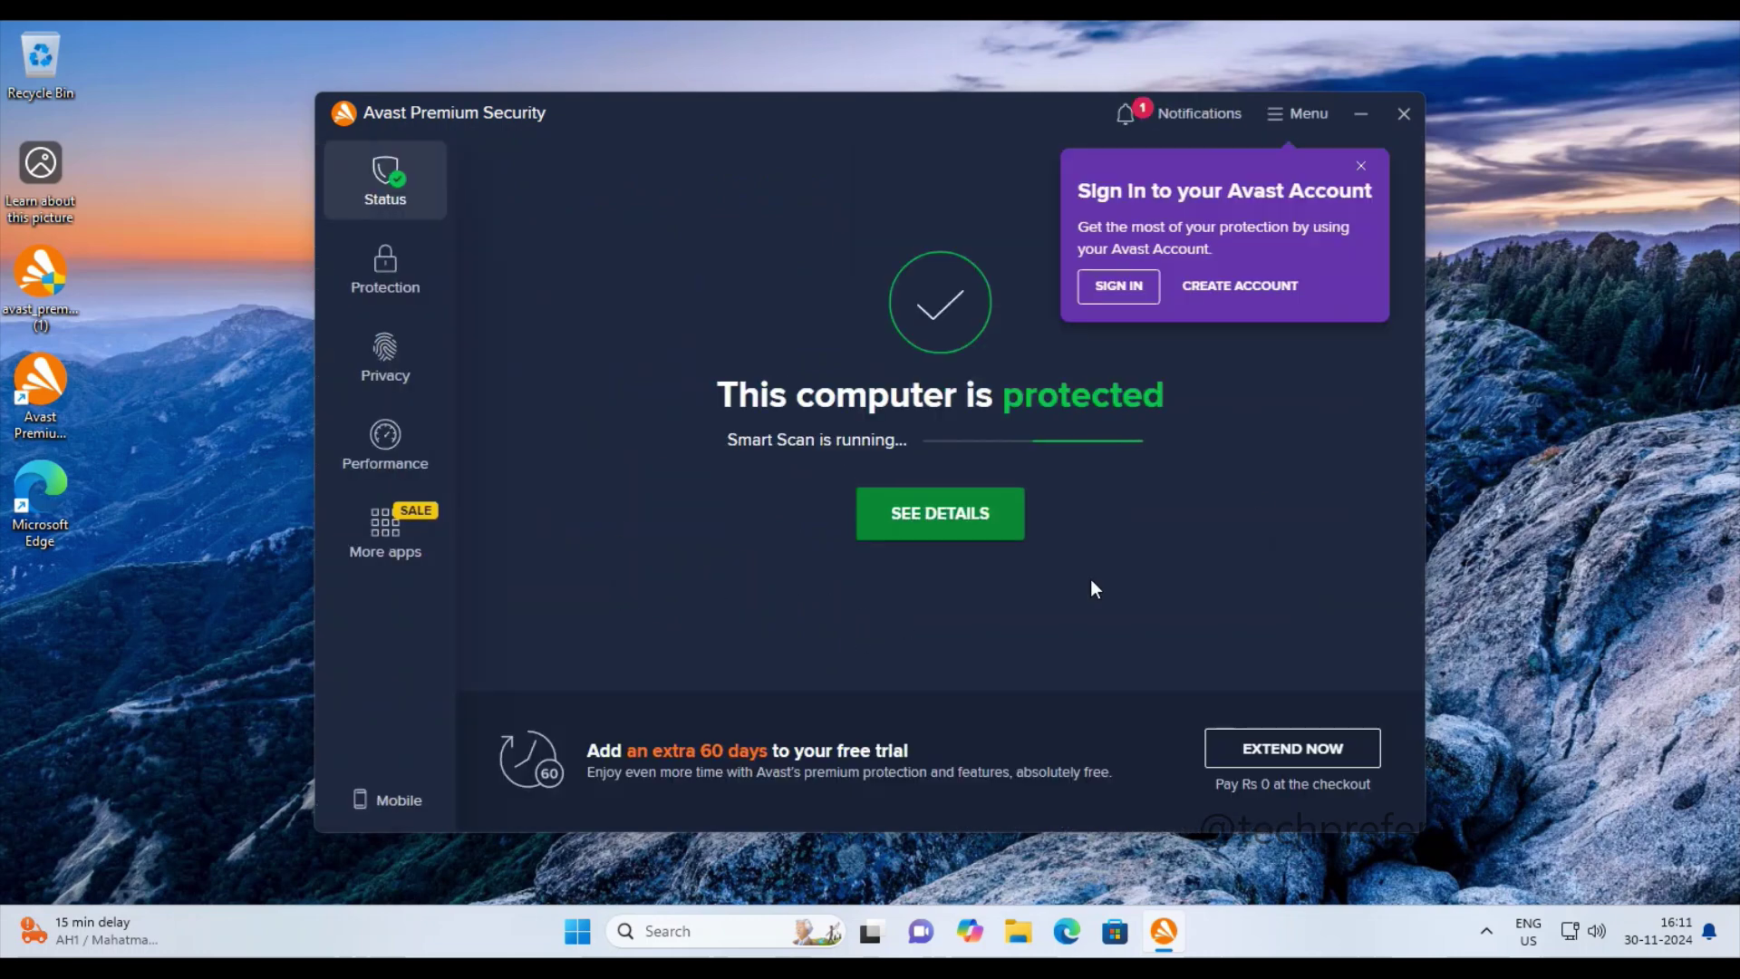
{"action": "left_click", "coordinate": [1362, 166]}
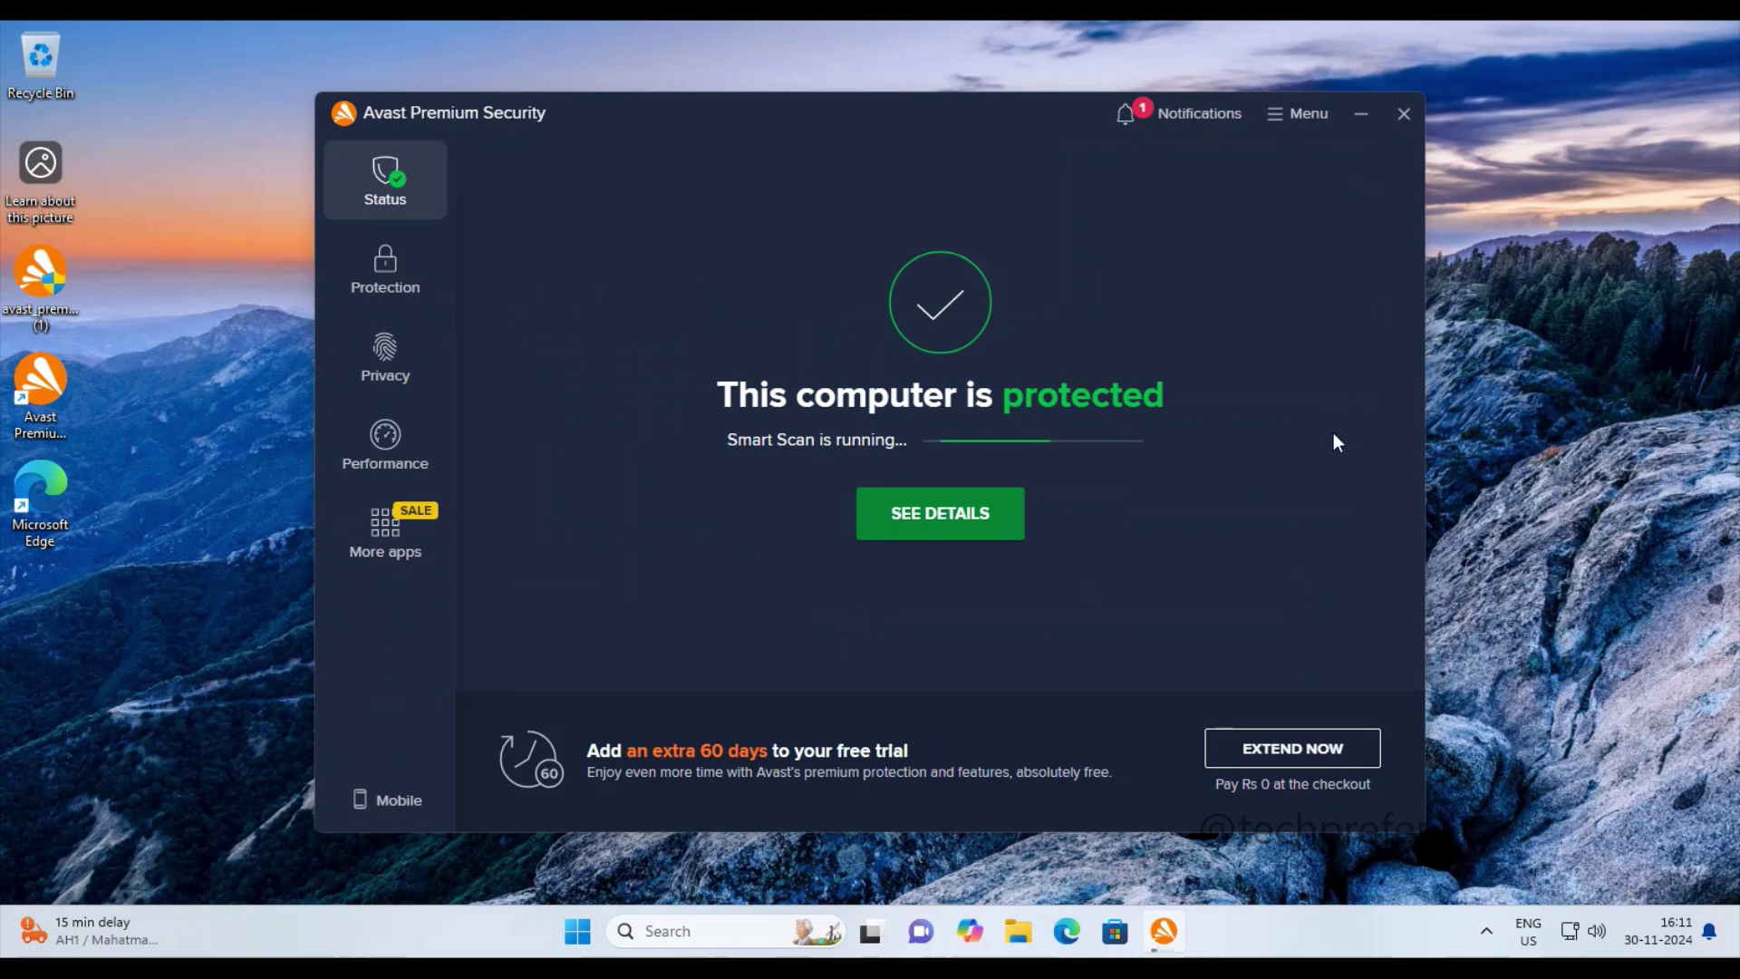
Step: Open the running Smart Scan's details, resolve all selected operating system issues, and proceed to the viruses and malware stage
{"action": "left_click", "coordinate": [983, 529]}
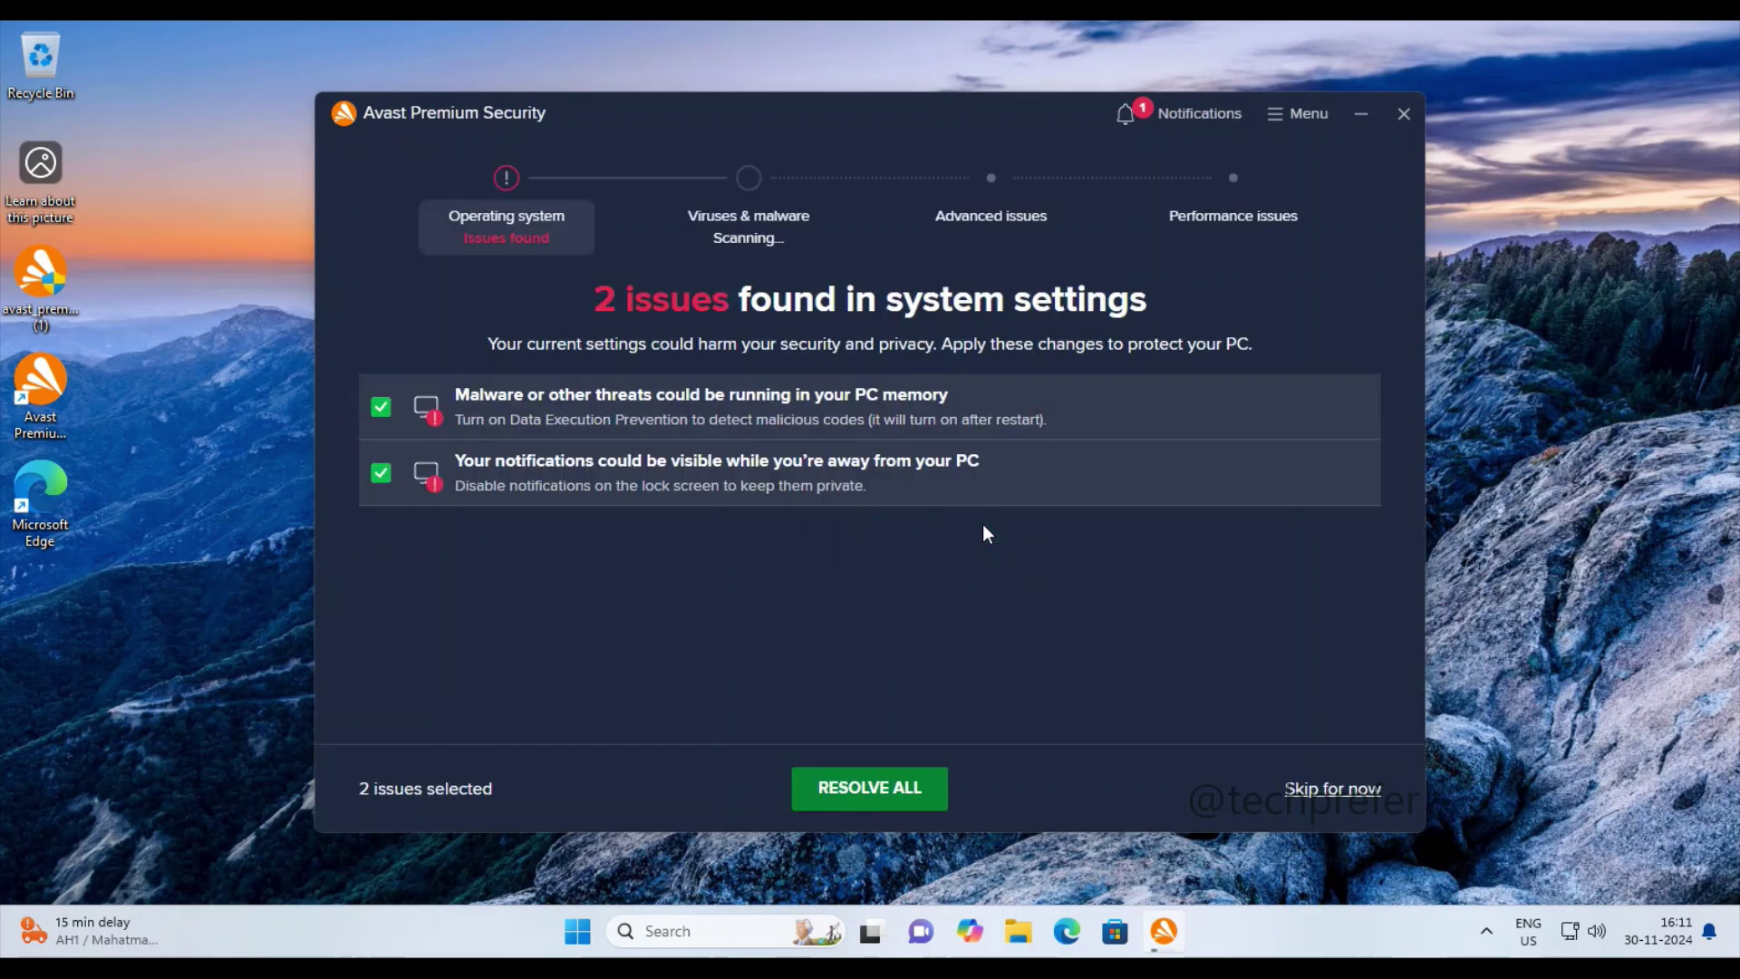
{"action": "left_click", "coordinate": [872, 789]}
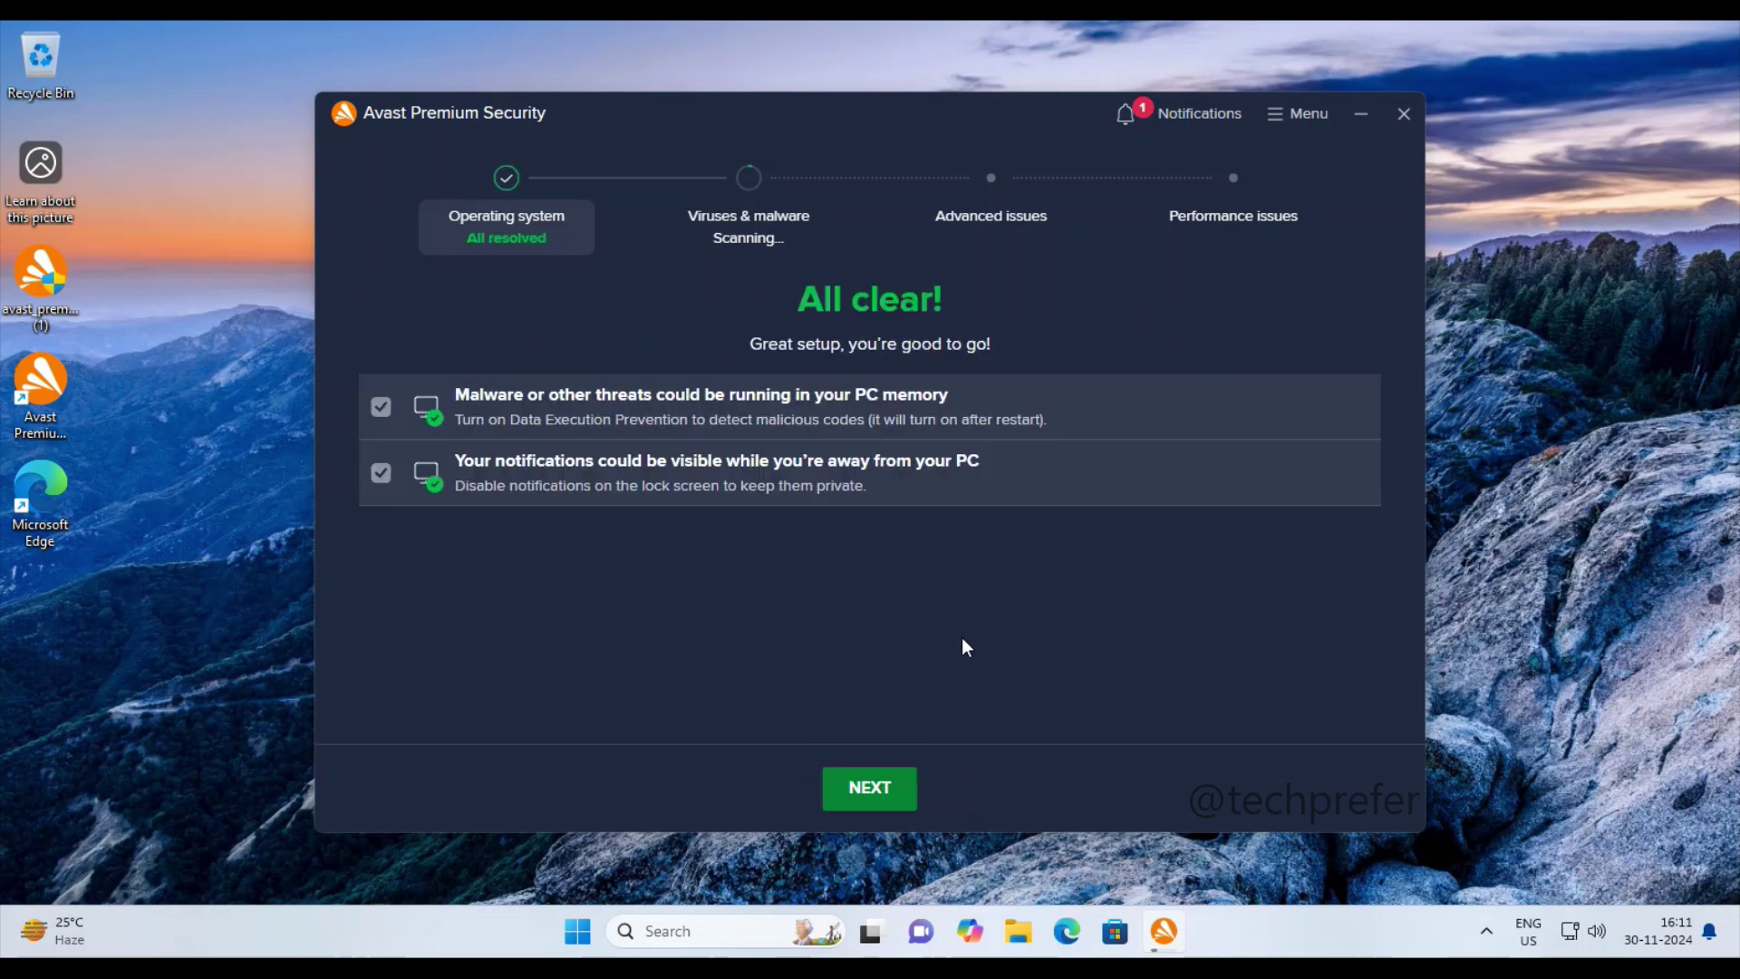
{"action": "left_click", "coordinate": [872, 790]}
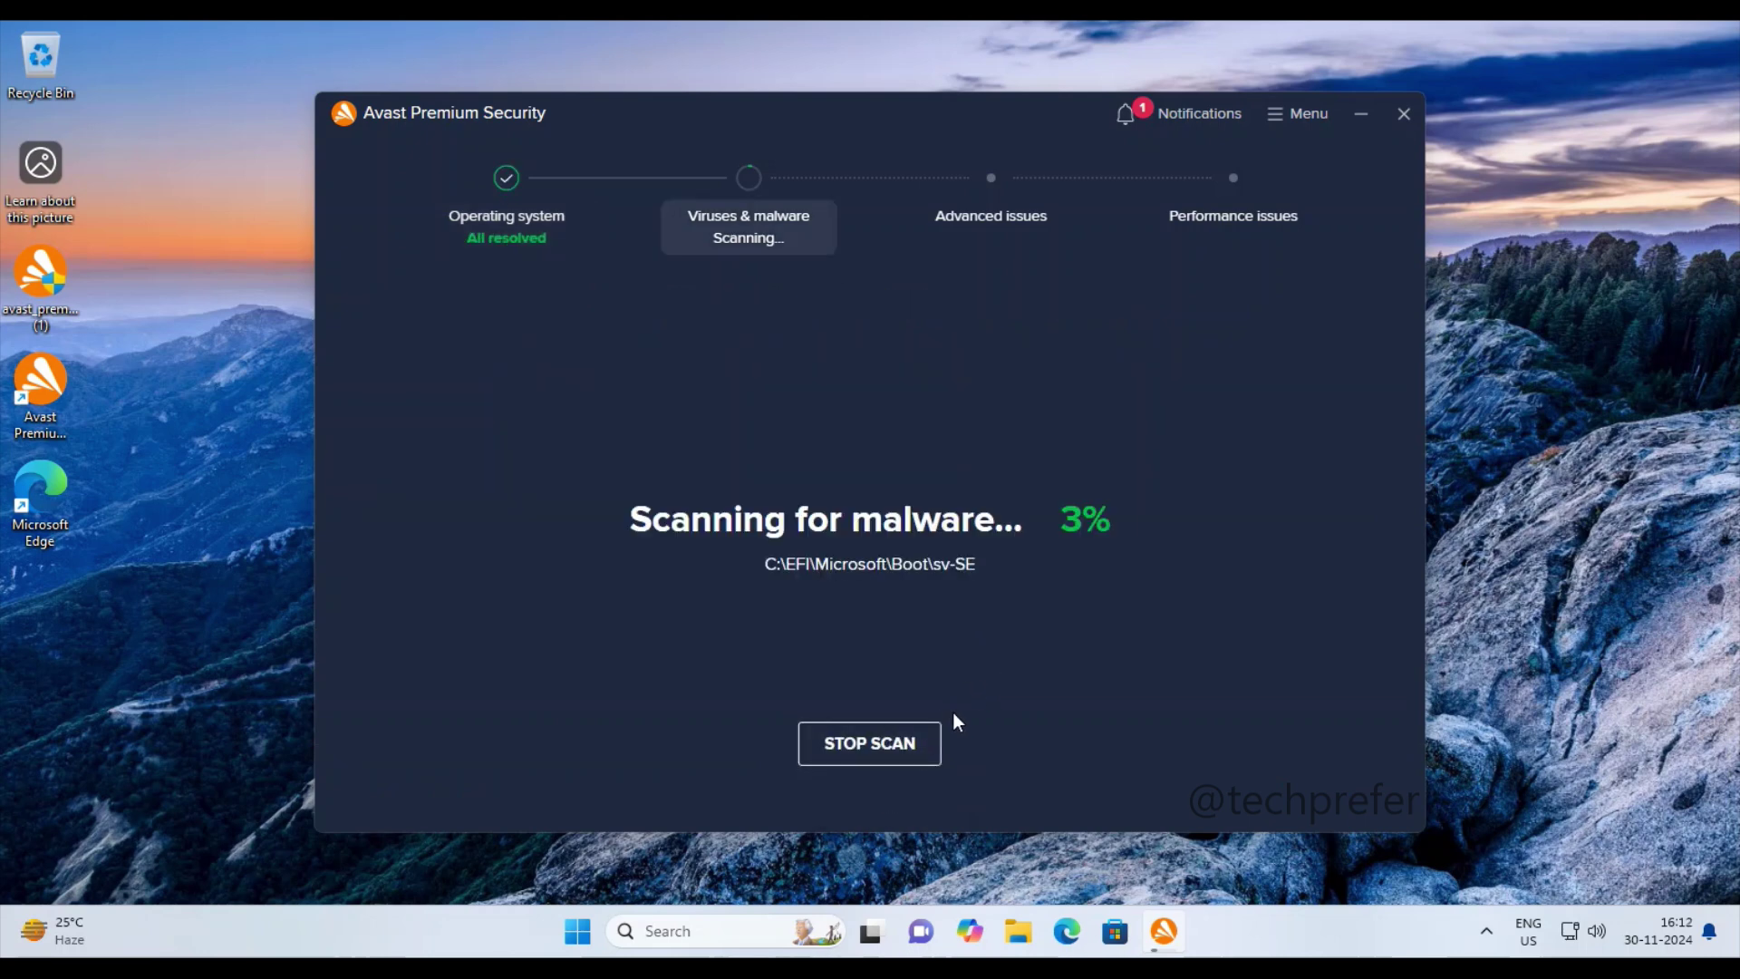
Step: Stop the malware scan and return to the status page
{"action": "left_click", "coordinate": [910, 752]}
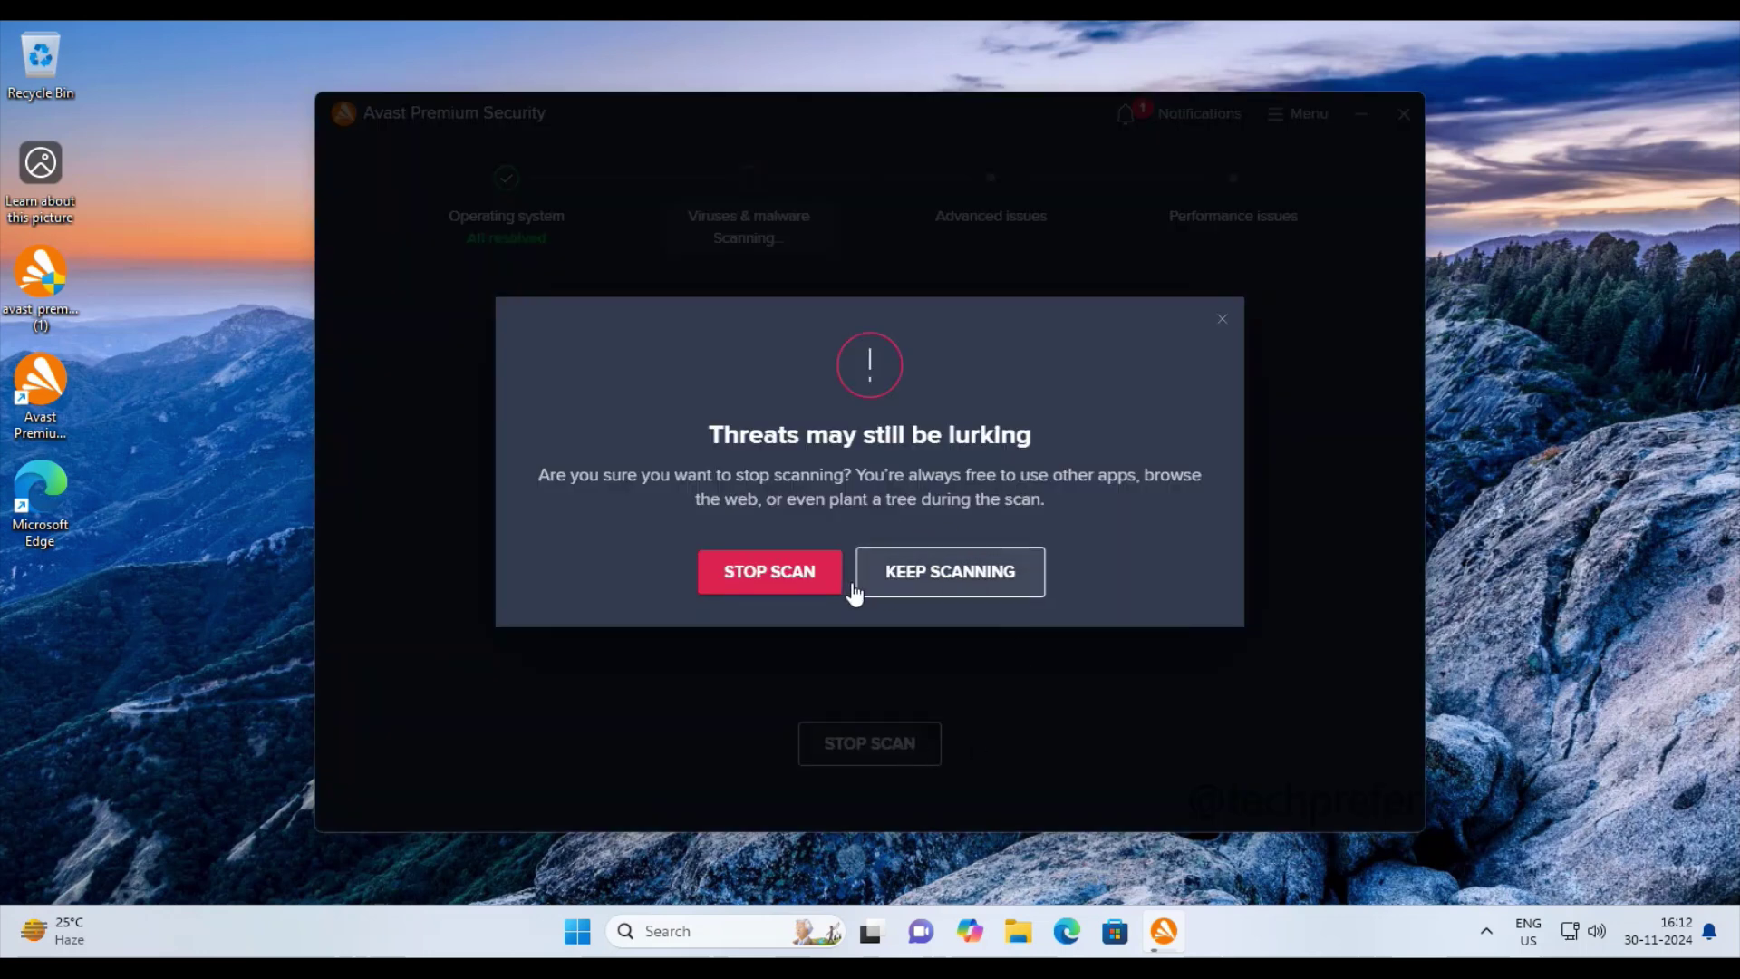
{"action": "left_click", "coordinate": [797, 584]}
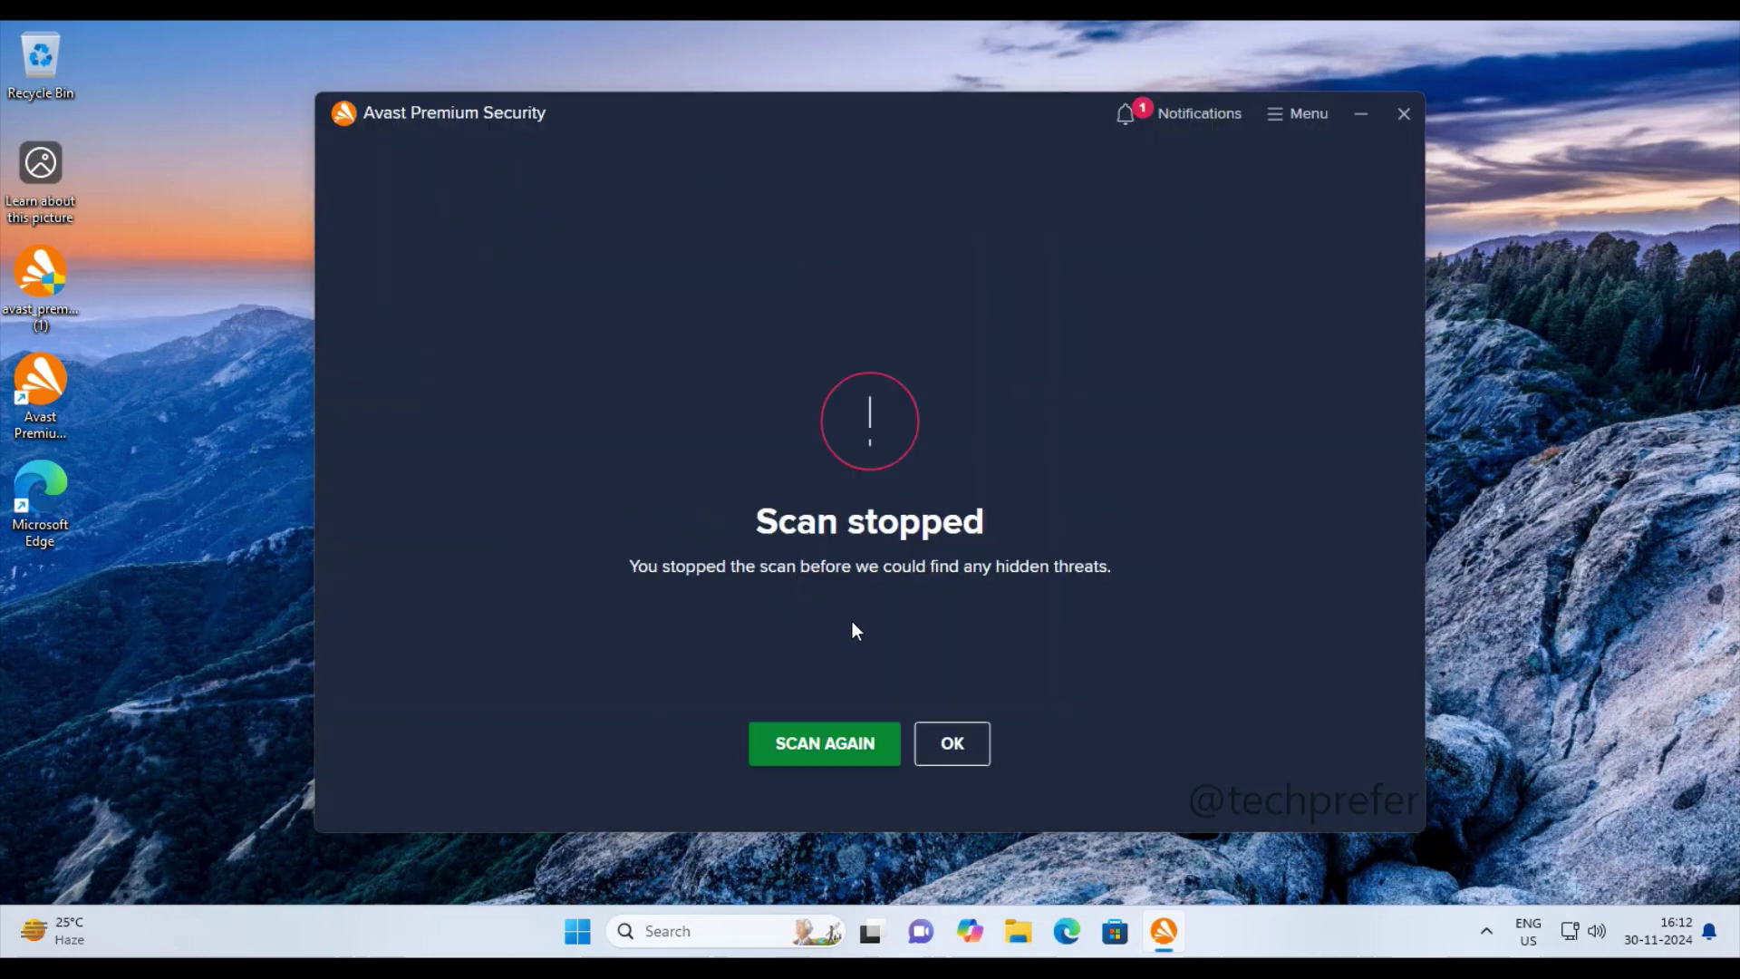
{"action": "left_click", "coordinate": [956, 752]}
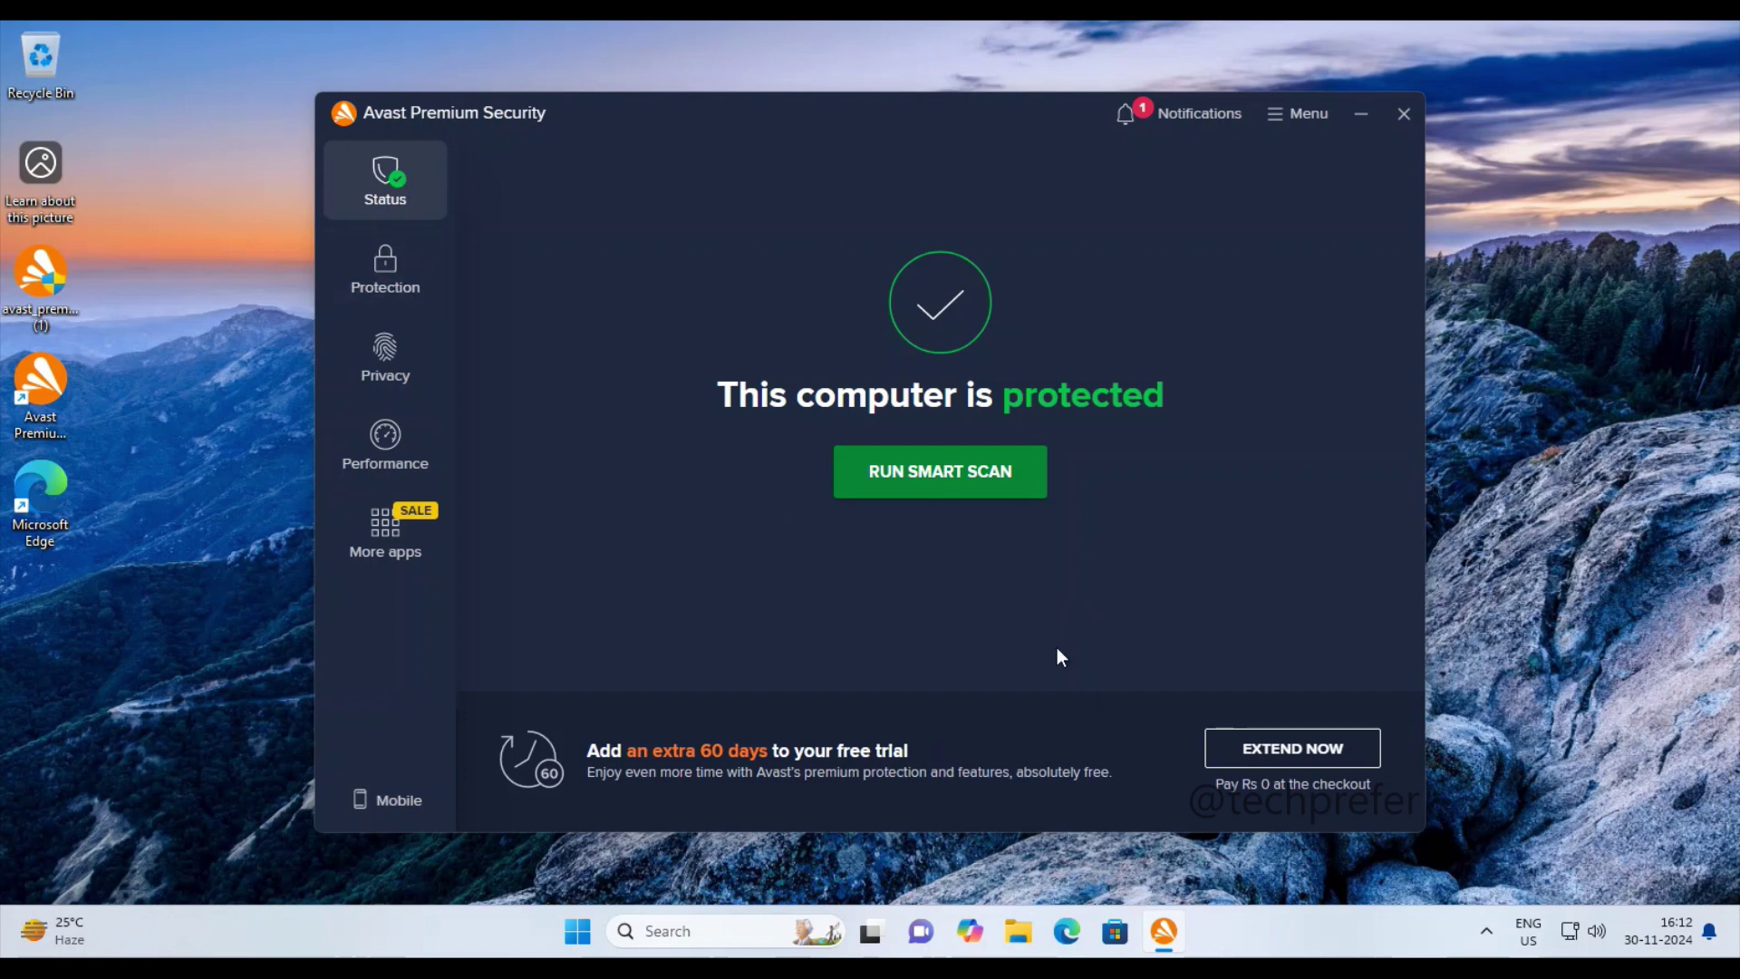
Step: Start another Smart Scan from the status page, stop it while it checks system settings, and return
{"action": "left_click", "coordinate": [990, 471]}
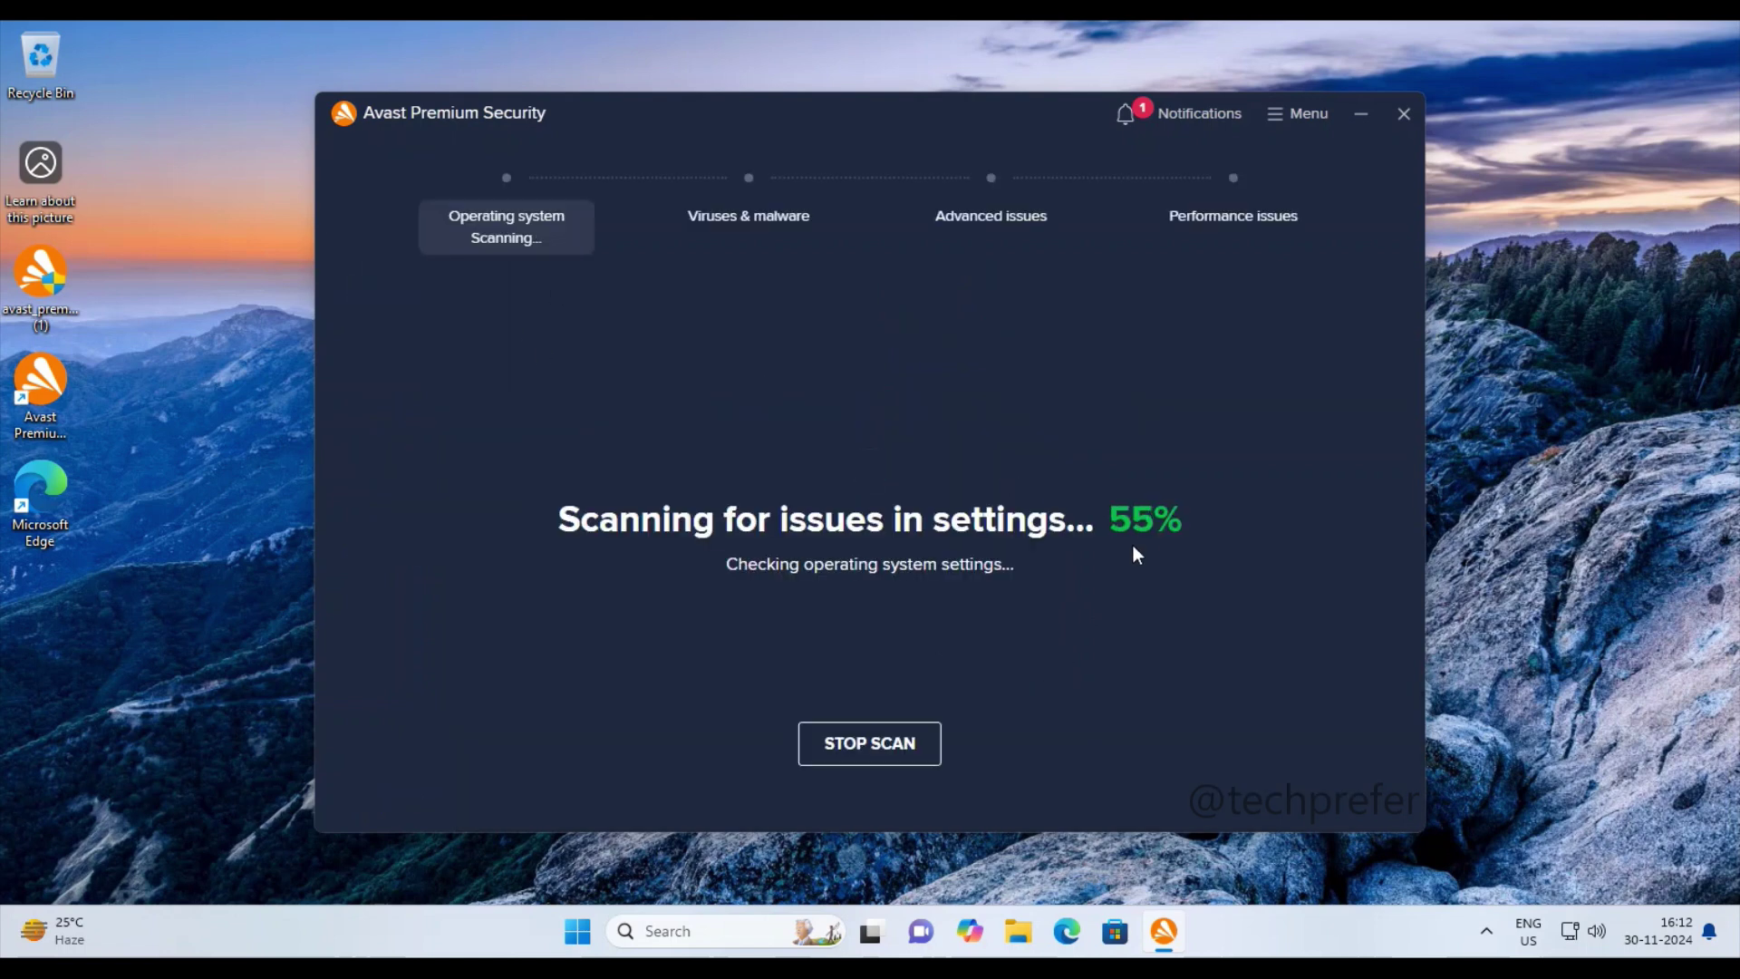
{"action": "left_click", "coordinate": [895, 748]}
{"action": "left_click", "coordinate": [788, 581]}
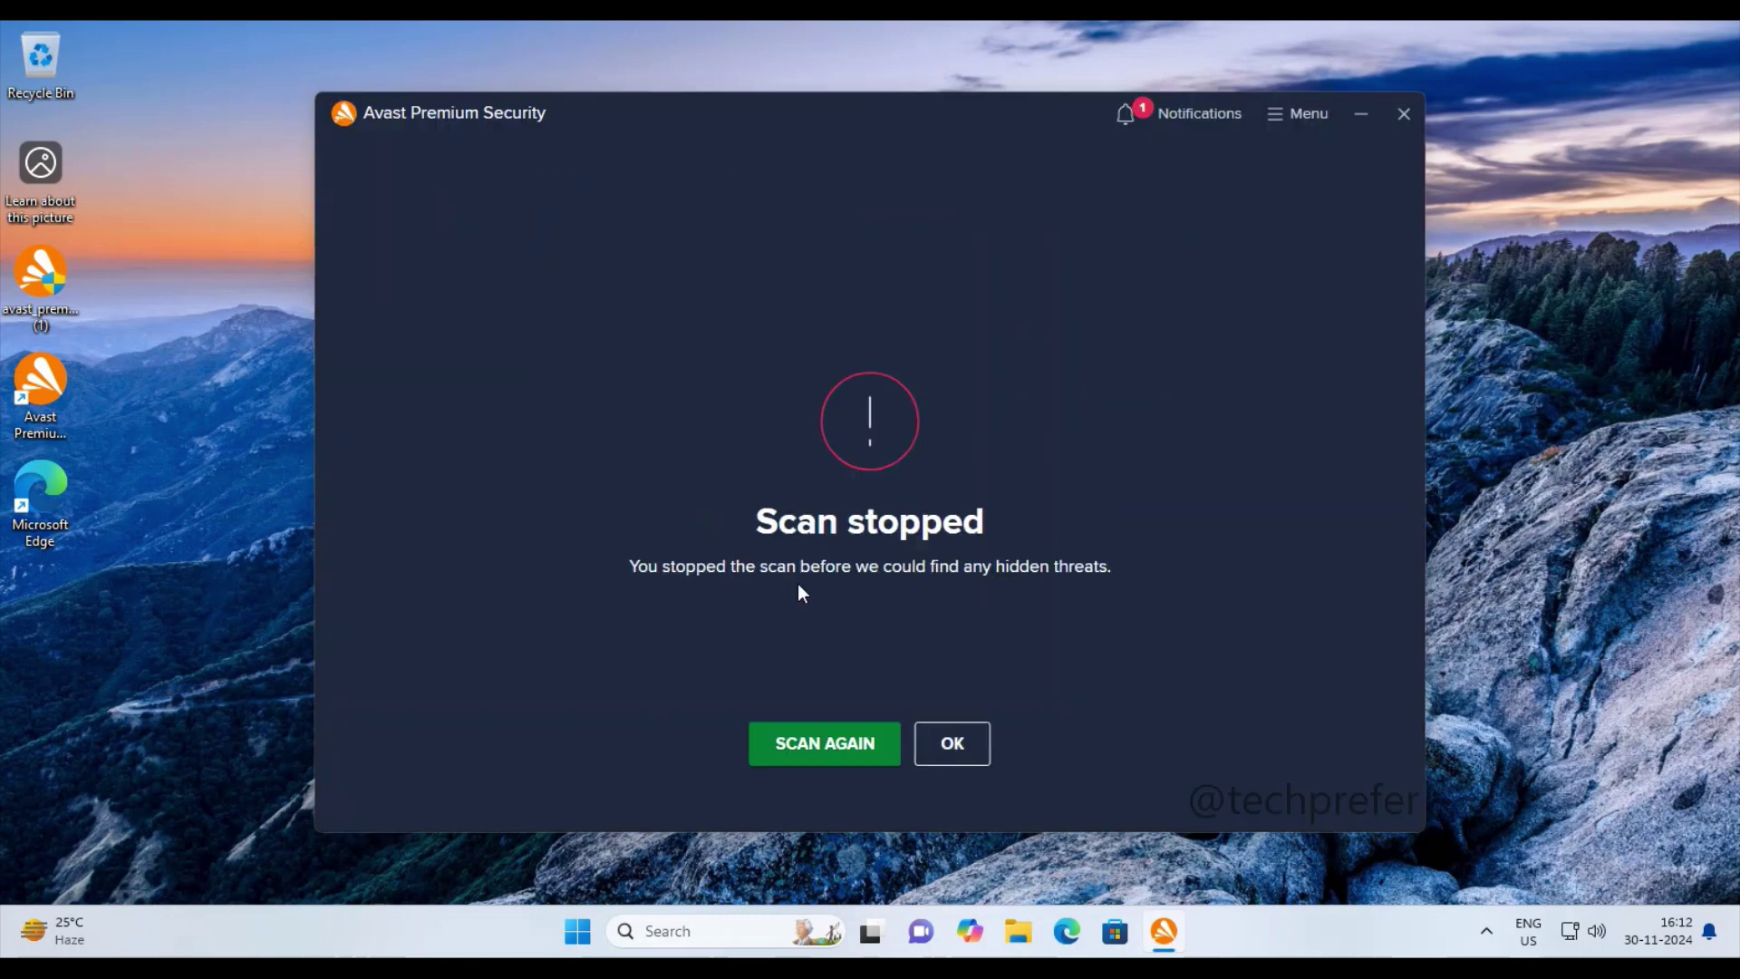
{"action": "left_click", "coordinate": [952, 743]}
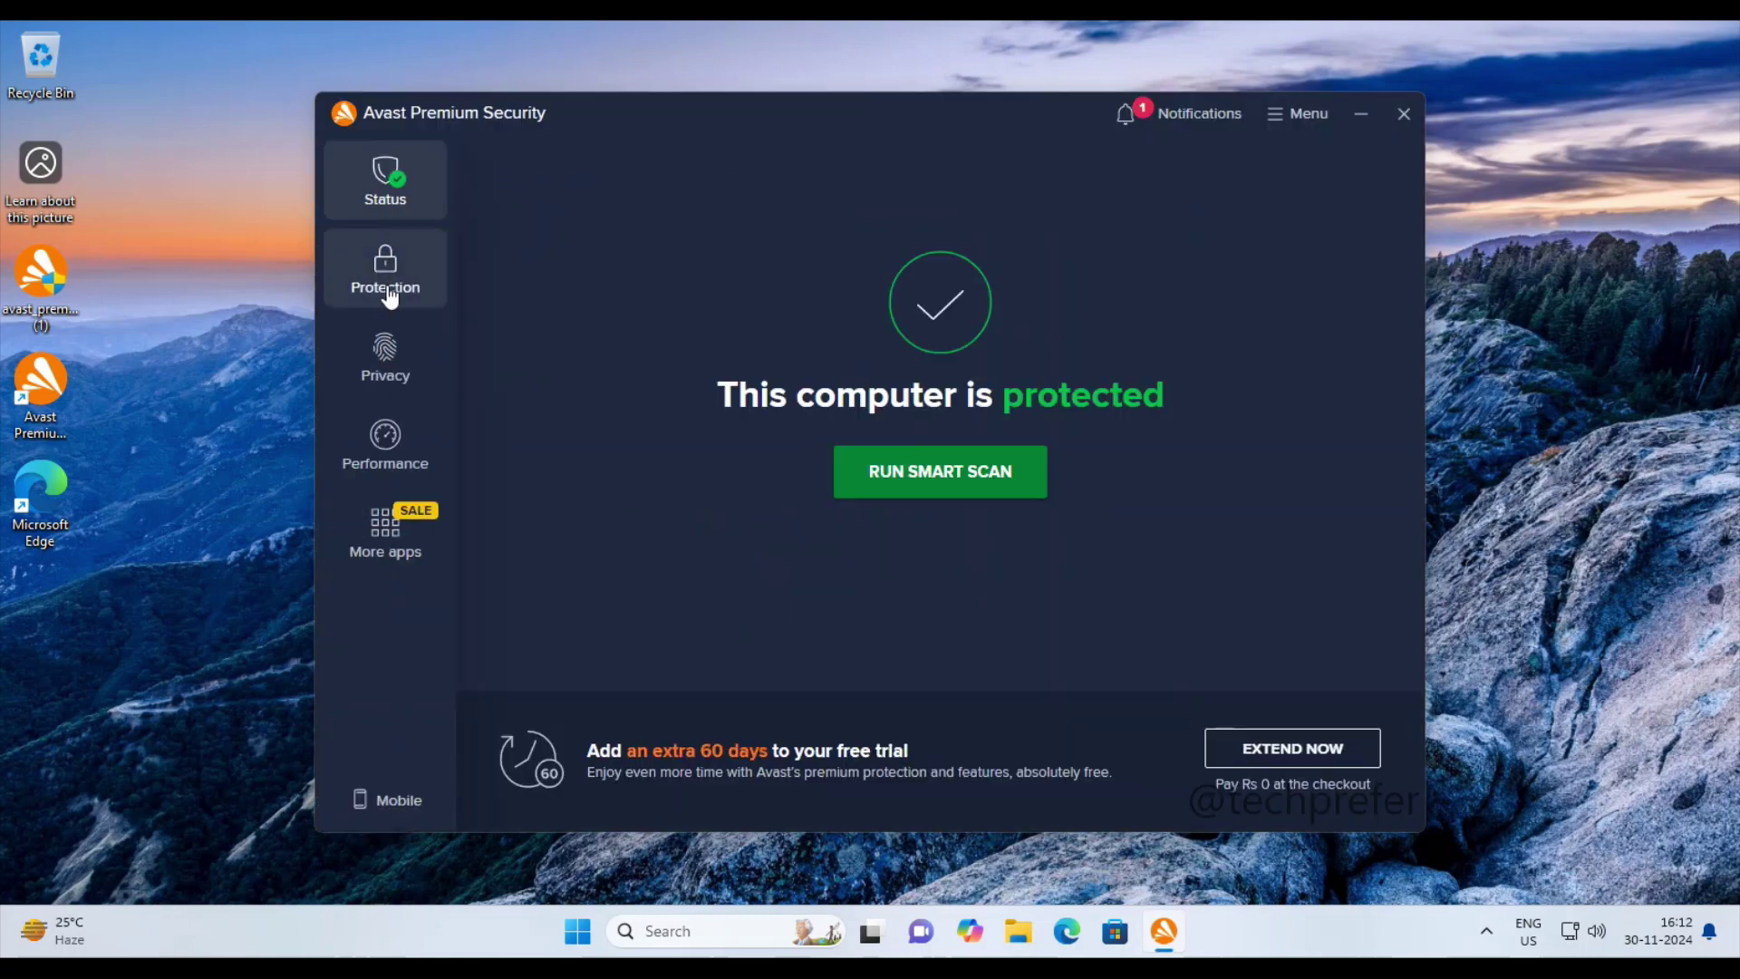
Step: Review the Virus Scans feature, including the available scans, custom scans, scan history and Rescue Disk, and return to the Protection features
{"action": "left_click", "coordinate": [387, 272]}
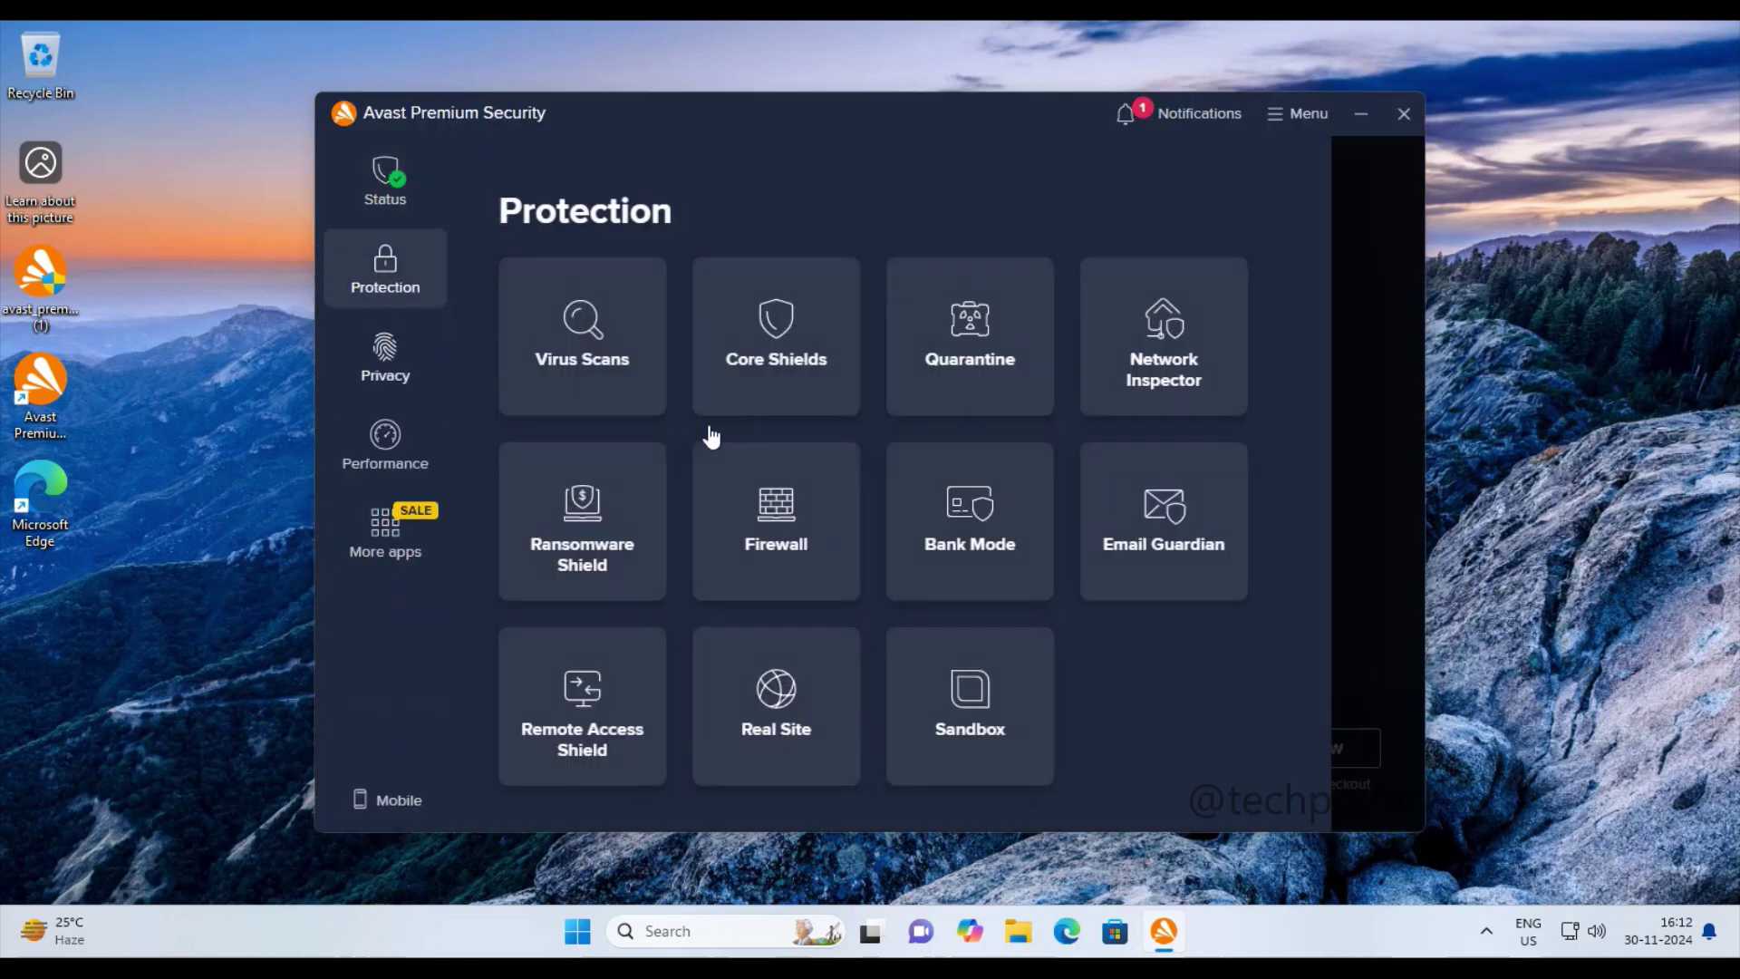
{"action": "left_click", "coordinate": [582, 361]}
{"action": "left_click", "coordinate": [886, 749]}
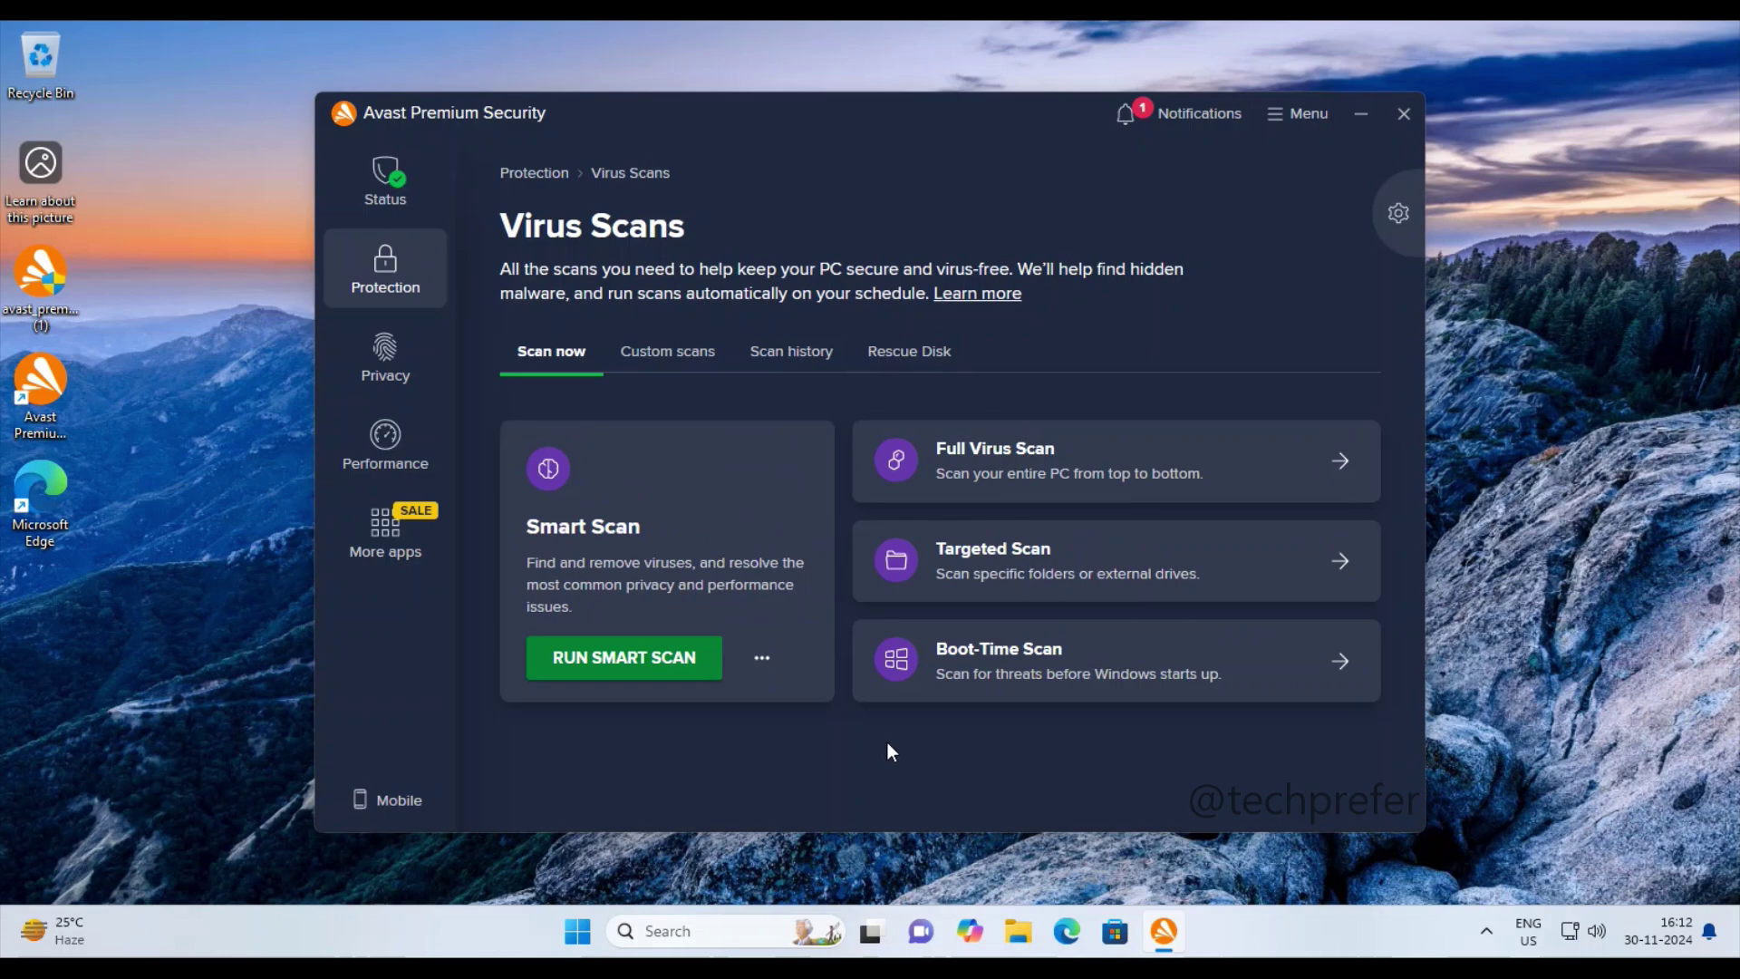
{"action": "left_click", "coordinate": [689, 352]}
{"action": "left_click", "coordinate": [789, 352]}
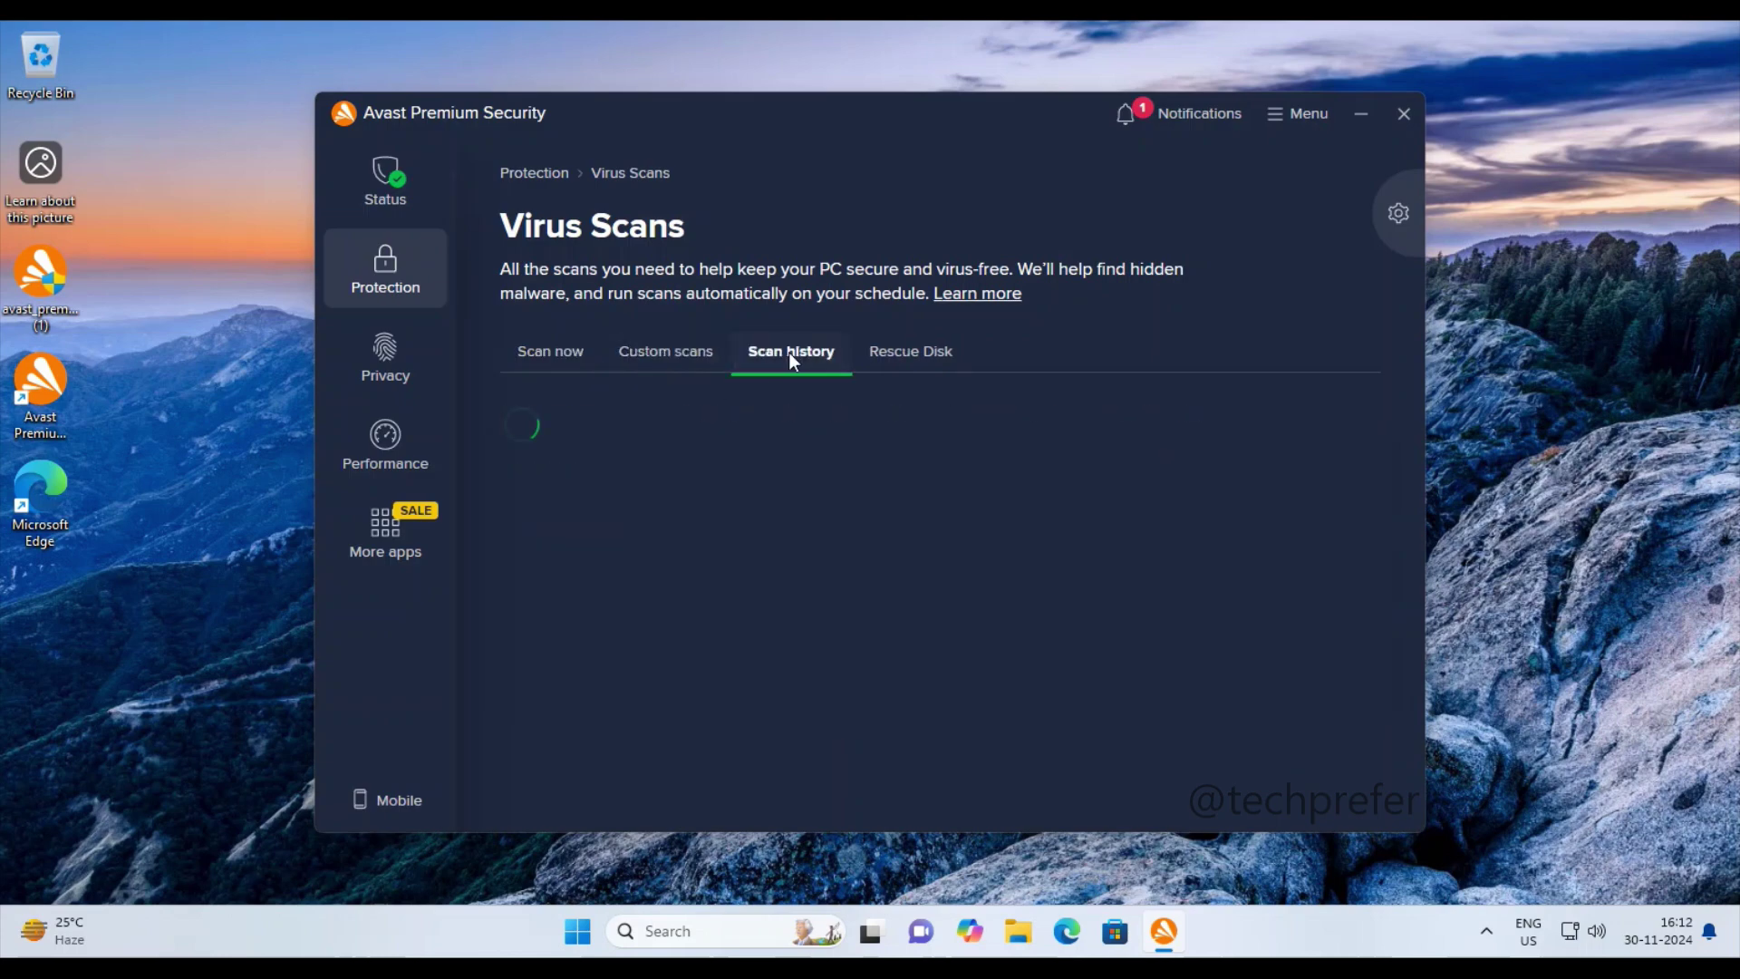
{"action": "left_click", "coordinate": [917, 353]}
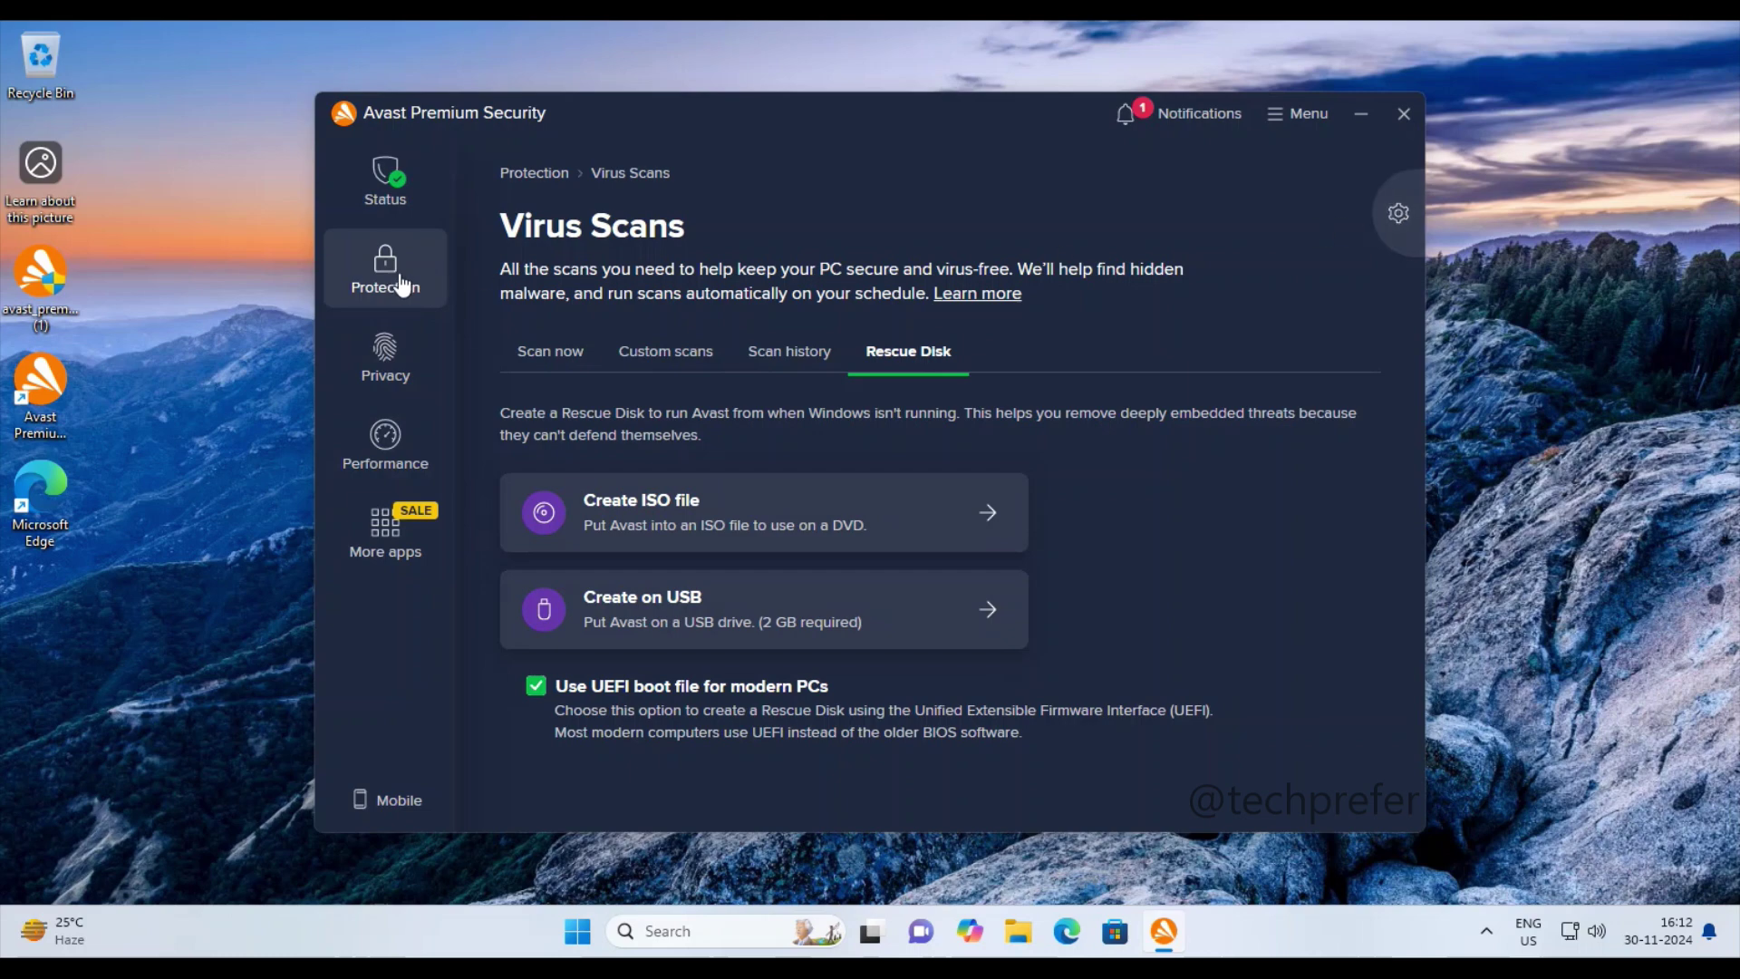
{"action": "left_click", "coordinate": [554, 174]}
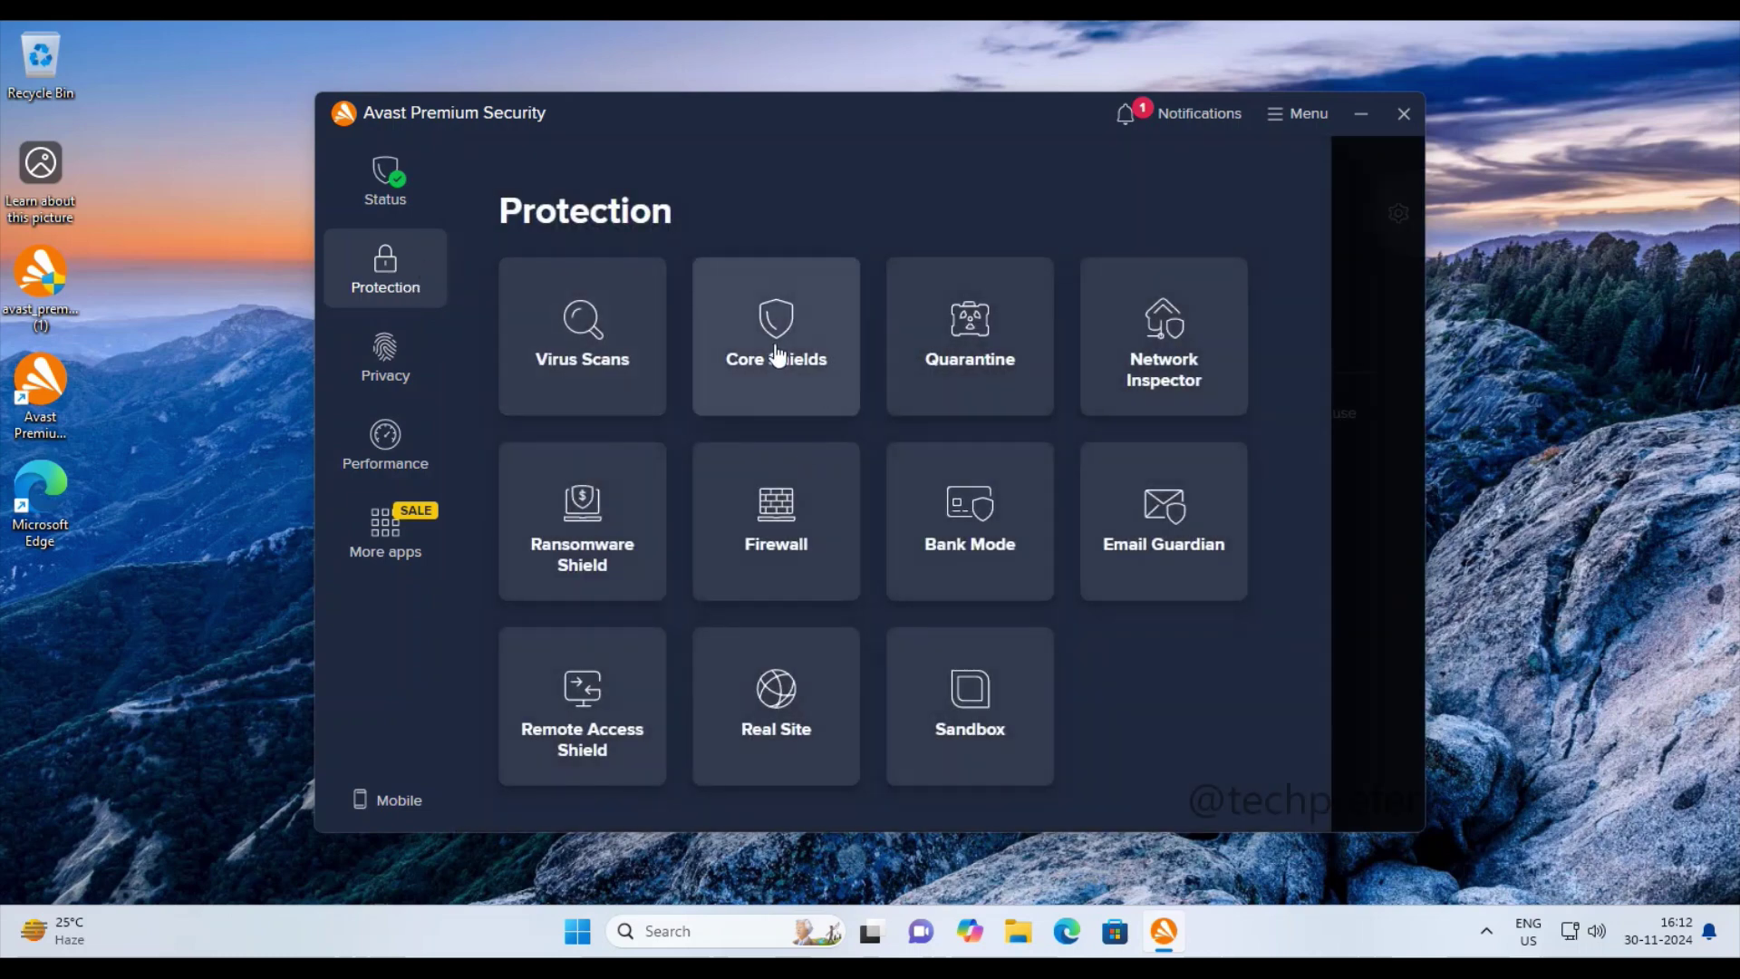
Step: Look at the Core Shields page after dismissing its introduction, and return to the Protection features
{"action": "left_click", "coordinate": [775, 348]}
{"action": "left_click", "coordinate": [876, 740]}
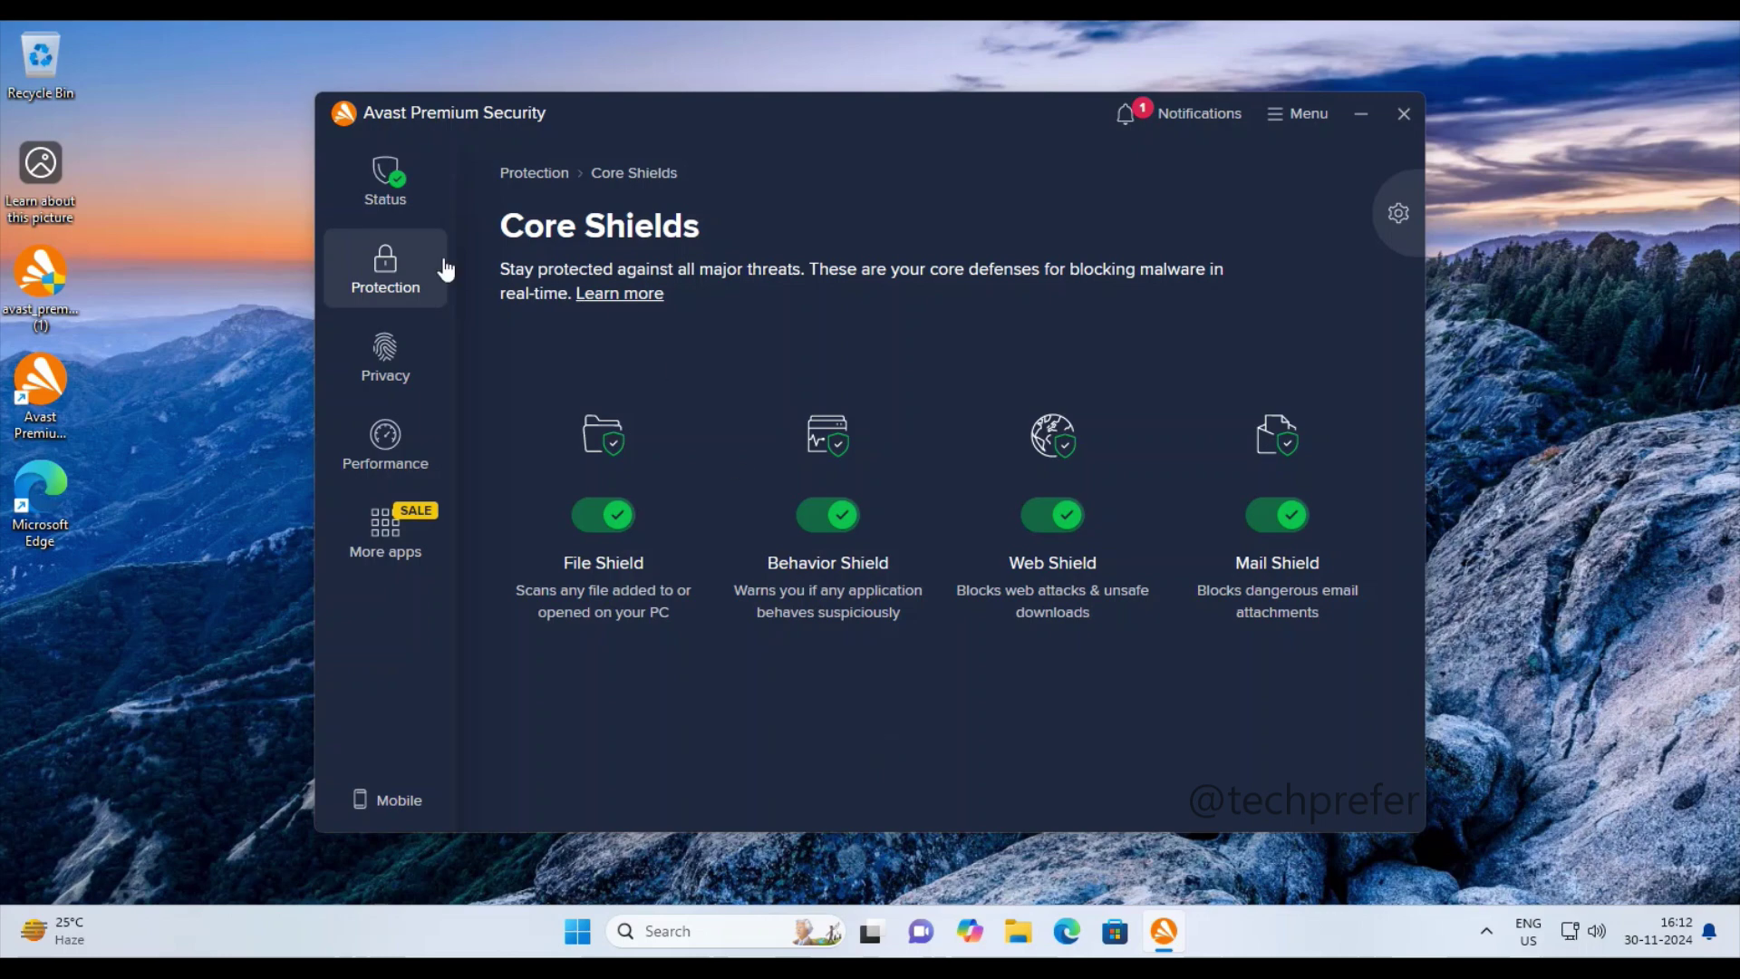
{"action": "left_click", "coordinate": [542, 174]}
Step: View the Quarantine area, acknowledge its introduction, and return to the Protection features
{"action": "left_click", "coordinate": [972, 371]}
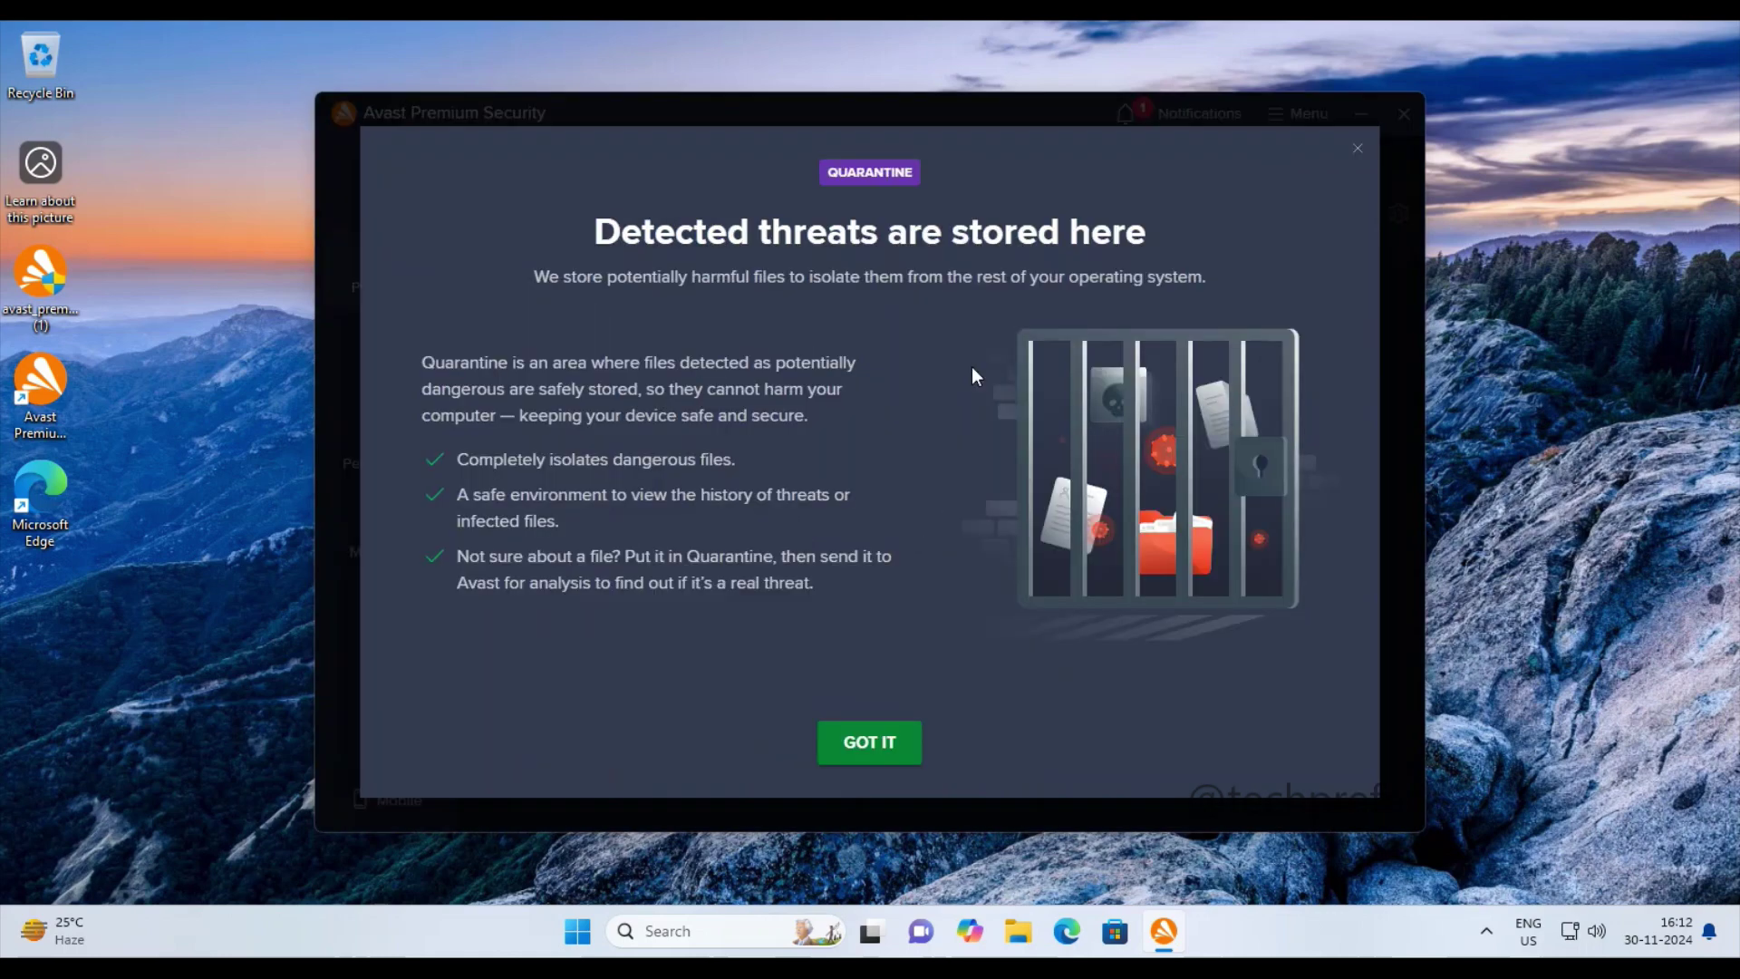
{"action": "left_click", "coordinate": [883, 752]}
{"action": "left_click", "coordinate": [542, 174]}
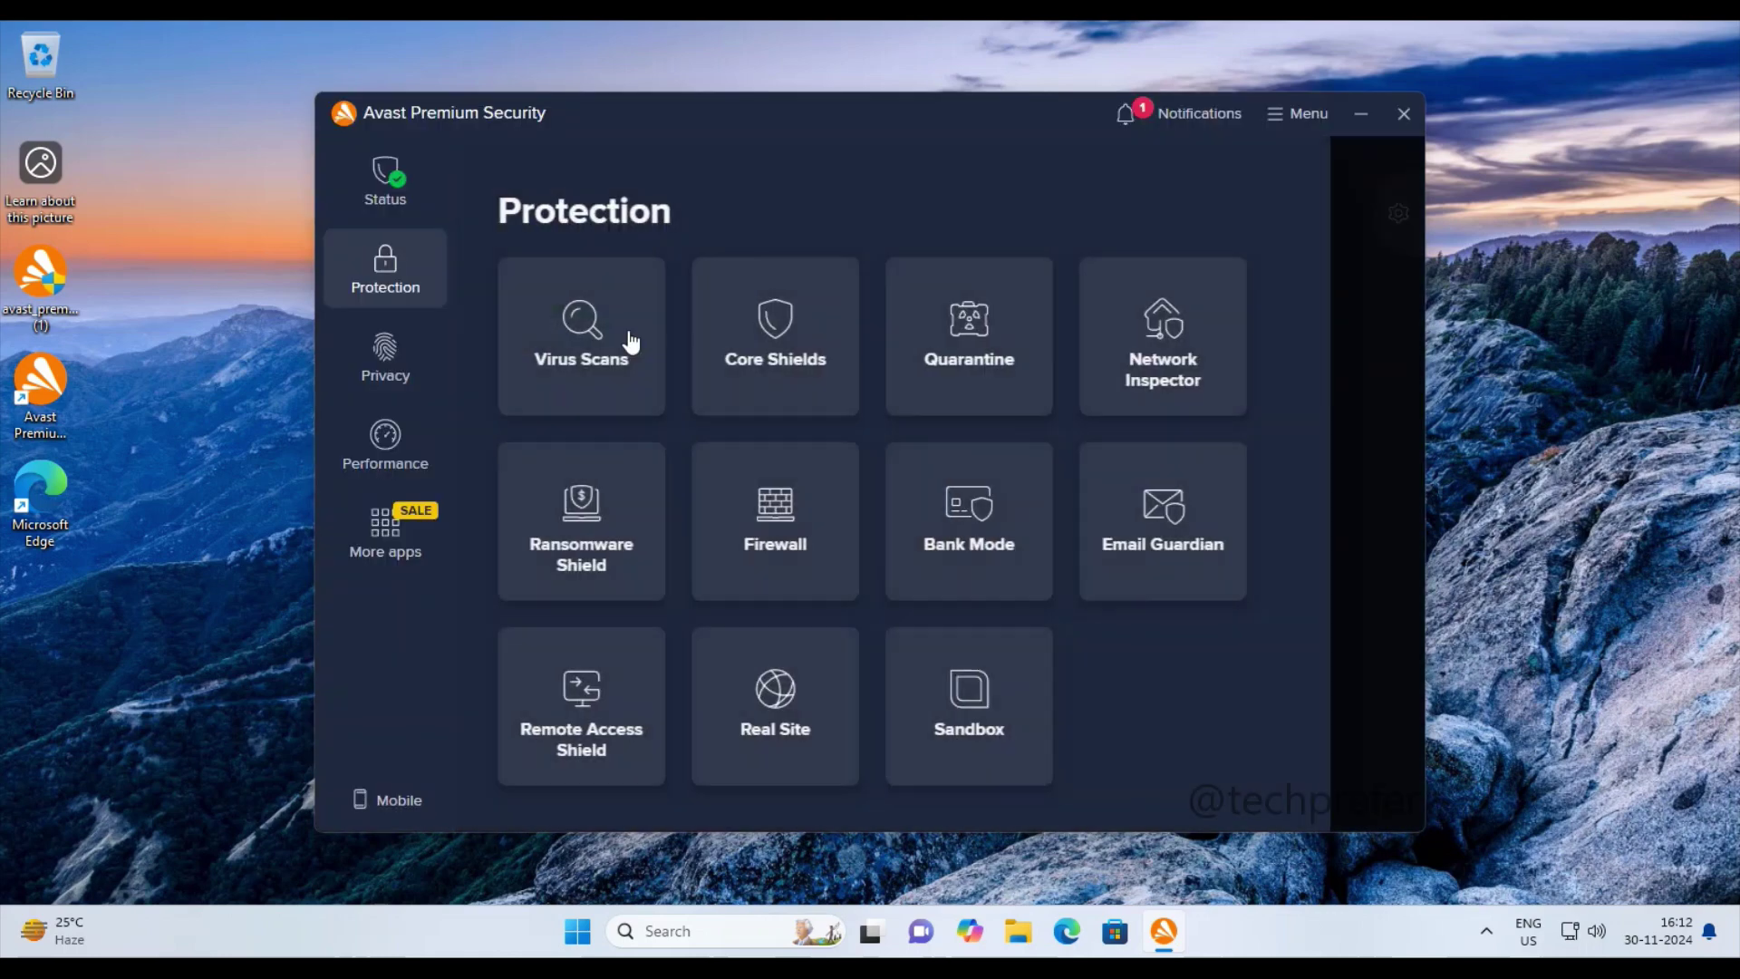
Step: Examine the Network Inspector options after dismissing its introduction, and return to the Protection features
{"action": "left_click", "coordinate": [1163, 377]}
{"action": "left_click", "coordinate": [884, 745]}
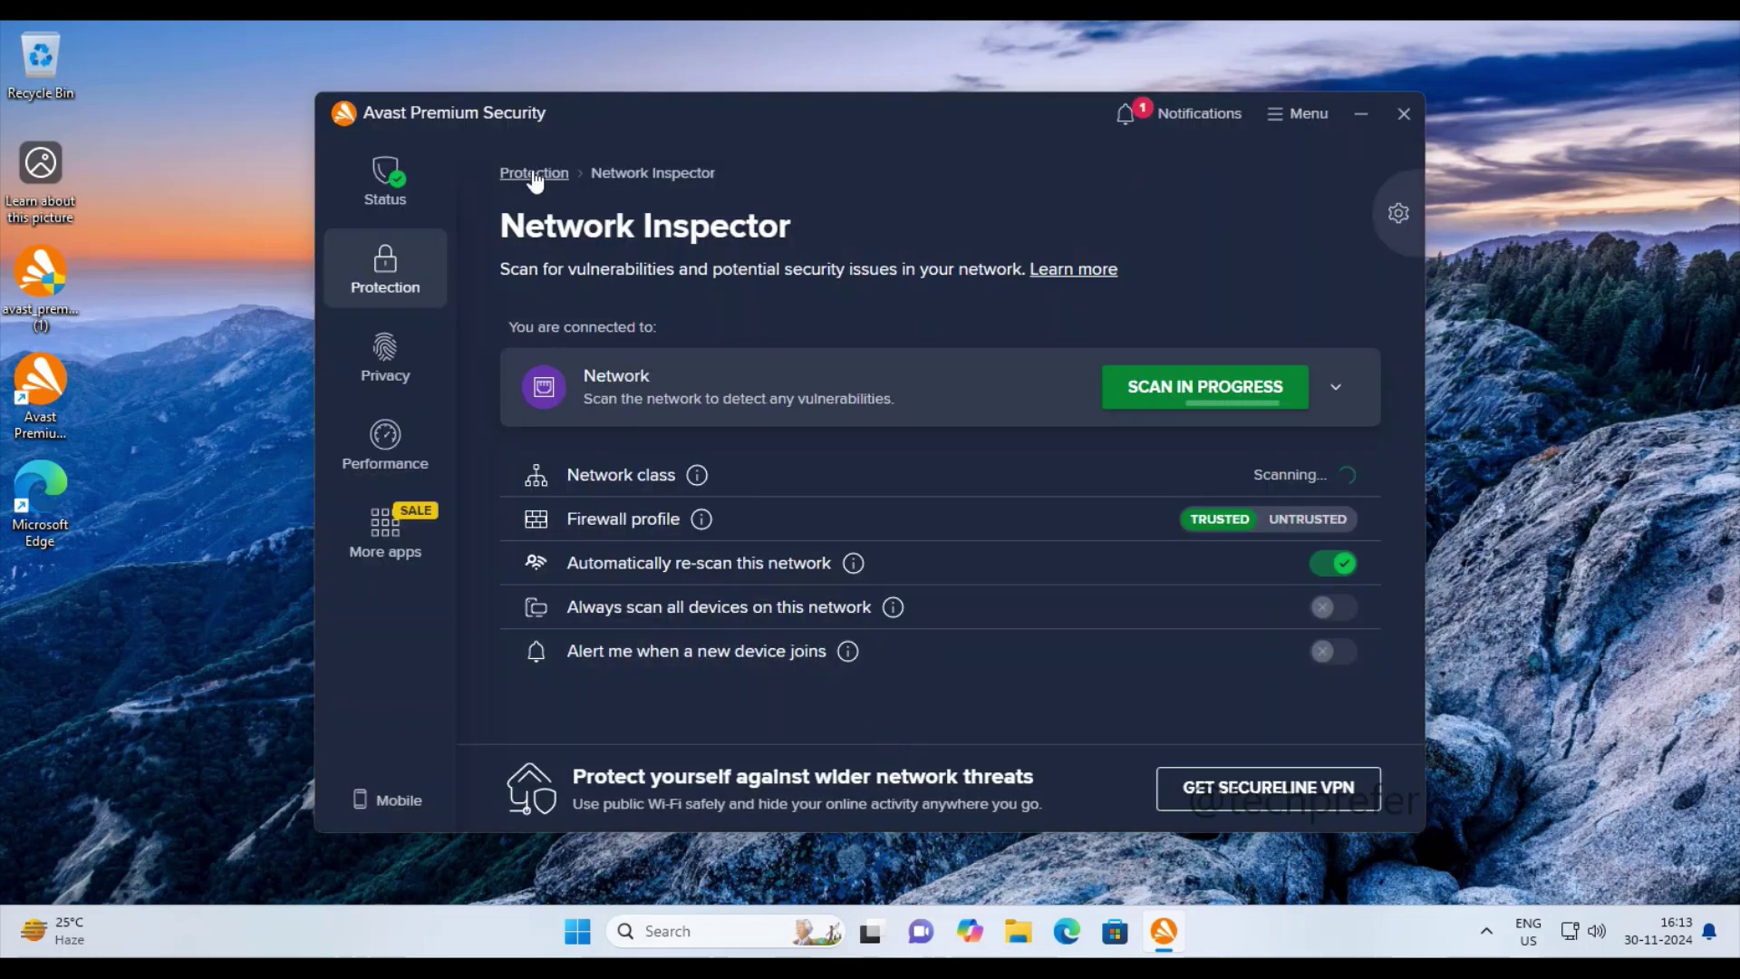
{"action": "left_click", "coordinate": [534, 178]}
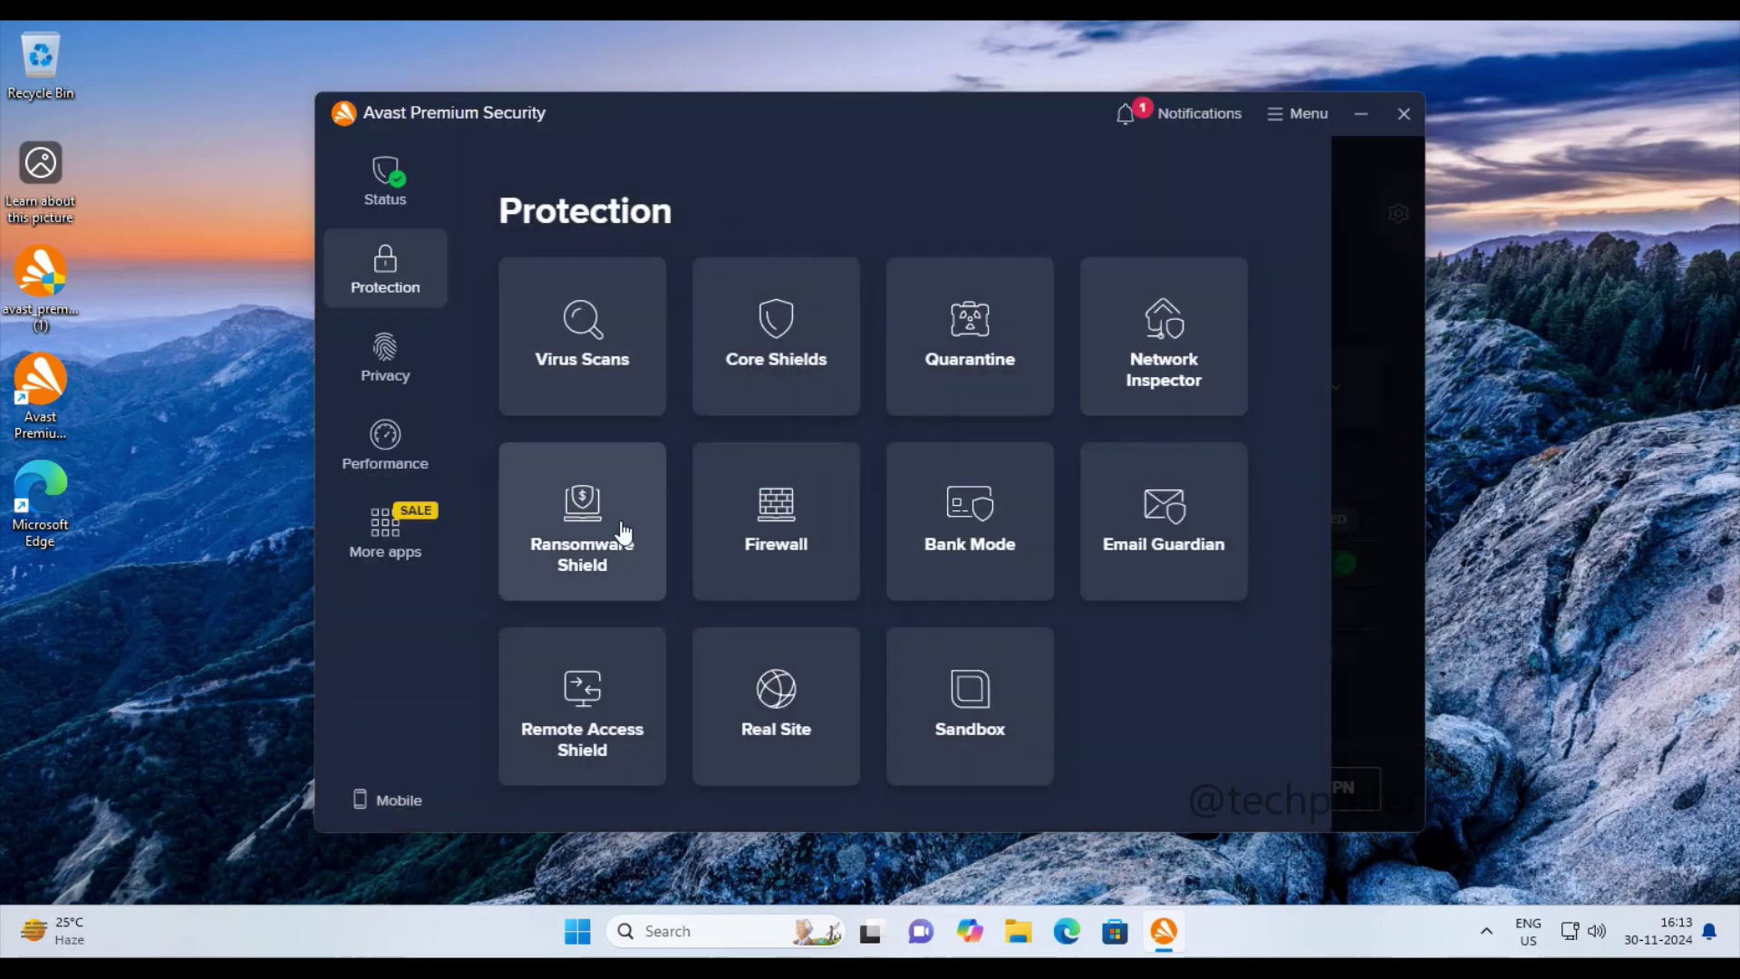
Step: View the Ransomware Shield's protected folders after dismissing its introduction, and return to the Protection features
{"action": "left_click", "coordinate": [624, 530]}
{"action": "left_click", "coordinate": [868, 738]}
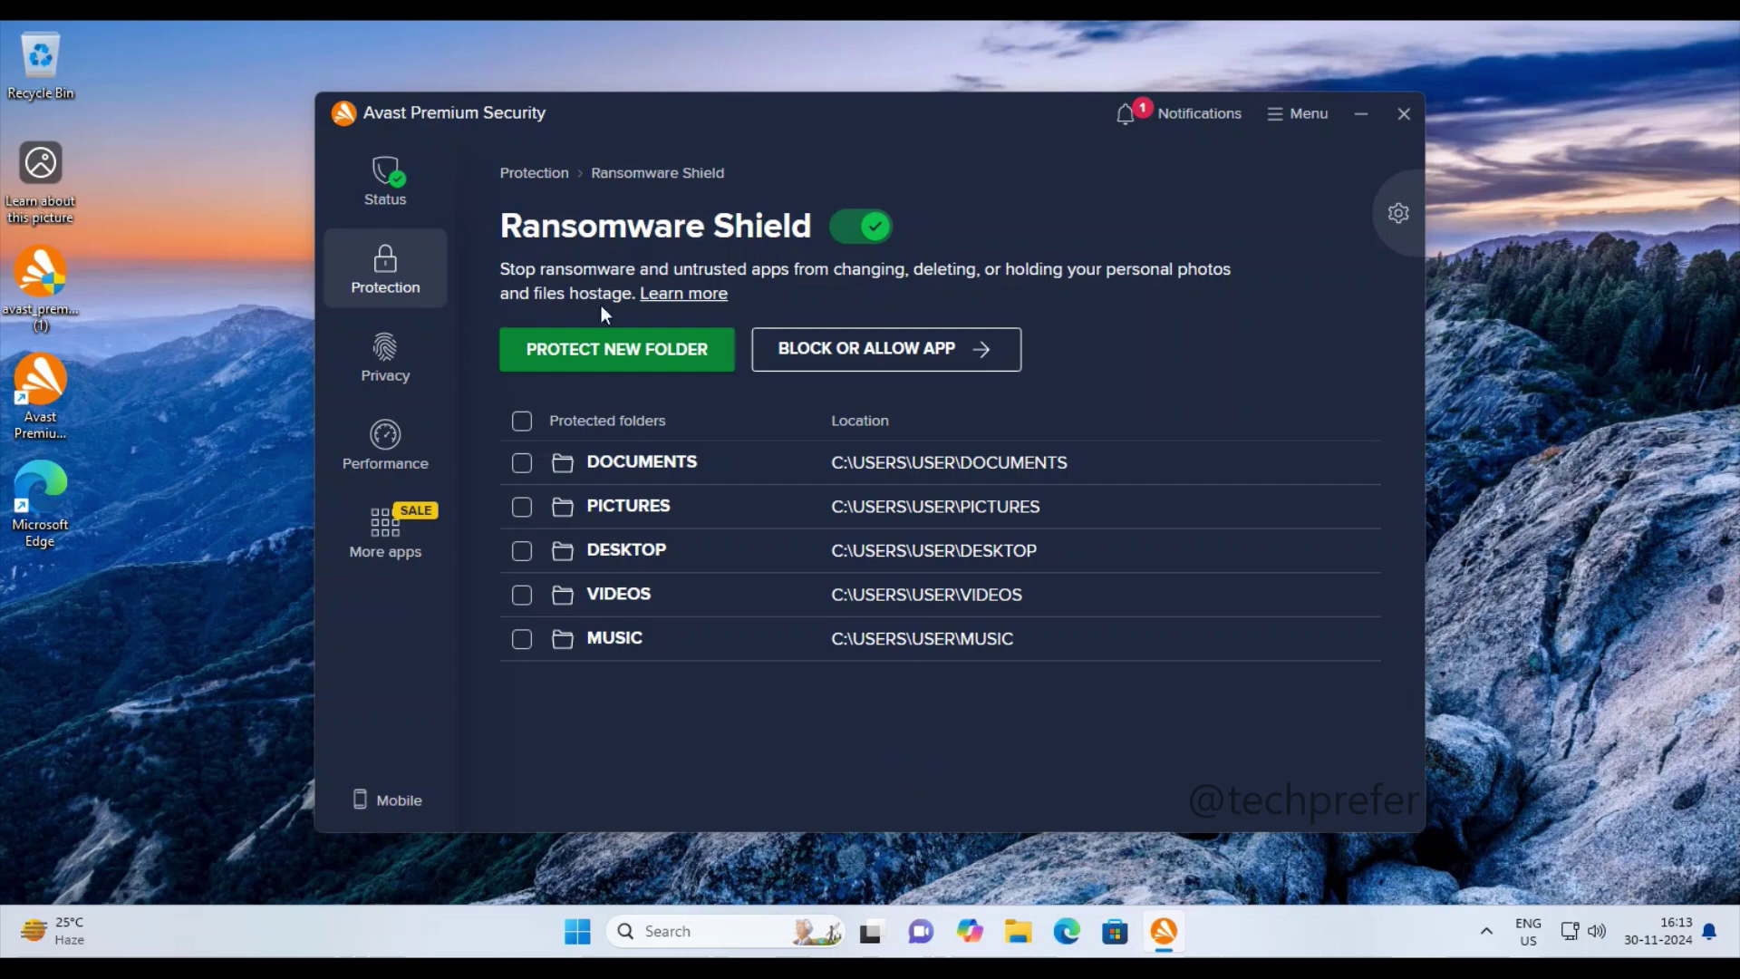
{"action": "left_click", "coordinate": [537, 178]}
Step: Open the Firewall, dismiss its introduction, and examine its network settings, logs and premium options
{"action": "left_click", "coordinate": [797, 536]}
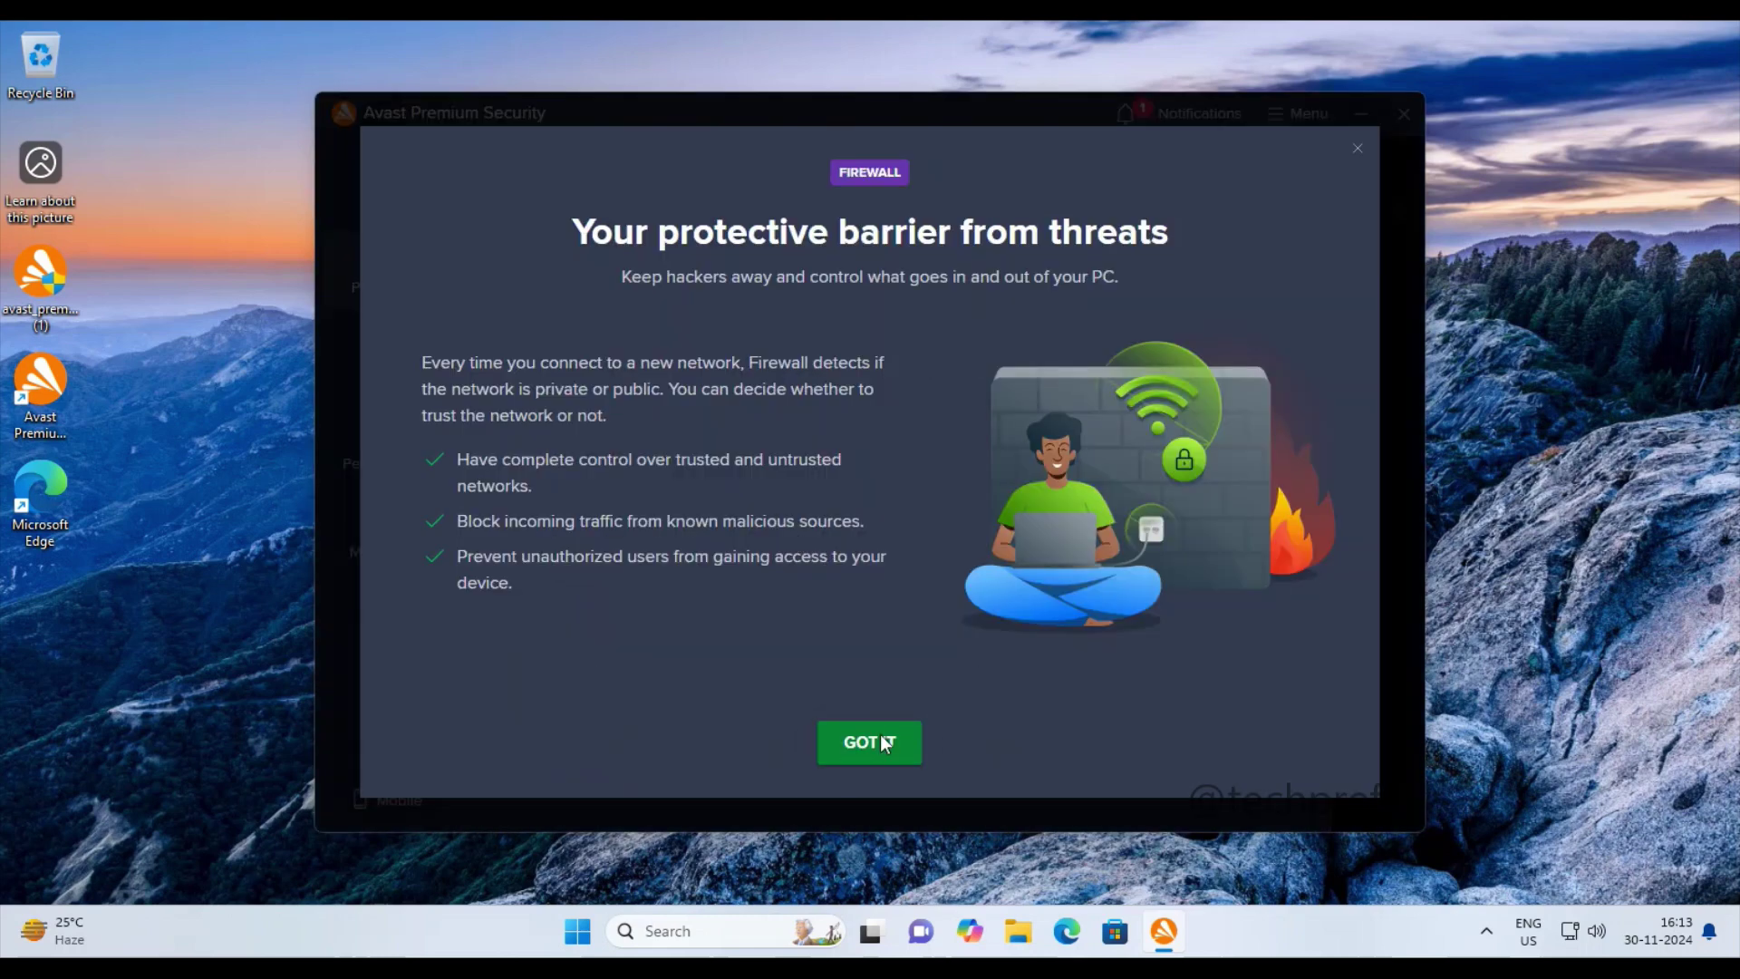
{"action": "left_click", "coordinate": [885, 738]}
{"action": "left_click", "coordinate": [616, 354]}
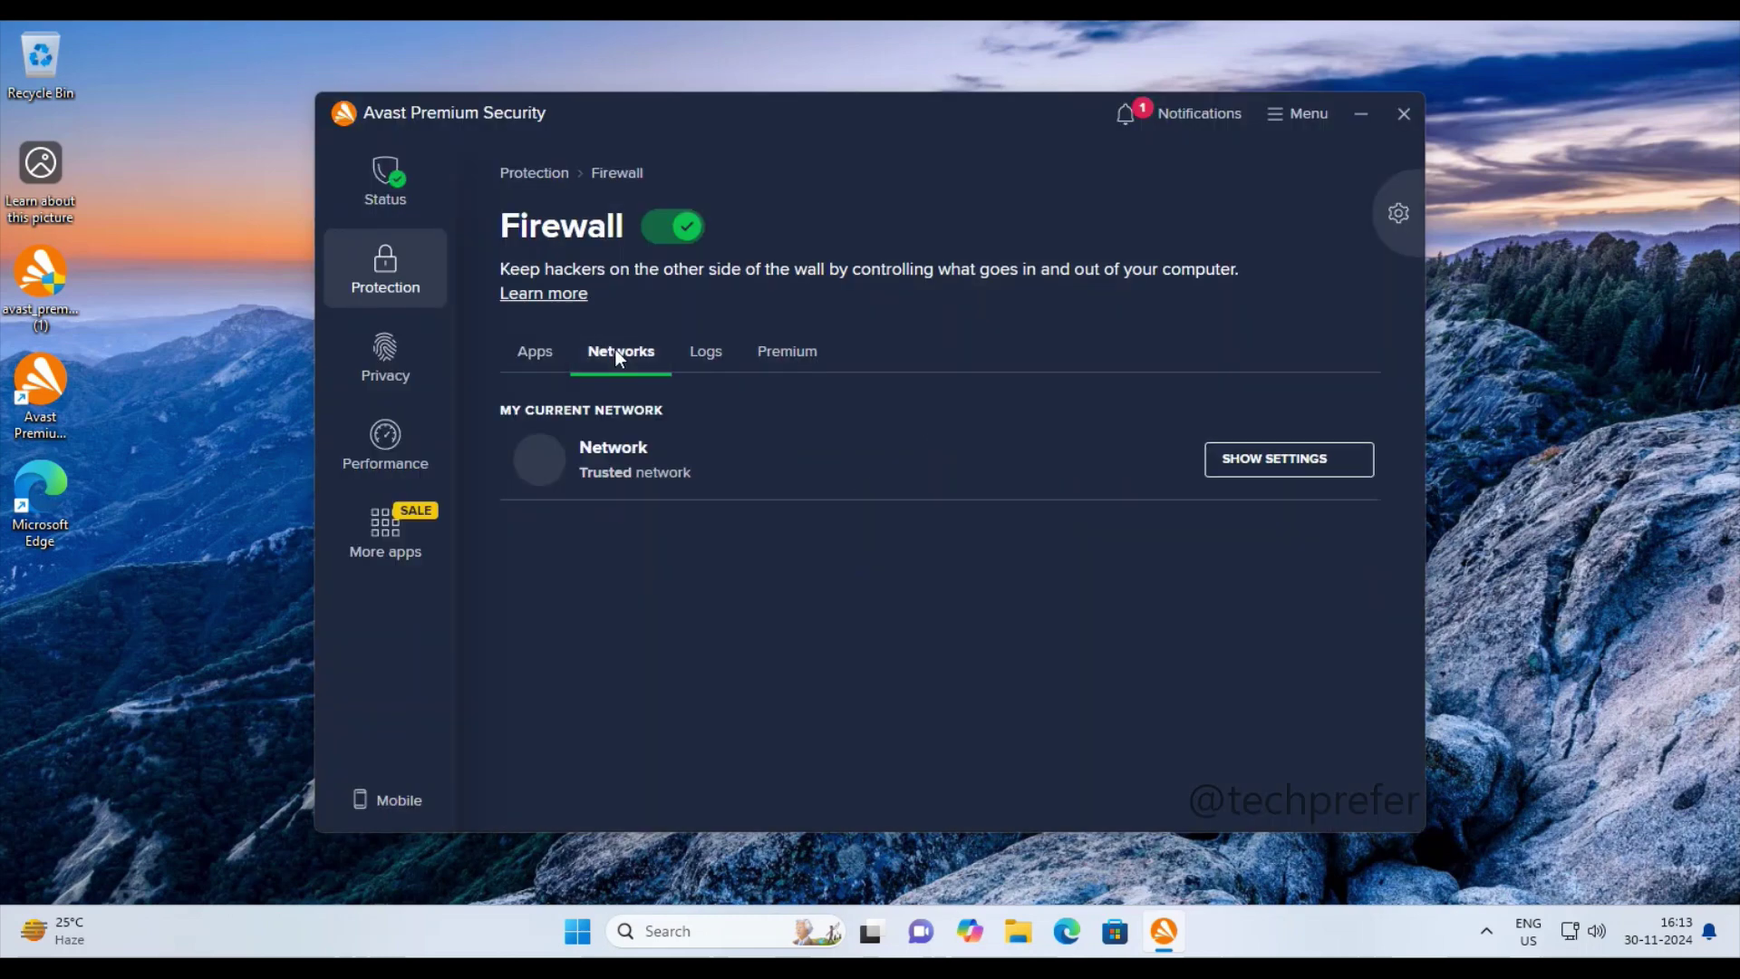
{"action": "left_click", "coordinate": [693, 358]}
{"action": "left_click", "coordinate": [777, 365]}
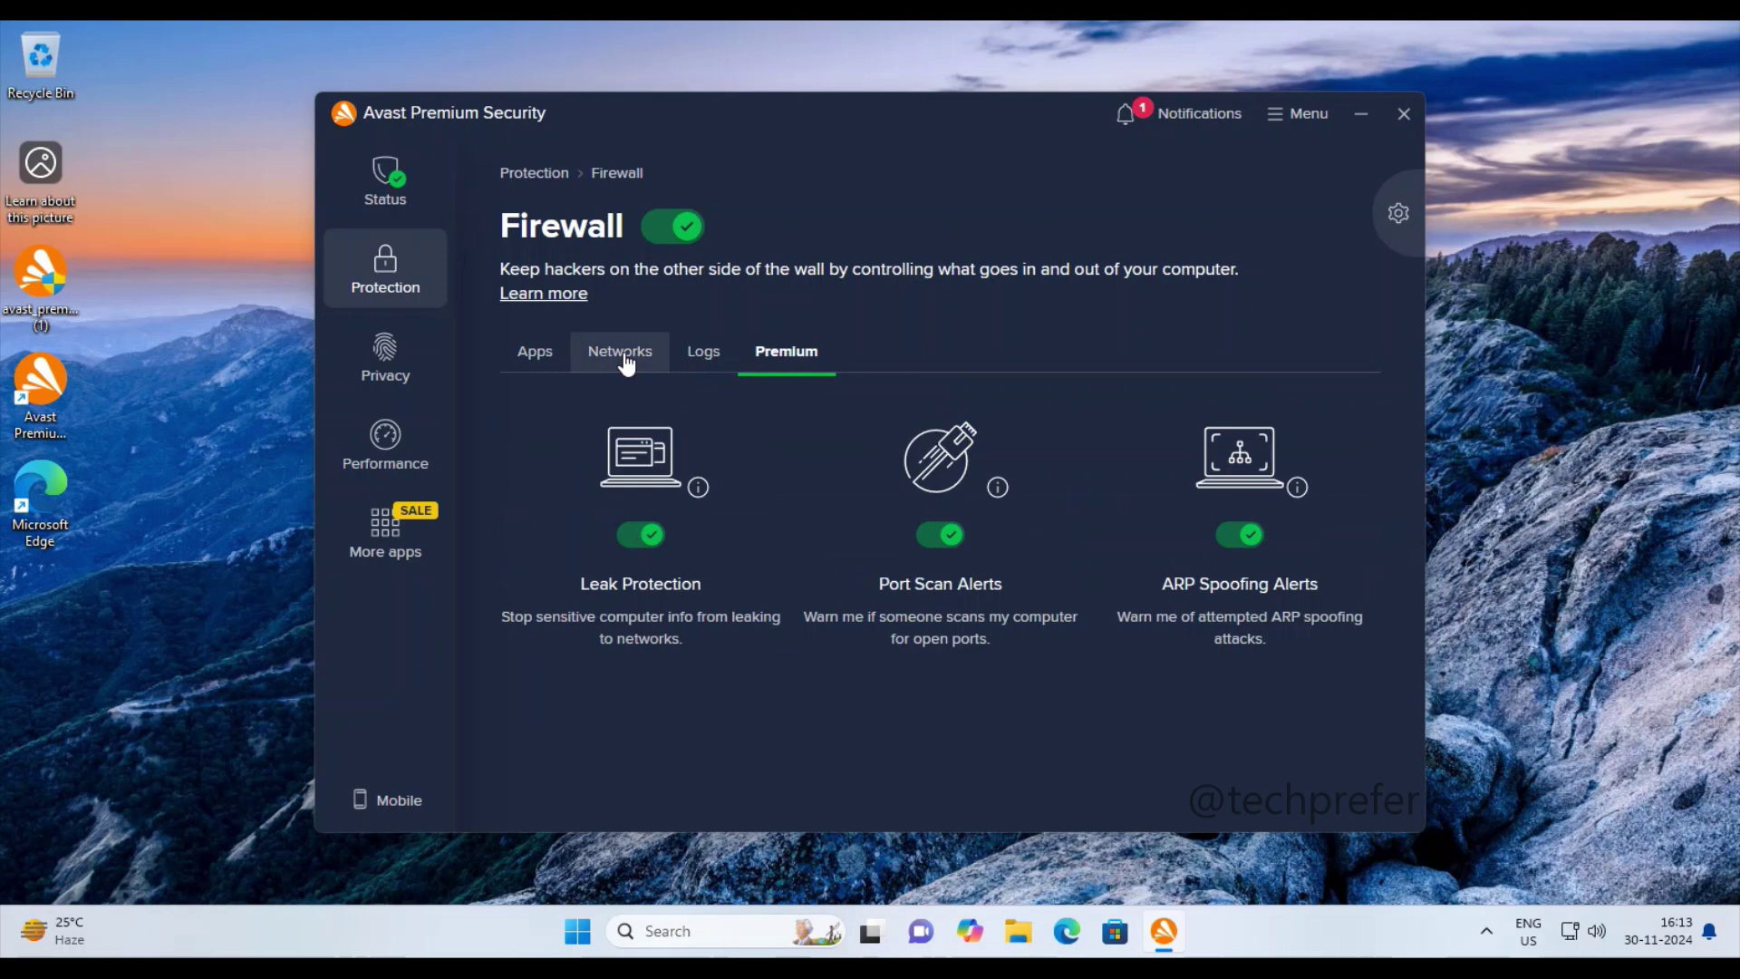
{"action": "left_click", "coordinate": [624, 360]}
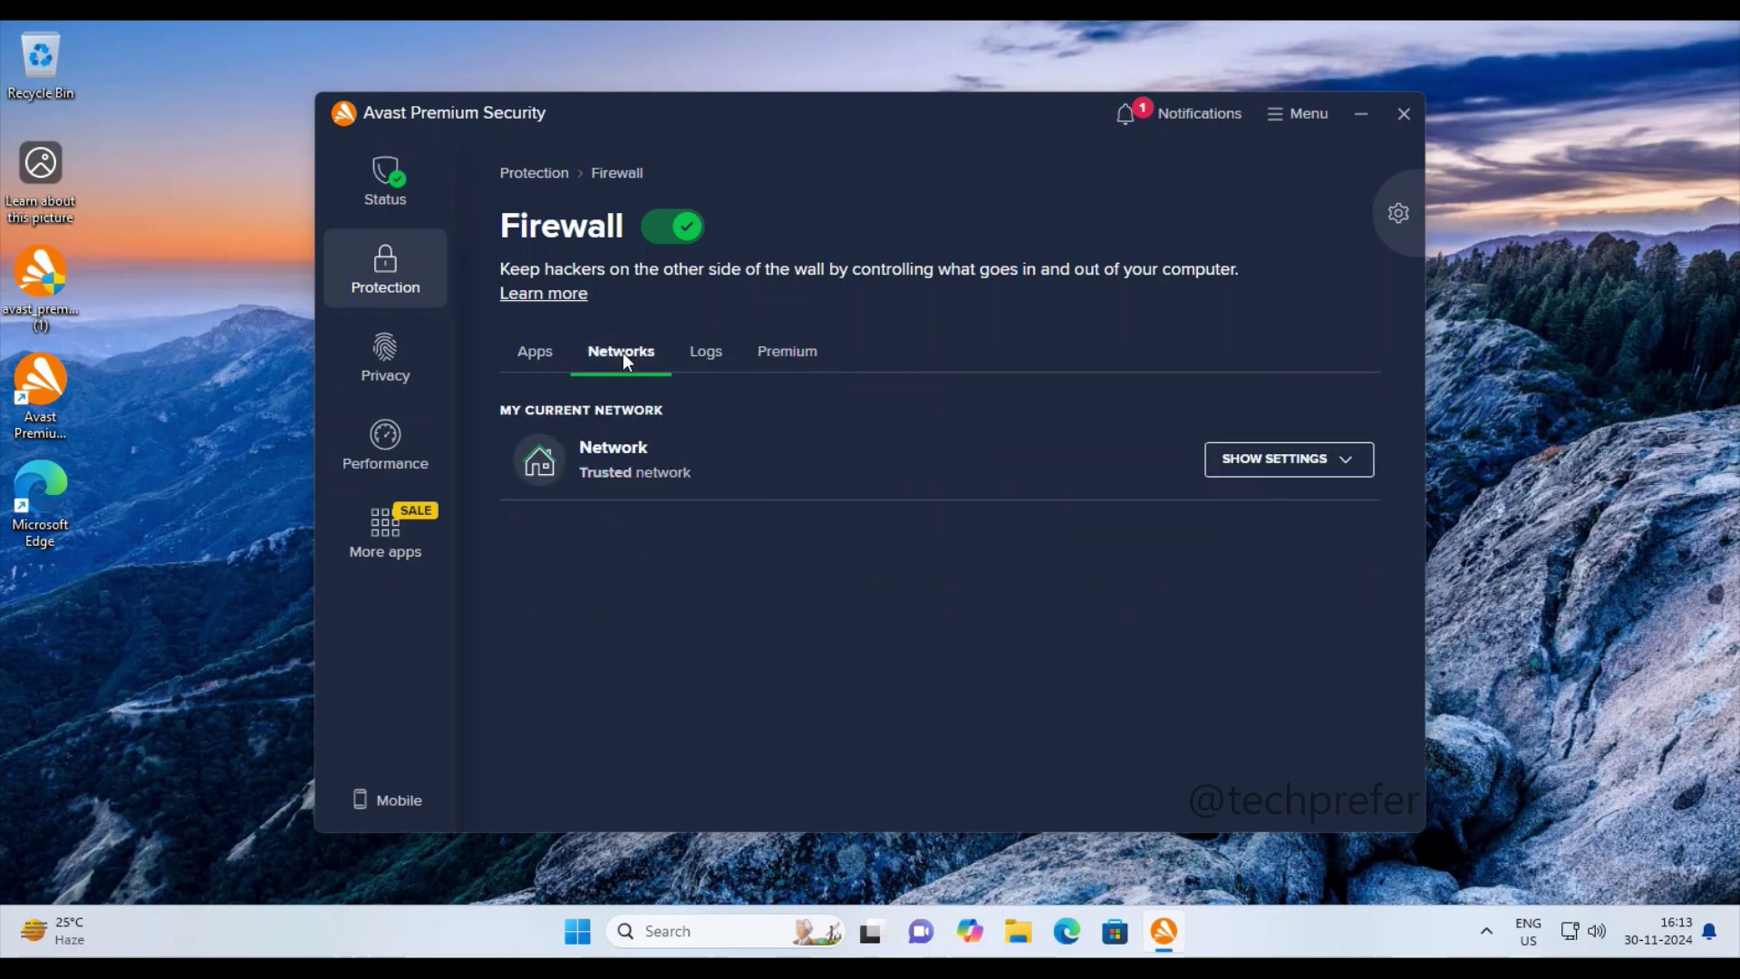
{"action": "left_click", "coordinate": [1334, 448]}
Step: Review the Firewall's list of active apps, its additional options and the Avast Antivirus entry's actions, and return to the Protection features
{"action": "left_click", "coordinate": [535, 351]}
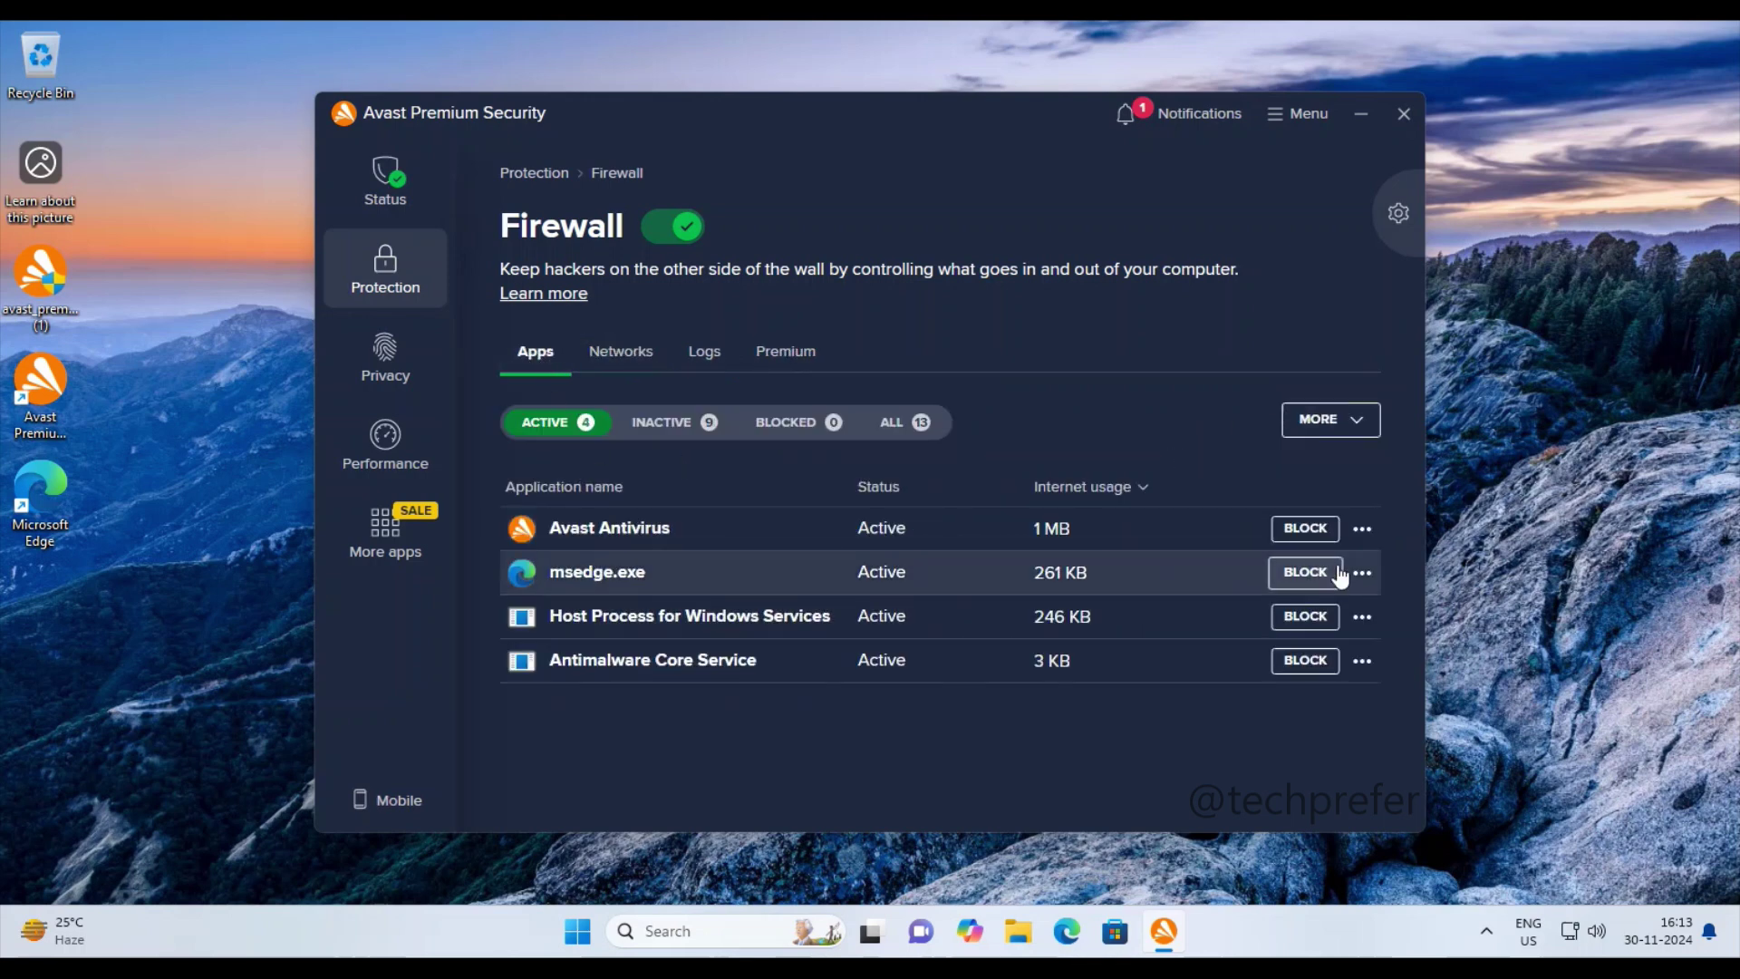
{"action": "left_click", "coordinate": [1331, 420]}
{"action": "left_click", "coordinate": [1330, 422]}
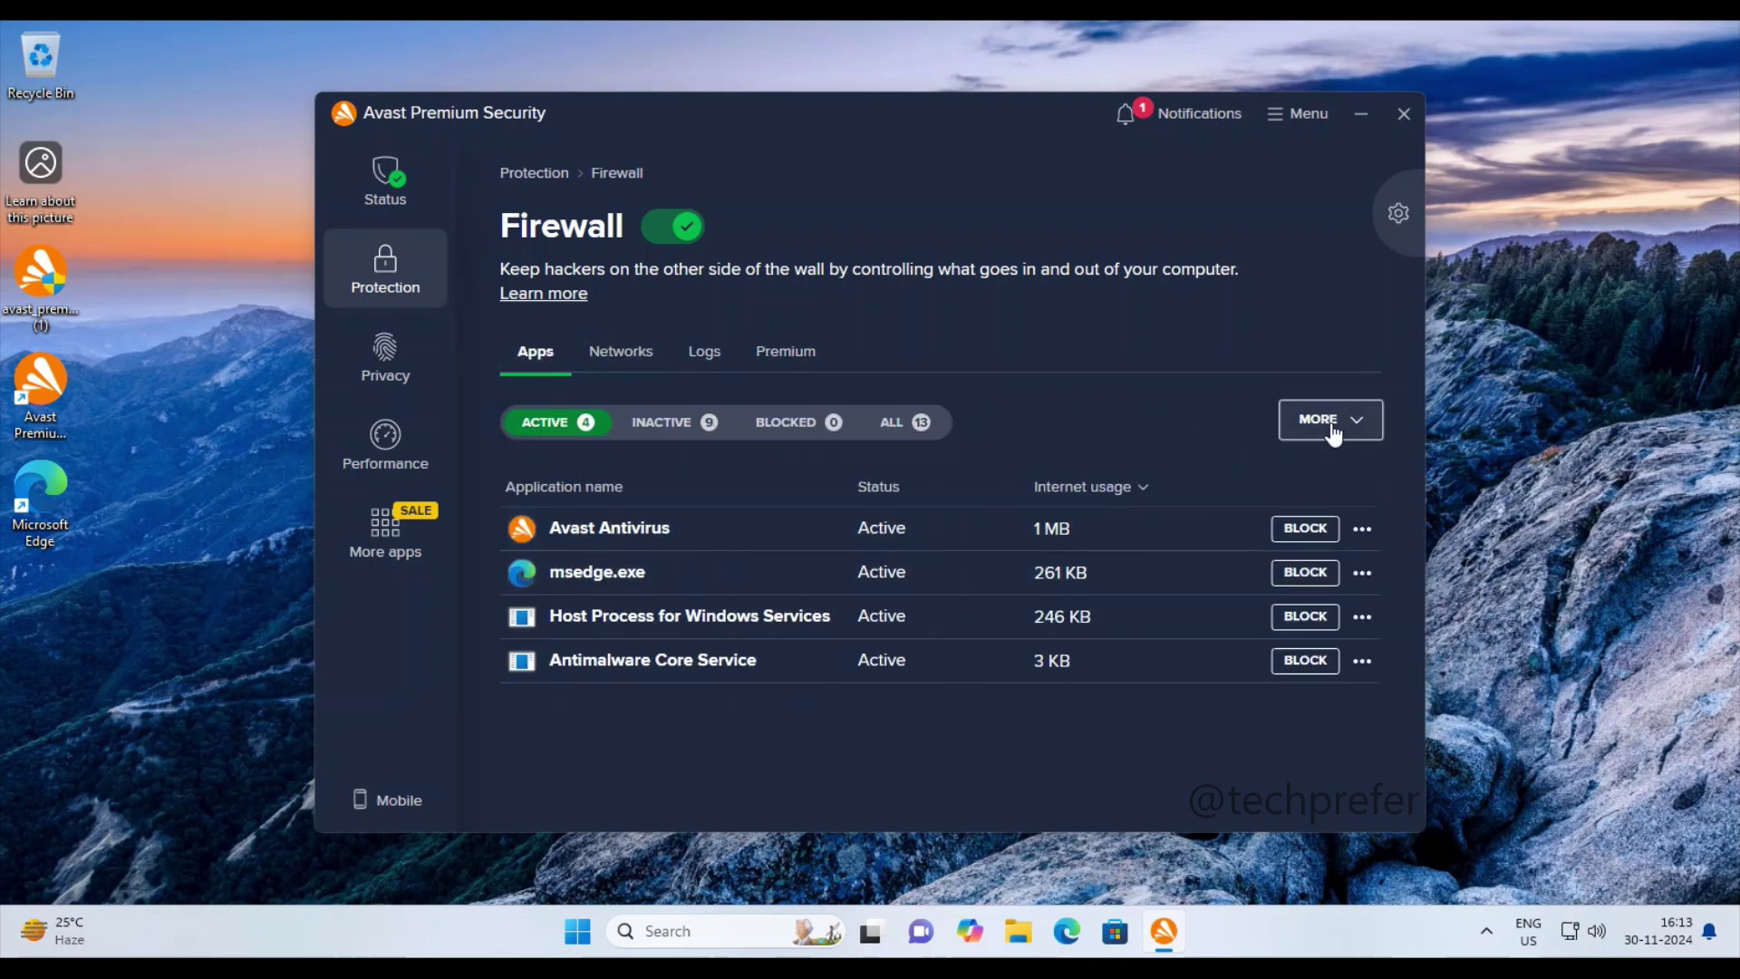
{"action": "left_click", "coordinate": [1361, 531]}
{"action": "left_click", "coordinate": [1361, 533]}
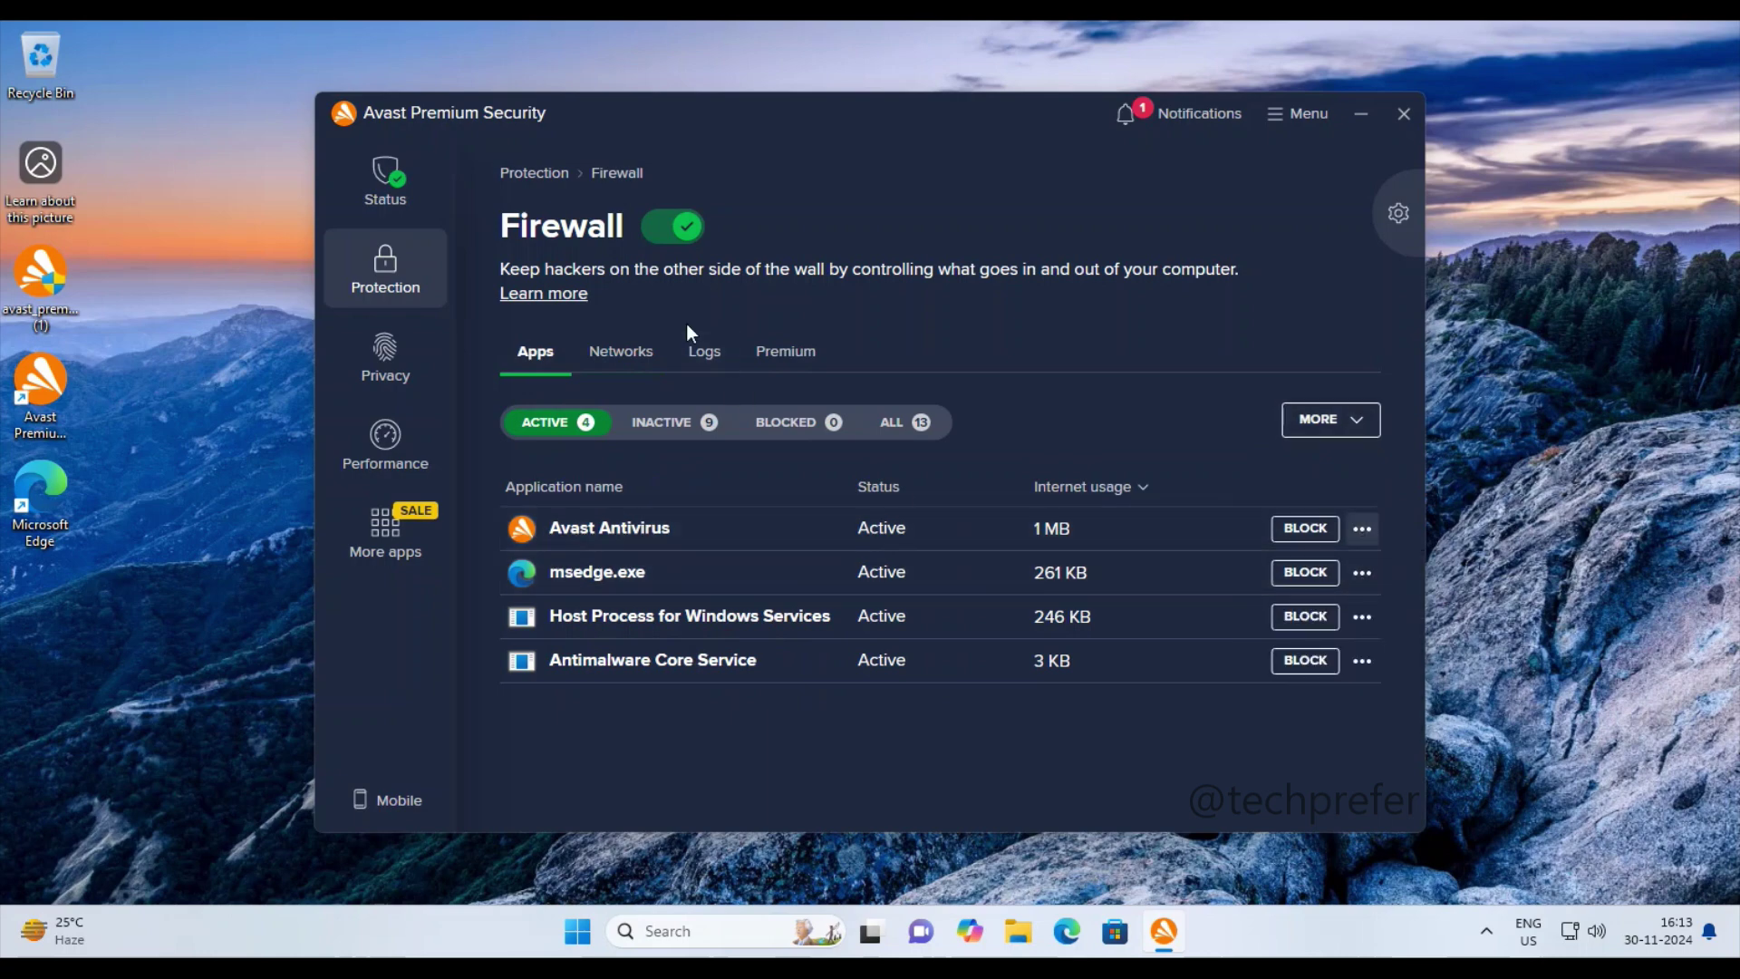
{"action": "left_click", "coordinate": [533, 173]}
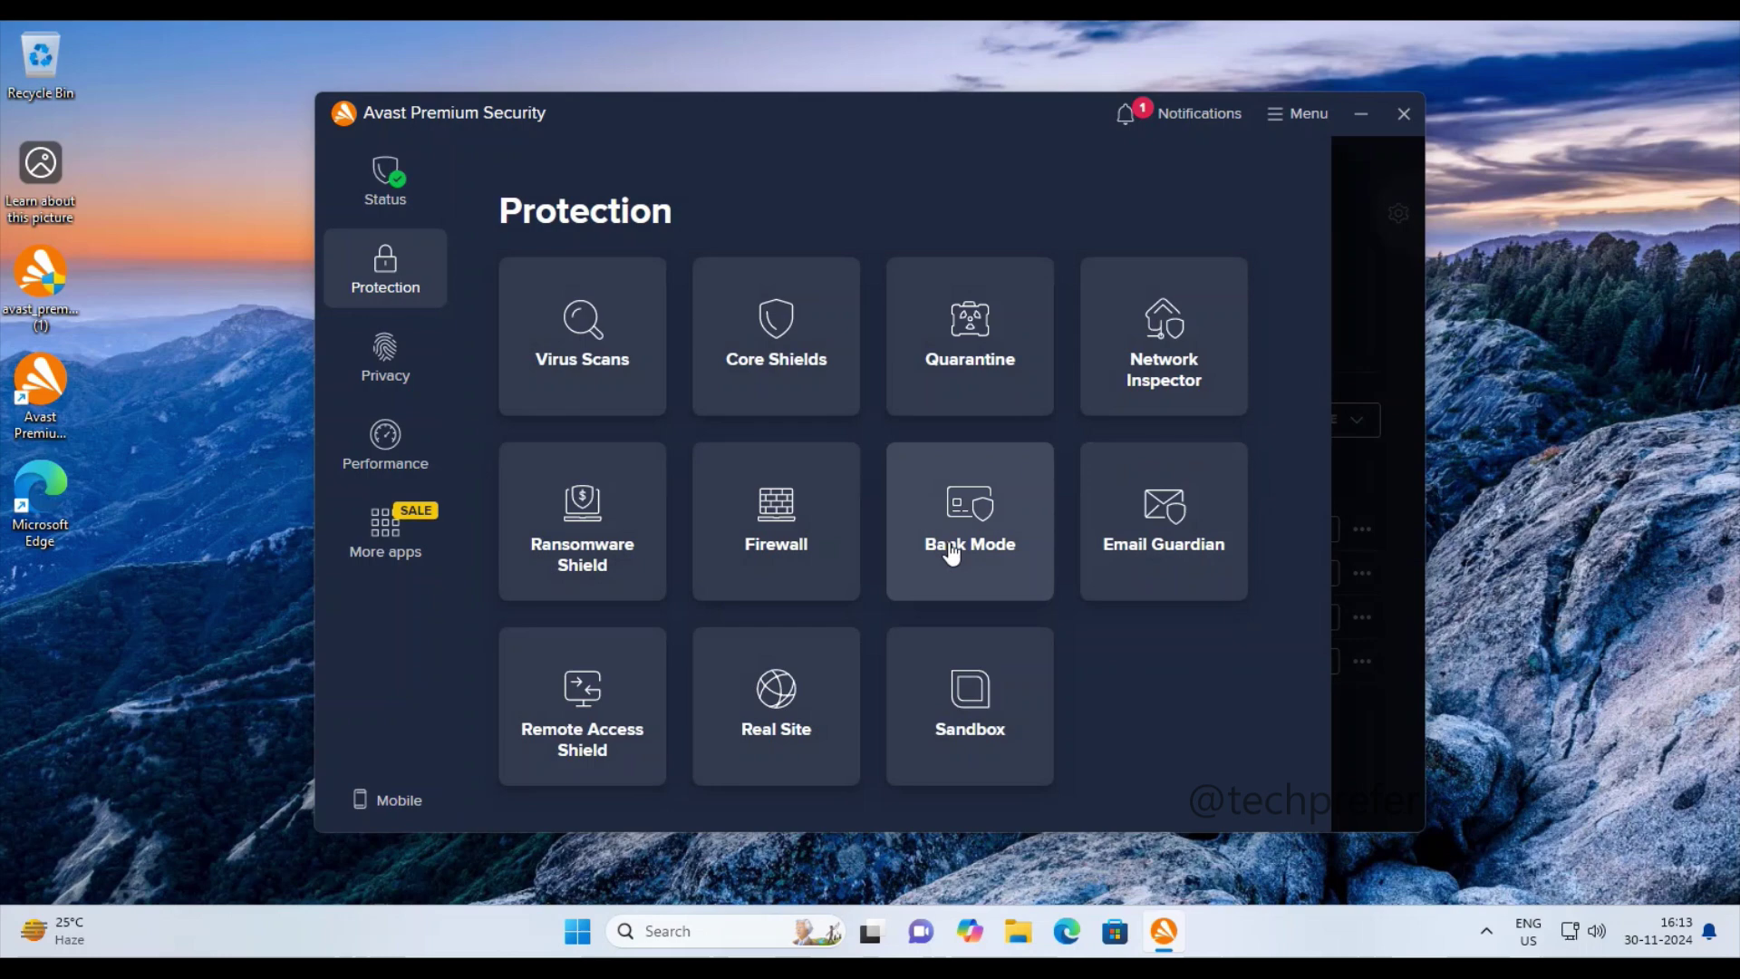
Step: Look at Bank Mode and its additional options after dismissing the introduction, and return to the Protection features
{"action": "left_click", "coordinate": [951, 553]}
{"action": "left_click", "coordinate": [861, 759]}
{"action": "left_click", "coordinate": [850, 373]}
{"action": "left_click", "coordinate": [848, 376]}
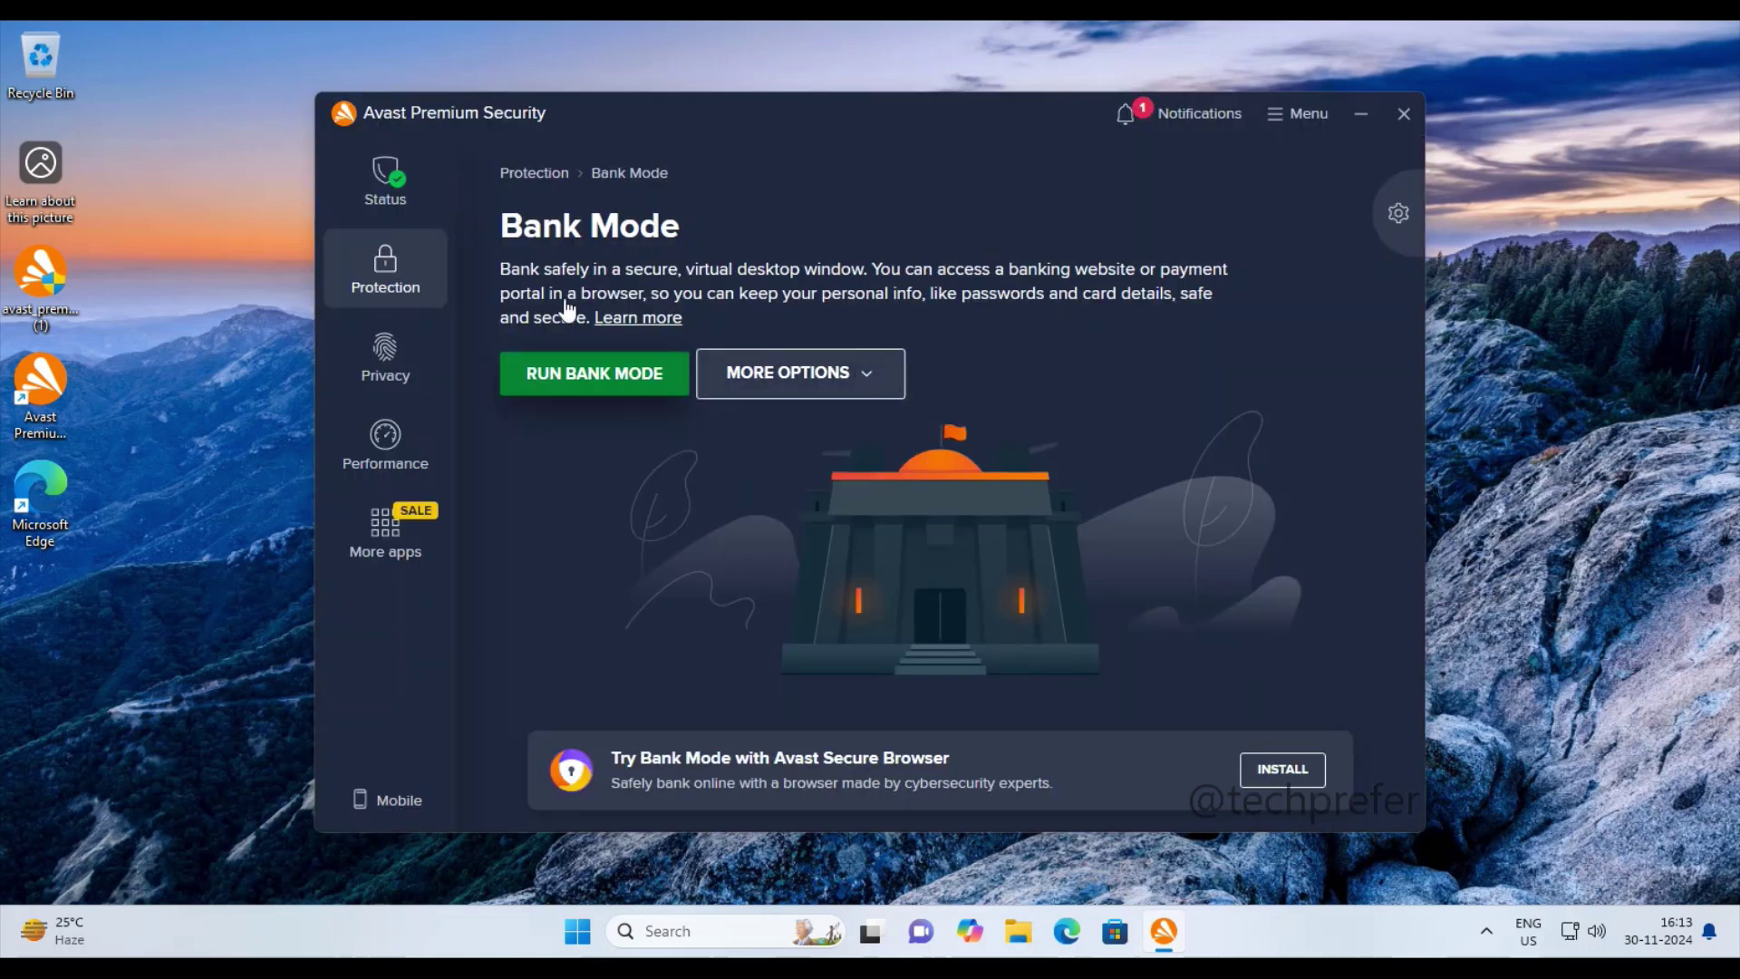
{"action": "left_click", "coordinate": [540, 174]}
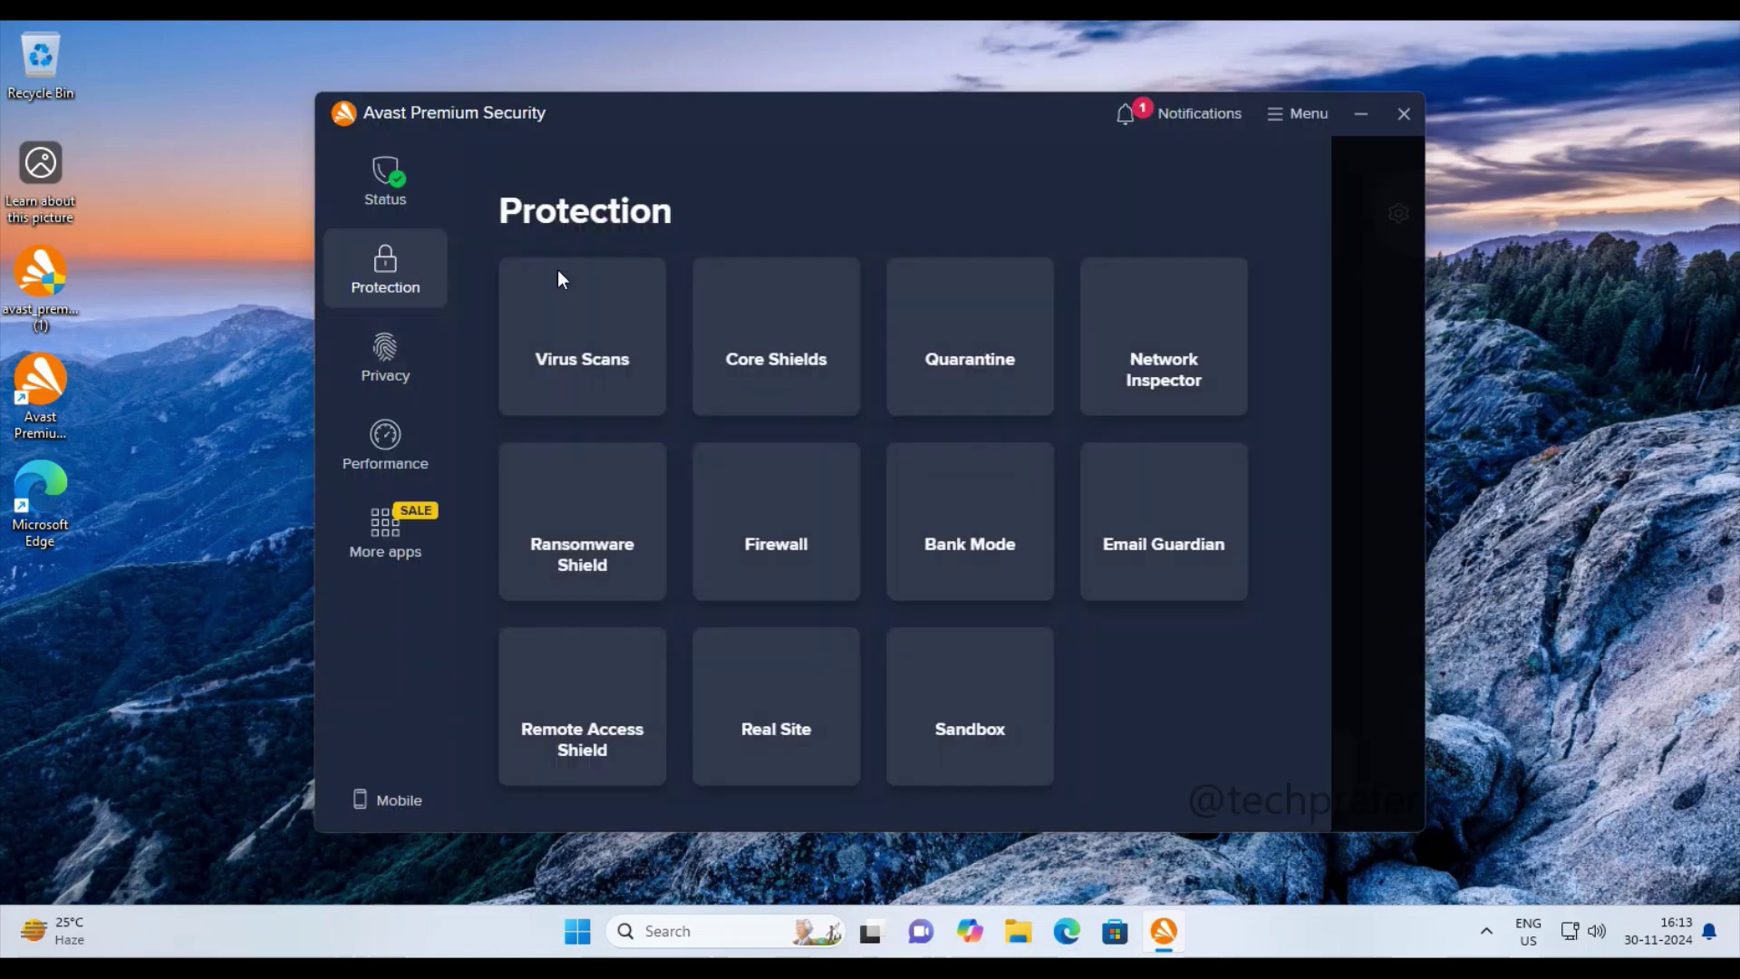
Step: View the Email Guardian page, acknowledge its introduction, and return to the Protection features
{"action": "left_click", "coordinate": [1143, 522]}
{"action": "left_click", "coordinate": [873, 748]}
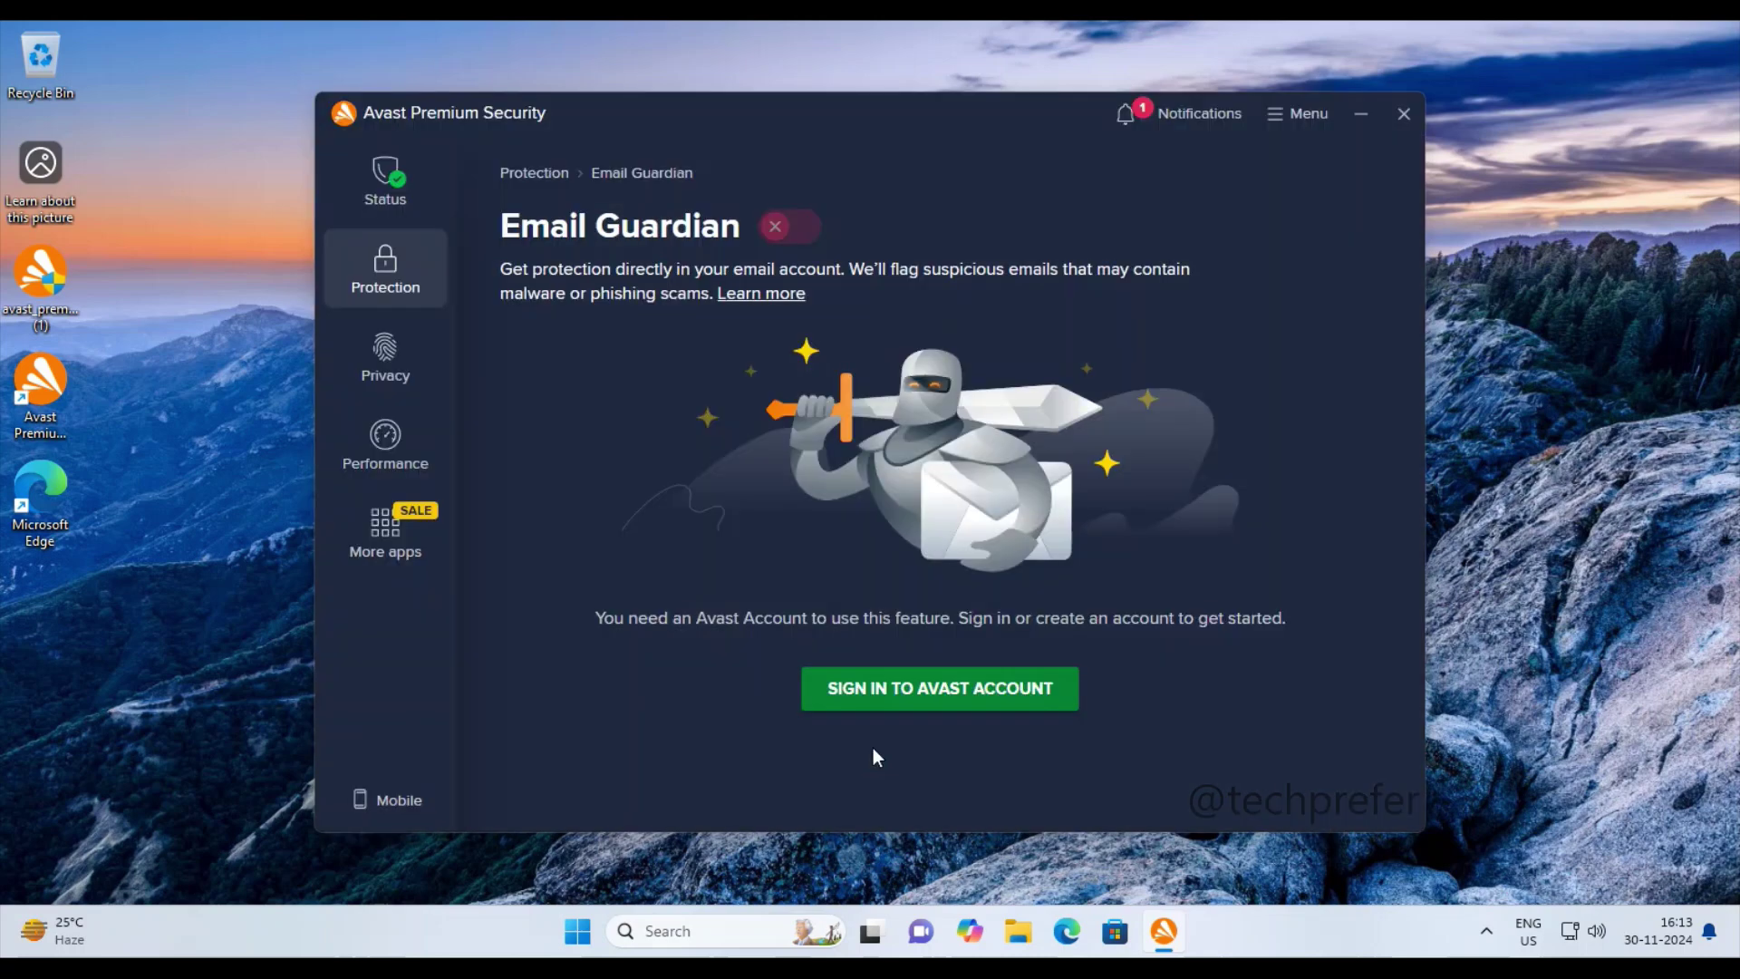
{"action": "left_click", "coordinate": [540, 174]}
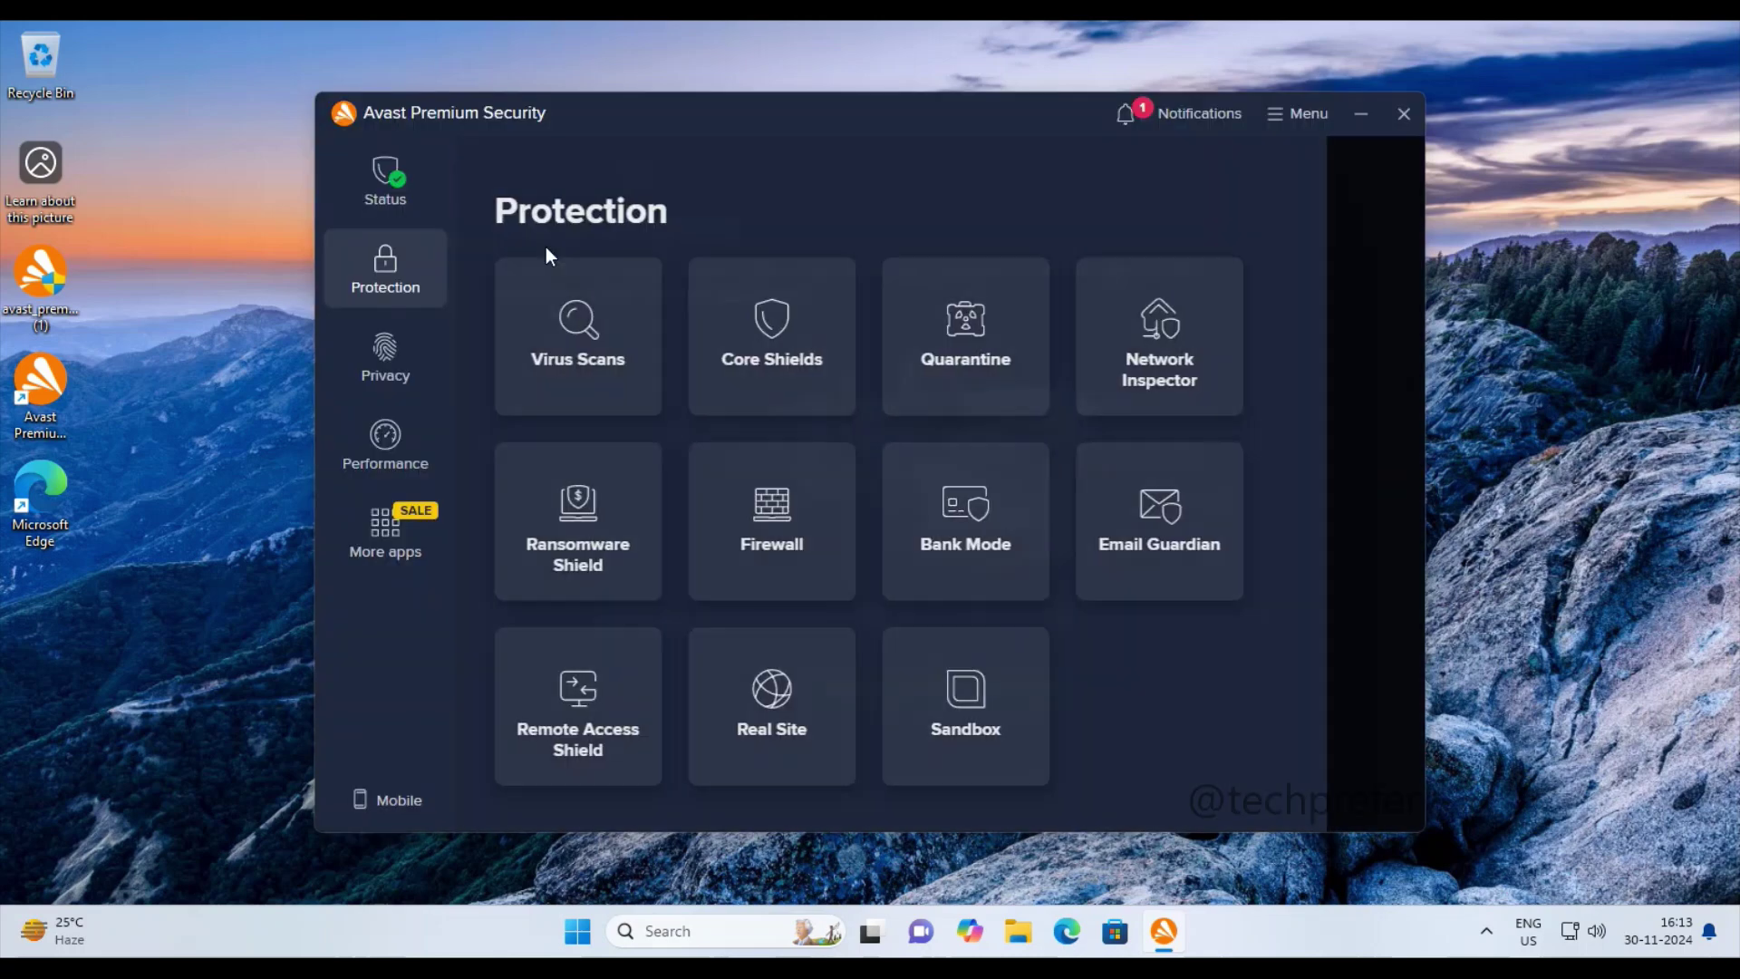
Step: View the Remote Access Shield page after dismissing its introduction, and return to the Protection features
{"action": "left_click", "coordinate": [613, 698]}
{"action": "left_click", "coordinate": [838, 737]}
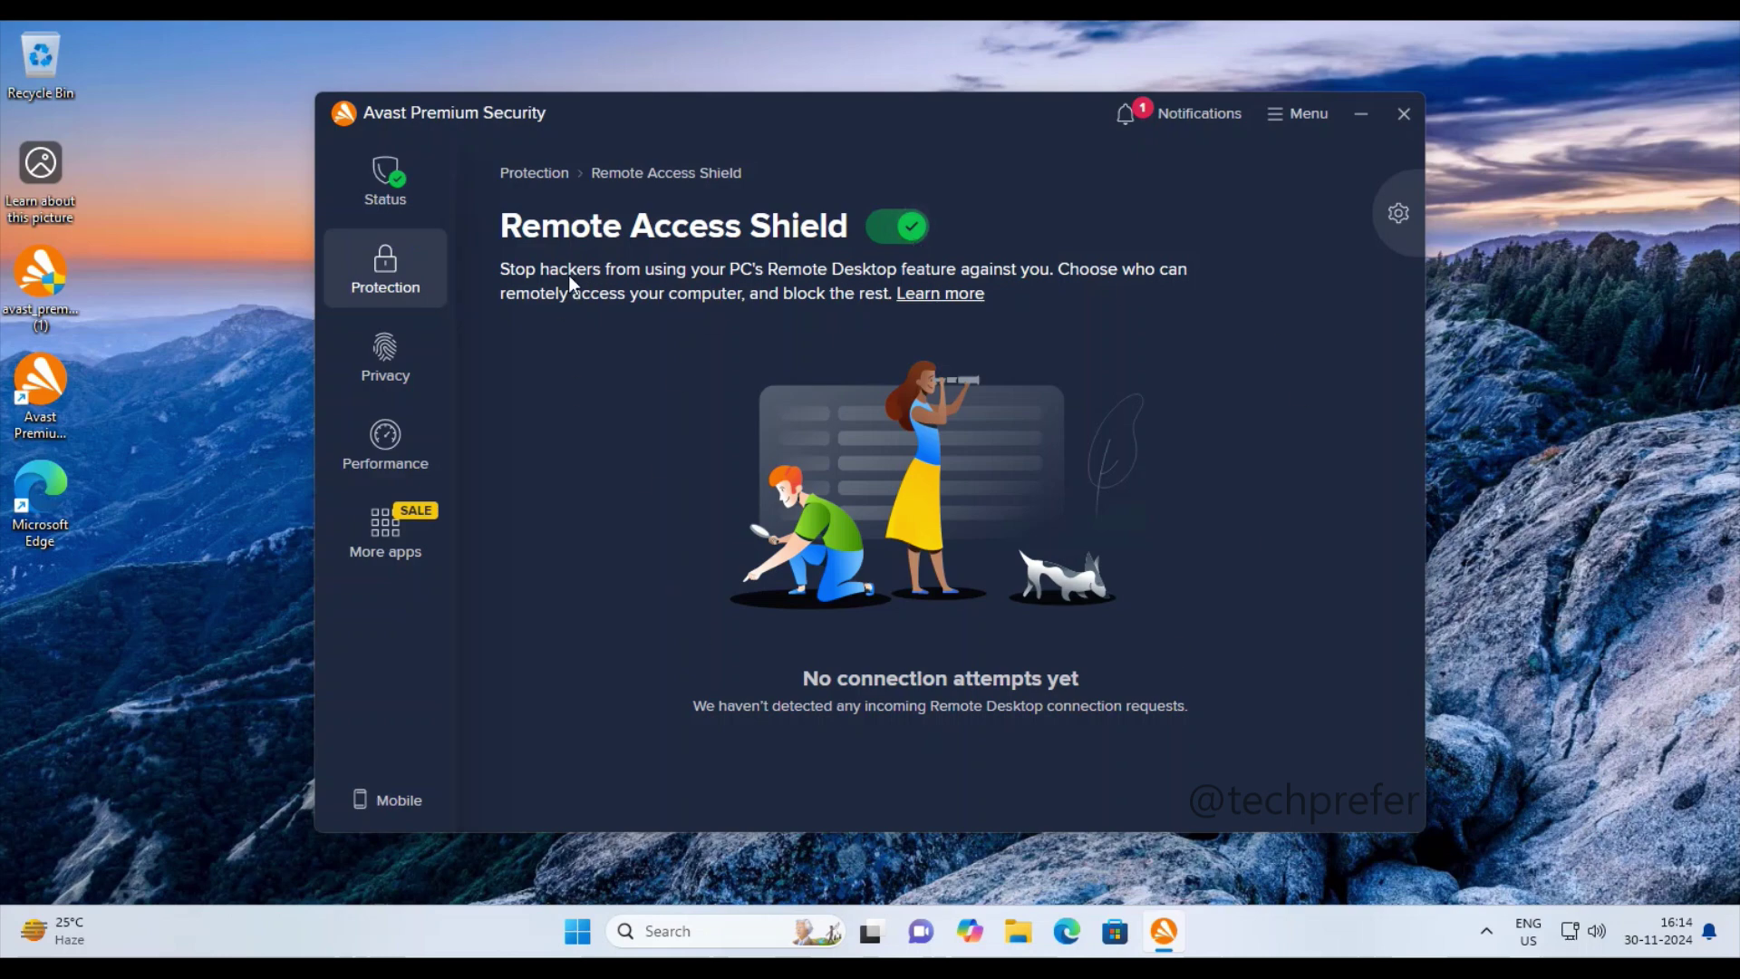
{"action": "left_click", "coordinate": [521, 174]}
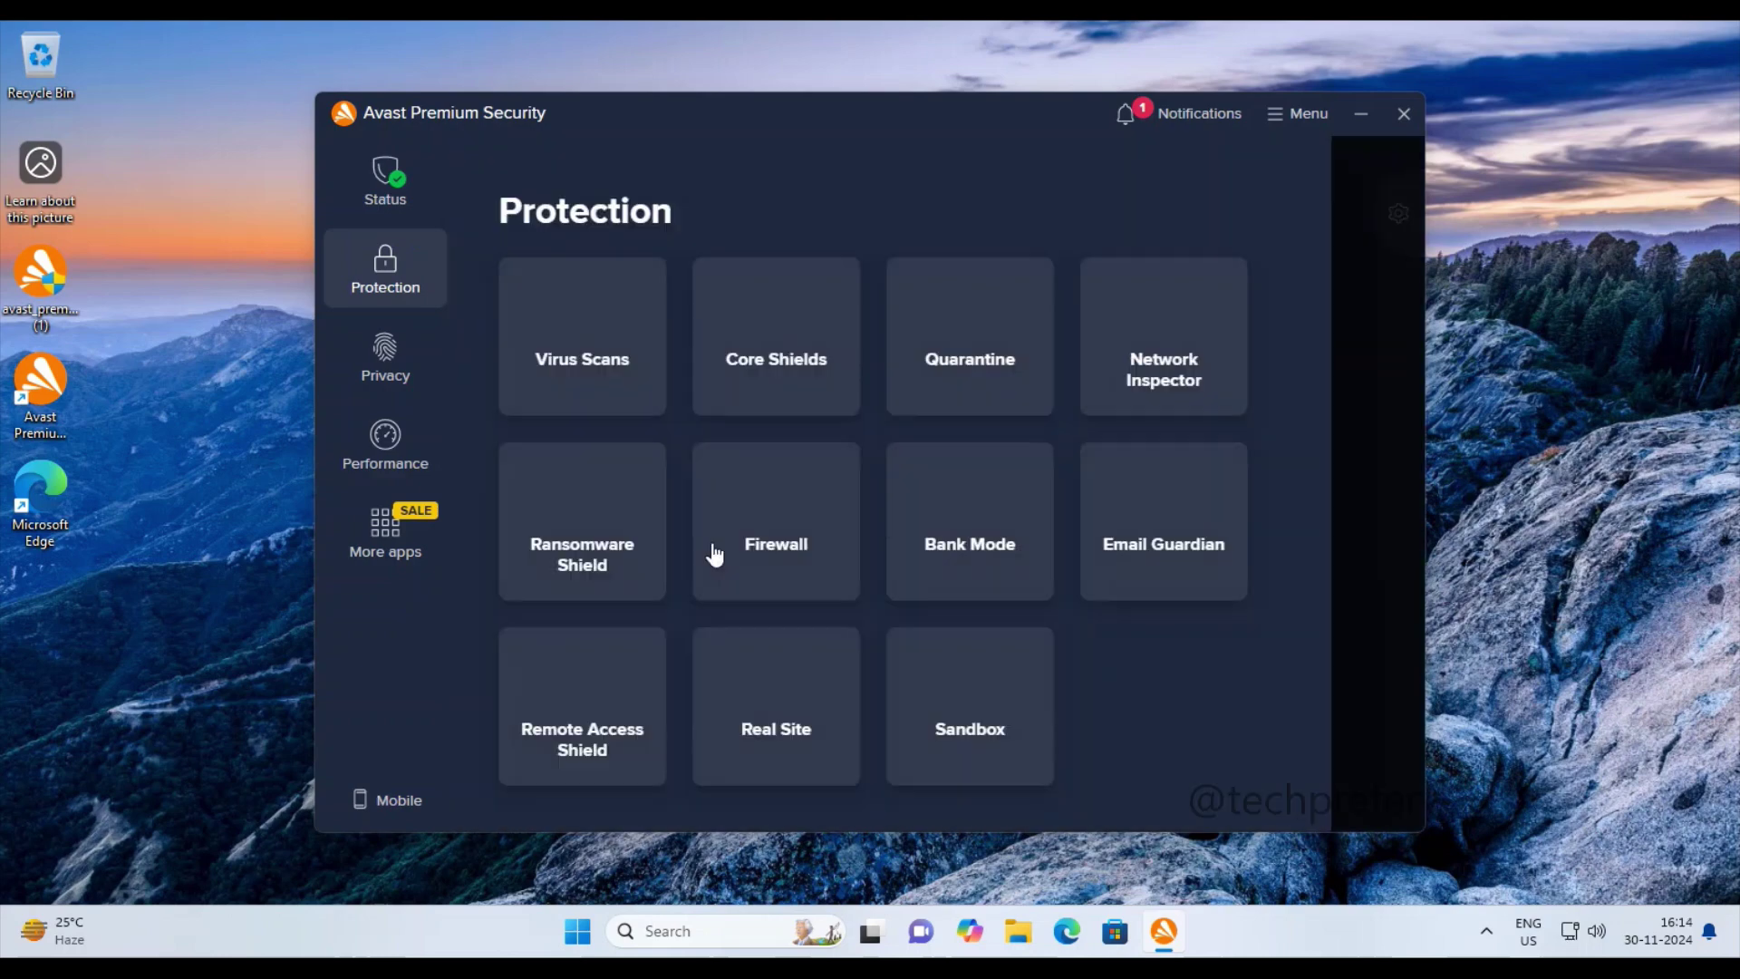
Step: Look at the Real Site page after acknowledging its introduction, and return to the Protection features
{"action": "left_click", "coordinate": [780, 702]}
{"action": "left_click", "coordinate": [910, 739]}
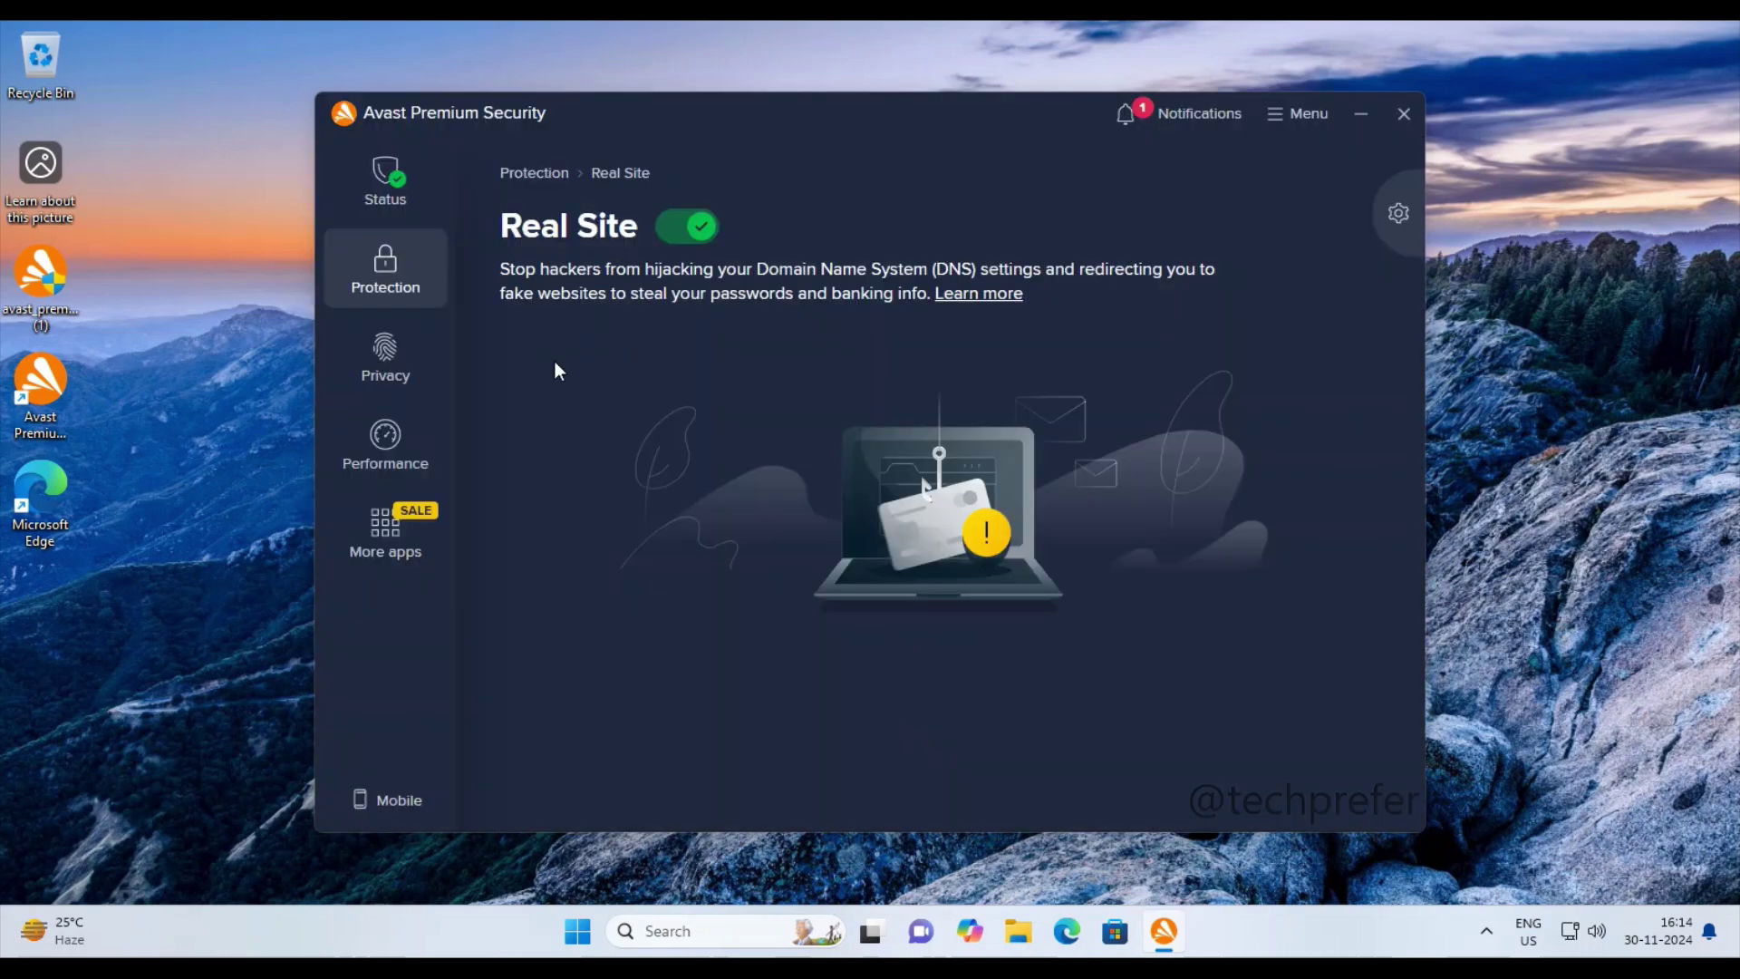
{"action": "left_click", "coordinate": [551, 180]}
Step: Open Sandbox, dismiss its introduction, and view the file picker for running an app in it, cancelling without a selection
{"action": "left_click", "coordinate": [974, 725]}
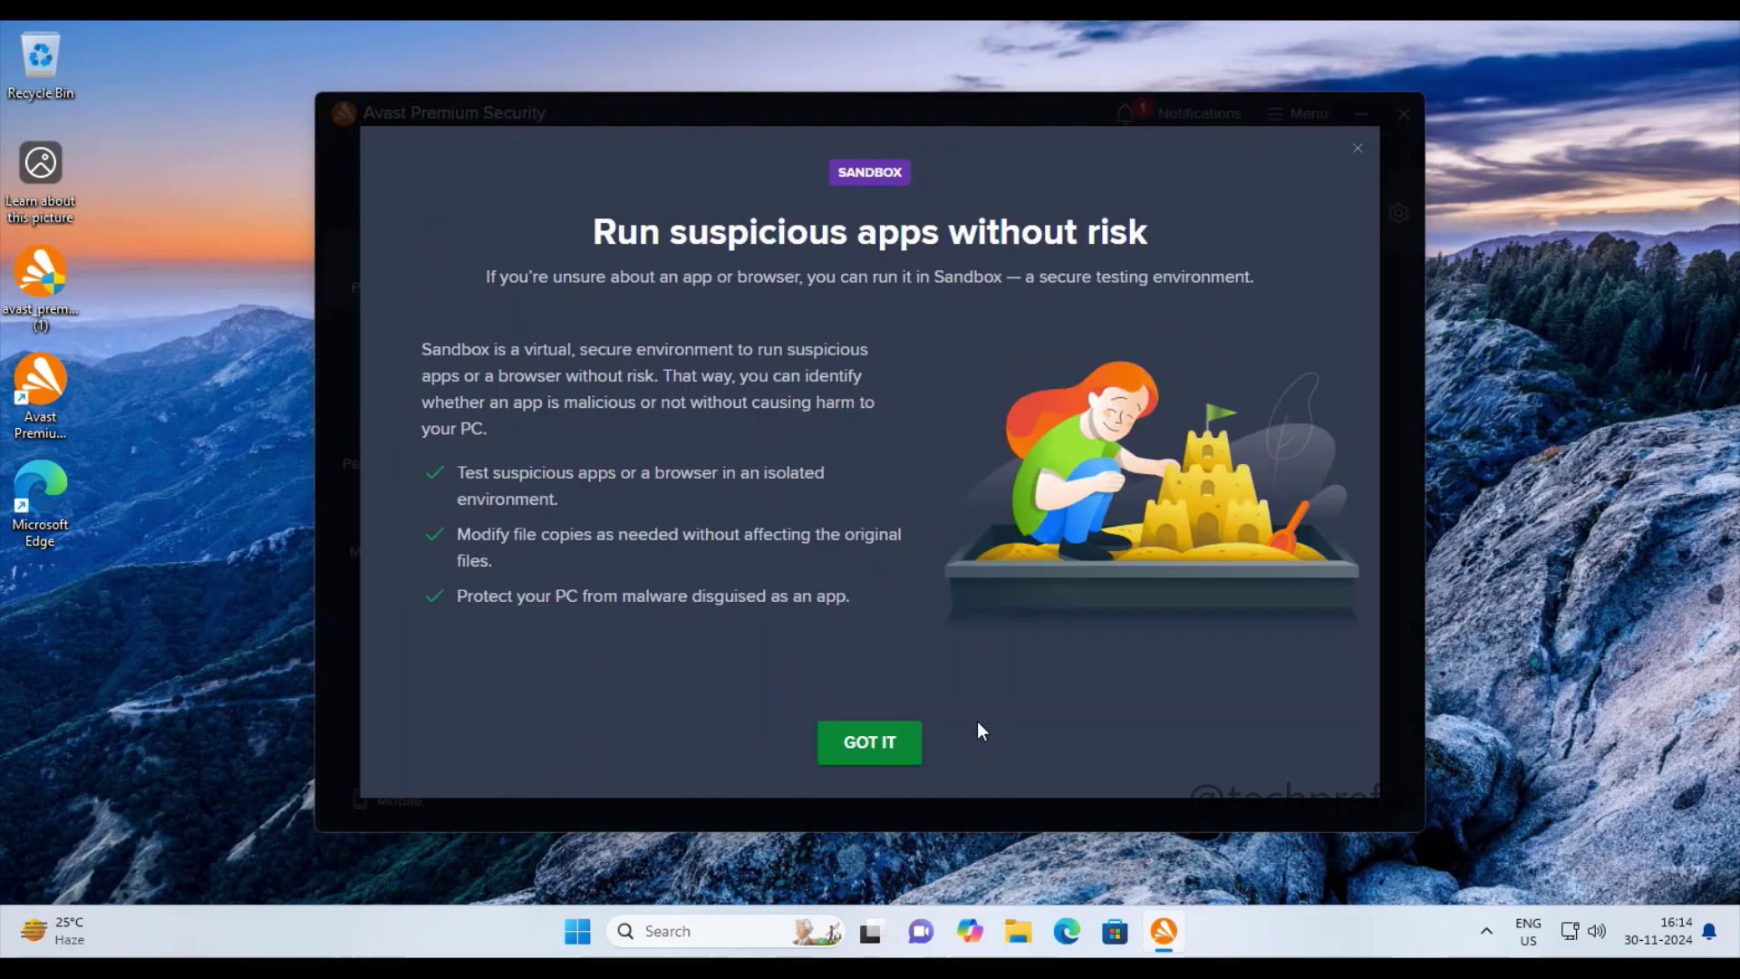
{"action": "left_click", "coordinate": [892, 743]}
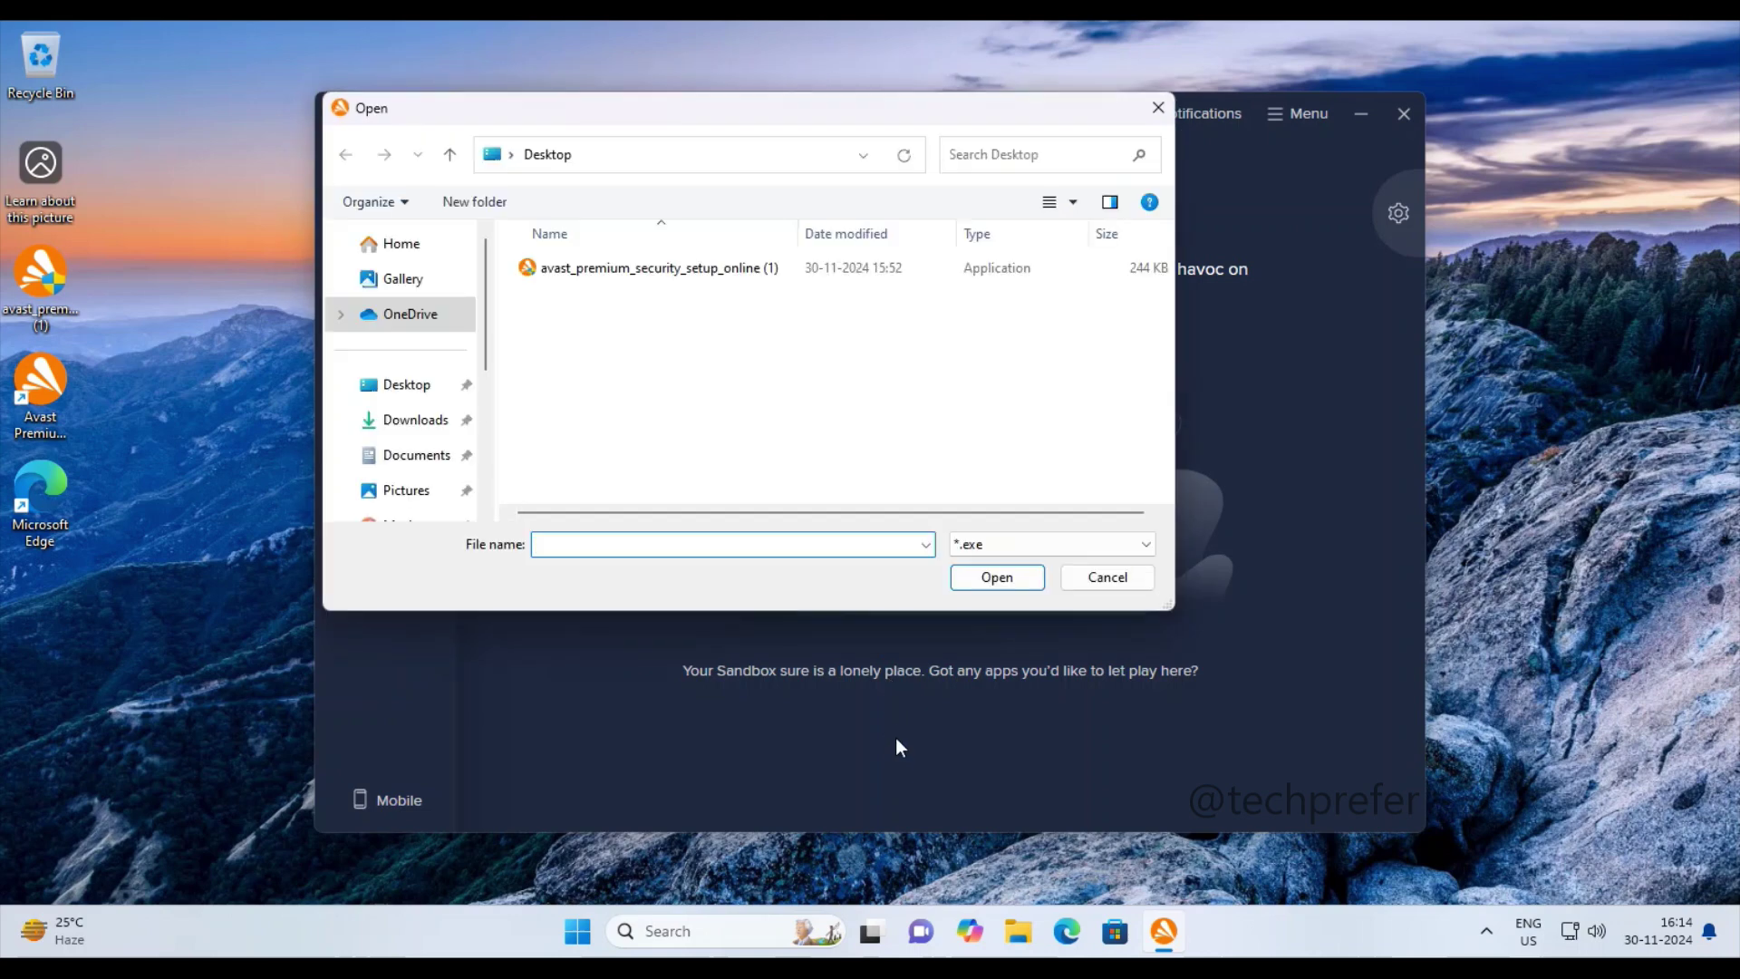
{"action": "left_click", "coordinate": [1128, 584]}
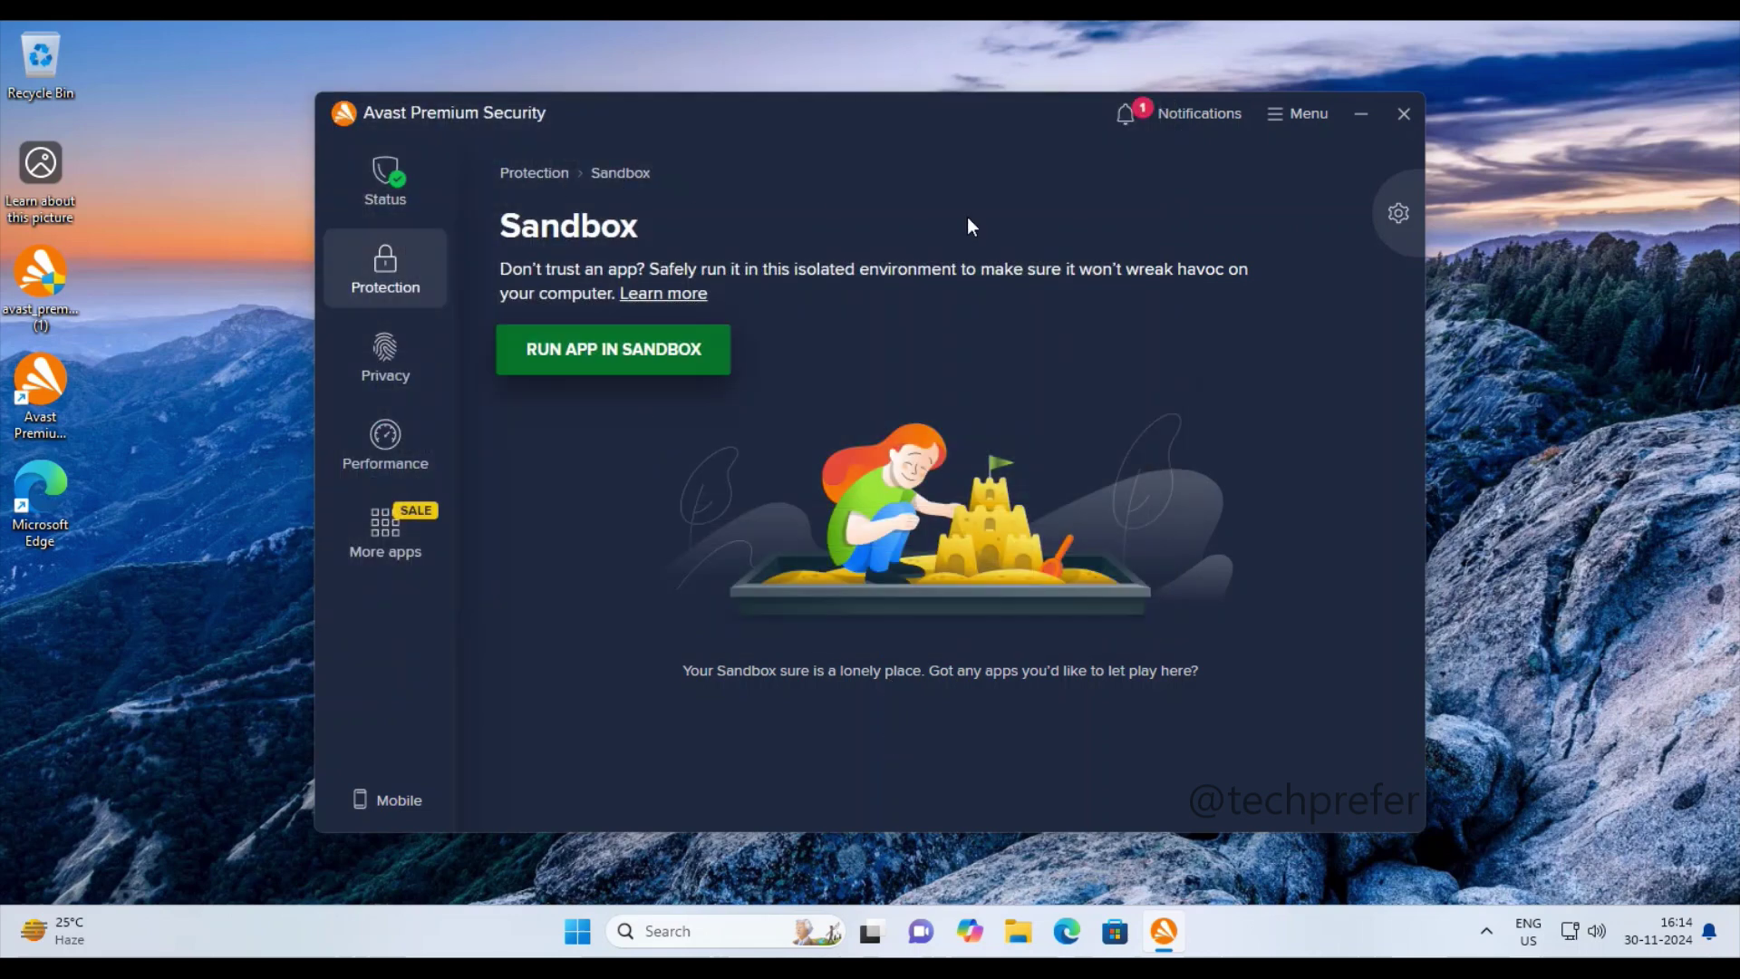
Step: Examine the Sandbox settings and the general User Interface settings, and close the settings
{"action": "left_click", "coordinate": [1398, 214]}
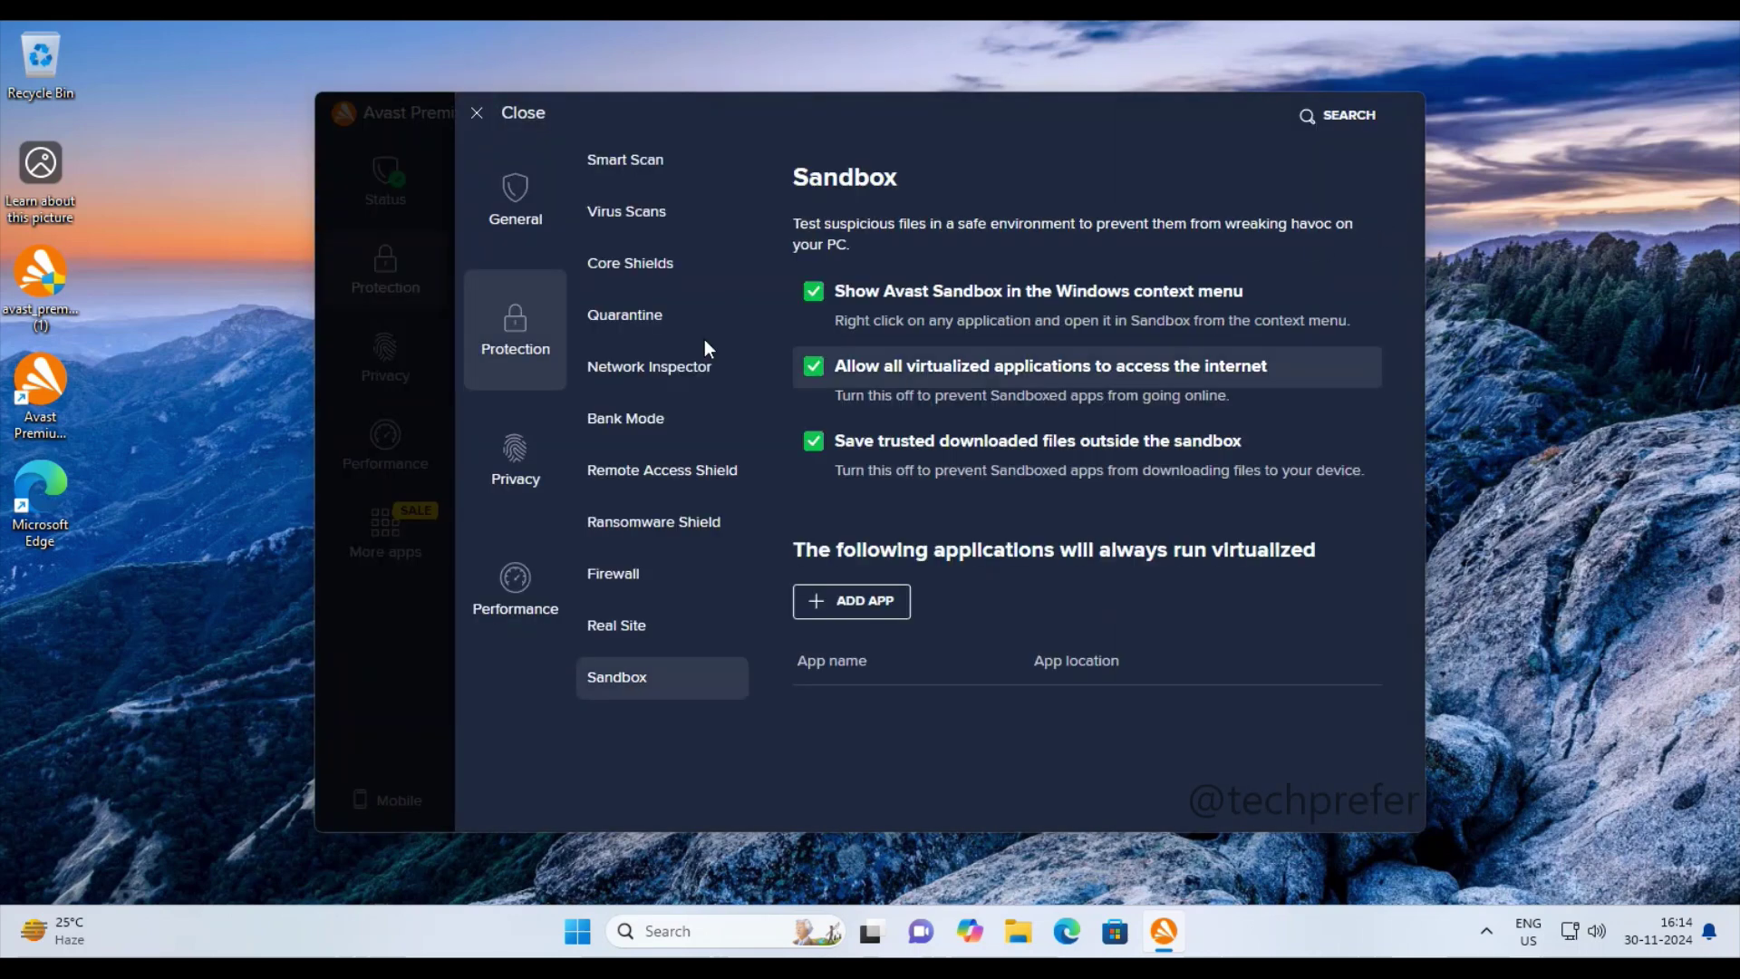
{"action": "left_click", "coordinate": [527, 205]}
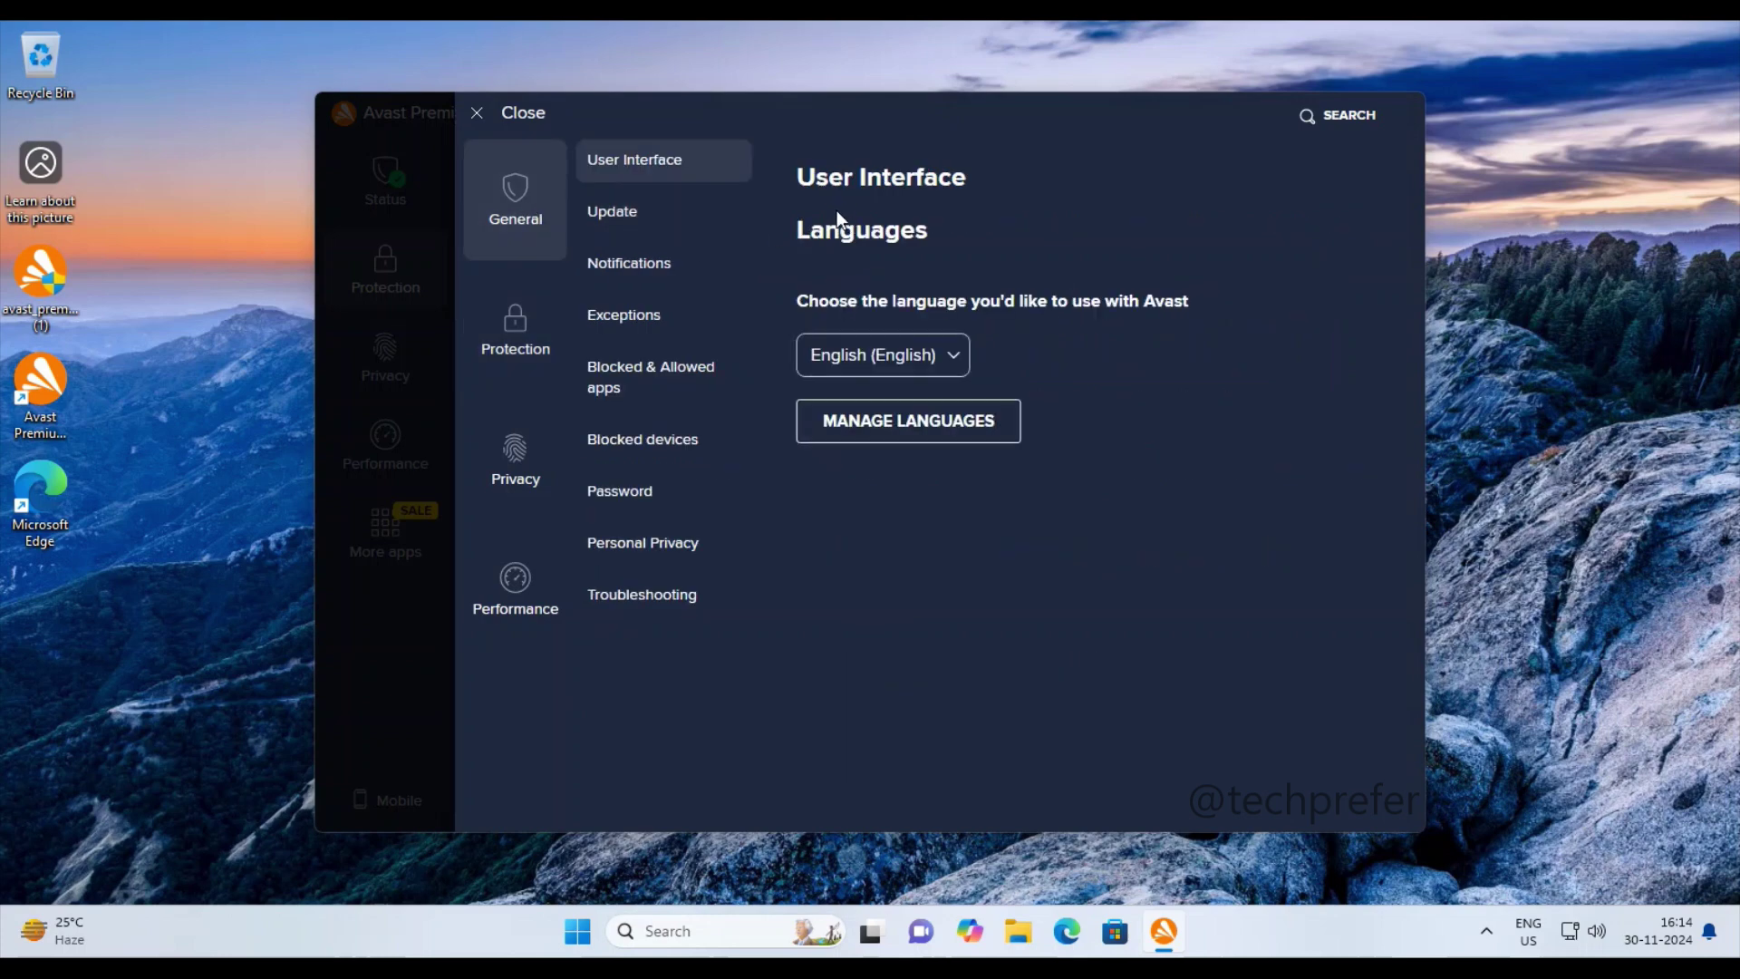
{"action": "left_click", "coordinate": [494, 113]}
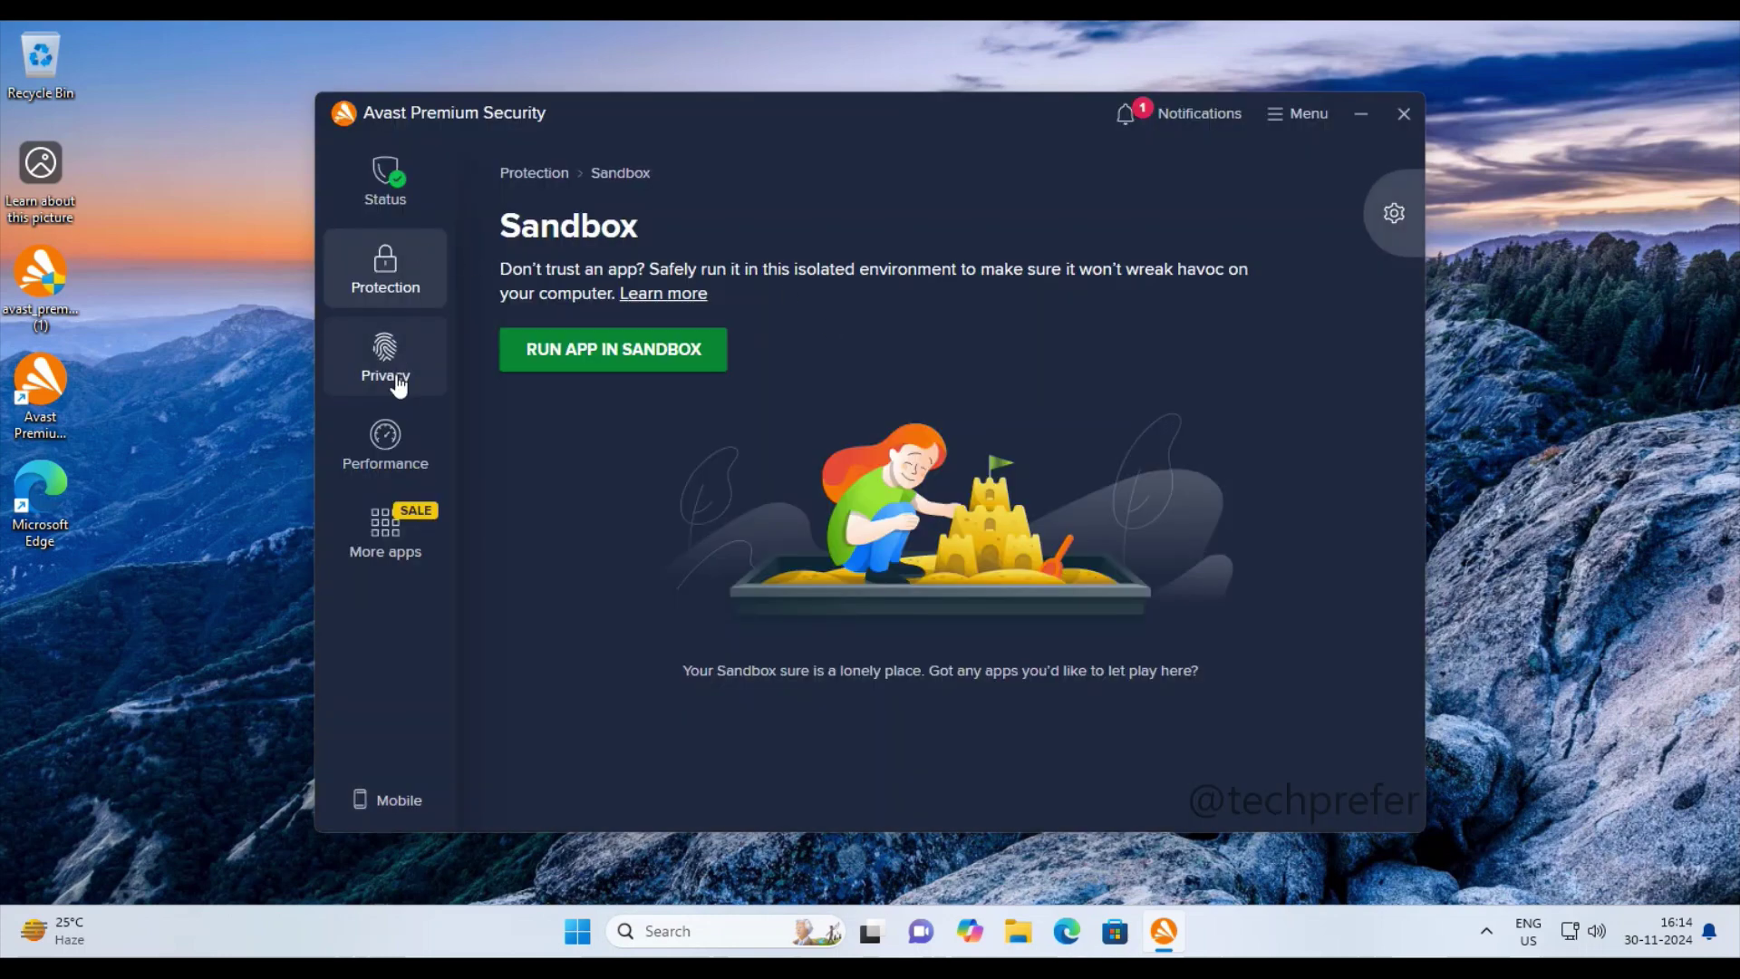
Step: Open the Privacy features and view the Hack Alerts page after dismissing its introduction
{"action": "left_click", "coordinate": [399, 384]}
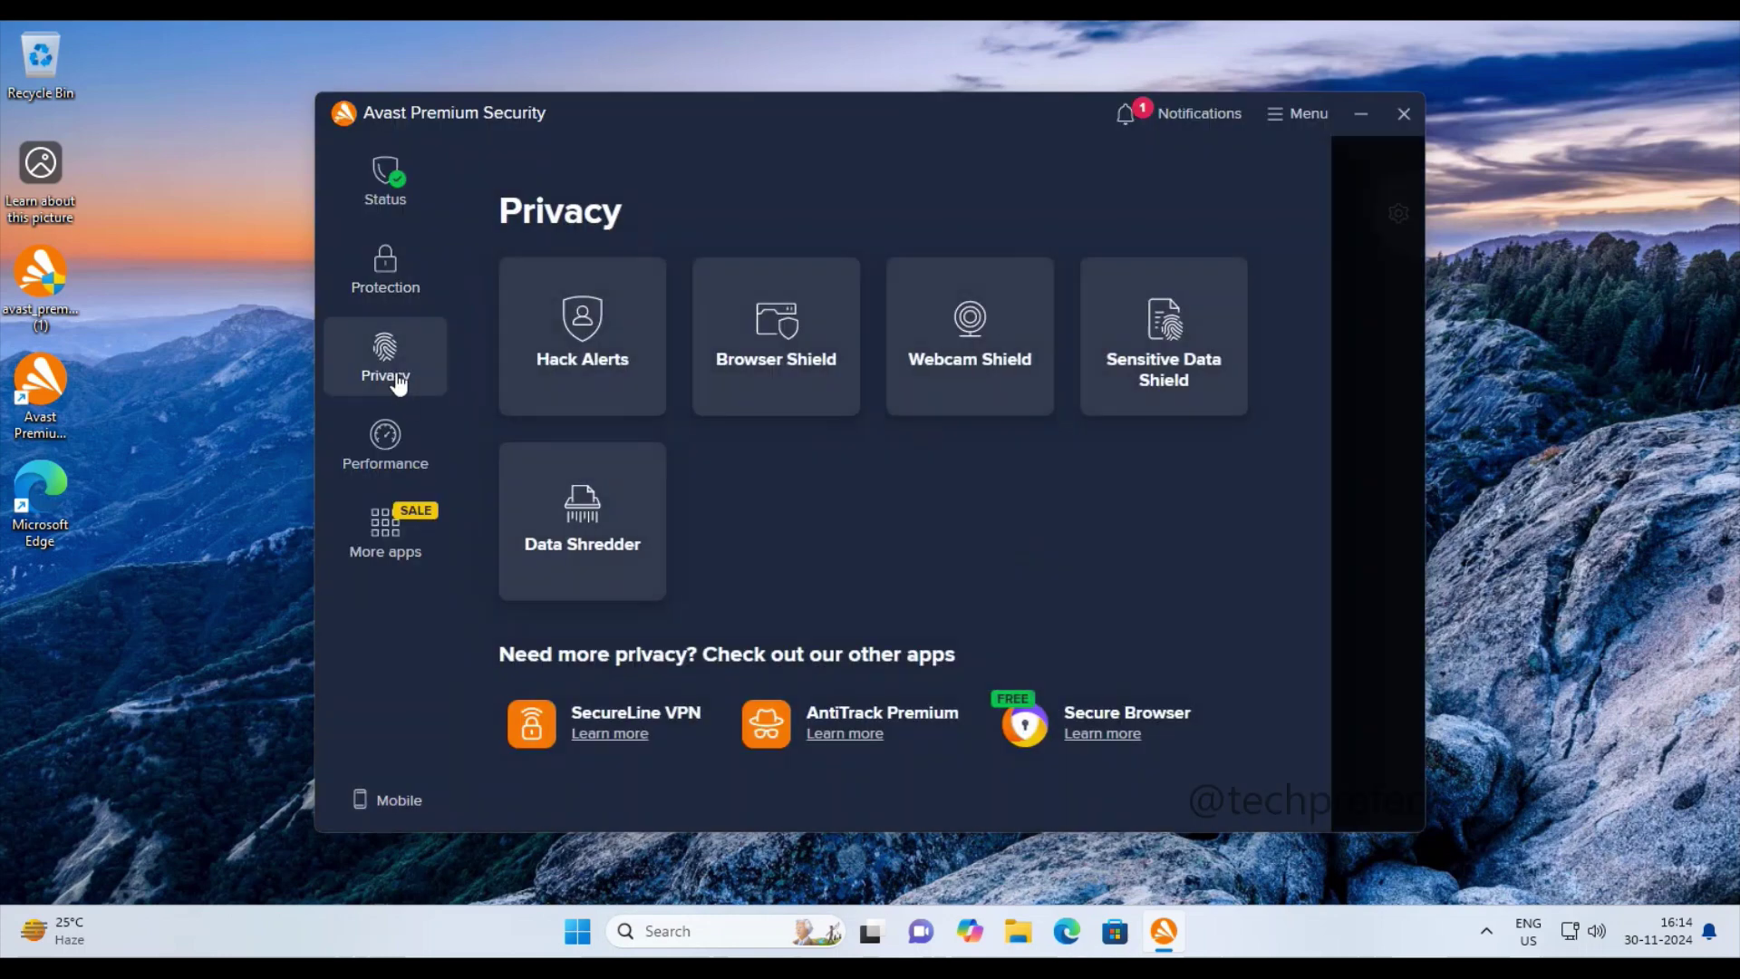
{"action": "left_click", "coordinate": [602, 362]}
{"action": "left_click", "coordinate": [893, 739]}
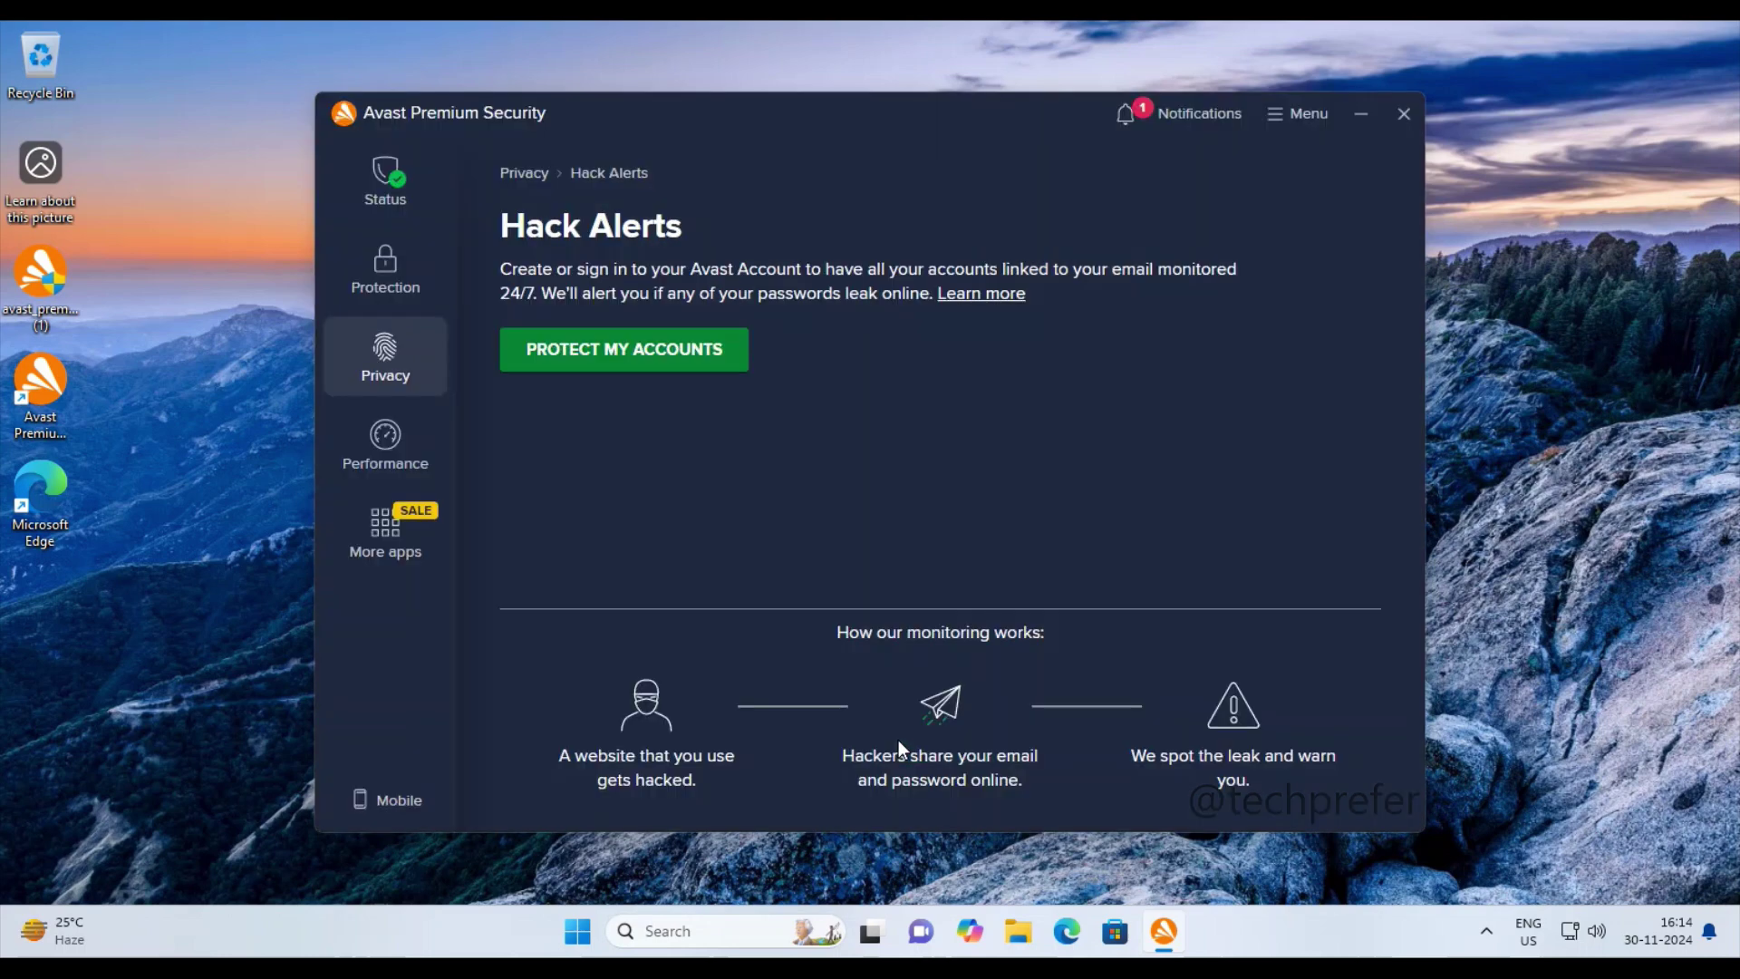
Step: Look at the Avast Account sign-in offered by Hack Alerts, cancel it, and return to the Privacy features
{"action": "left_click", "coordinate": [661, 362]}
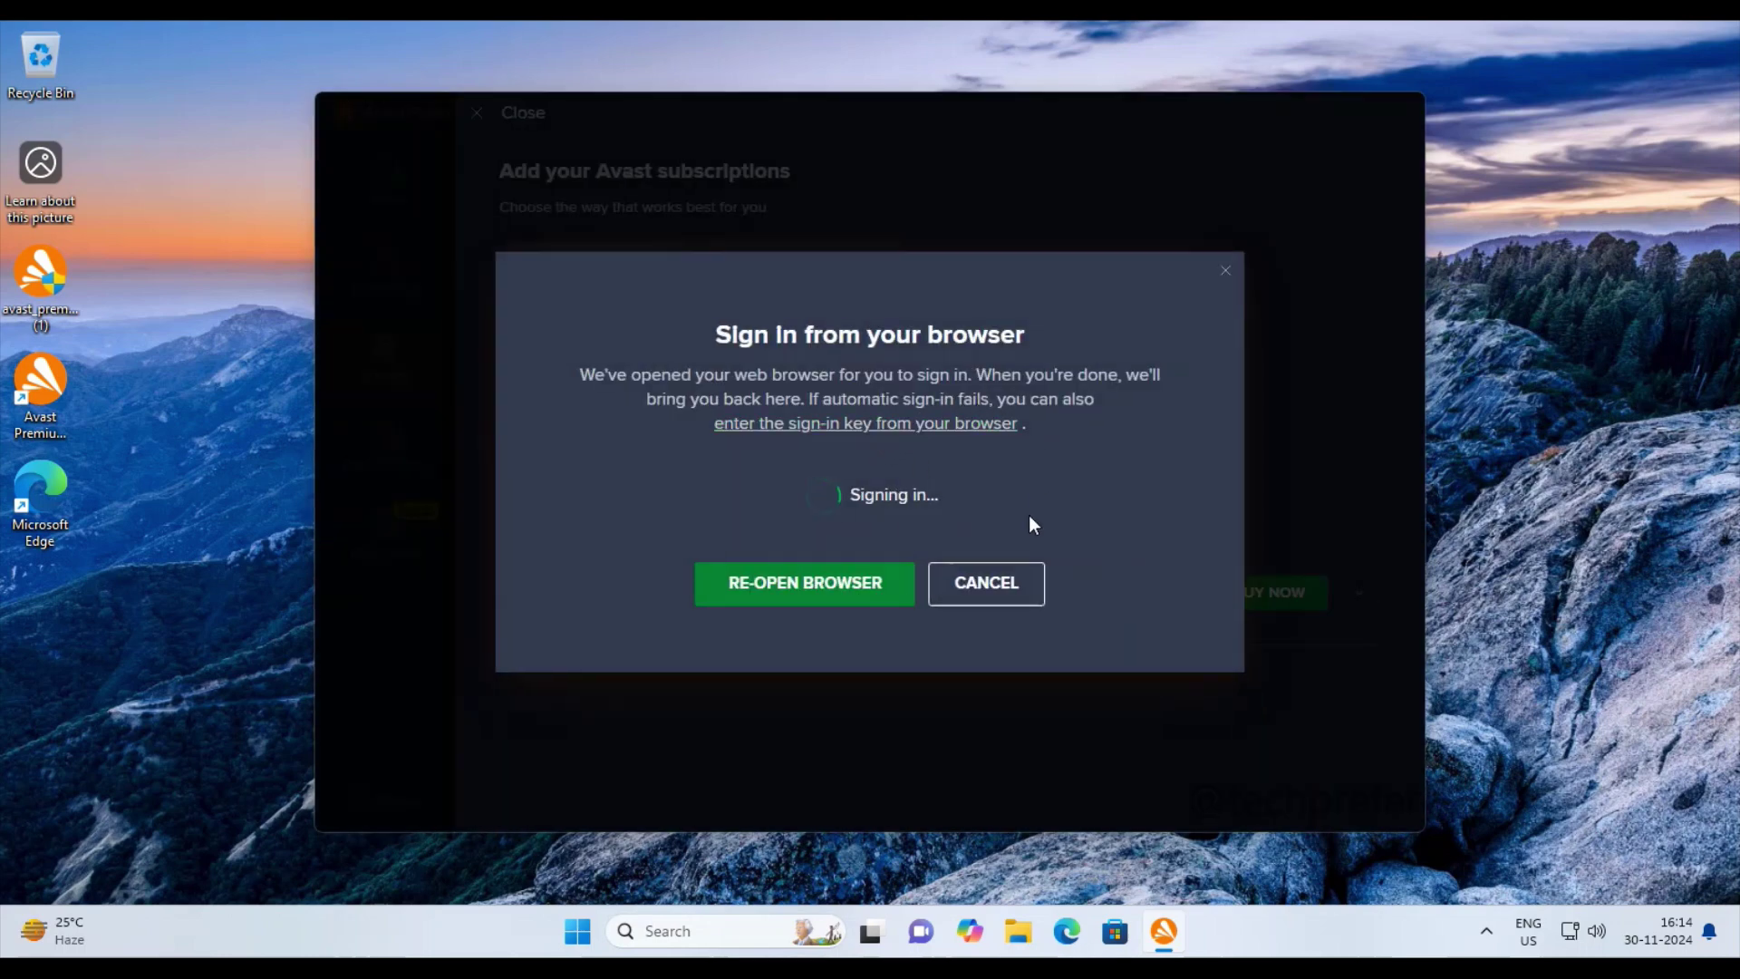
{"action": "left_click", "coordinate": [821, 596]}
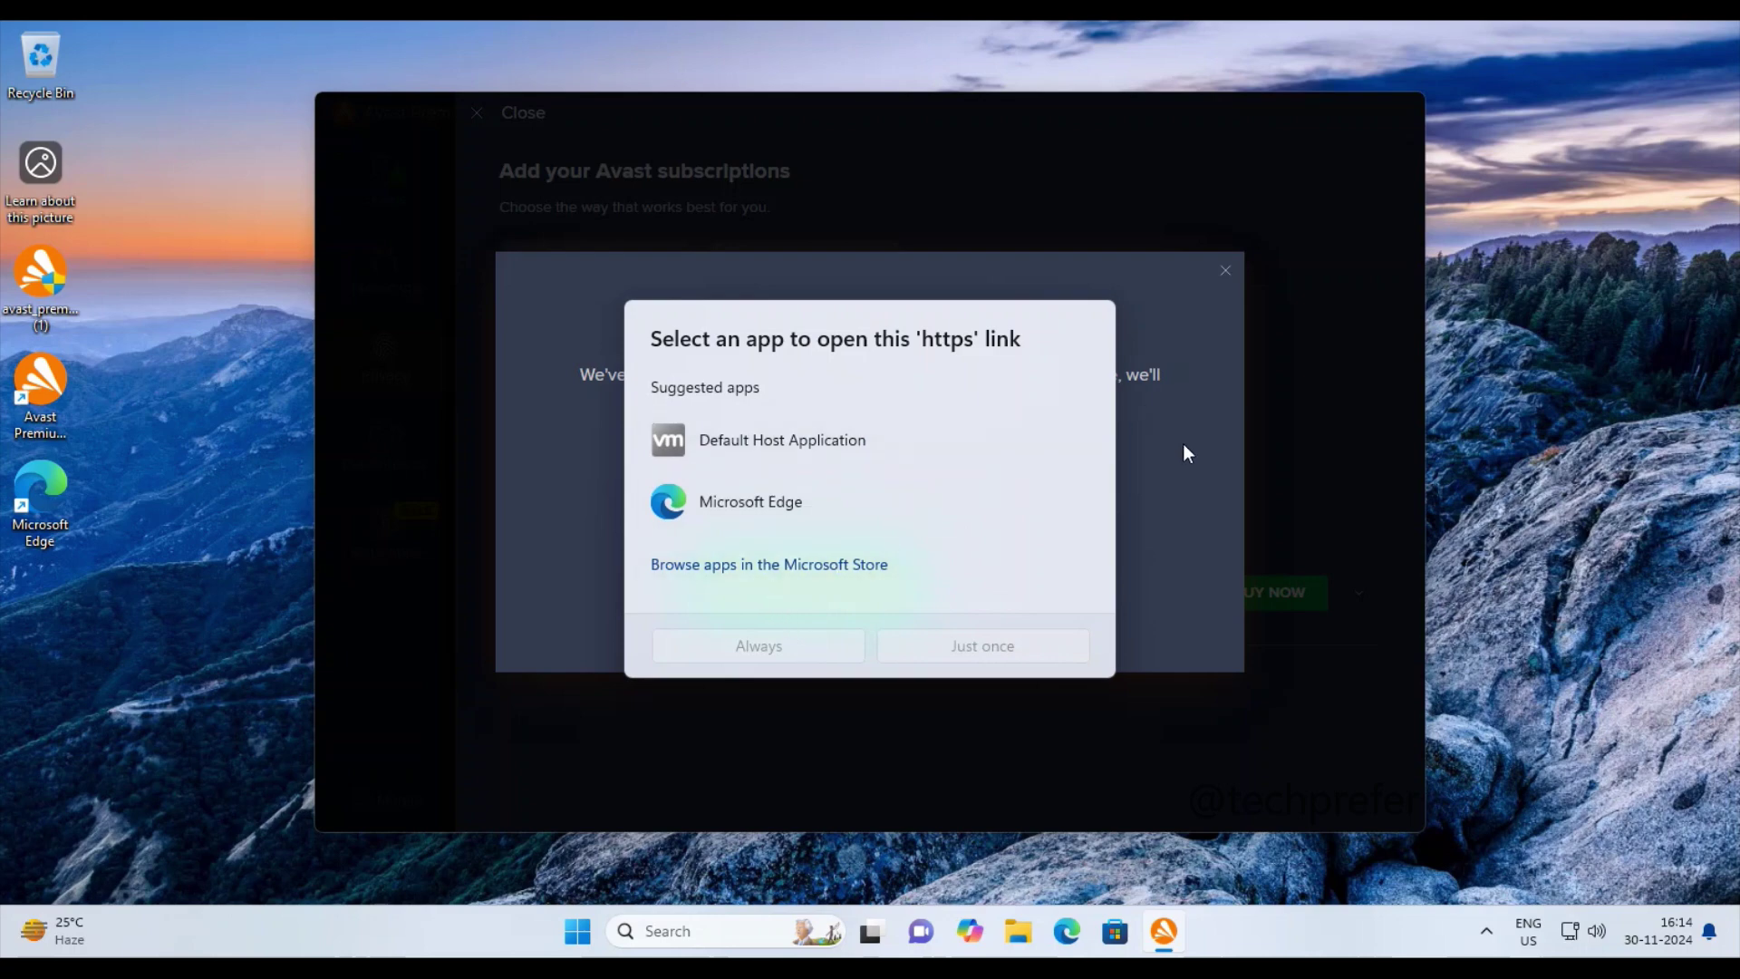
{"action": "left_click", "coordinate": [1225, 272]}
{"action": "left_click", "coordinate": [1227, 270]}
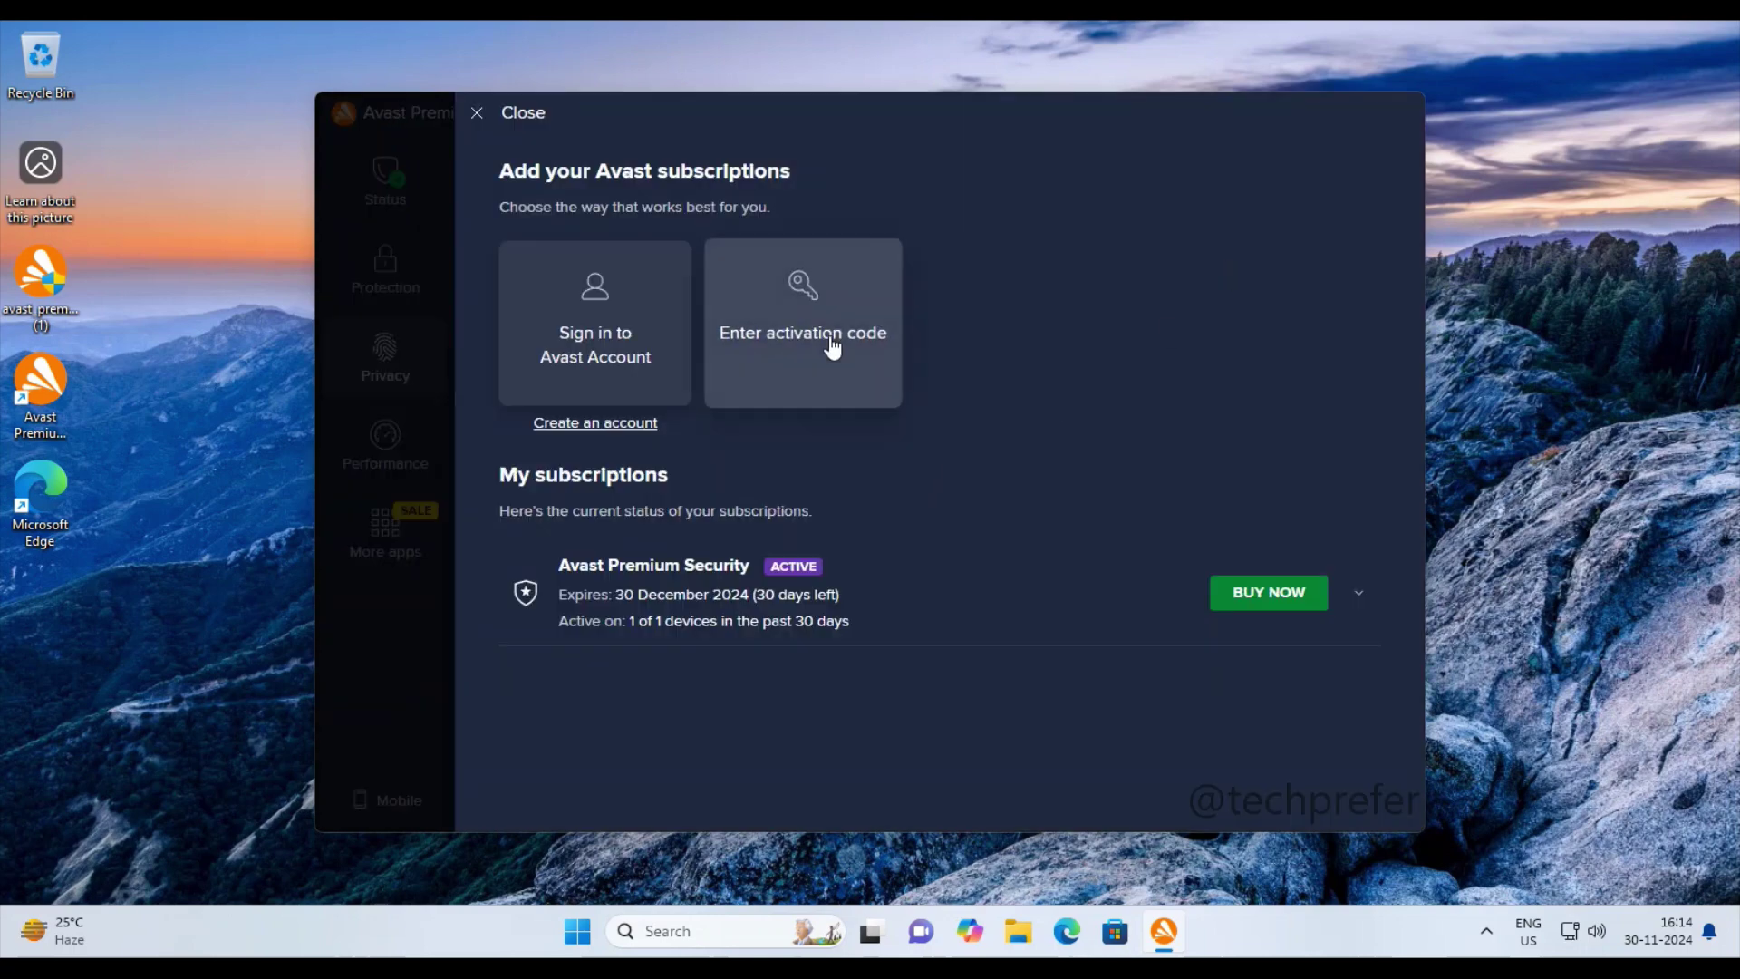
{"action": "left_click", "coordinate": [480, 118]}
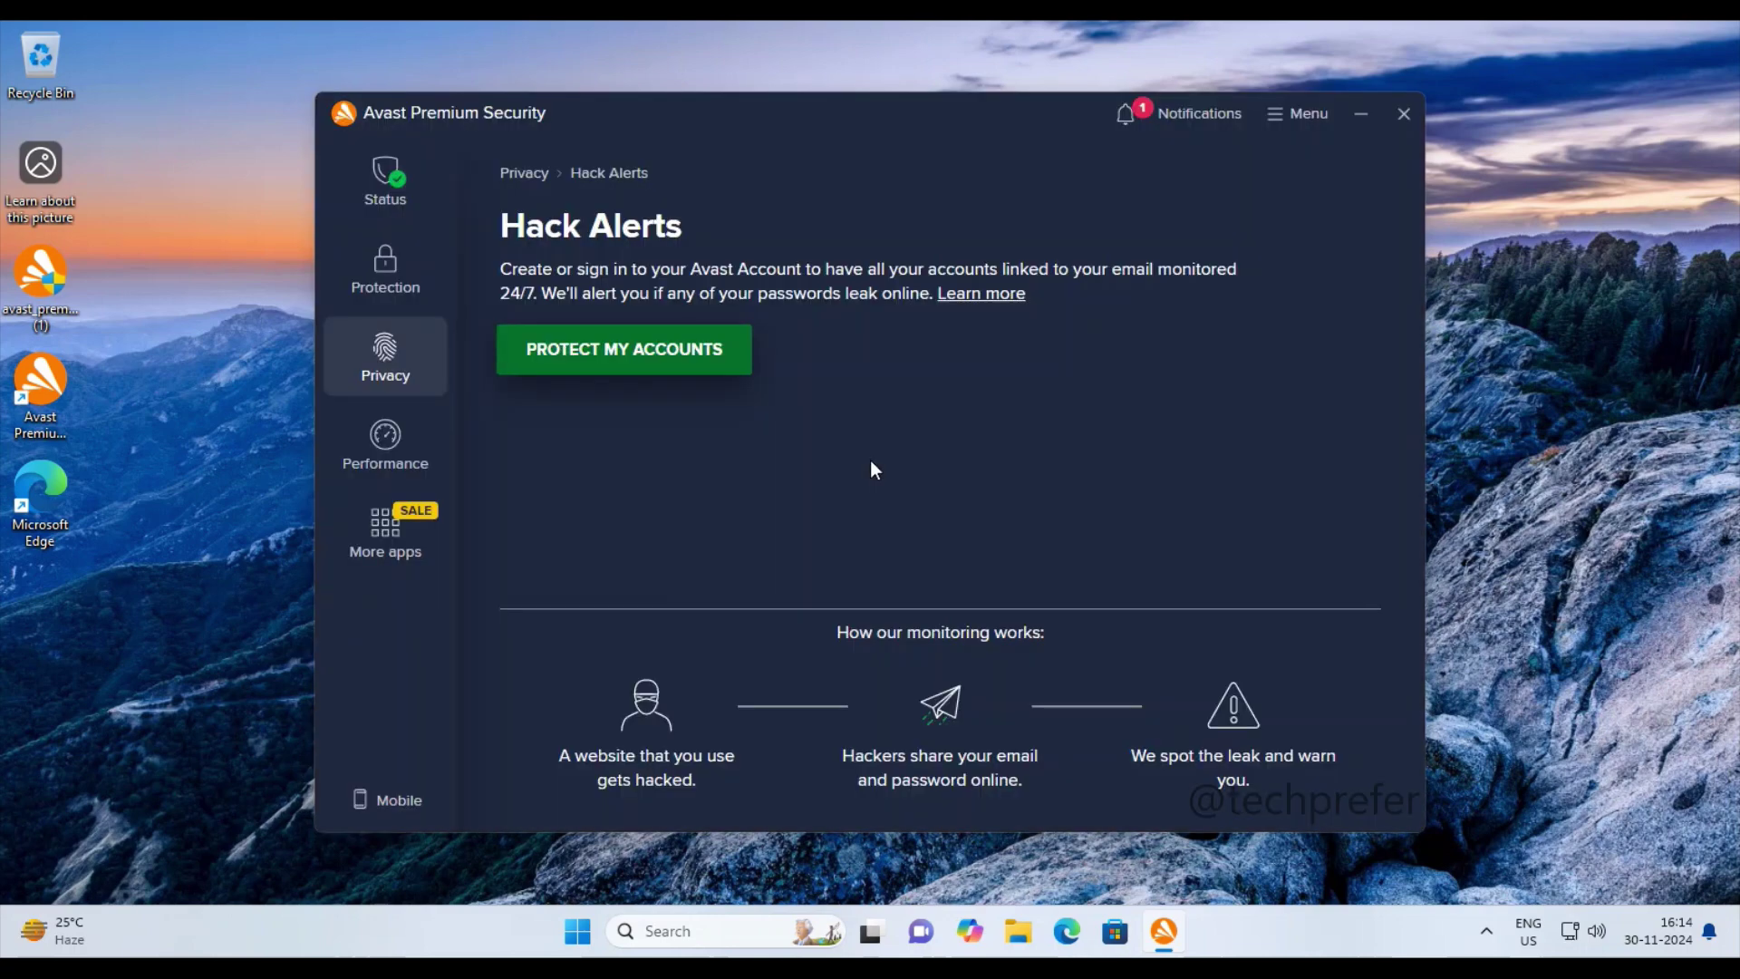
{"action": "left_click", "coordinate": [526, 175]}
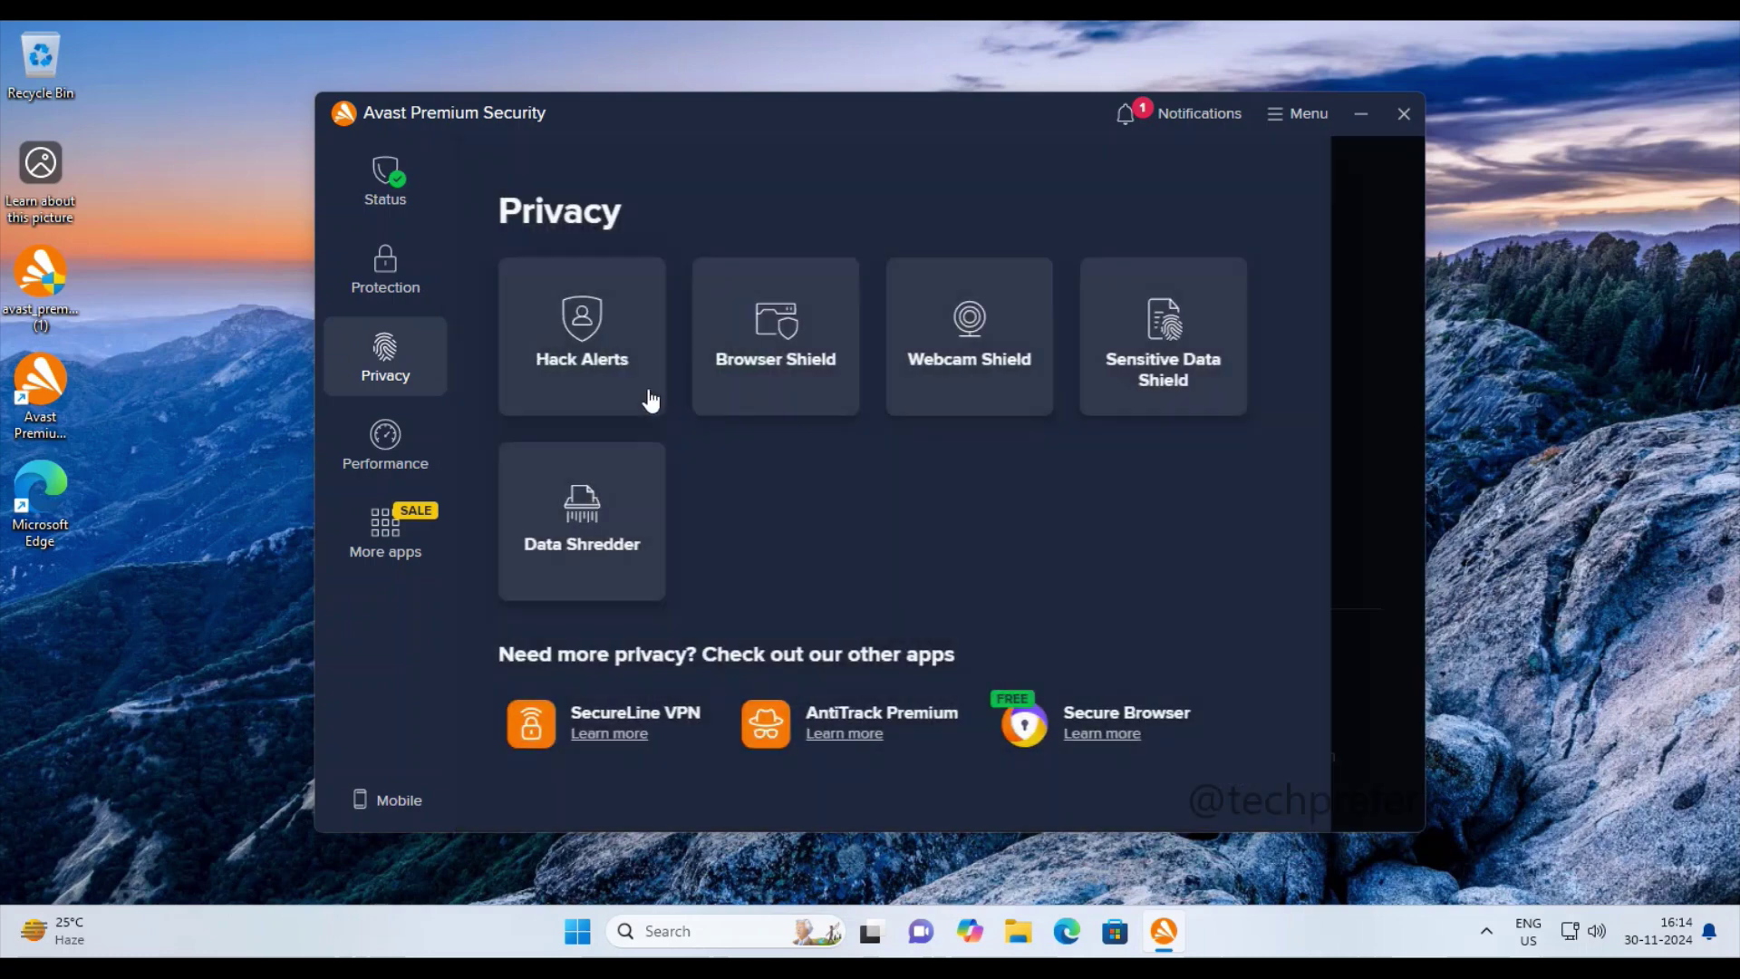
Step: View Browser Shield and its supported browsers after dismissing the introduction, and return to the Privacy features
{"action": "left_click", "coordinate": [786, 388]}
{"action": "left_click", "coordinate": [884, 747]}
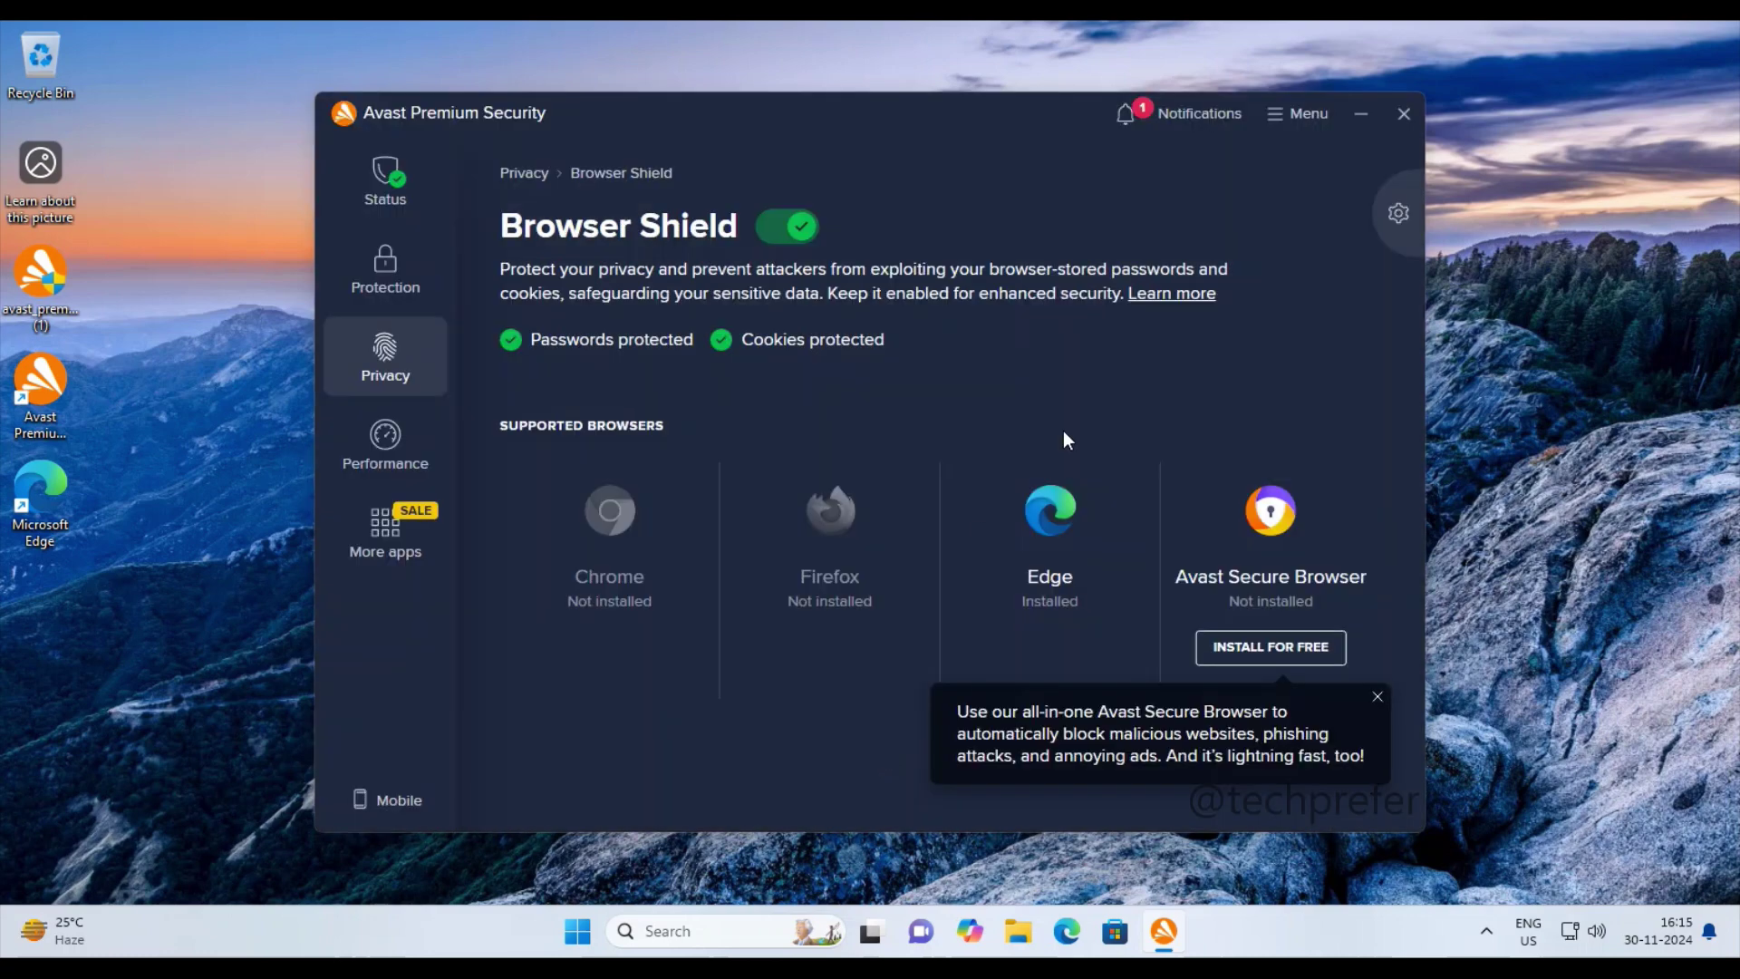
{"action": "left_click", "coordinate": [519, 174]}
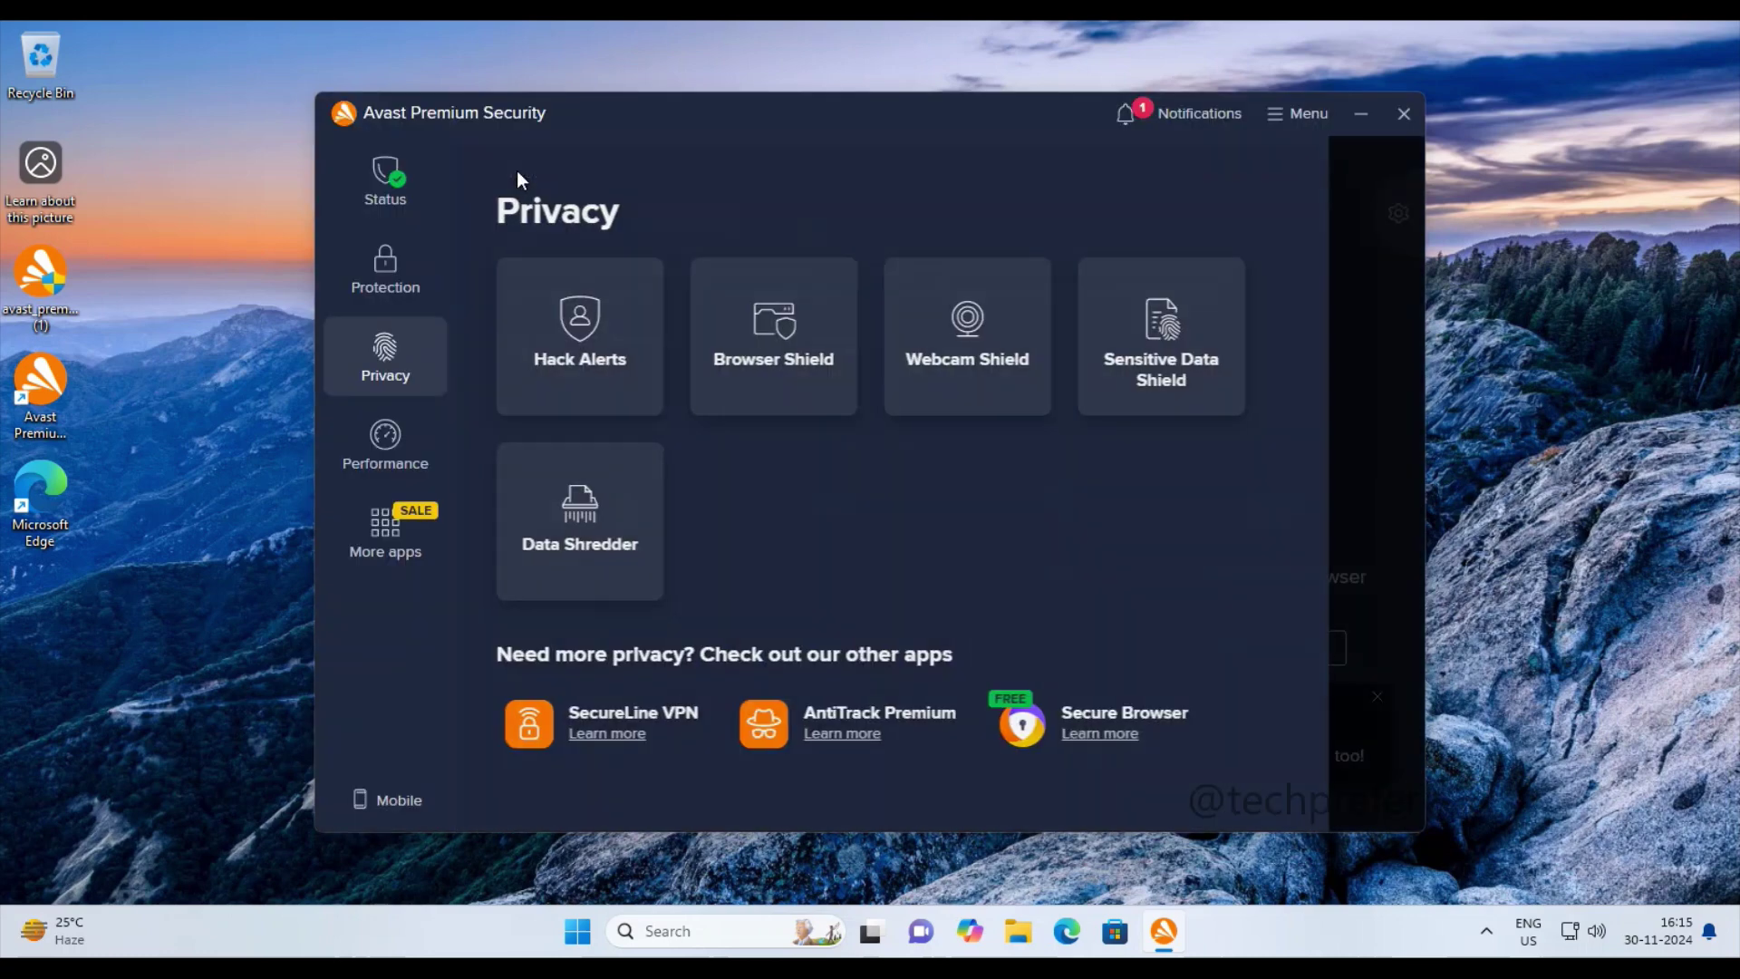
Step: Examine Webcam Shield and its blocked and allowed apps settings after dismissing the introduction, and return to the Privacy features
{"action": "left_click", "coordinate": [966, 328]}
{"action": "left_click", "coordinate": [892, 741]}
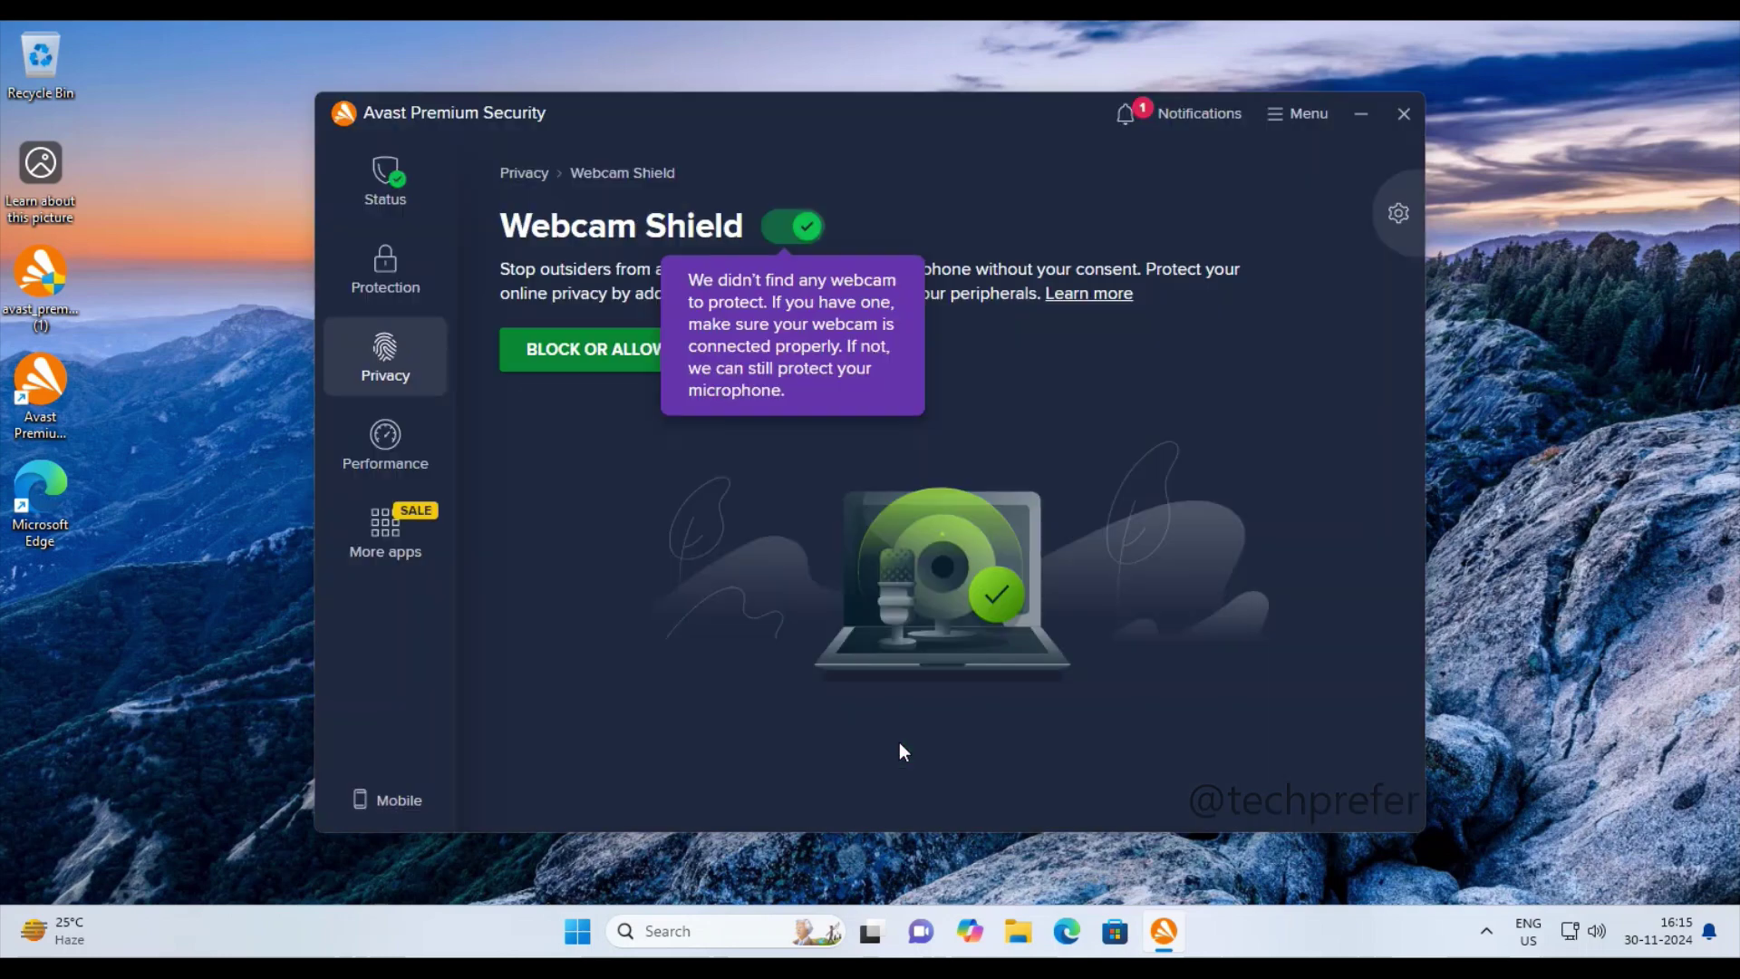
{"action": "left_click", "coordinate": [893, 304]}
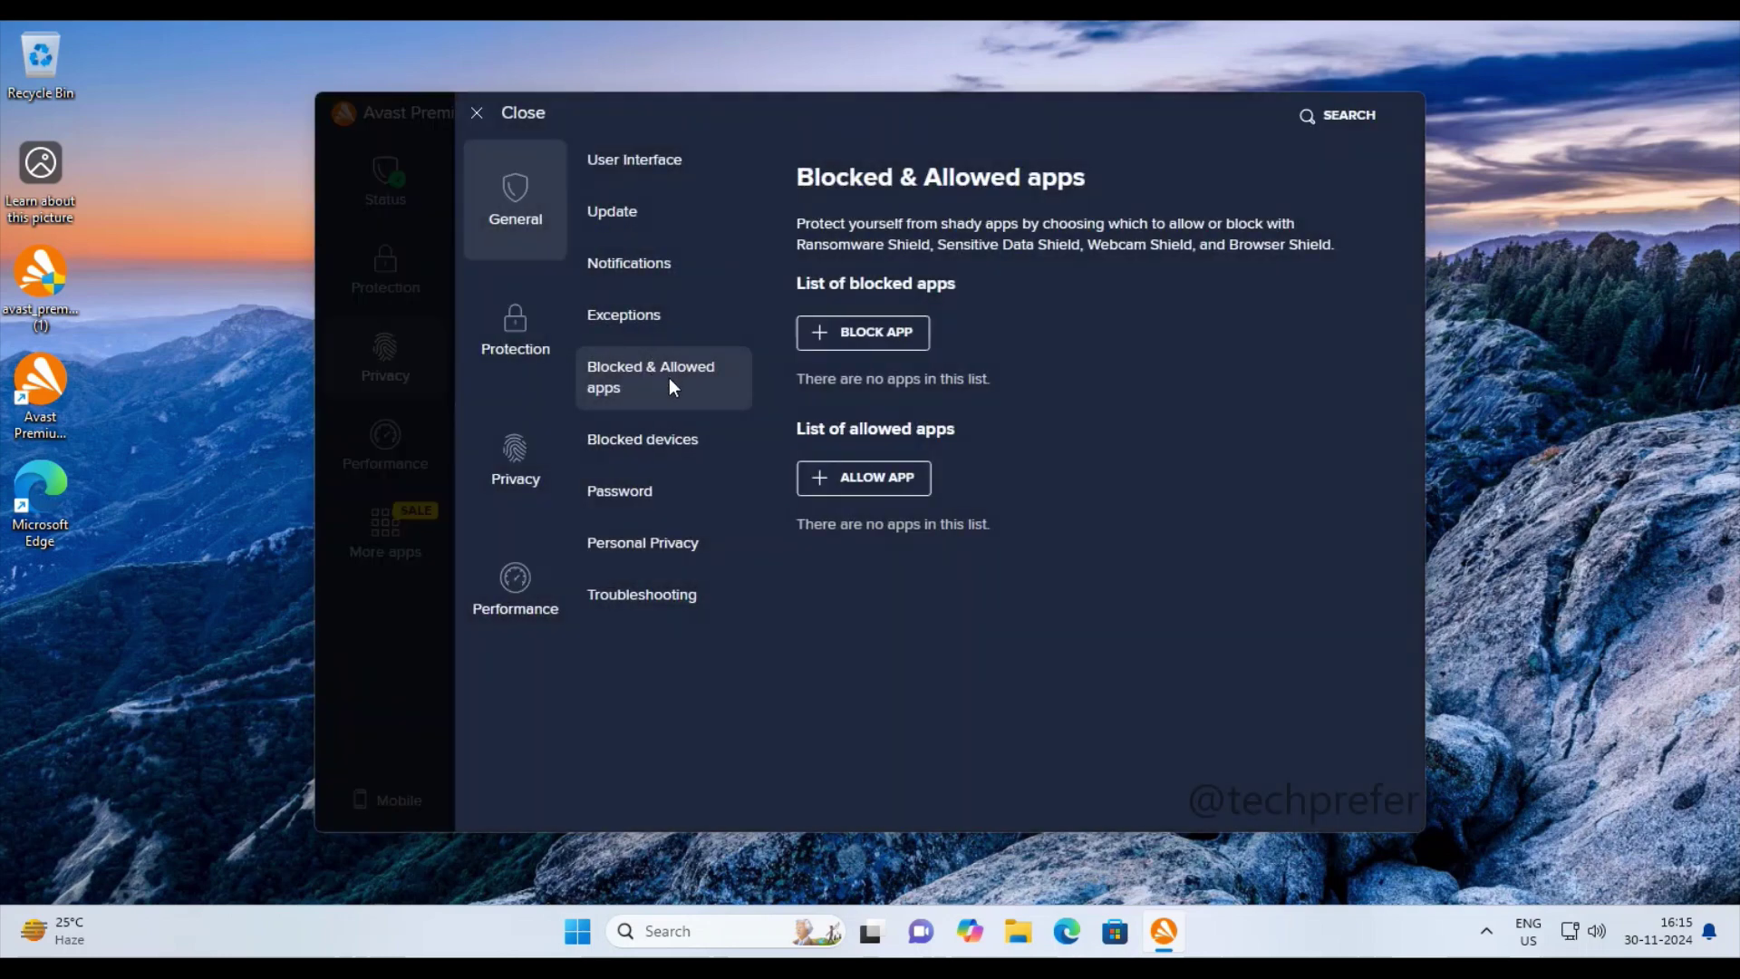
{"action": "left_click", "coordinate": [513, 116]}
{"action": "left_click", "coordinate": [529, 174]}
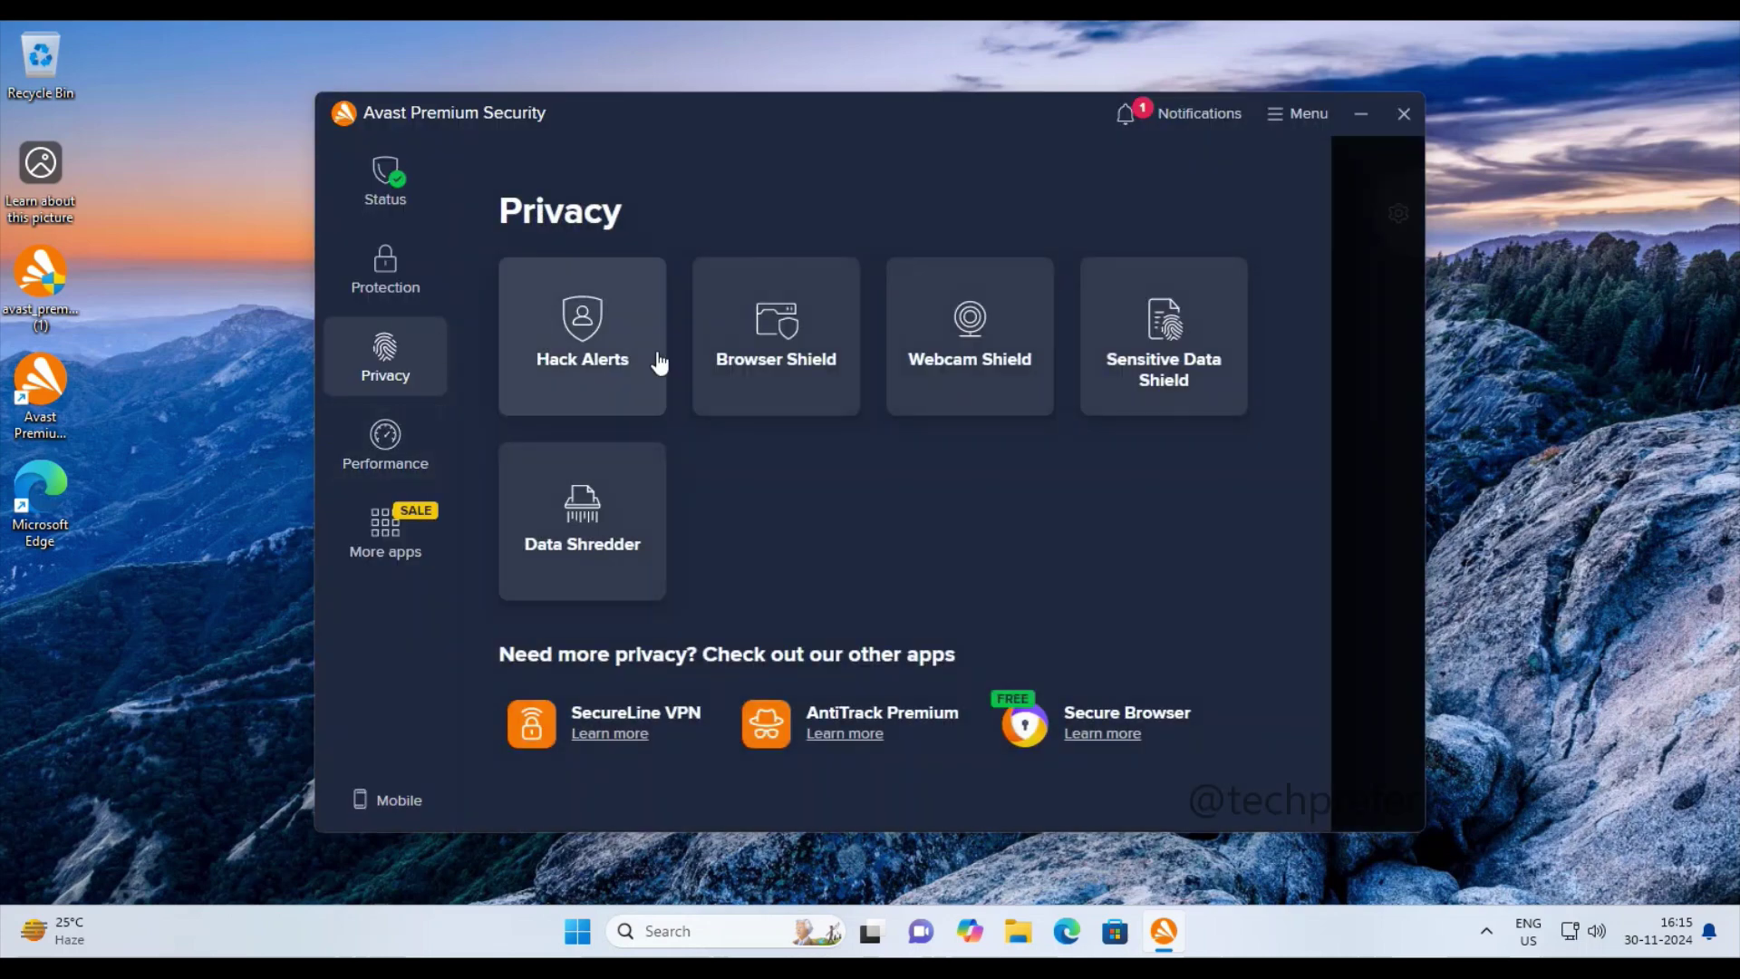
Step: View Sensitive Data Shield and its additional options after dismissing the introduction, and return to the Privacy features
{"action": "left_click", "coordinate": [1168, 355]}
{"action": "left_click", "coordinate": [899, 744]}
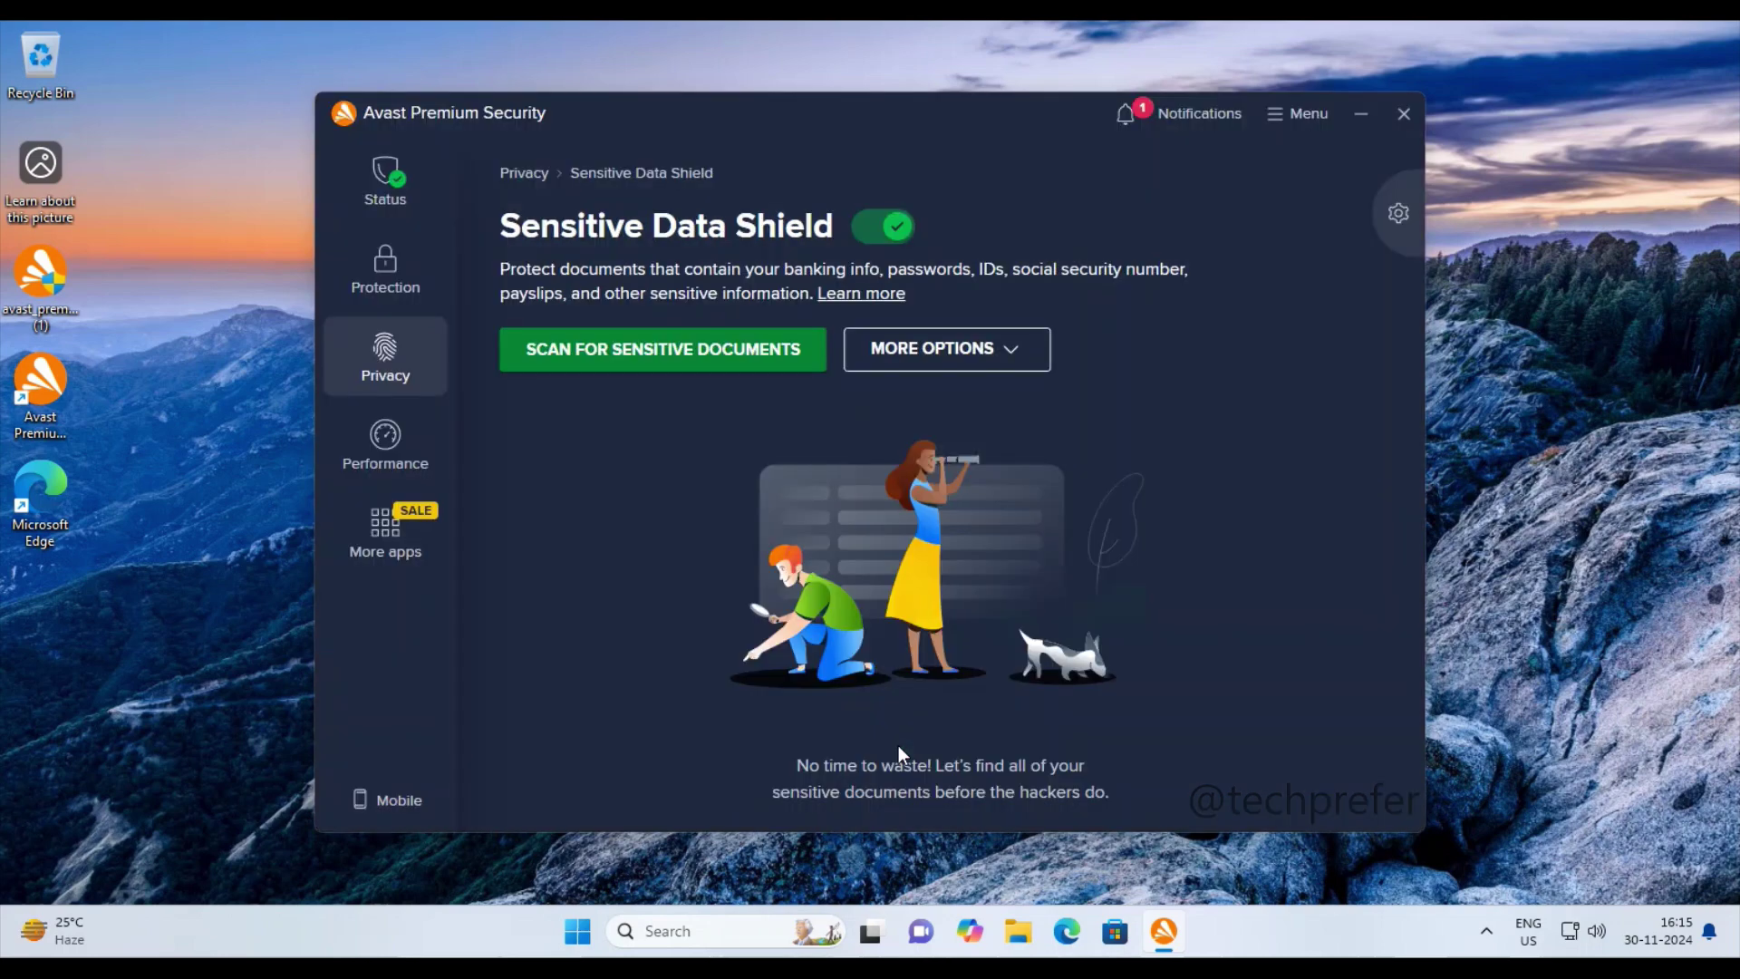
{"action": "left_click", "coordinate": [1012, 353]}
{"action": "left_click", "coordinate": [1232, 539]}
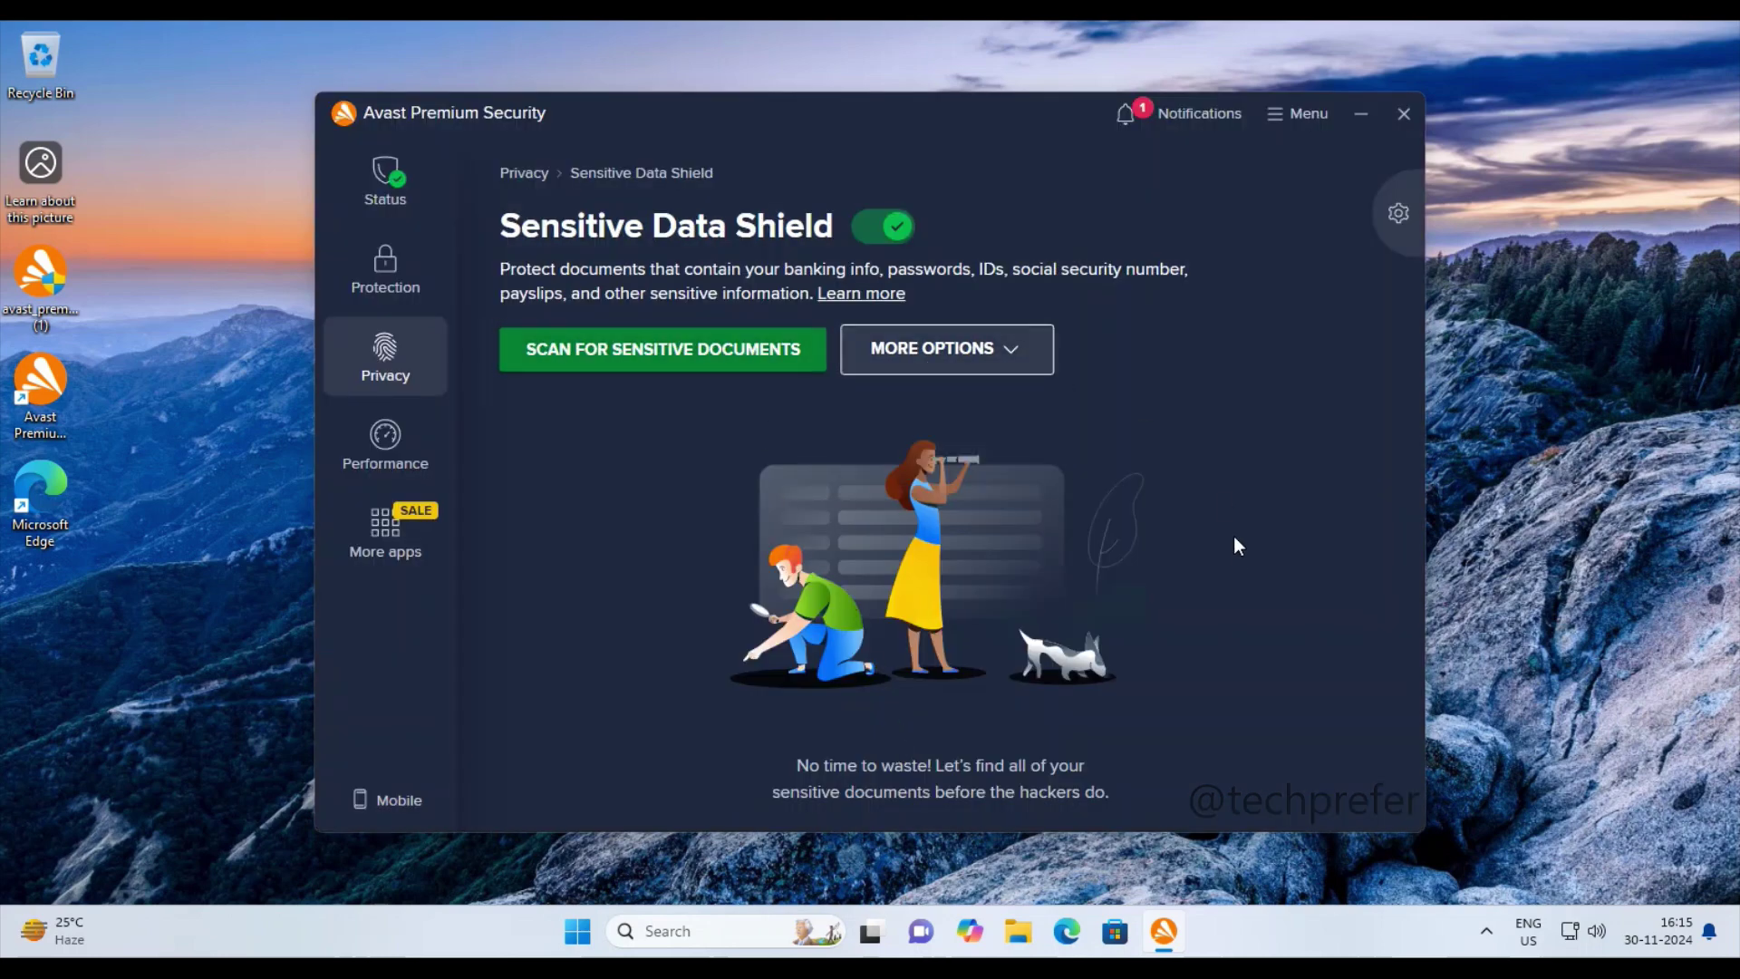
{"action": "left_click", "coordinate": [525, 173]}
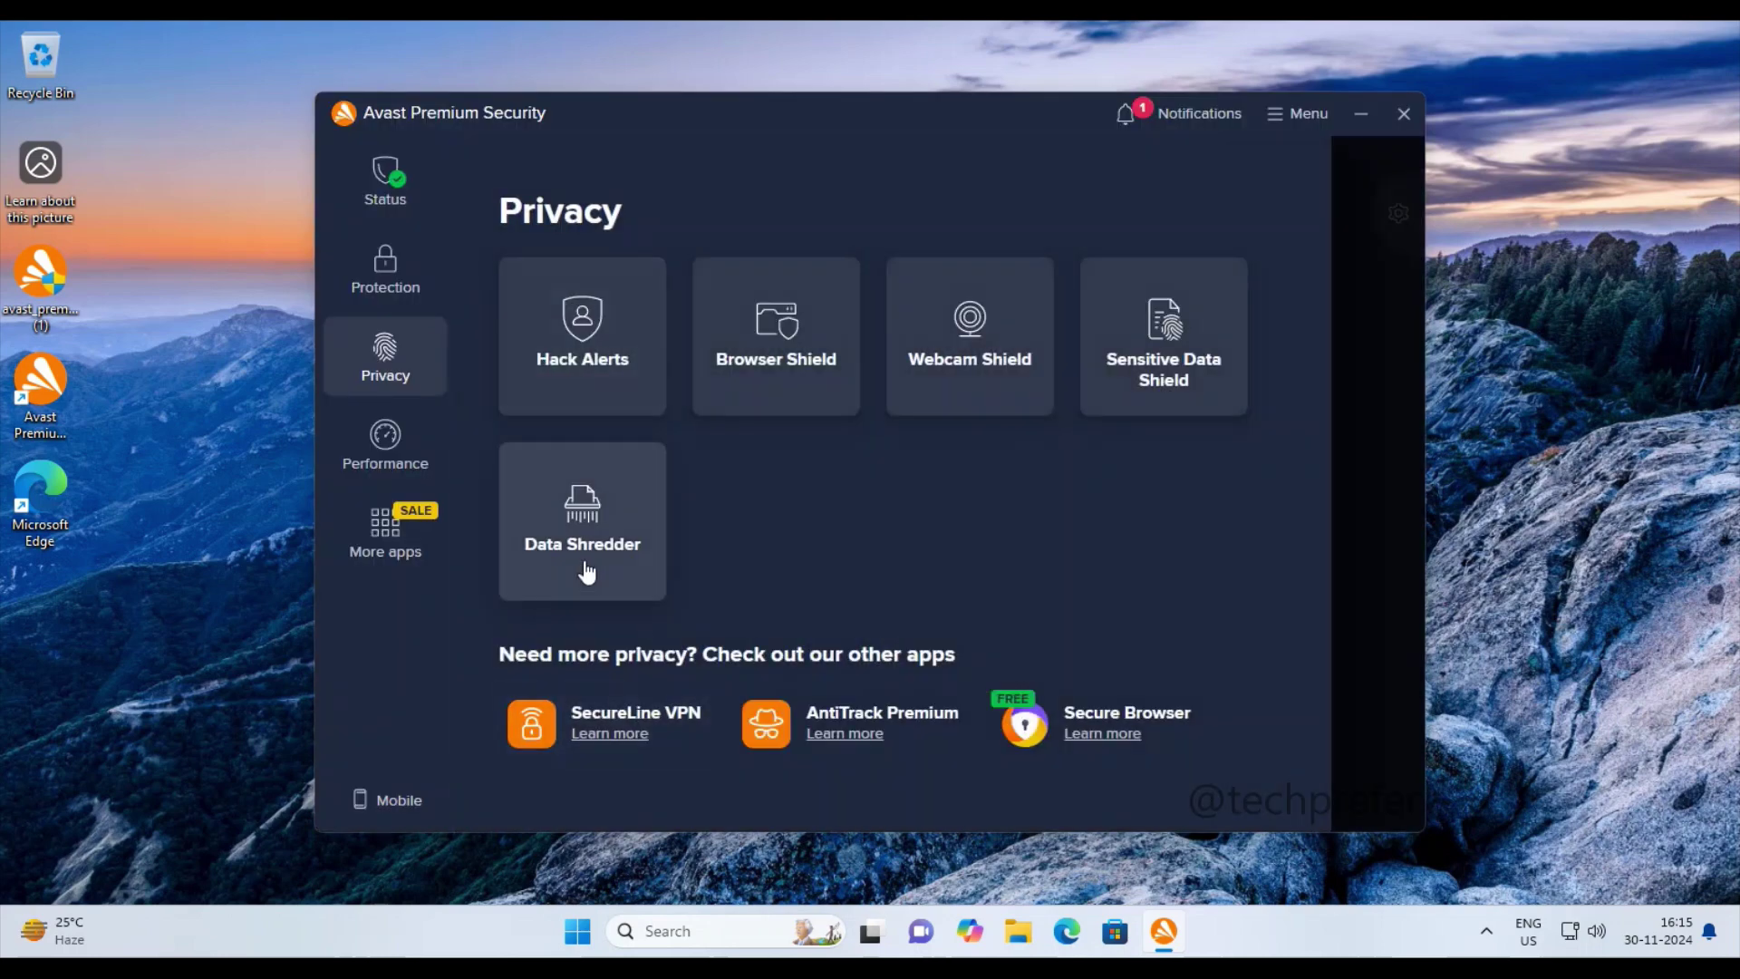
Step: View the Data Shredder's file, drive and deleted-files options after dismissing the introduction, and return to the Privacy features
{"action": "left_click", "coordinate": [575, 536]}
{"action": "left_click", "coordinate": [825, 748]}
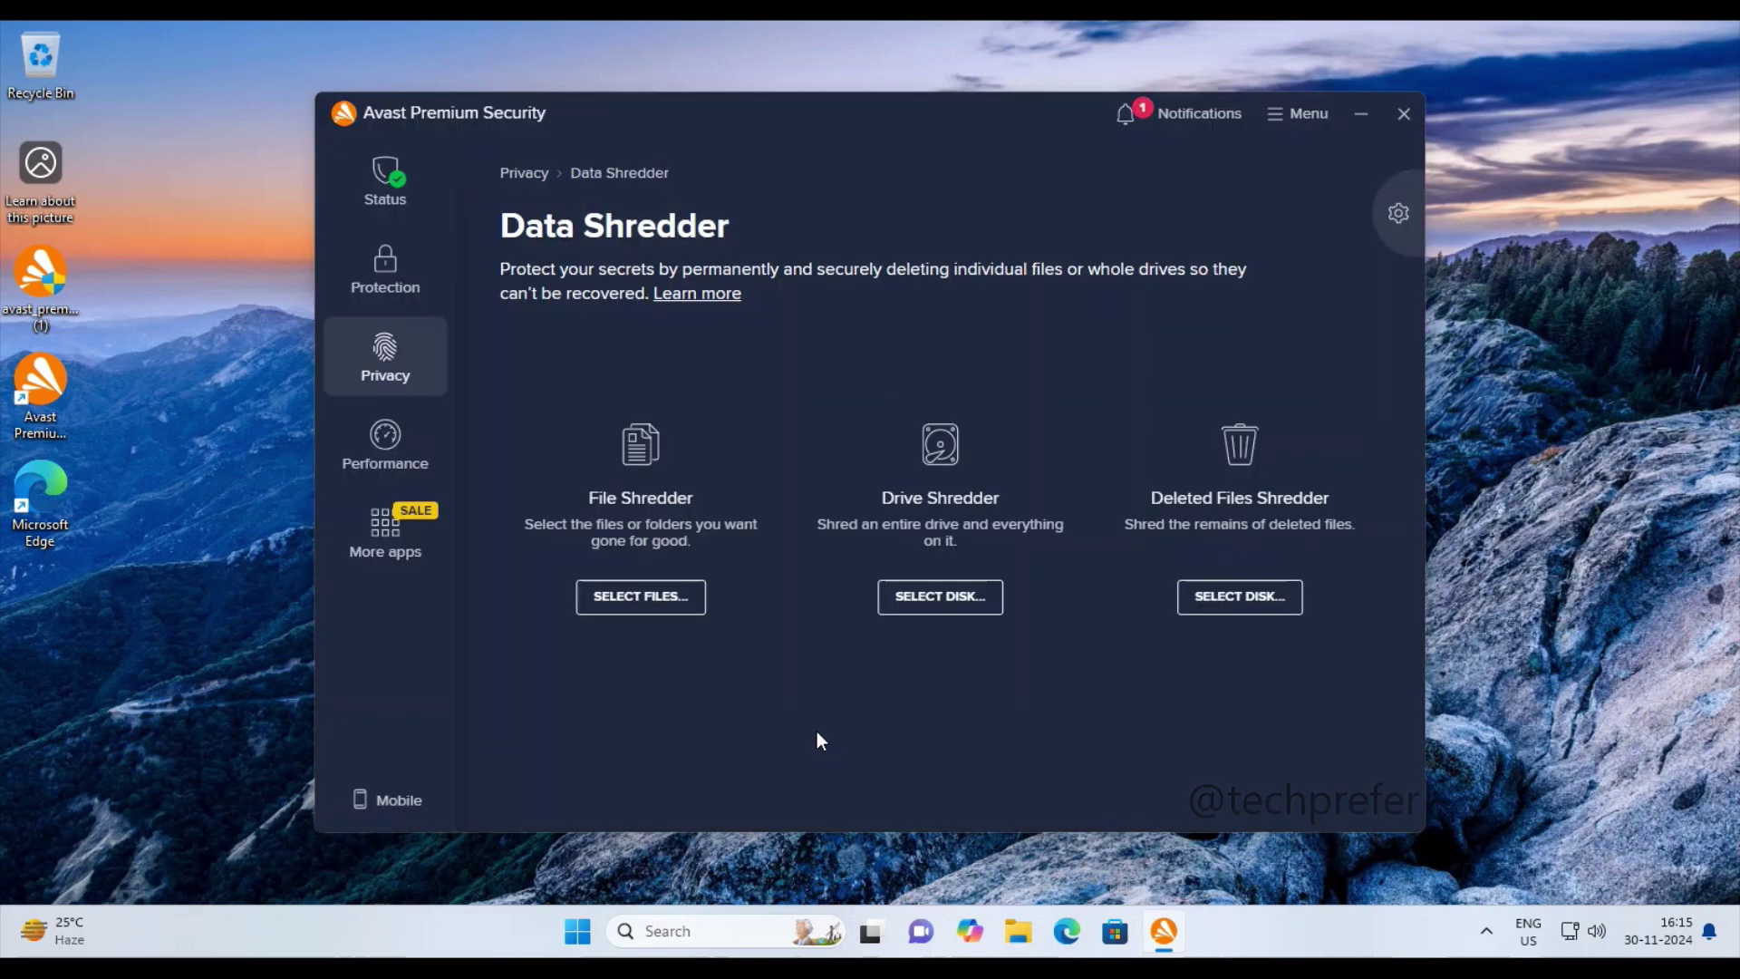
{"action": "left_click", "coordinate": [518, 176]}
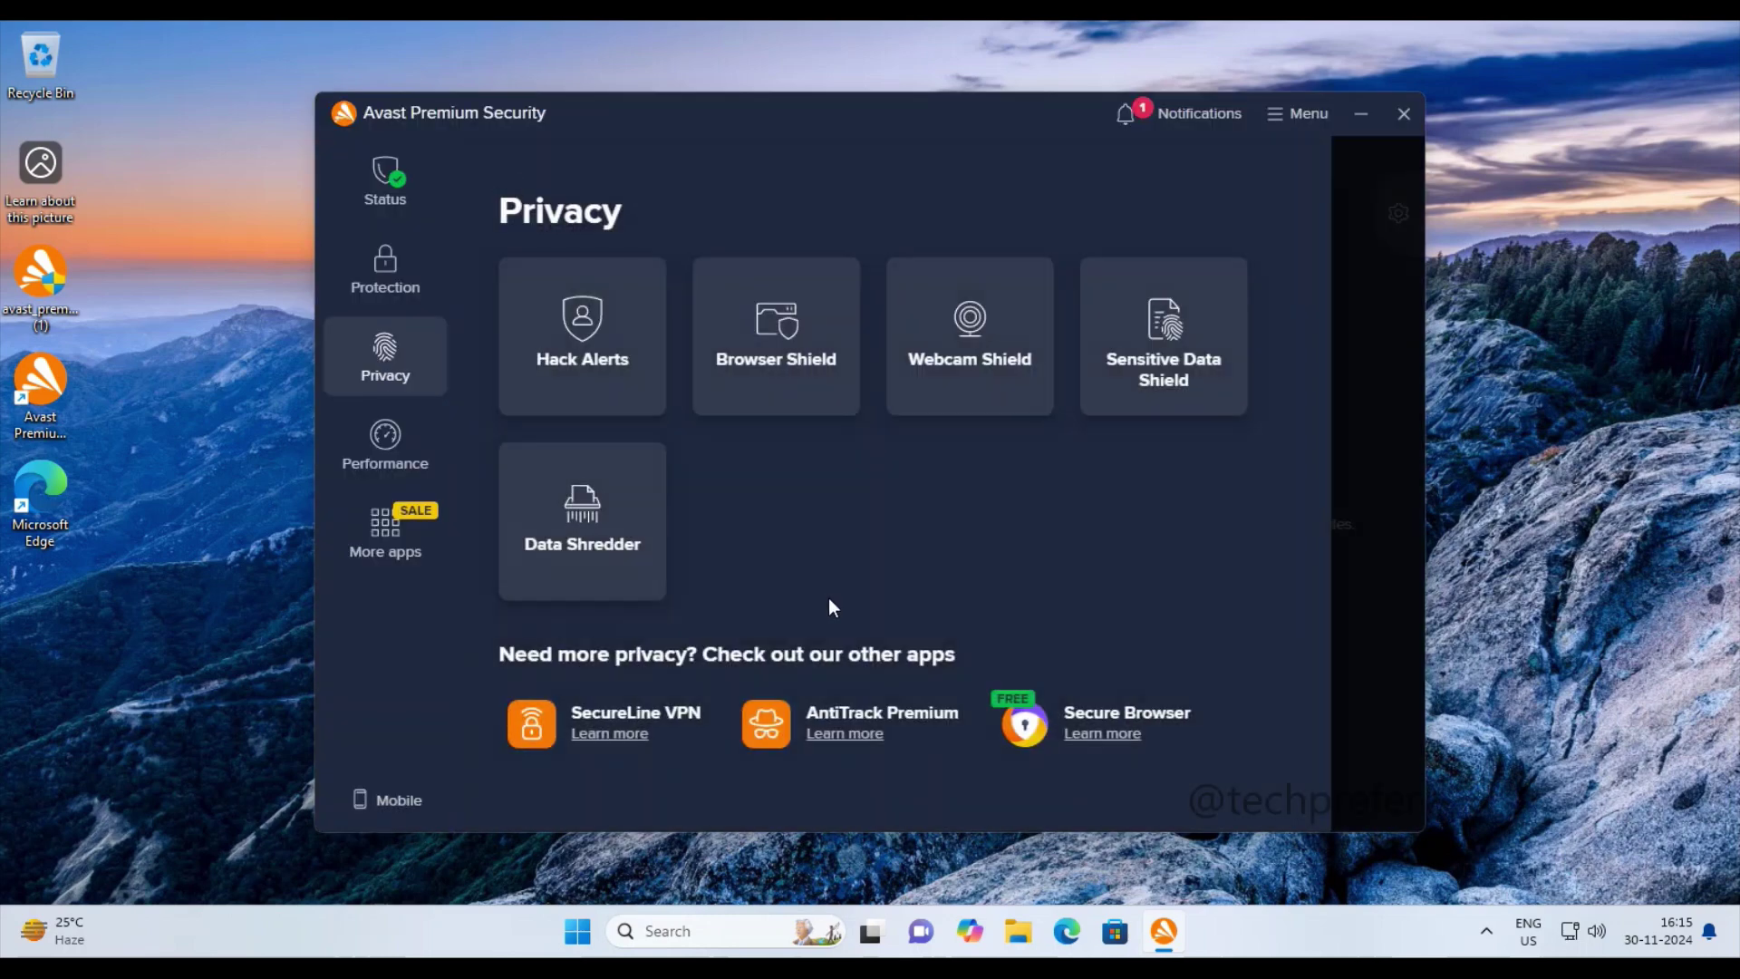
Step: Open the Performance features and view Do Not Disturb Mode after dismissing its introduction
{"action": "left_click", "coordinate": [384, 442]}
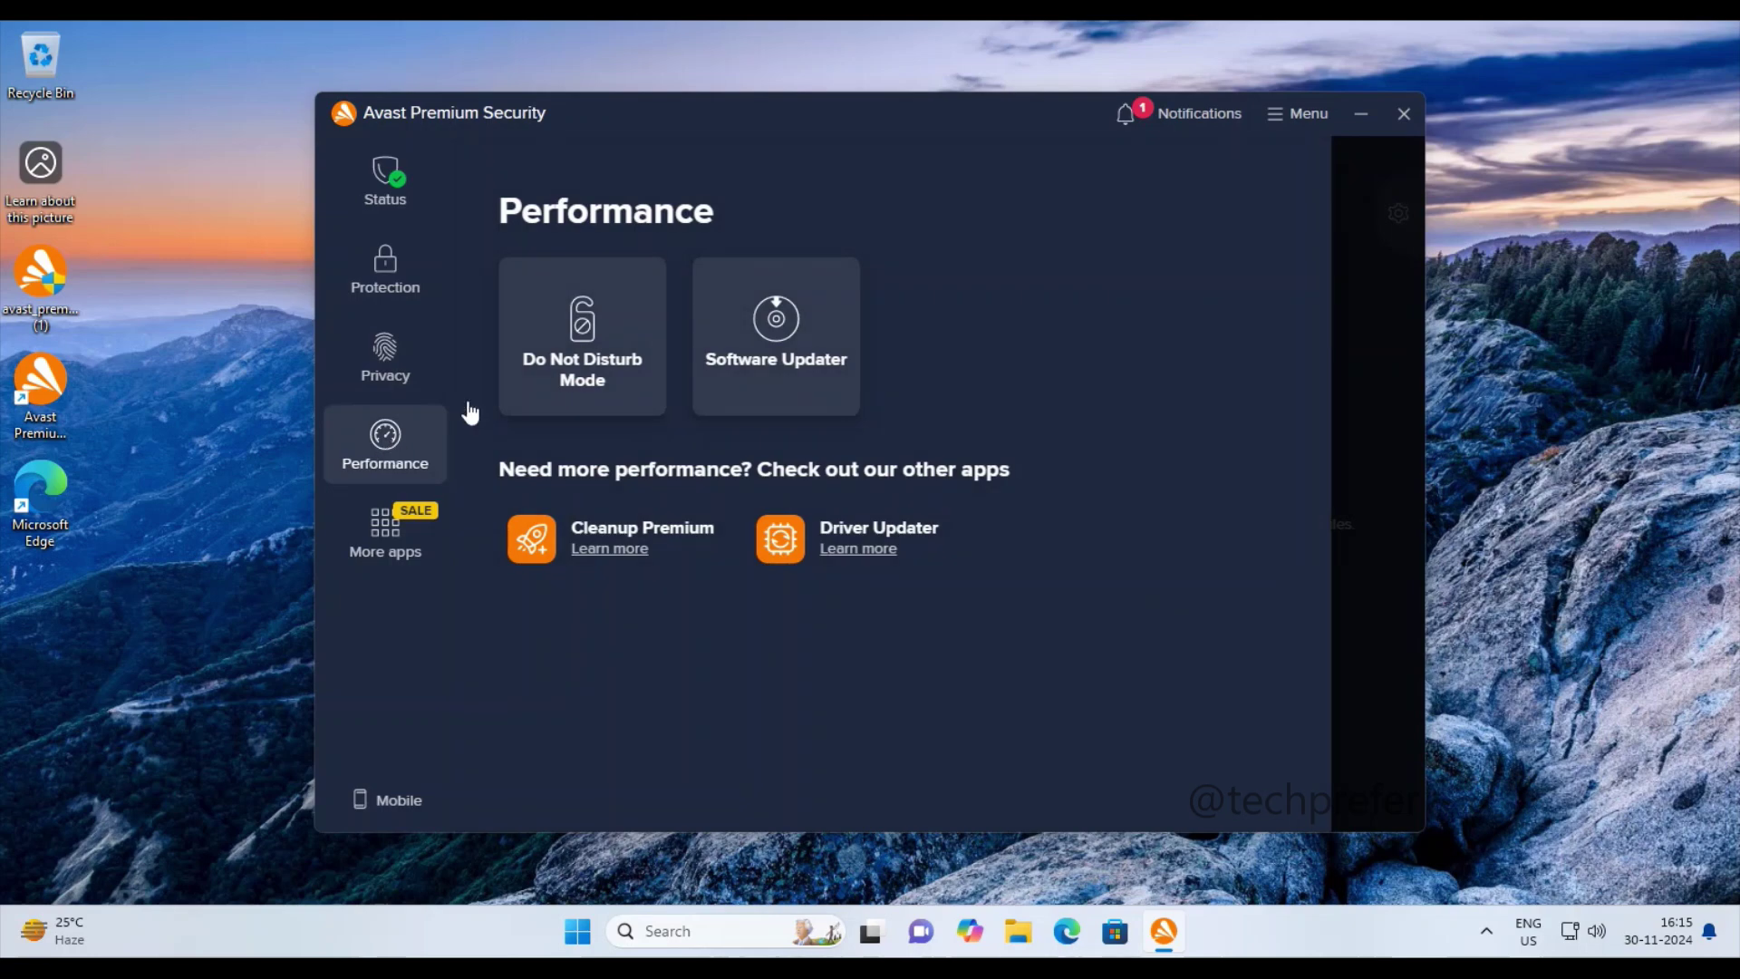
{"action": "left_click", "coordinate": [605, 349]}
{"action": "left_click", "coordinate": [870, 743]}
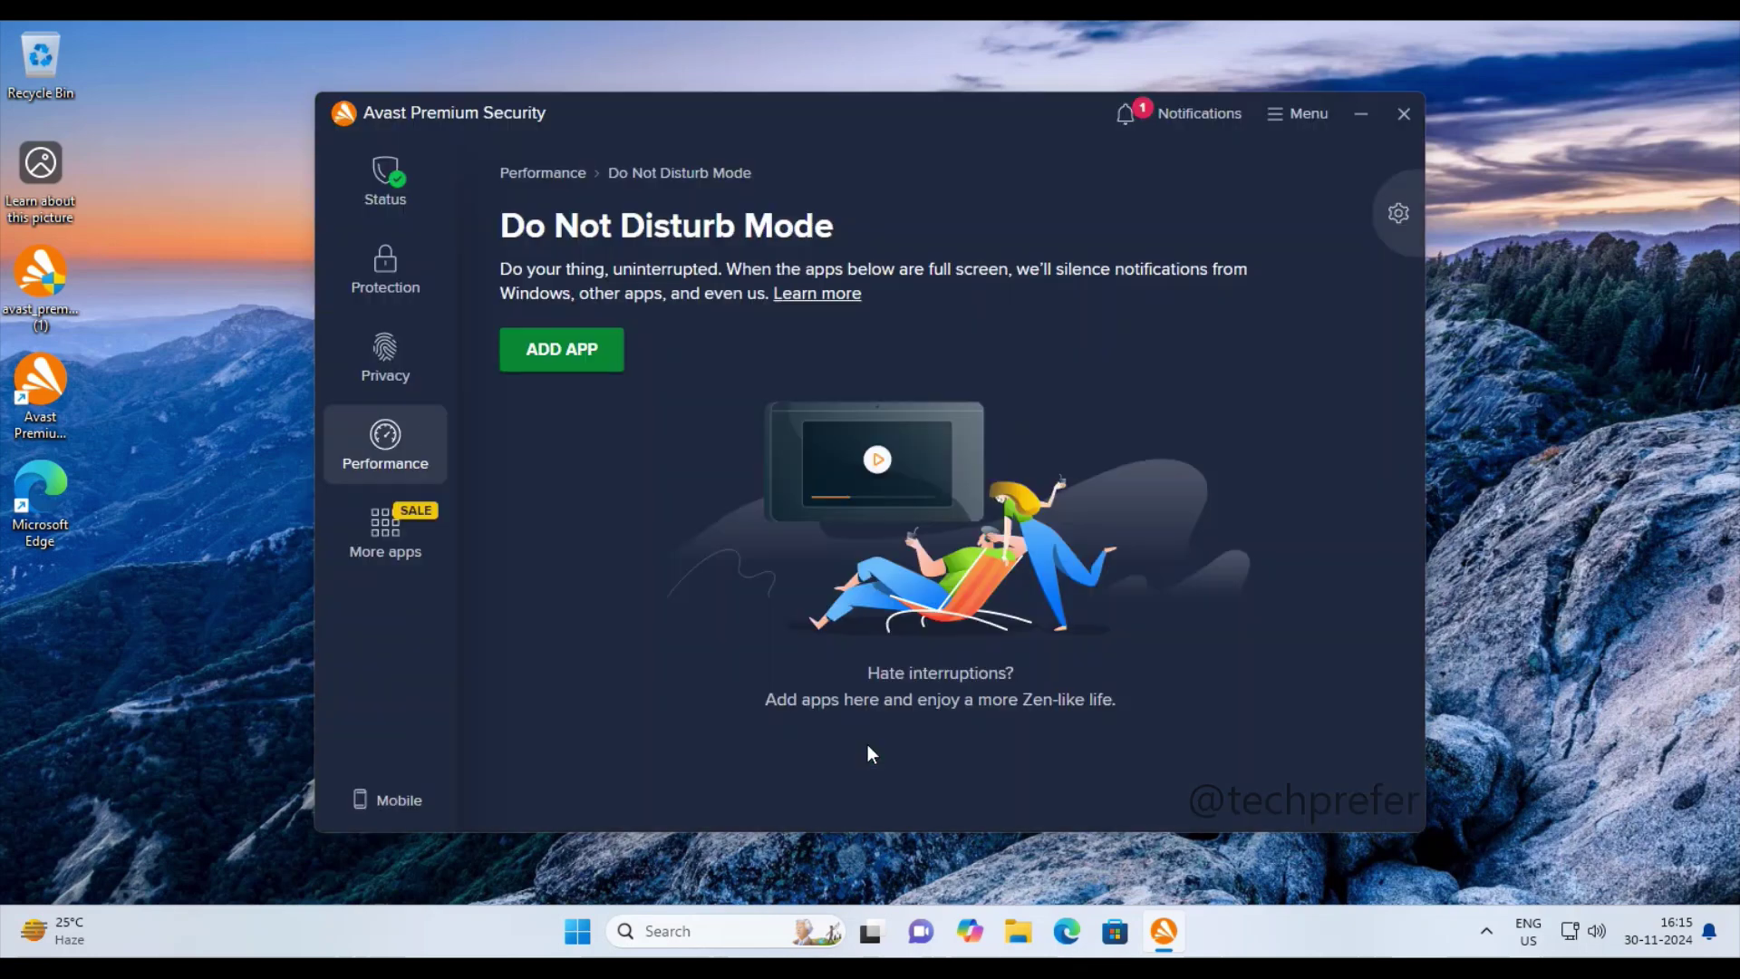
Step: Add App Installer to the apps covered by Do Not Disturb Mode and finish the app selection
{"action": "left_click", "coordinate": [620, 354]}
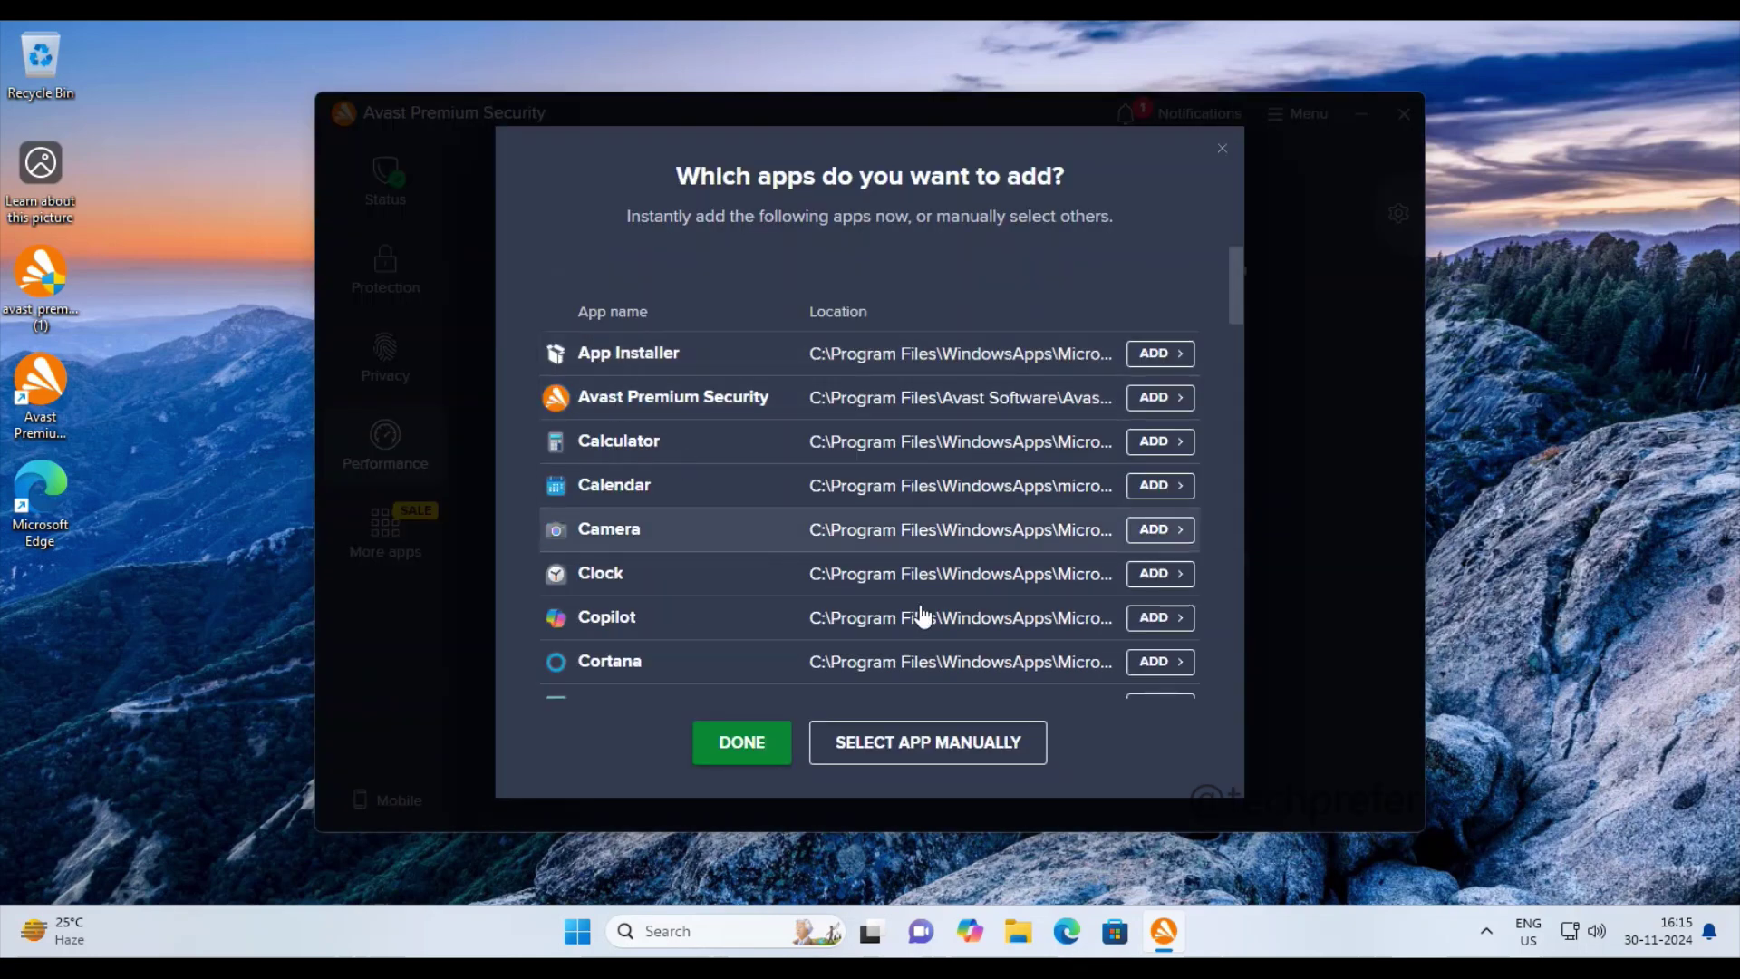
{"action": "left_click", "coordinate": [1180, 355]}
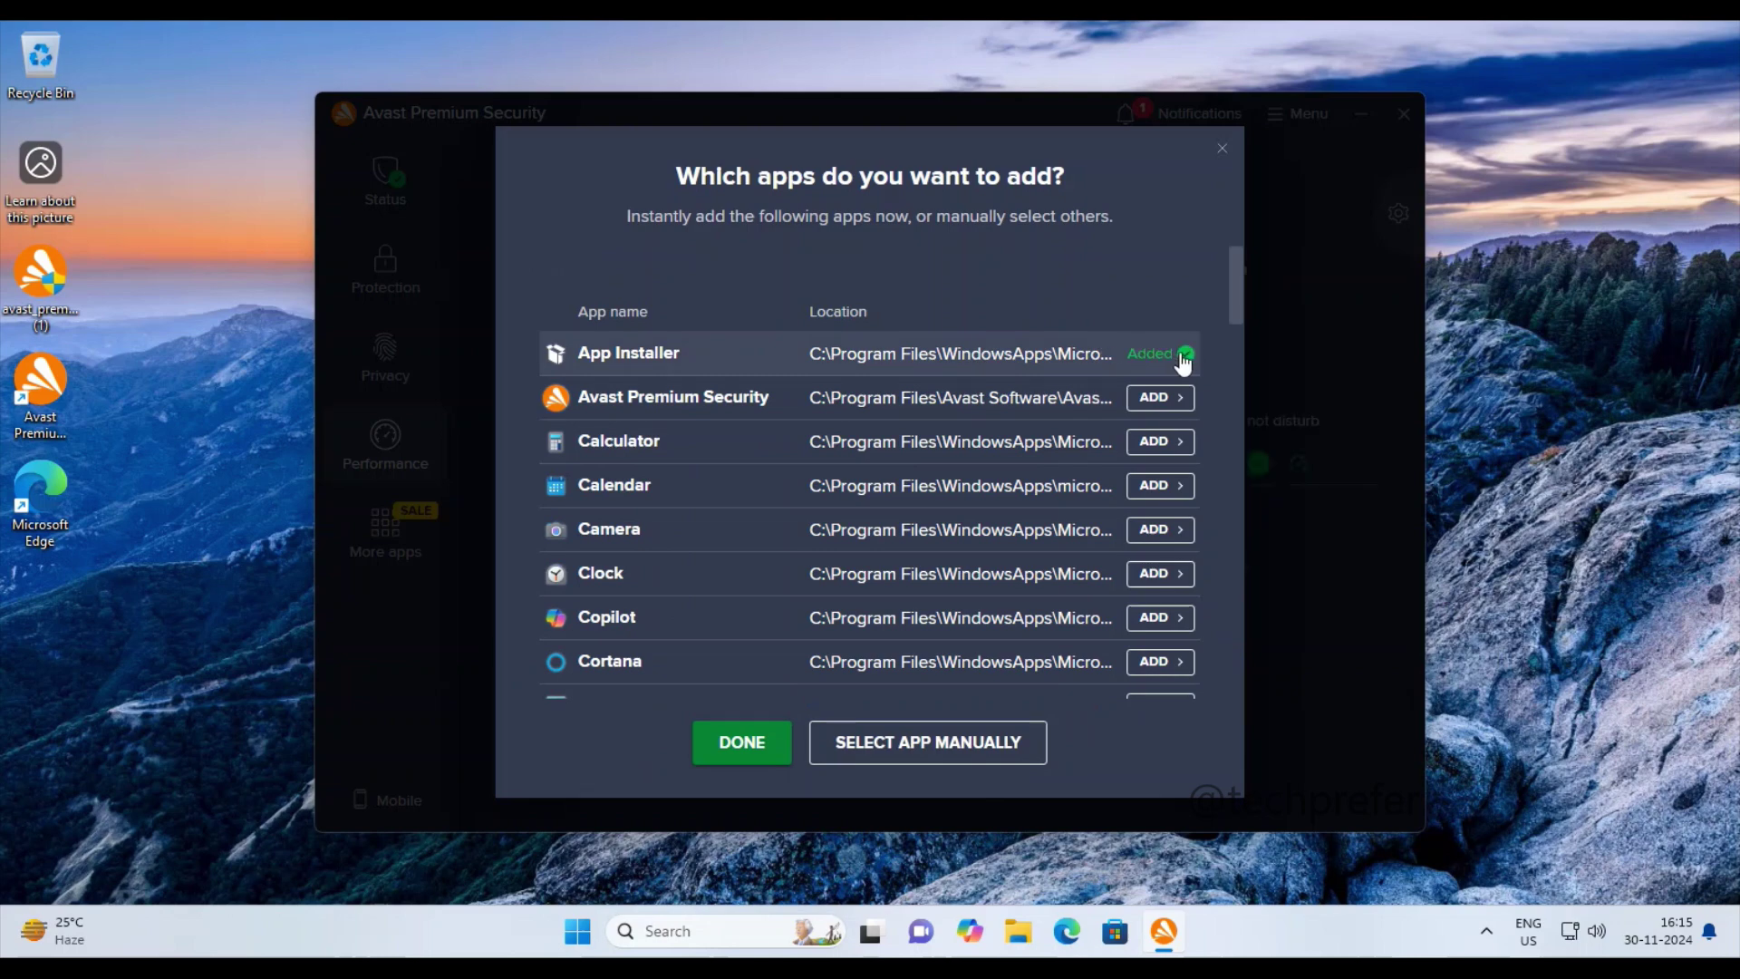
{"action": "left_click", "coordinate": [749, 752]}
Step: Remove App Installer from the Do Not Disturb Mode app list
{"action": "left_click", "coordinate": [1362, 462]}
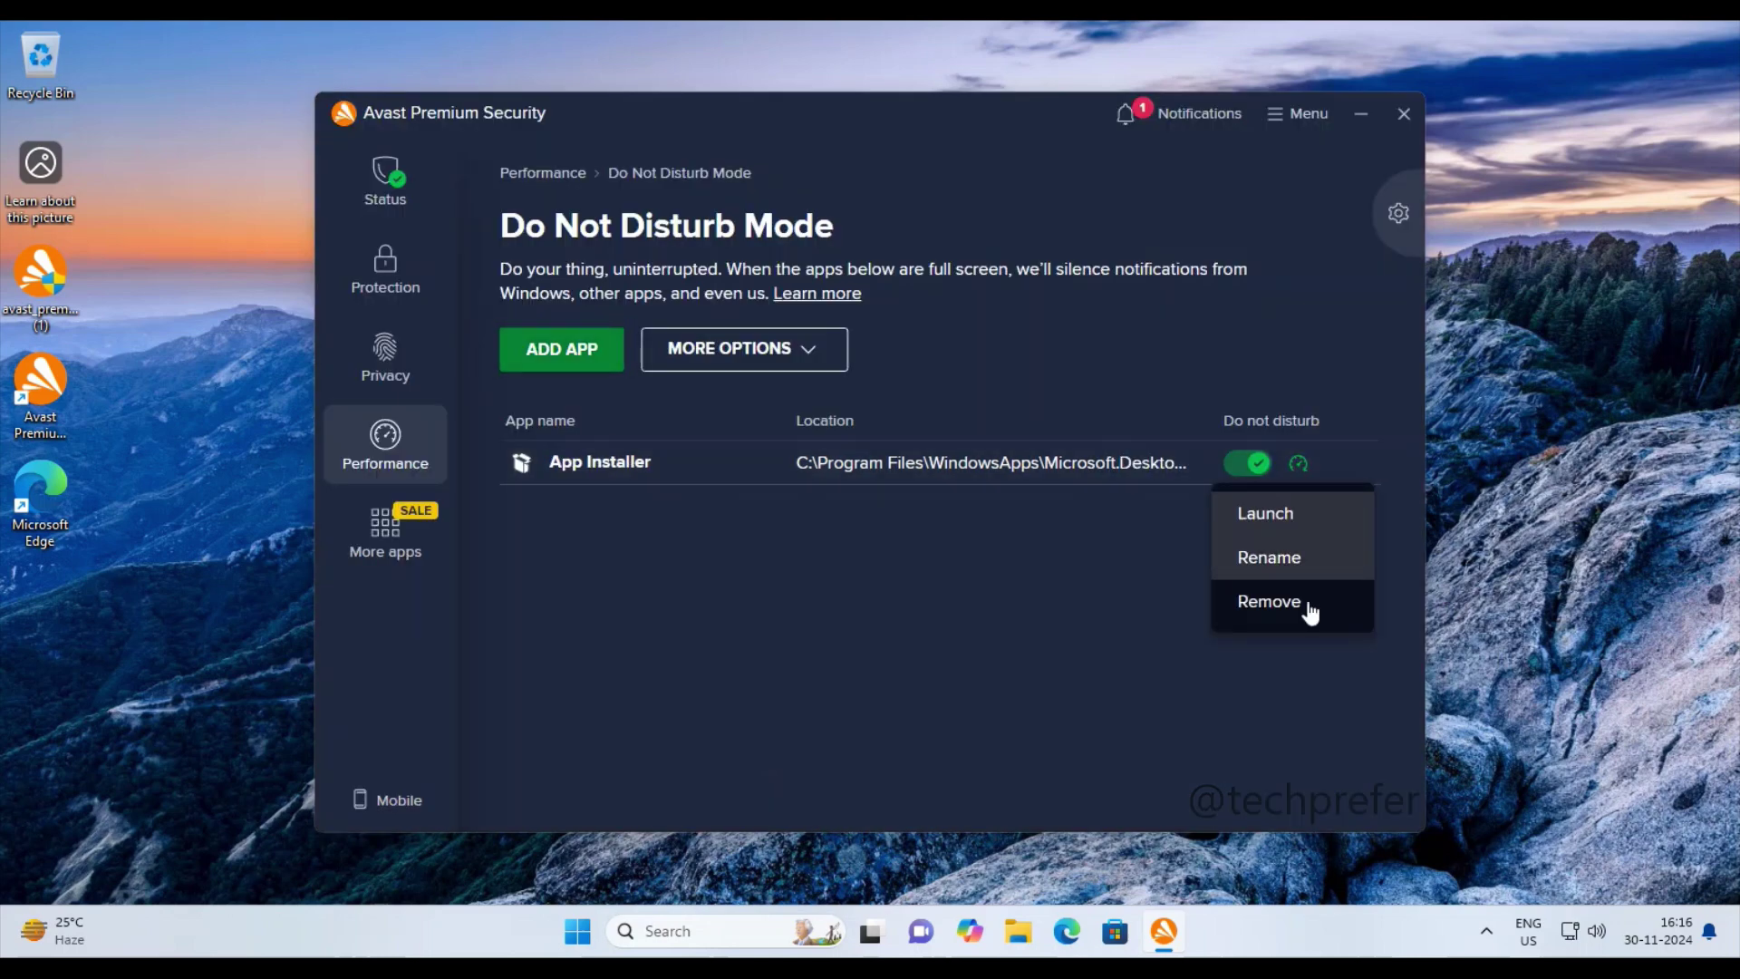
{"action": "left_click", "coordinate": [1305, 606]}
{"action": "left_click", "coordinate": [808, 524]}
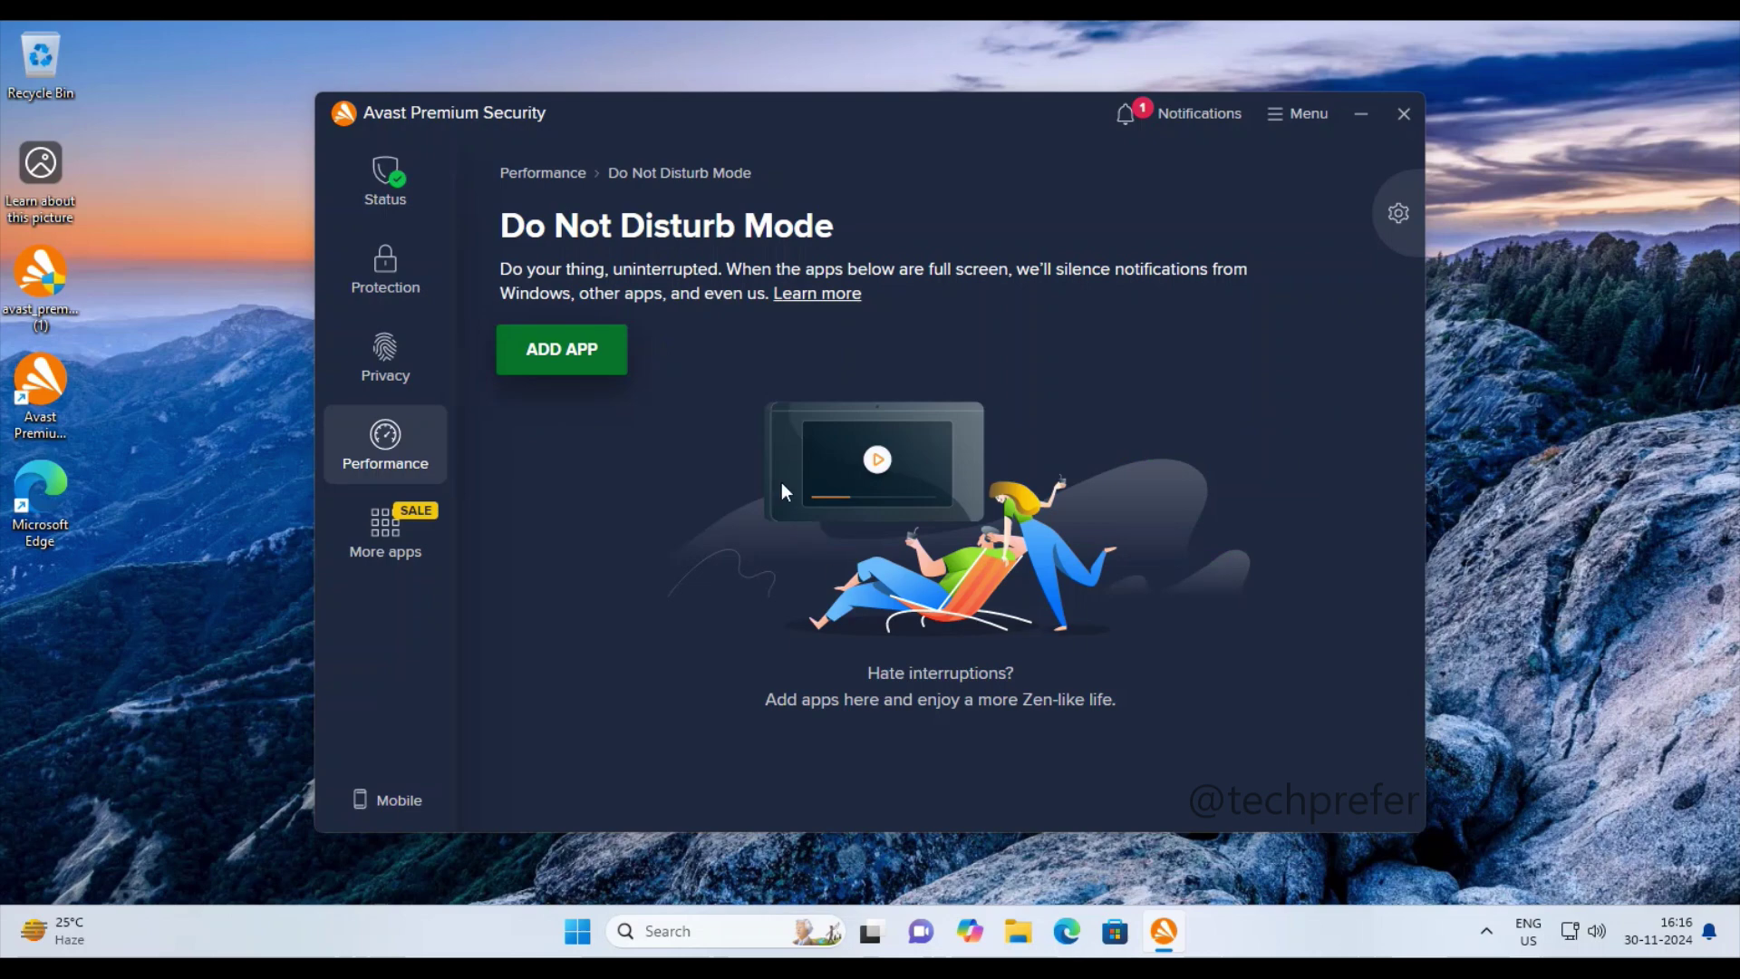
Step: Return to the Performance features and view Software Updater's list of outdated applications after dismissing its introduction
{"action": "left_click", "coordinate": [566, 174]}
{"action": "left_click", "coordinate": [797, 330]}
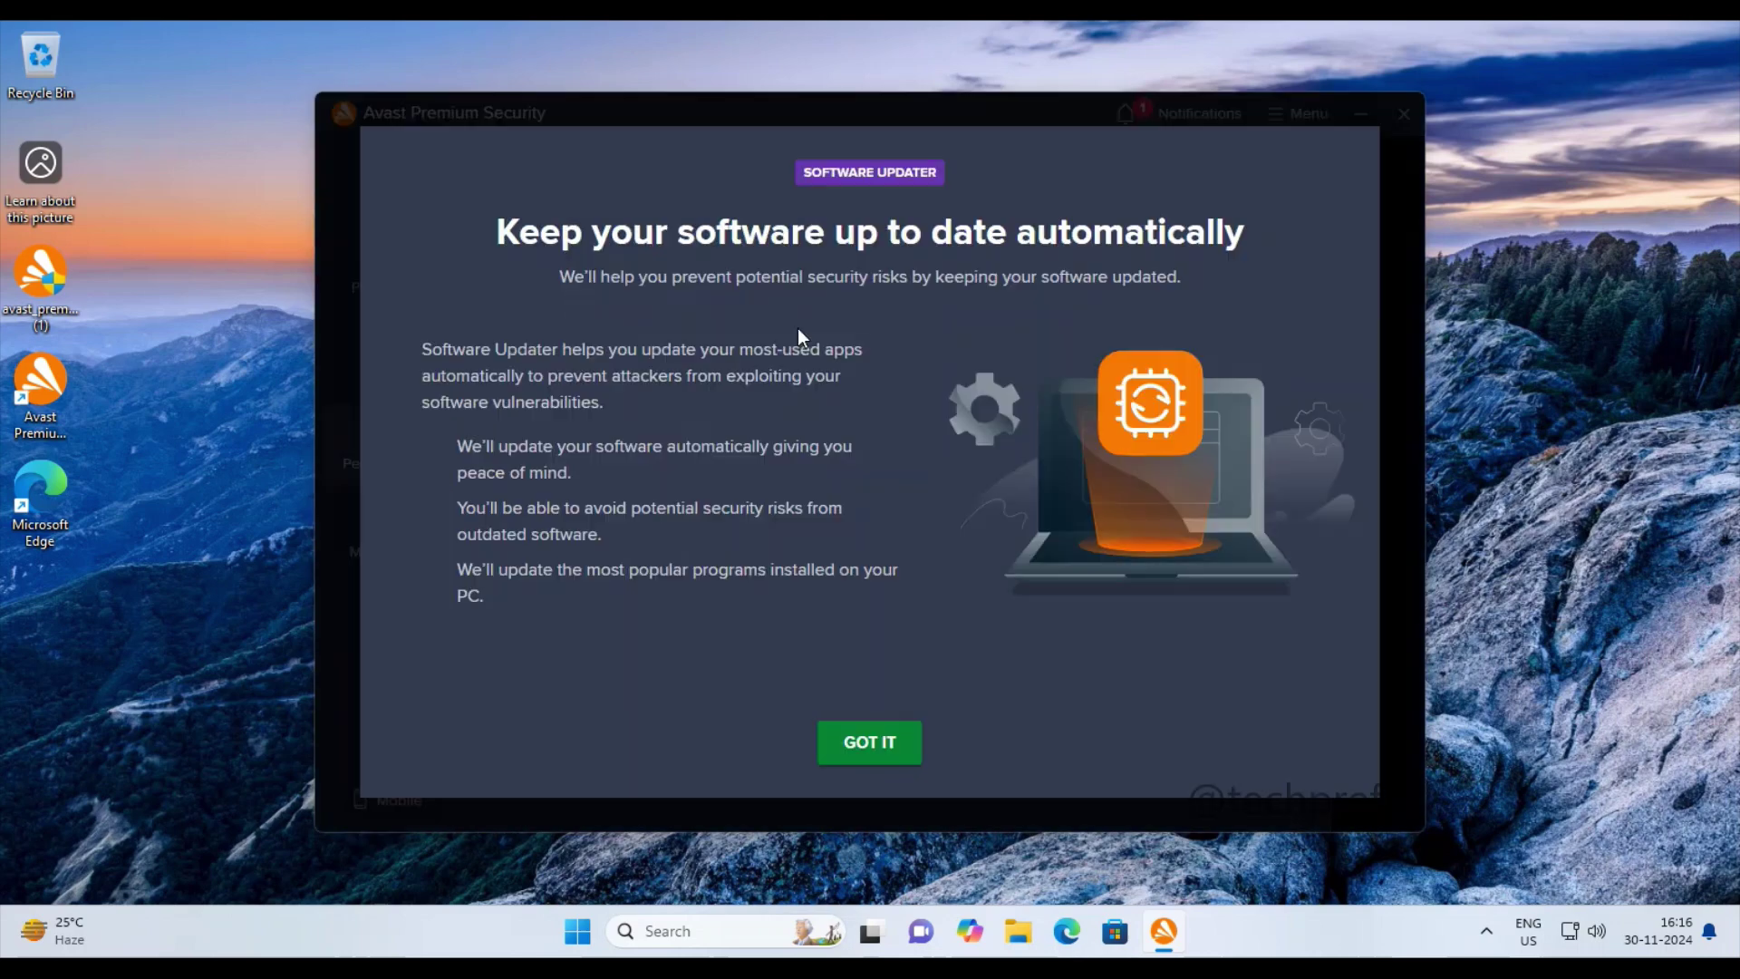
{"action": "left_click", "coordinate": [874, 736]}
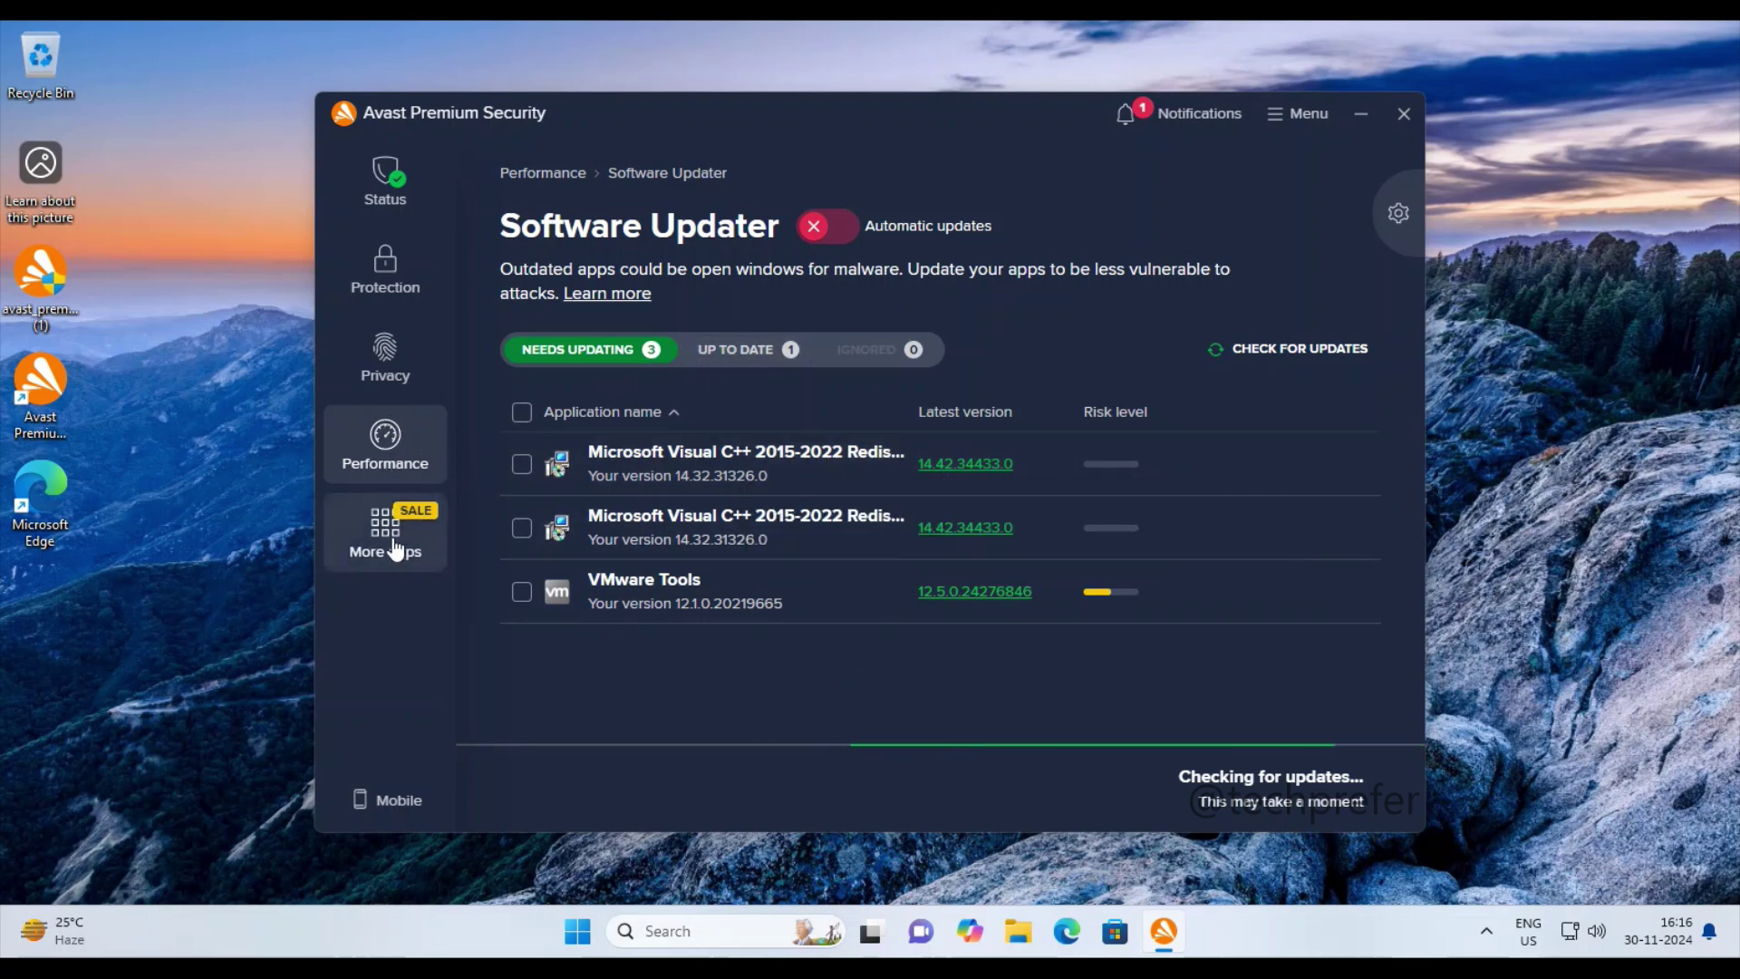
{"action": "left_click", "coordinate": [548, 174]}
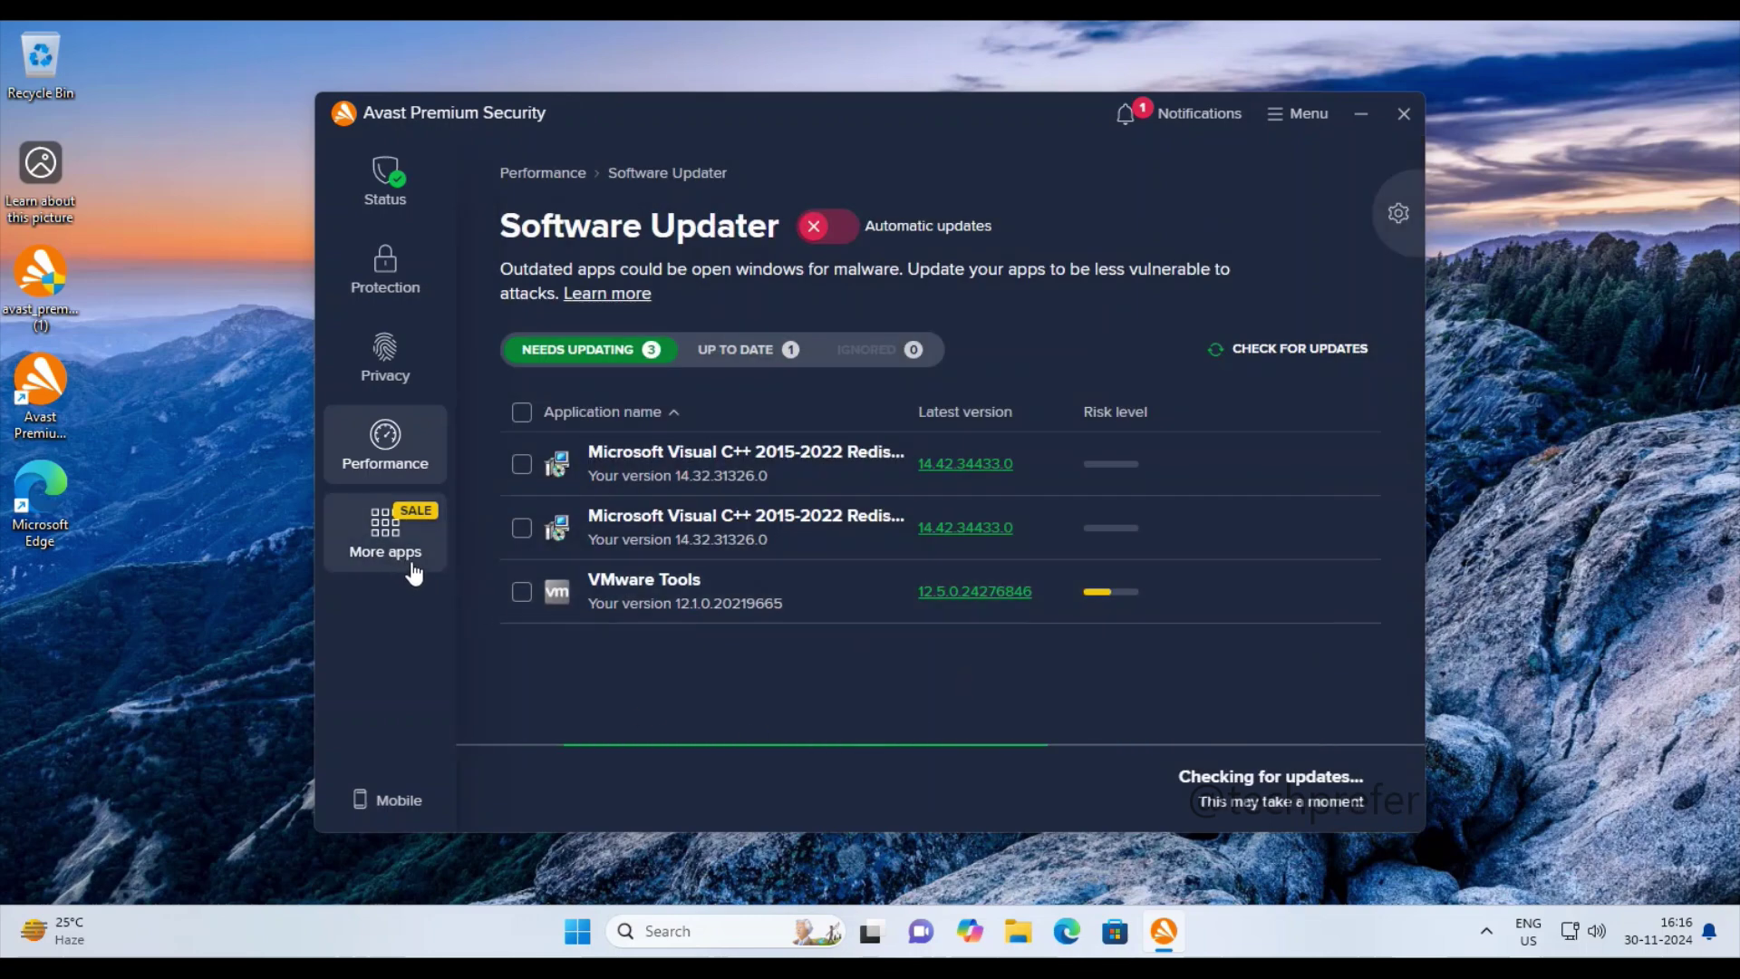
Step: View the Avast Store offers and the mobile app page, closing each one
{"action": "left_click", "coordinate": [414, 550]}
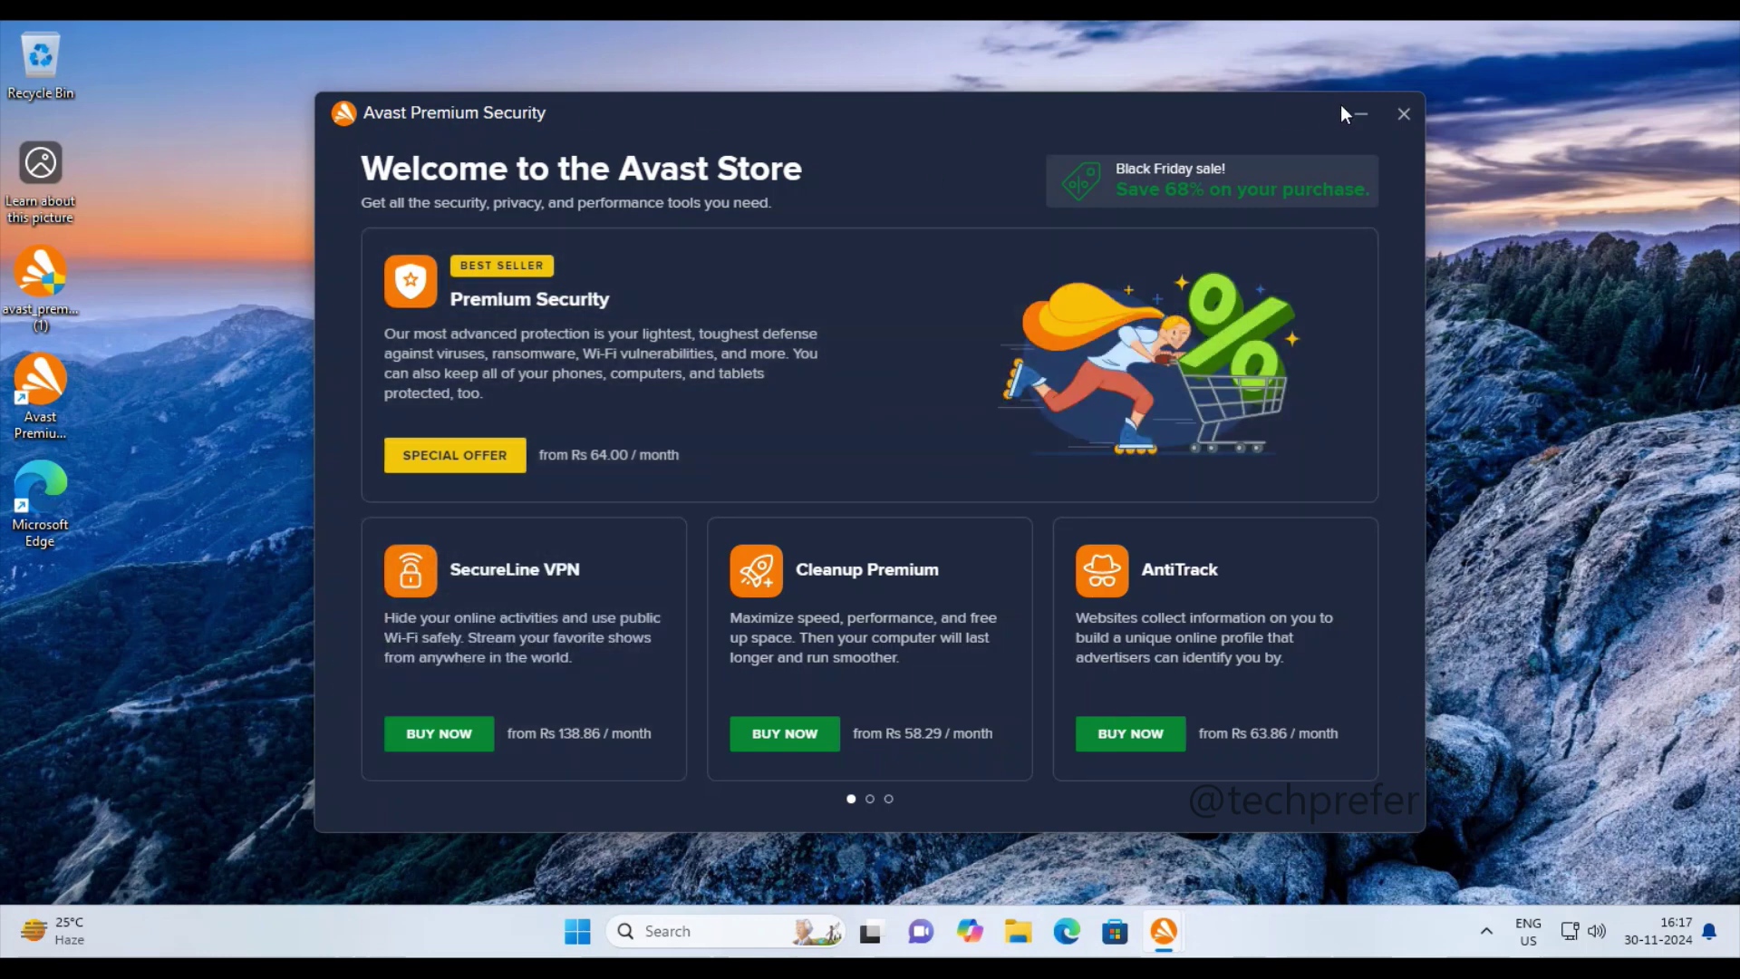
{"action": "left_click", "coordinate": [1403, 113]}
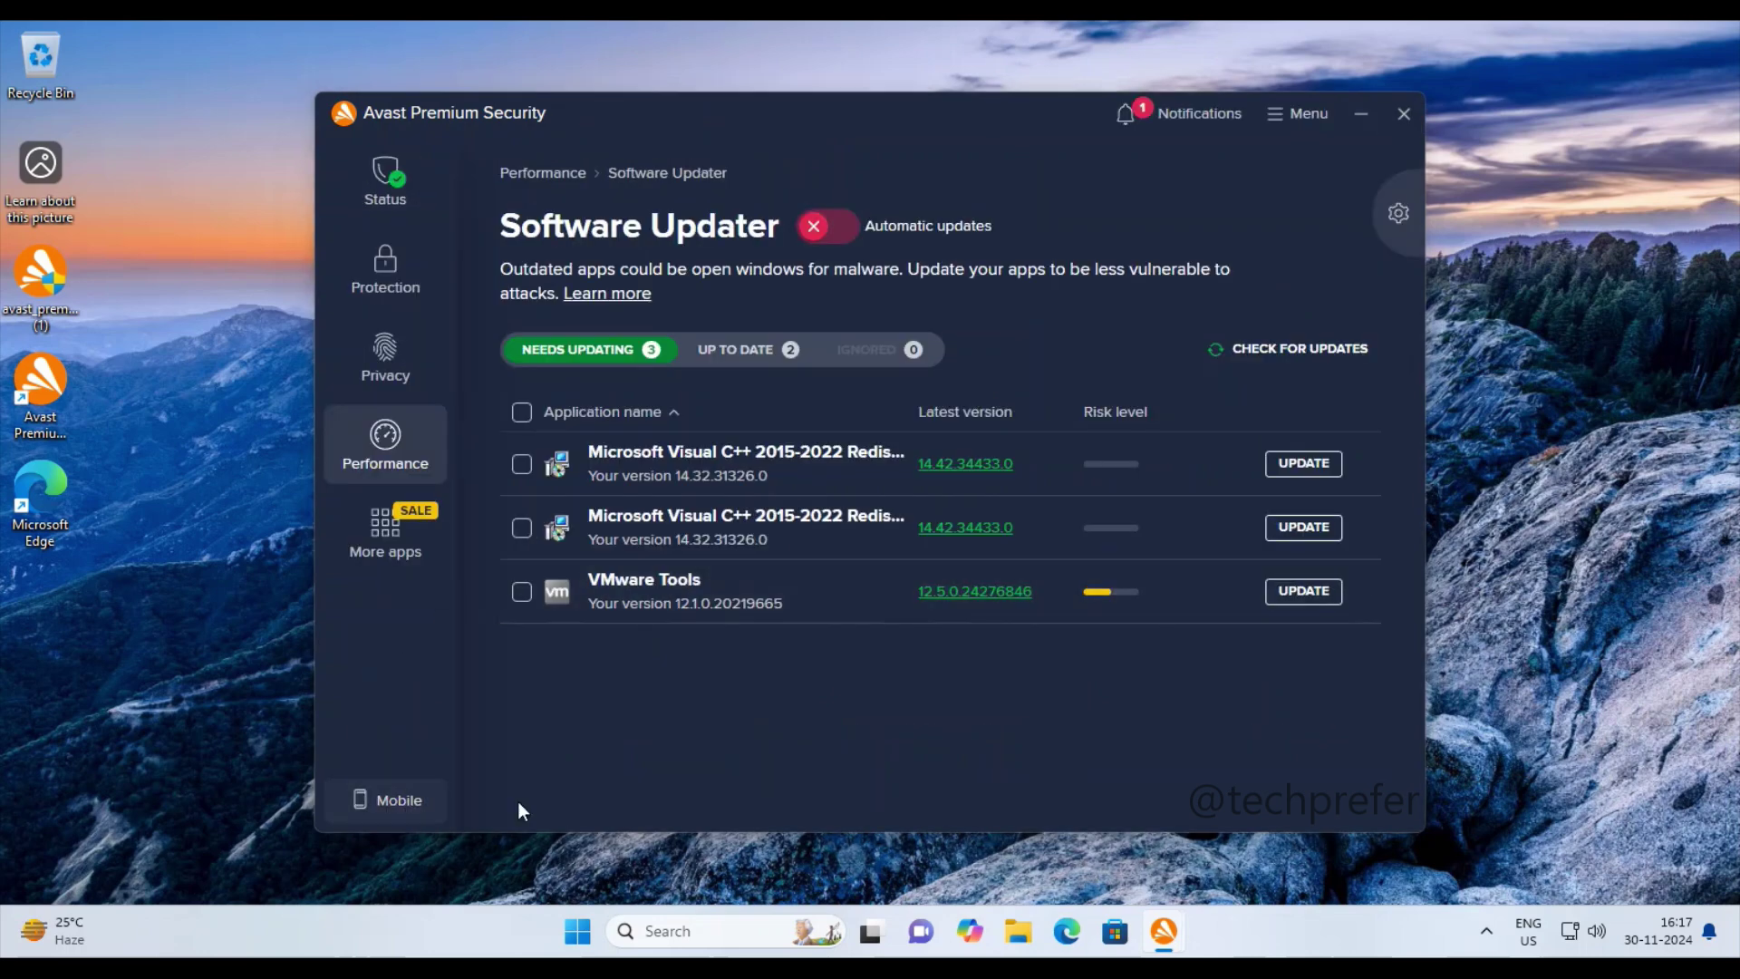
{"action": "left_click", "coordinate": [398, 799]}
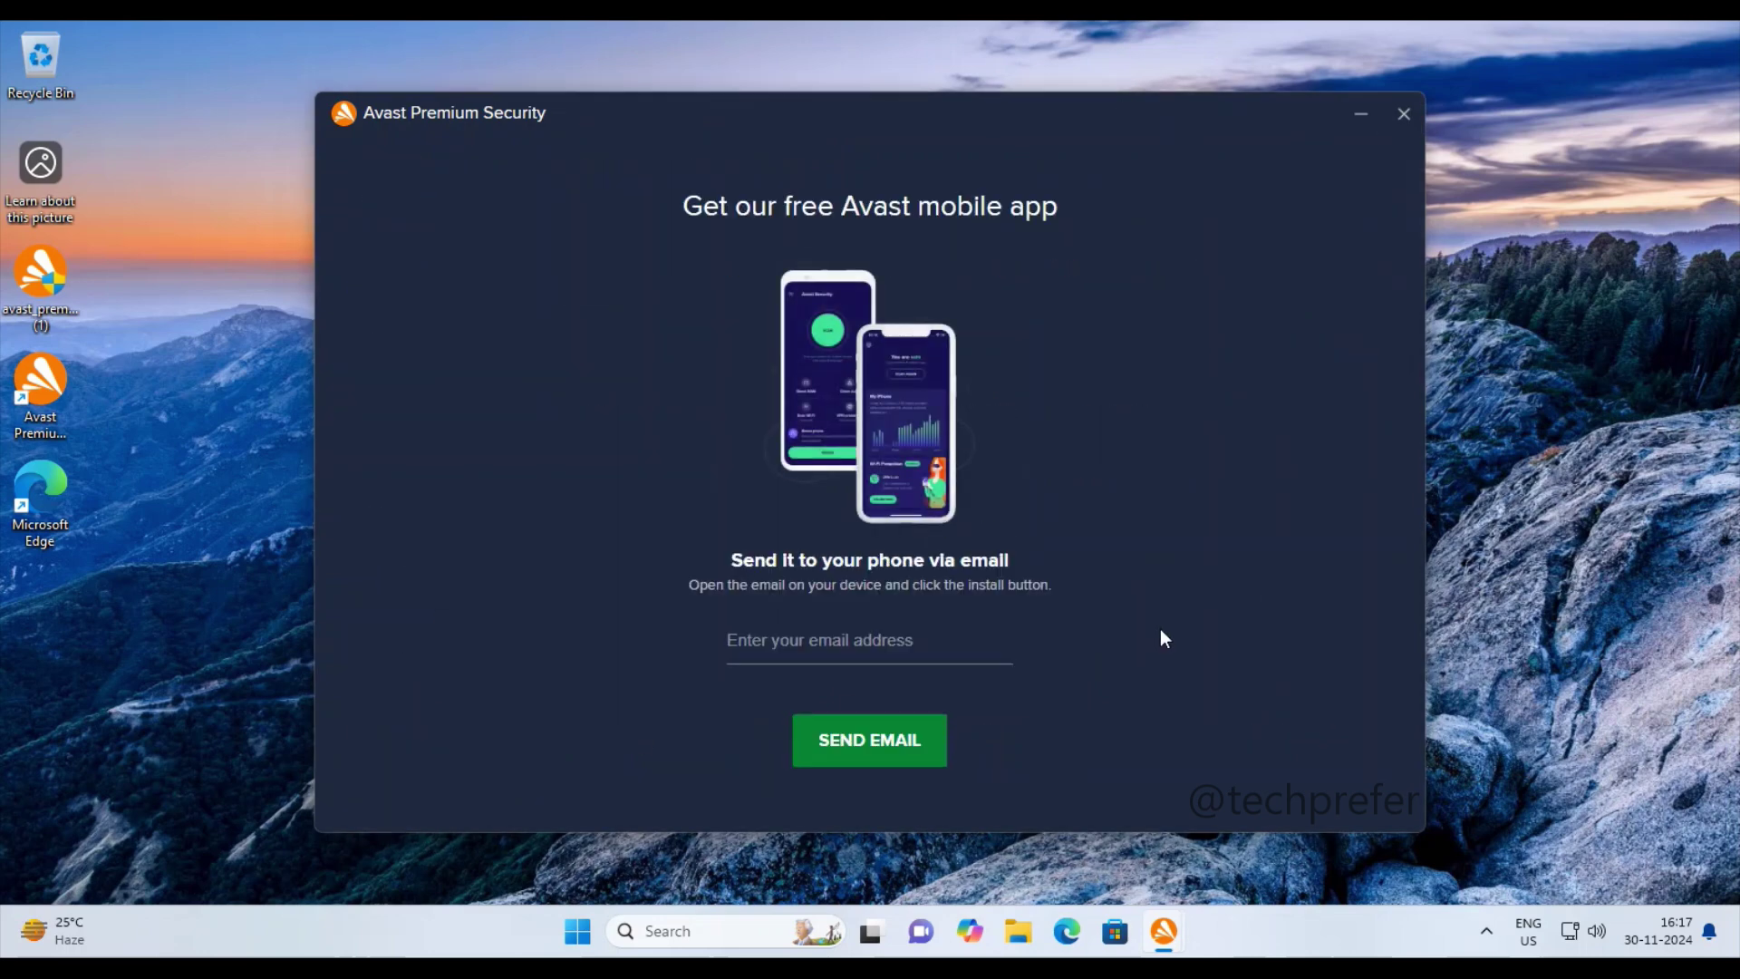
{"action": "left_click", "coordinate": [1403, 113]}
Step: Open the settings and examine the General options for User Interface, Update and Notifications, including pop-up treatment
{"action": "left_click", "coordinate": [1398, 213]}
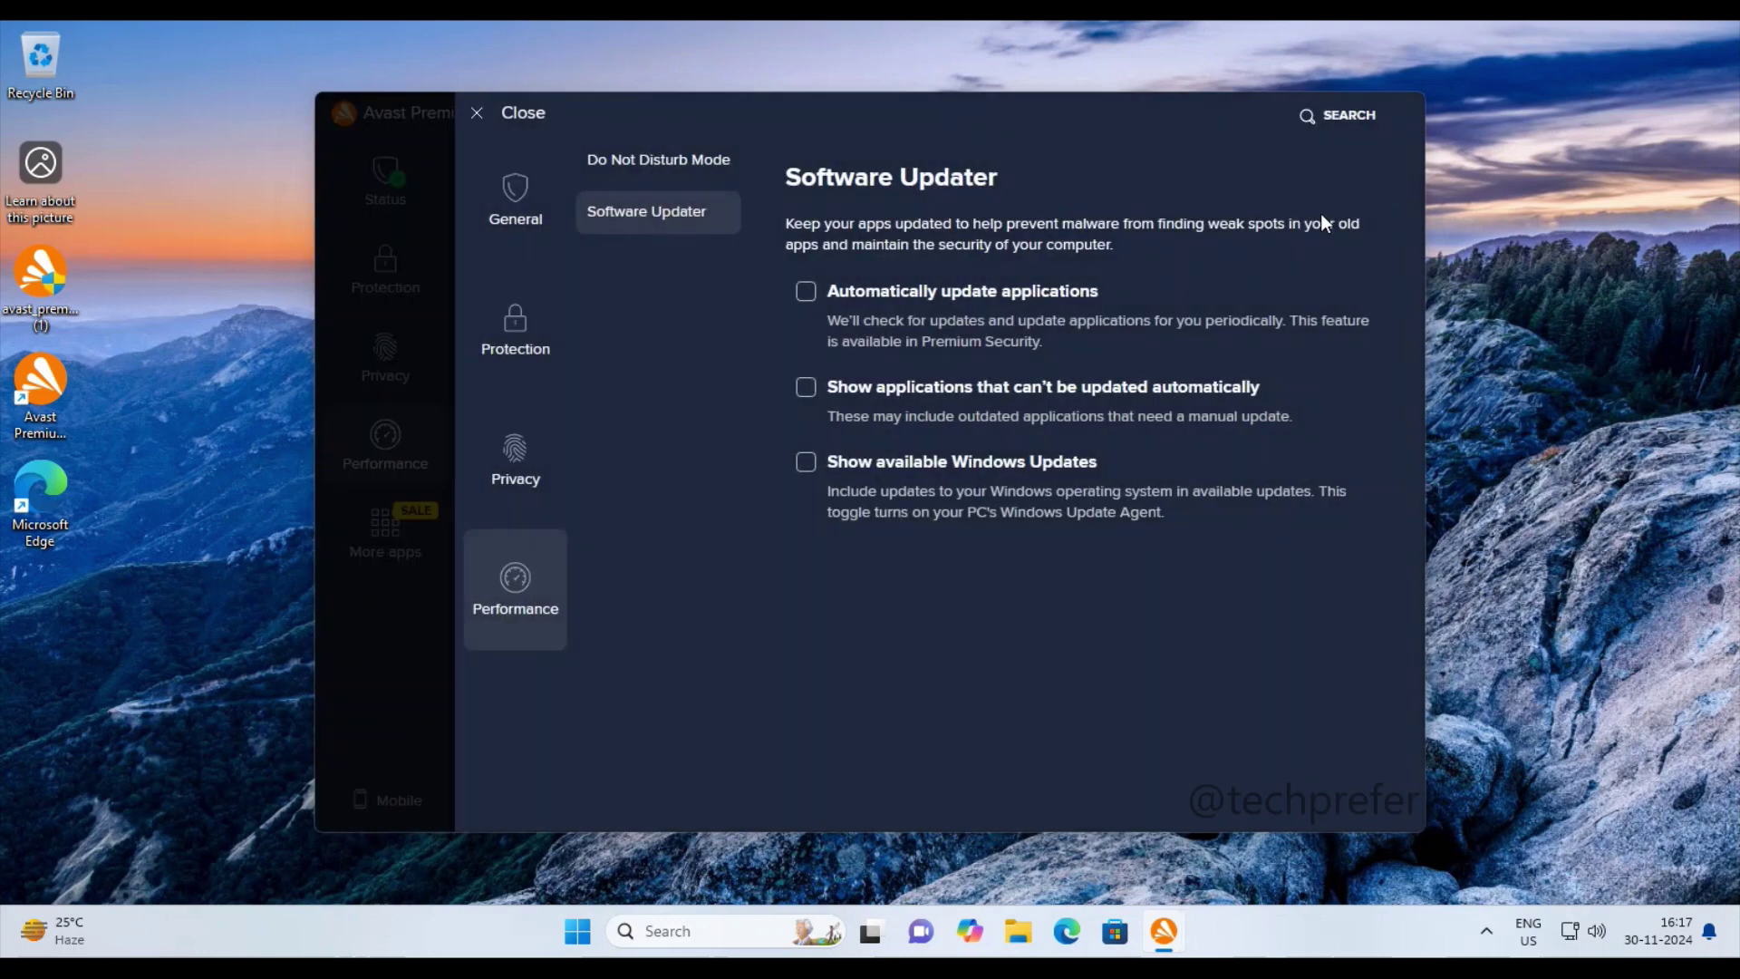
{"action": "left_click", "coordinate": [503, 222]}
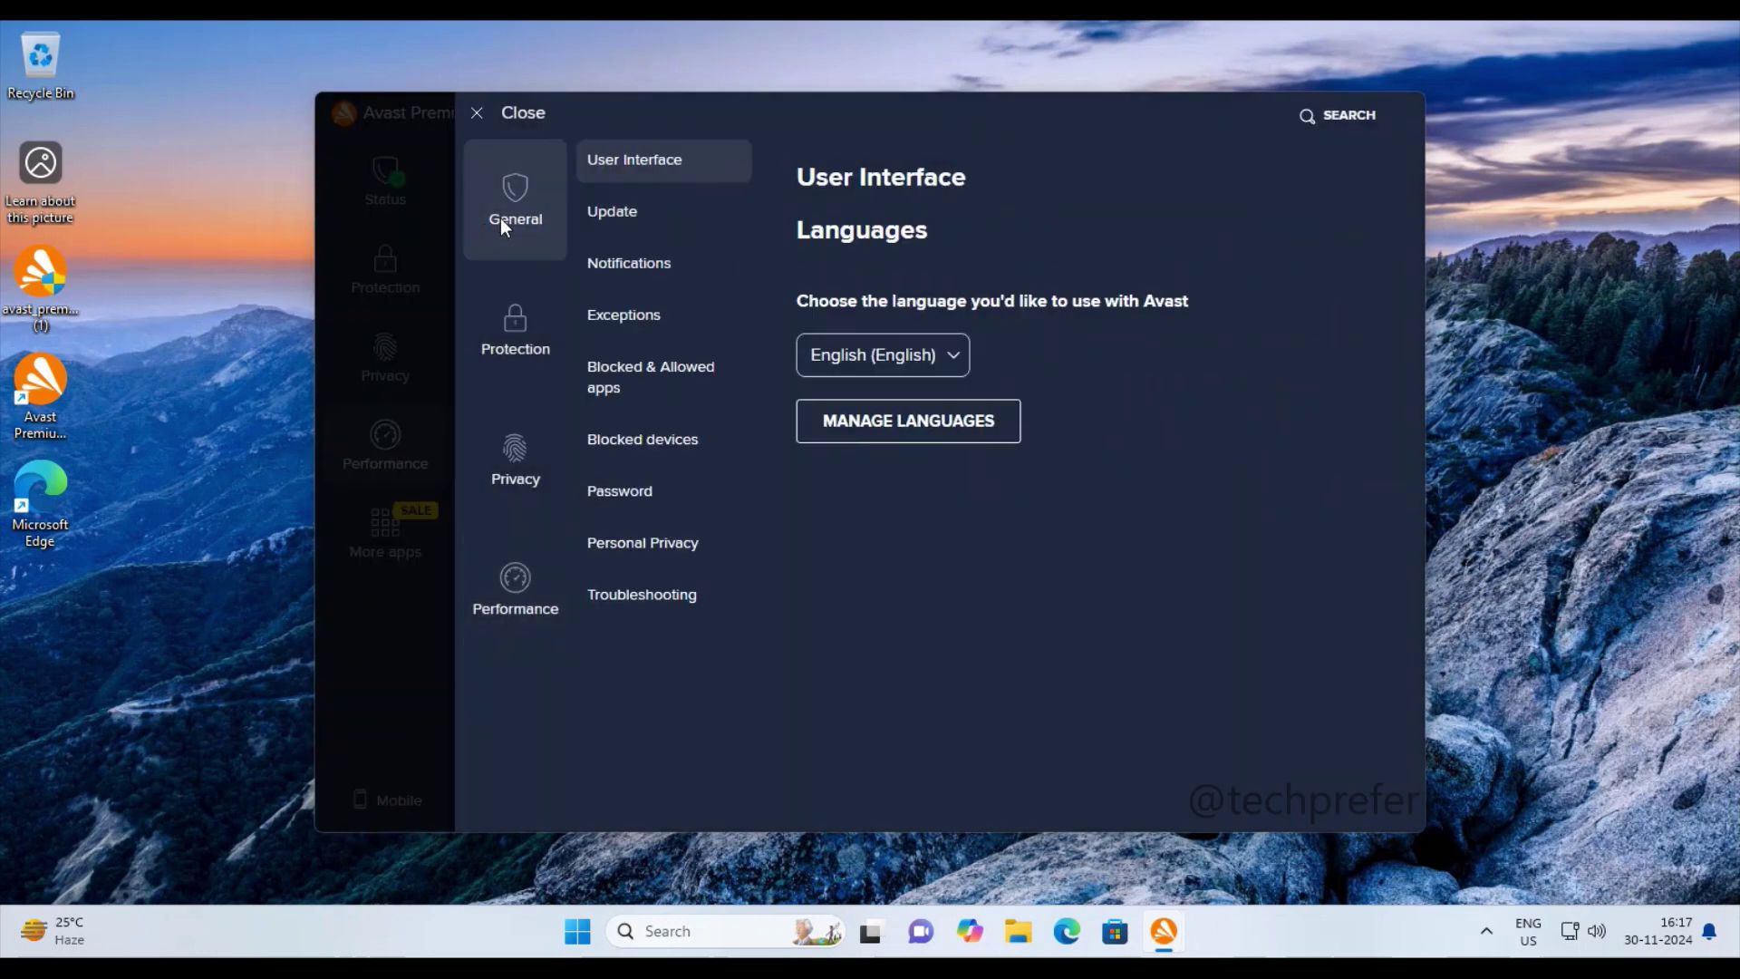
{"action": "left_click", "coordinate": [620, 220]}
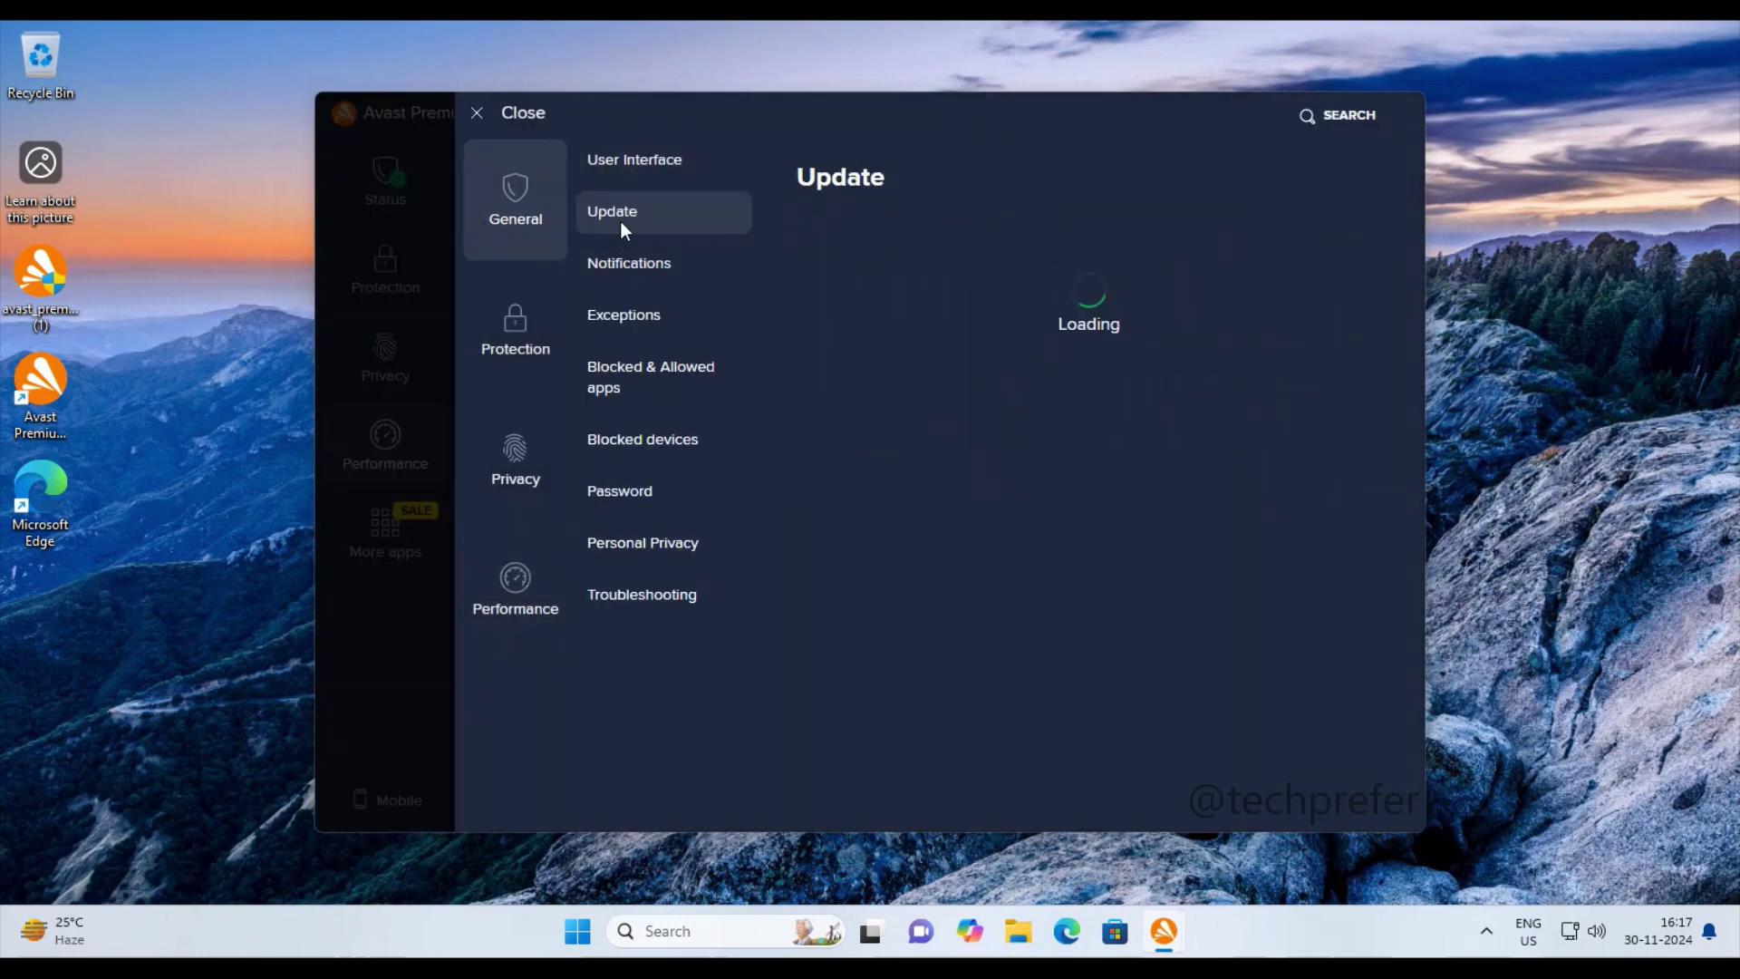
{"action": "left_click", "coordinate": [646, 283]}
{"action": "scroll", "coordinate": [1243, 504], "scroll_direction": "down", "scroll_amount": 5}
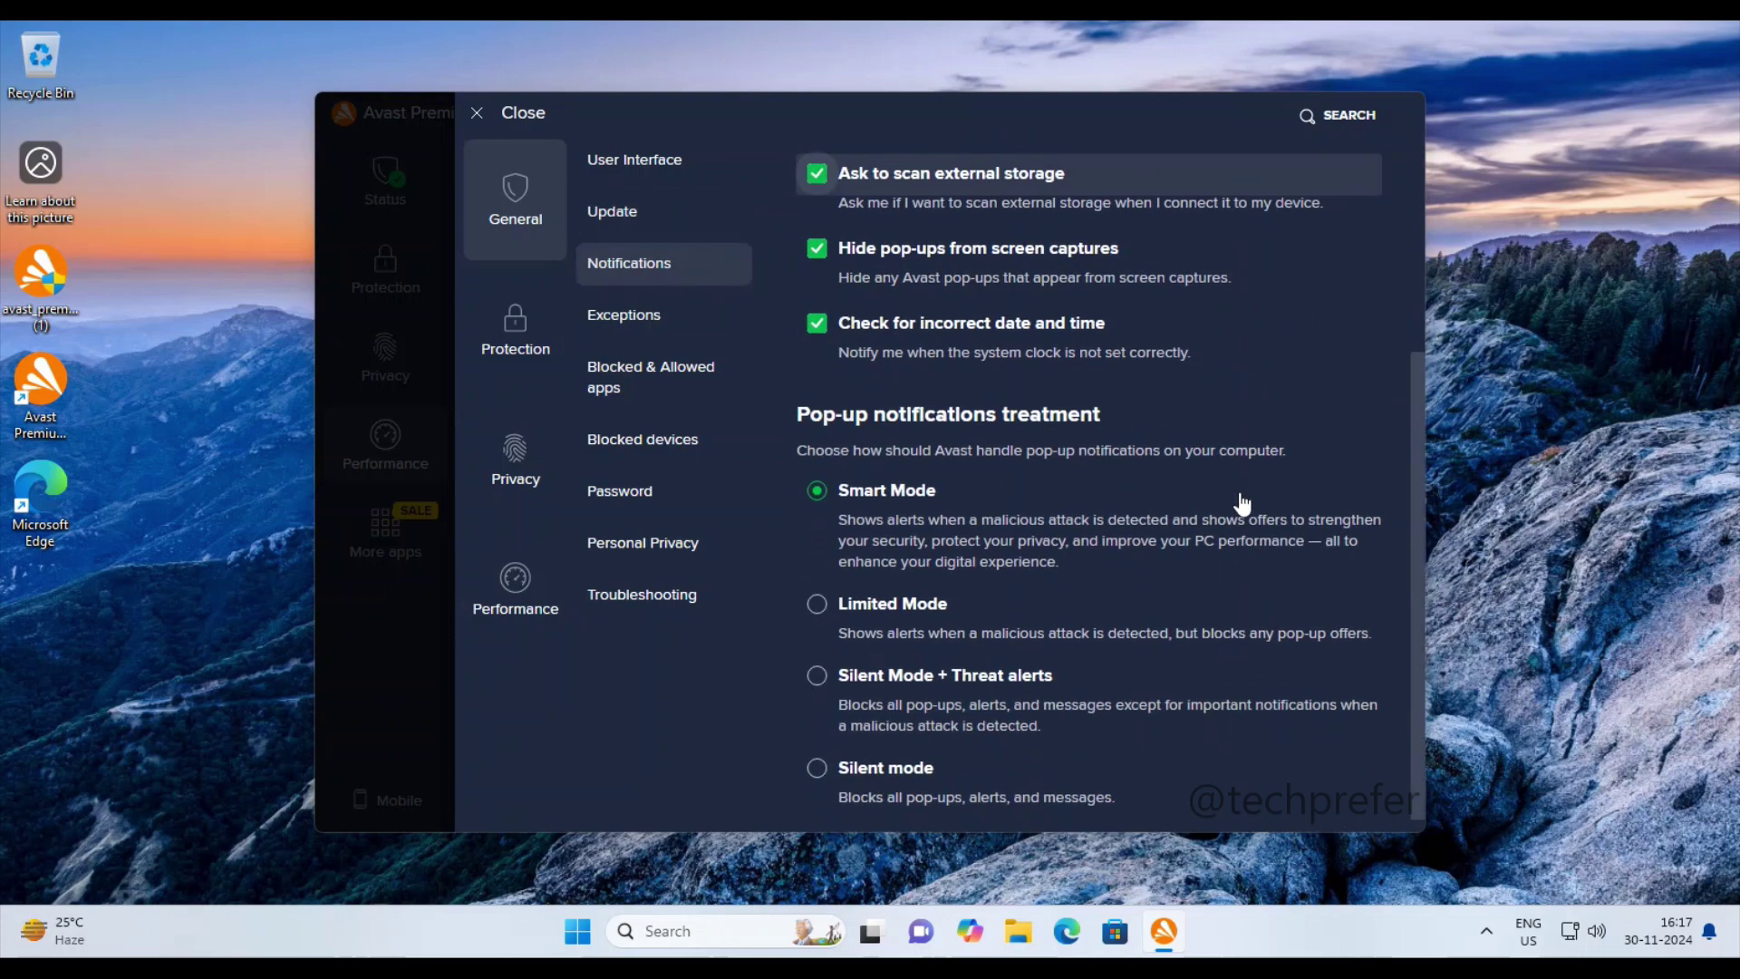
Step: Examine the General settings for Exceptions, Blocked & Allowed apps, Blocked devices, Password and Personal Privacy
{"action": "left_click", "coordinate": [616, 319]}
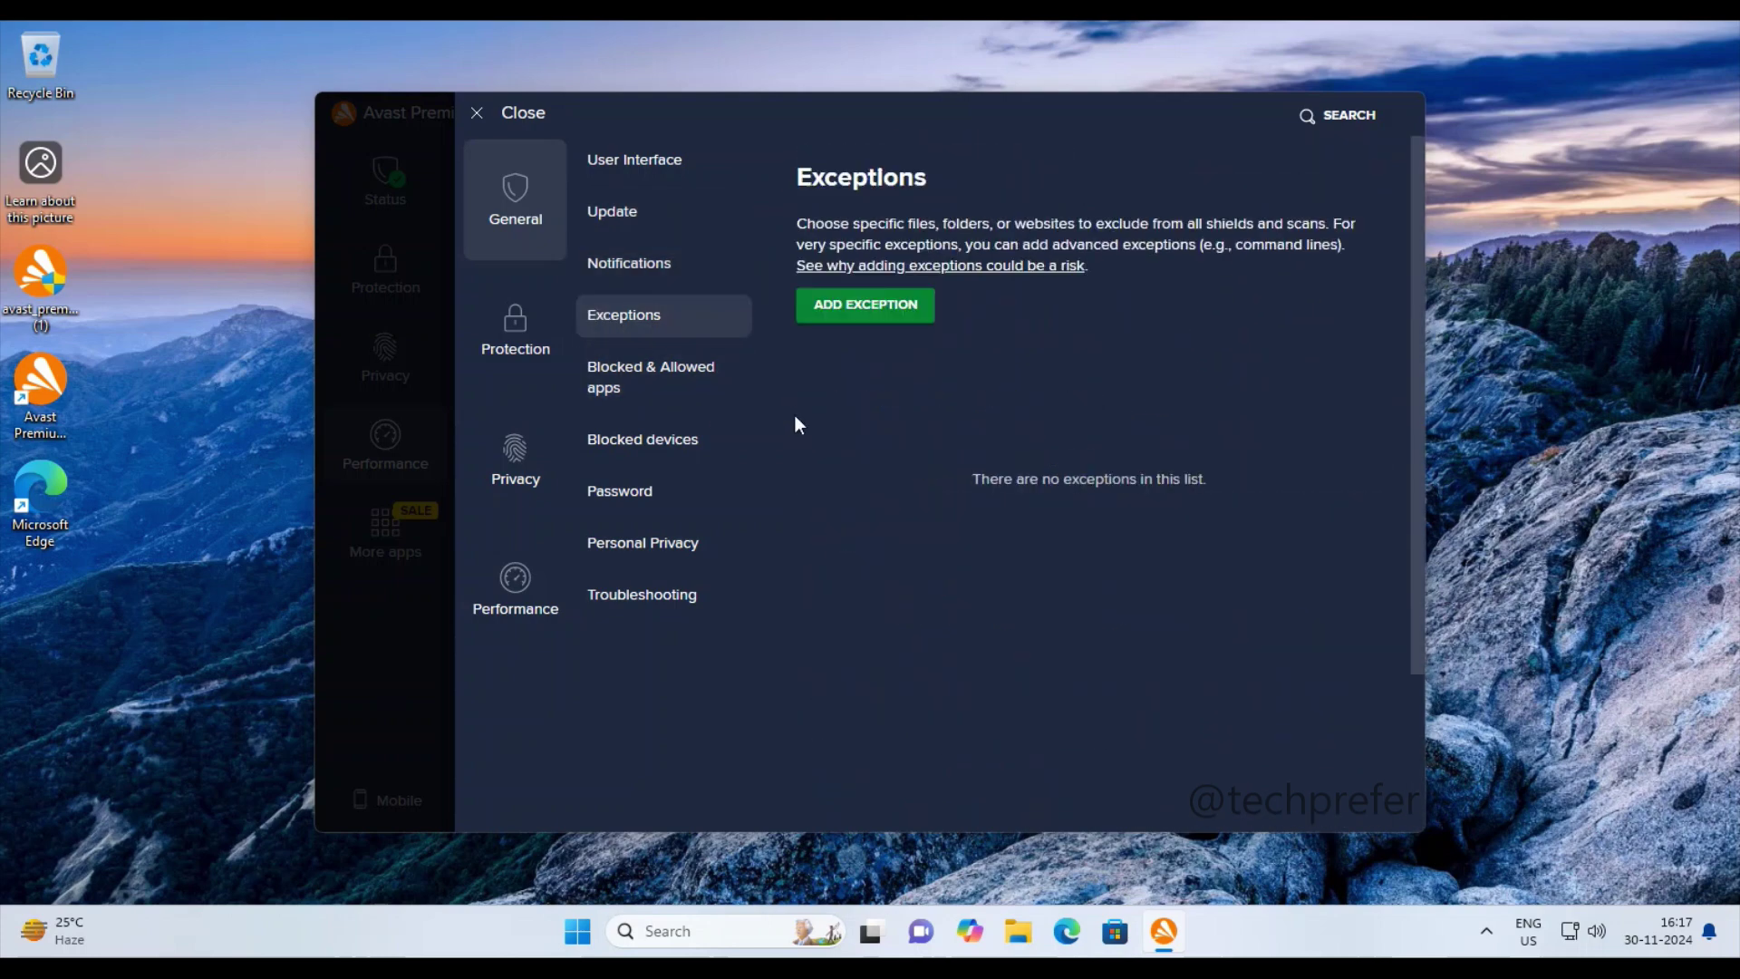
{"action": "left_click", "coordinate": [632, 386]}
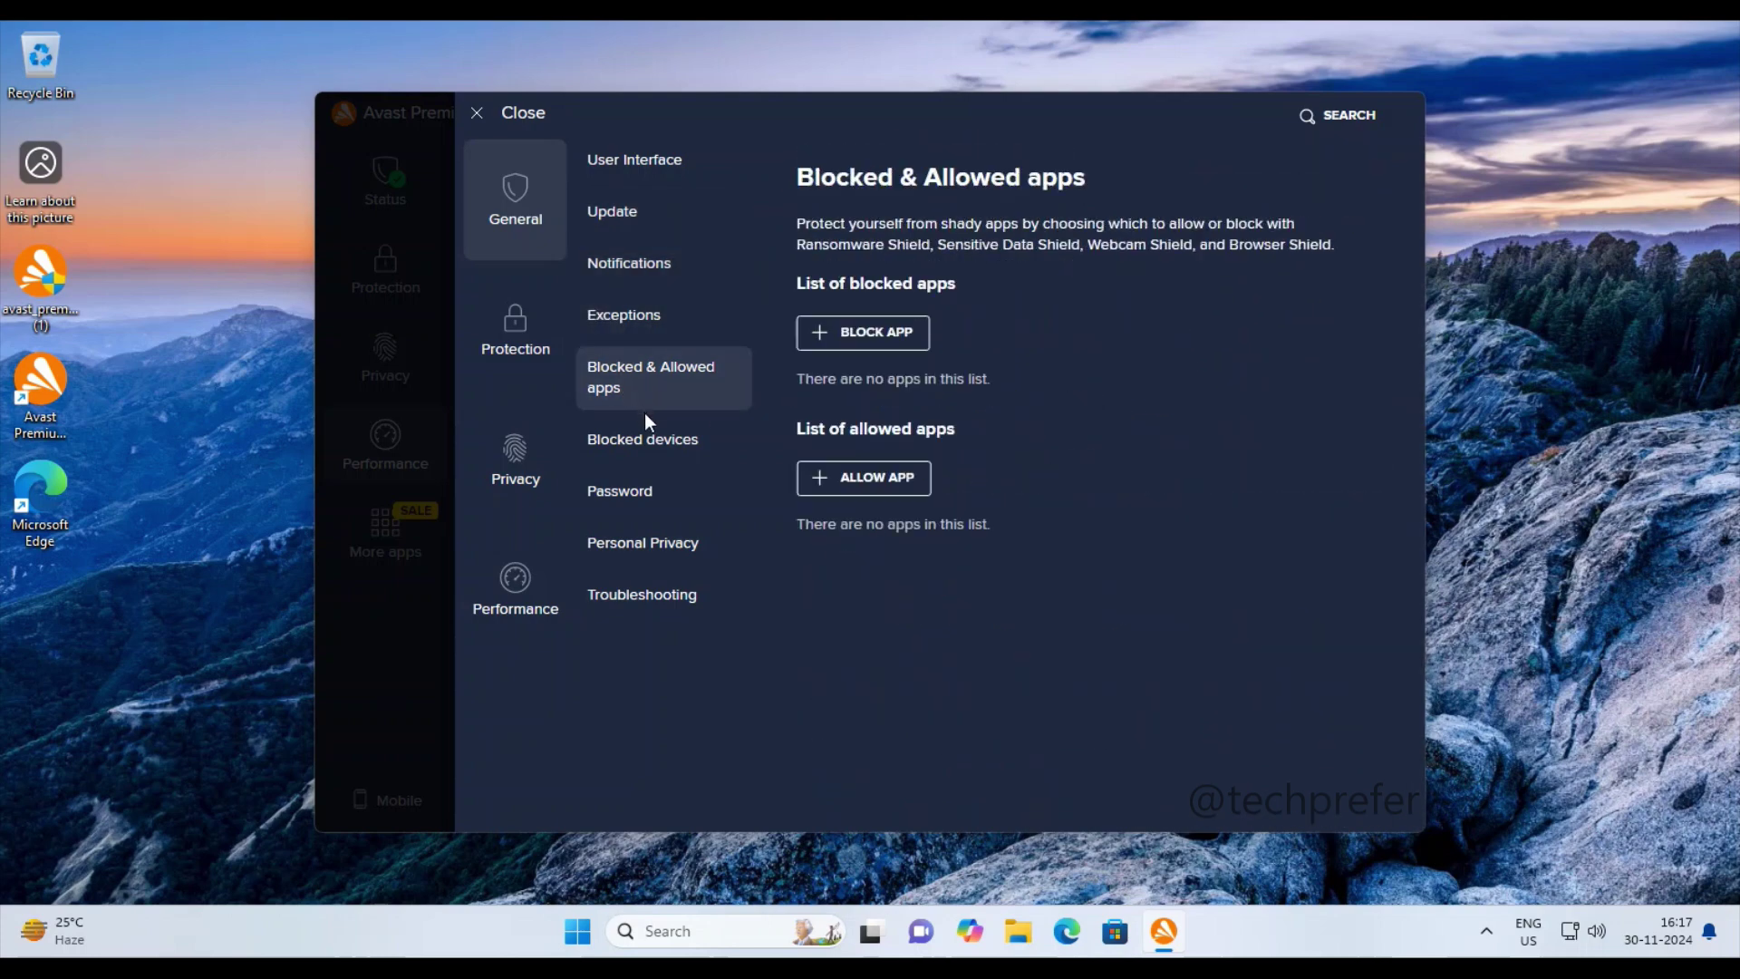
{"action": "left_click", "coordinate": [649, 454]}
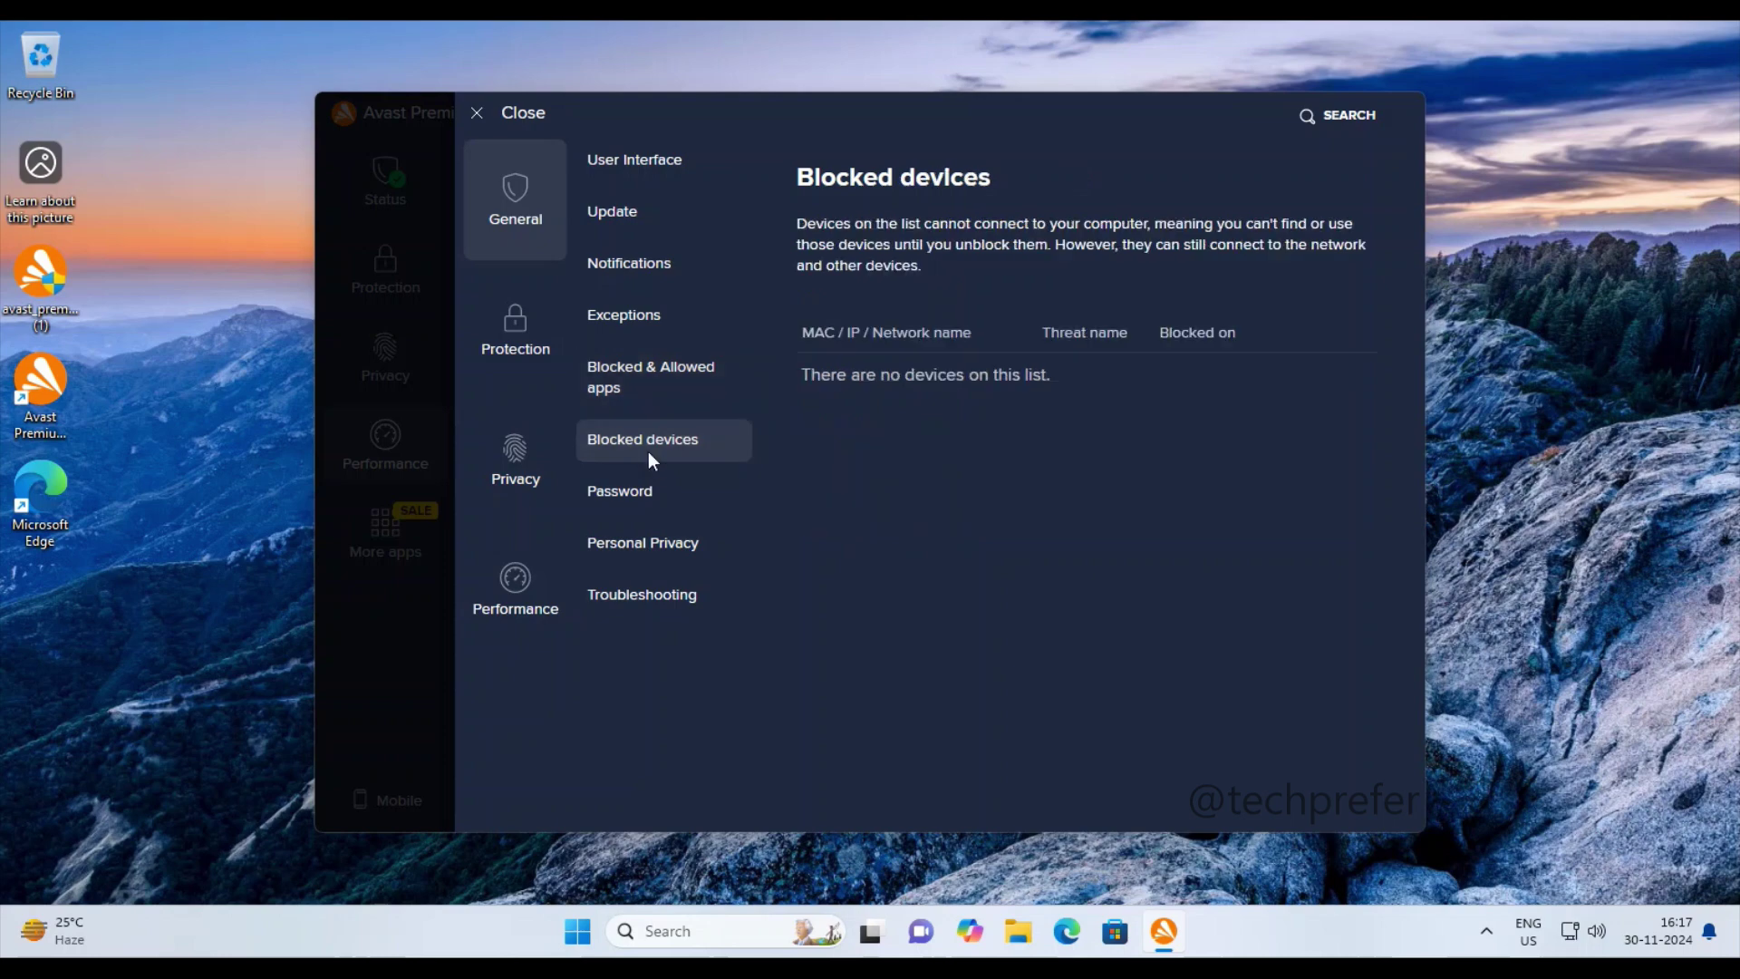
{"action": "left_click", "coordinate": [642, 497]}
{"action": "left_click", "coordinate": [680, 557]}
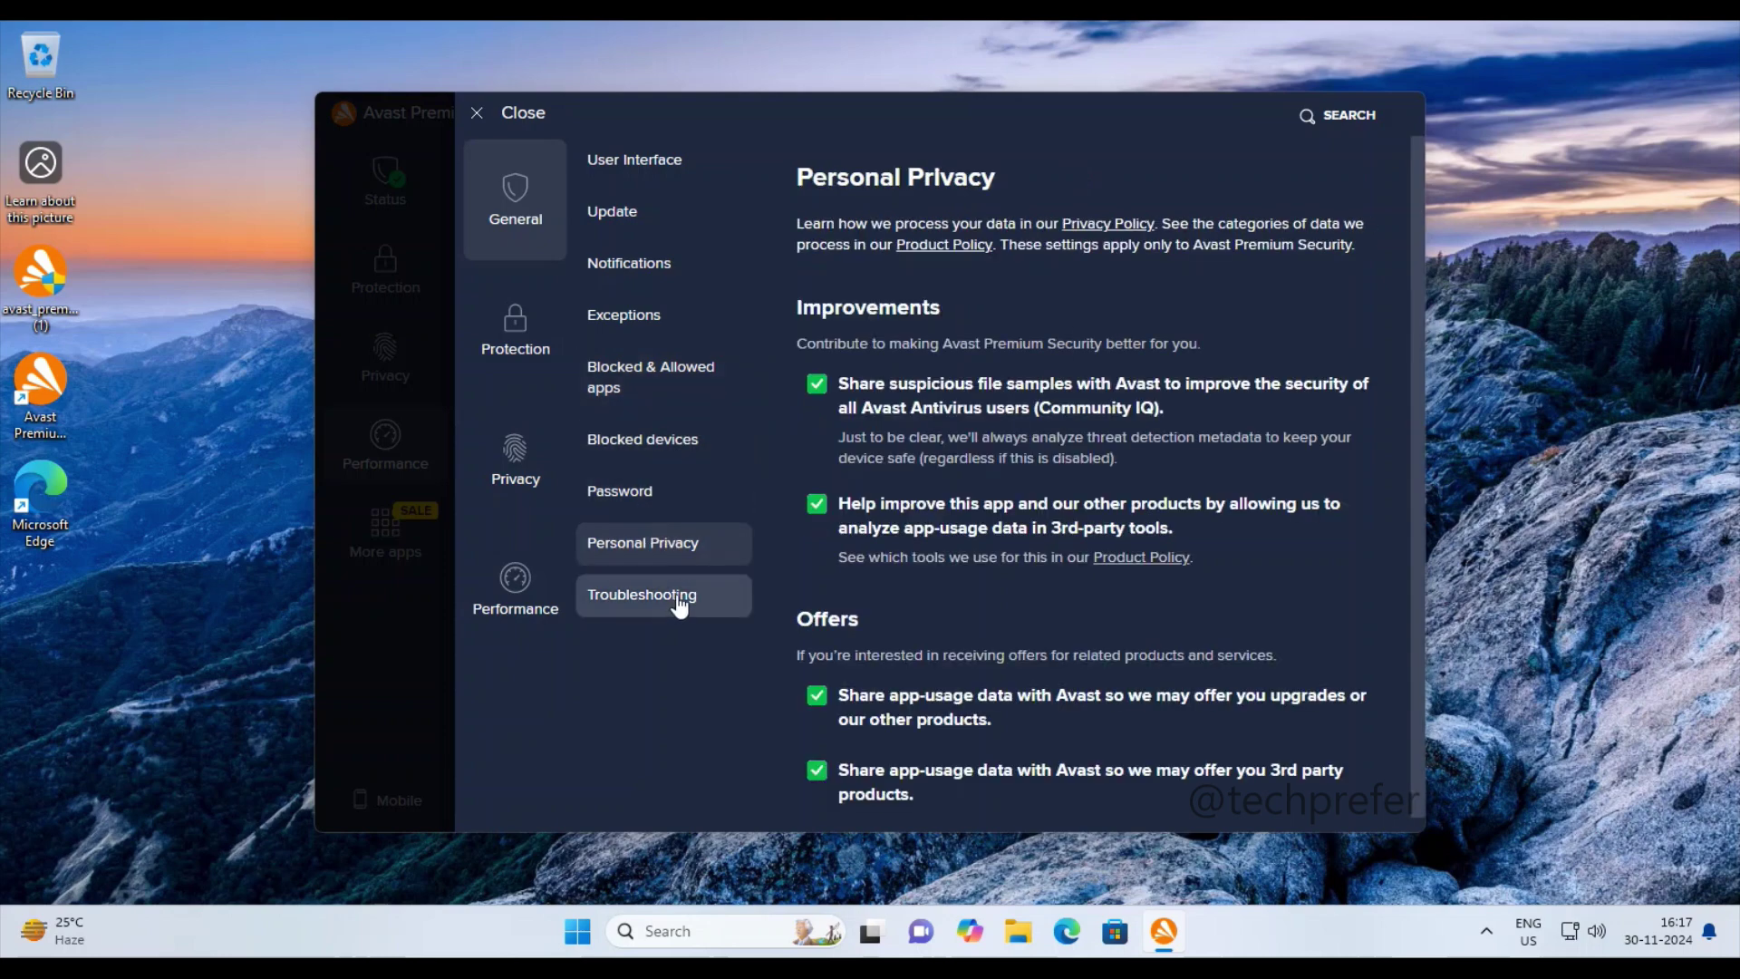
{"action": "scroll", "coordinate": [1013, 570], "scroll_direction": "down", "scroll_amount": 1}
Step: Examine the Troubleshooting settings, including the self-defense, repair, backup, reset, performance recording and log options
{"action": "left_click", "coordinate": [647, 605]}
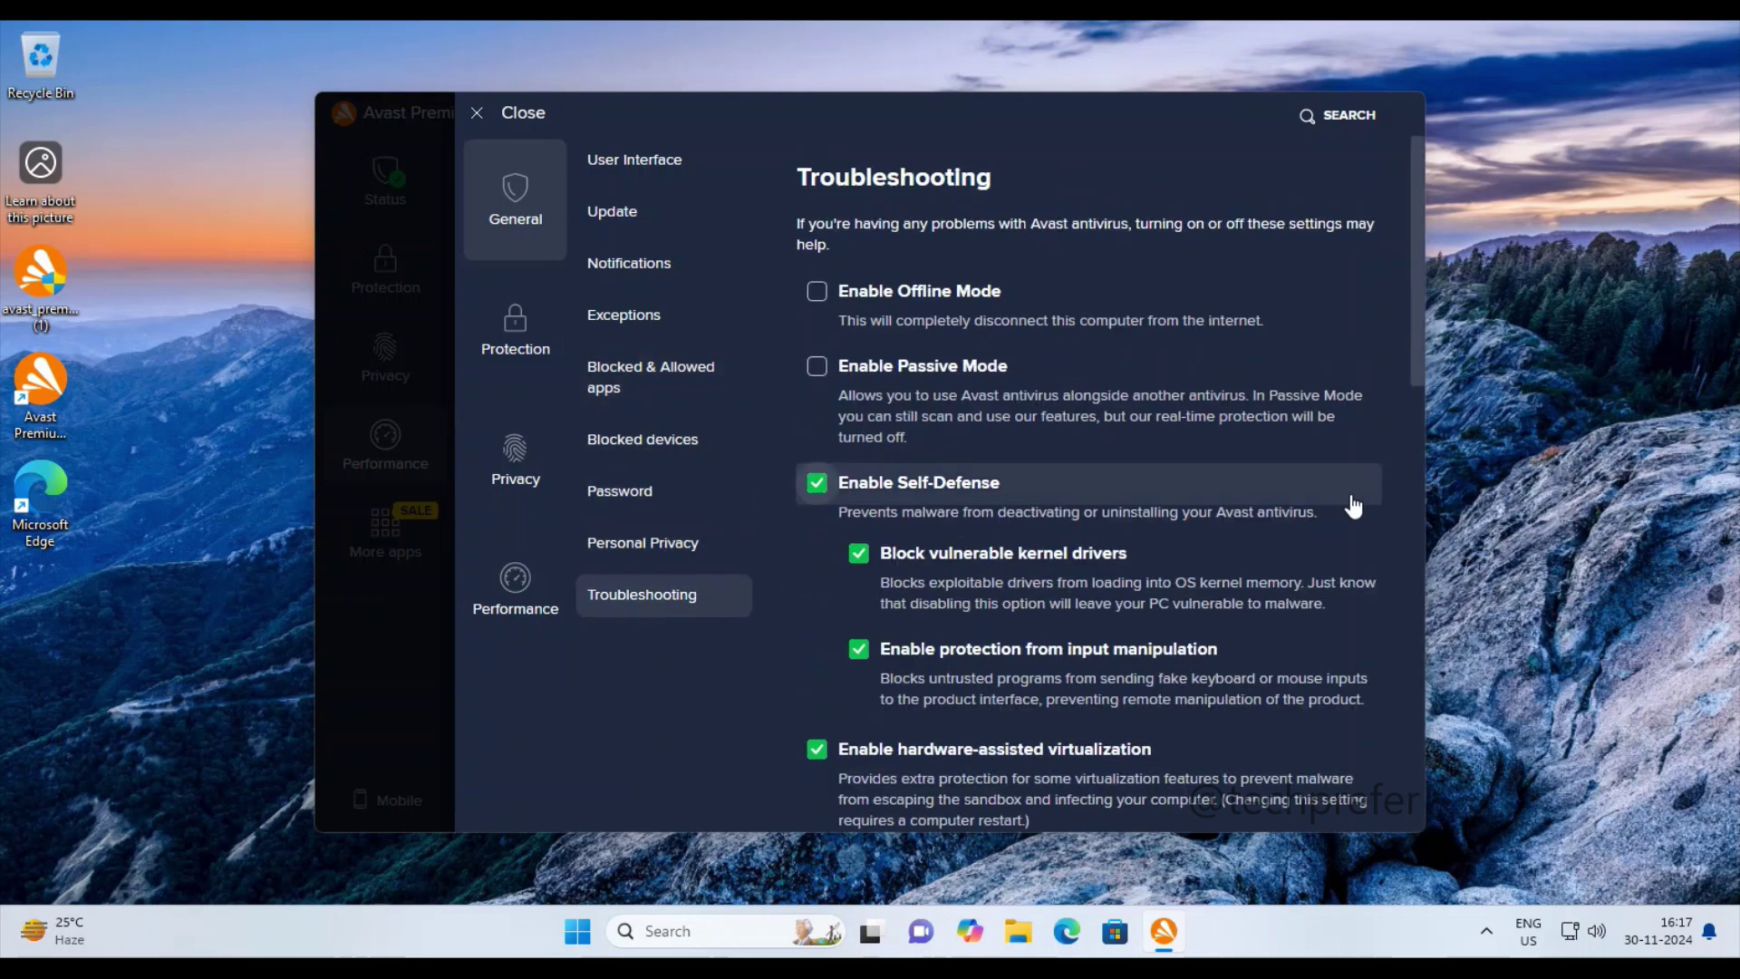
{"action": "scroll", "coordinate": [1351, 504], "scroll_direction": "down", "scroll_amount": 5}
{"action": "scroll", "coordinate": [1351, 507], "scroll_direction": "down", "scroll_amount": 3}
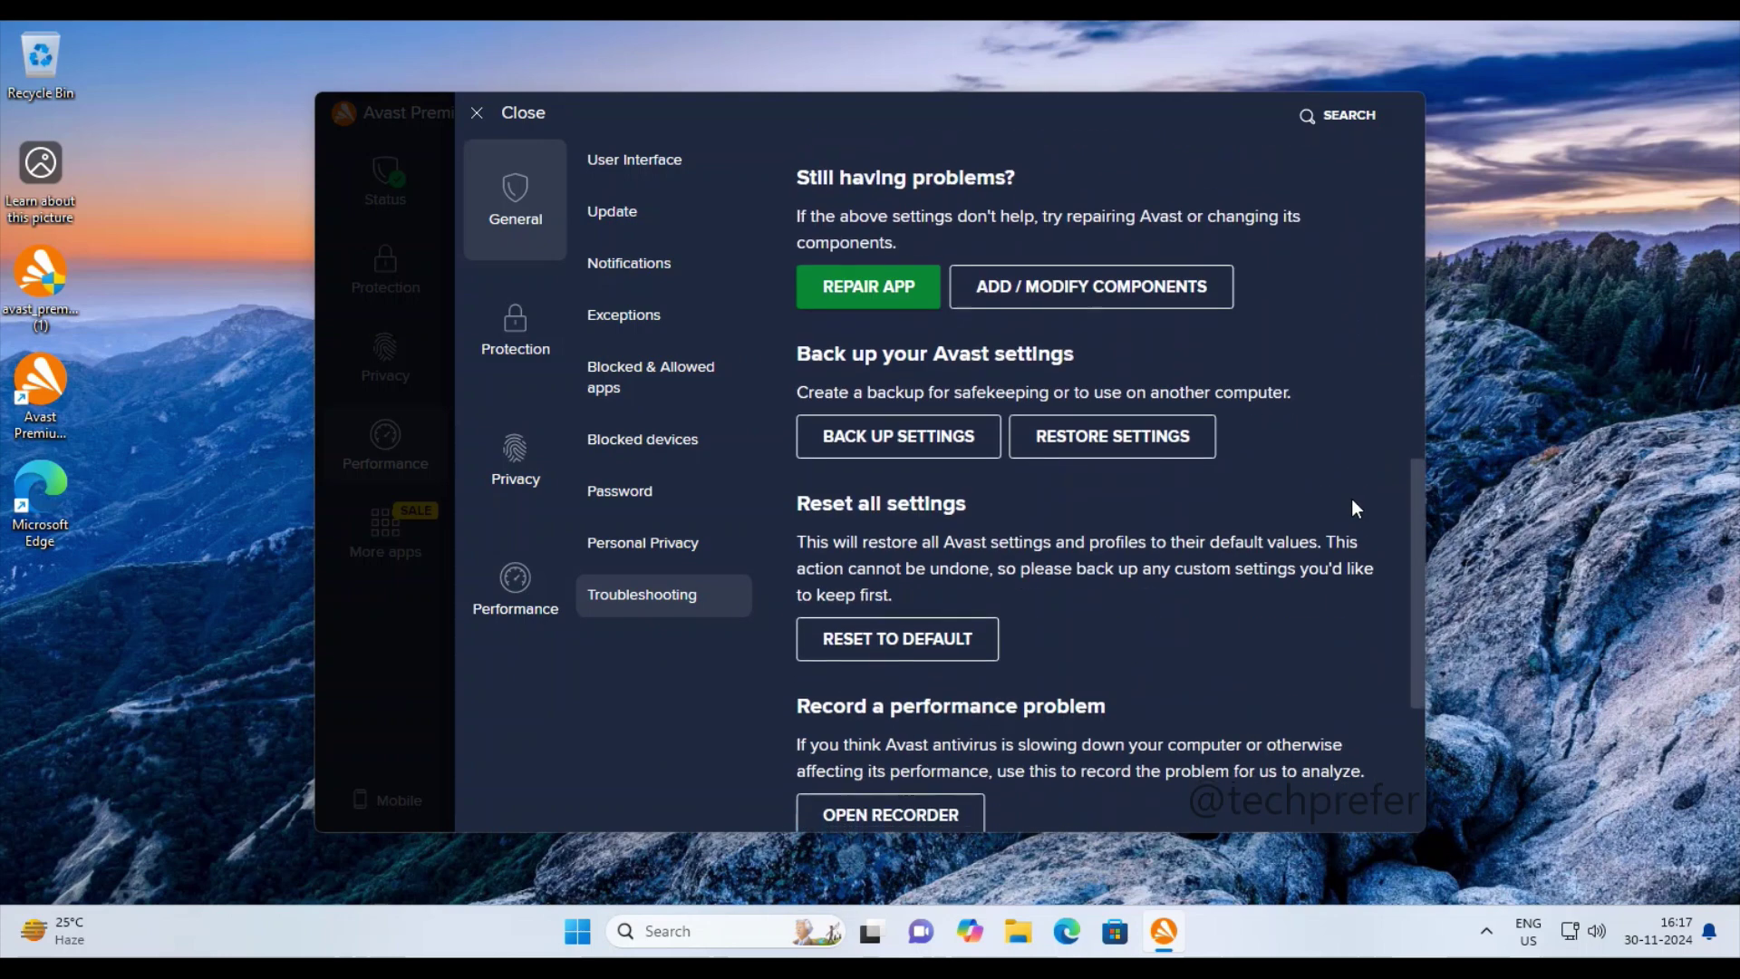
{"action": "scroll", "coordinate": [1355, 506], "scroll_direction": "down", "scroll_amount": 3}
{"action": "scroll", "coordinate": [1355, 498], "scroll_direction": "down", "scroll_amount": 2}
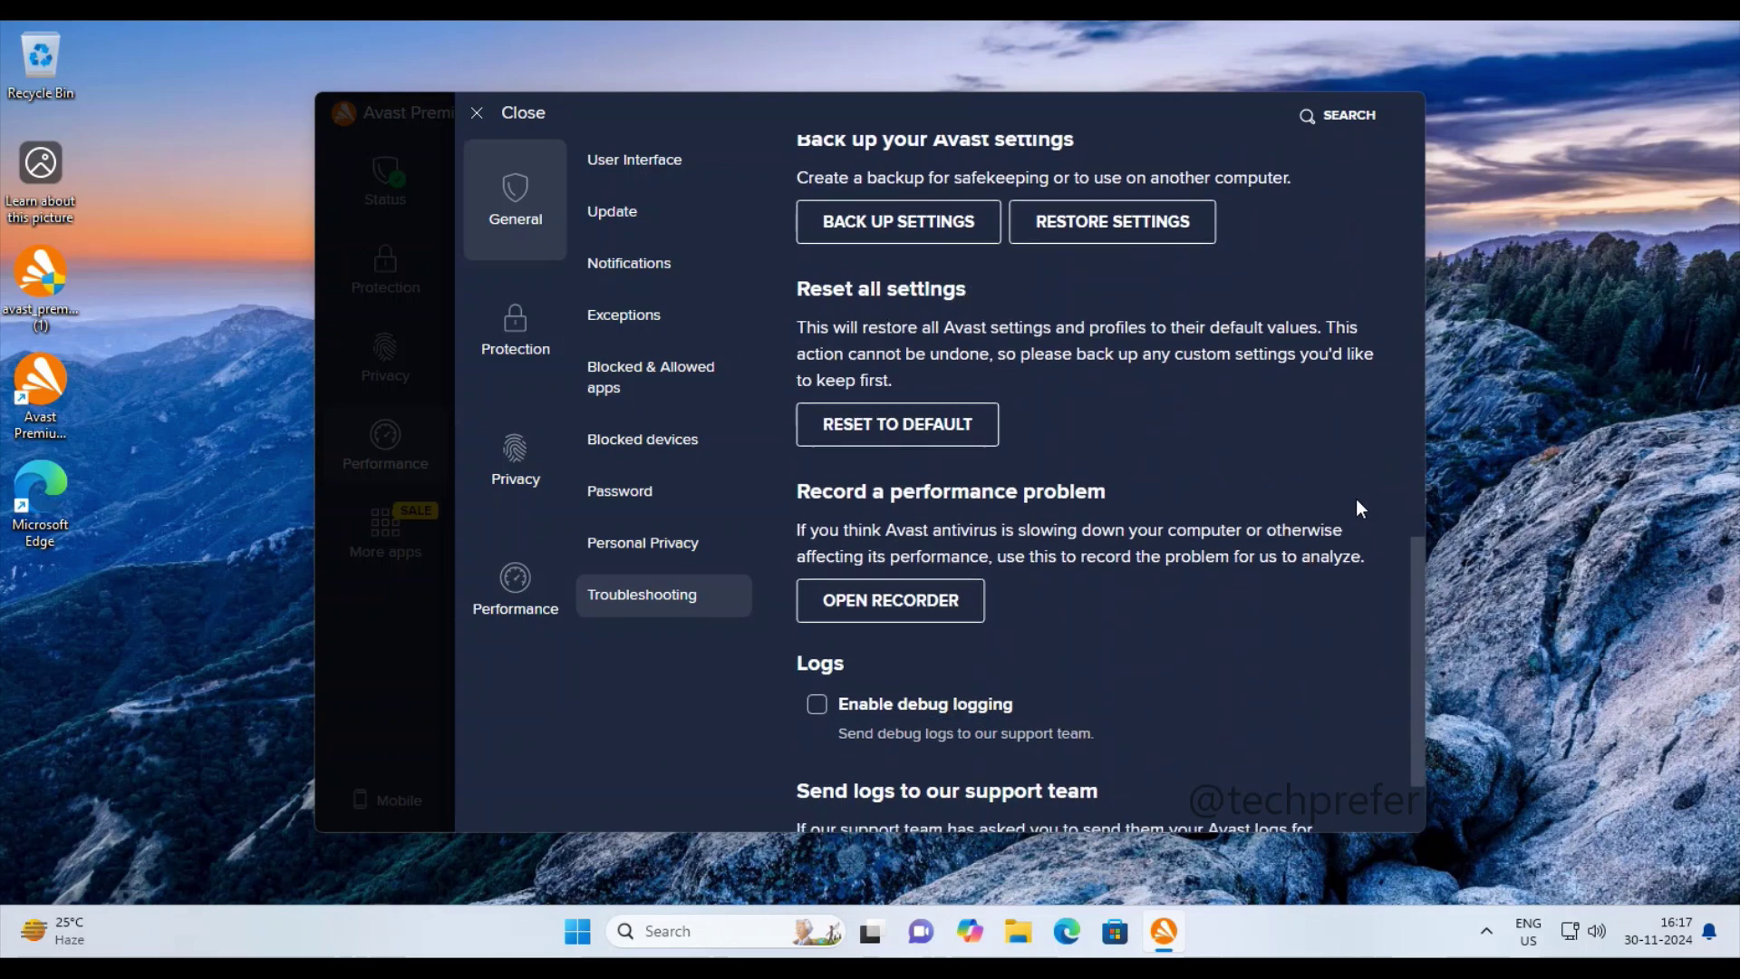
{"action": "scroll", "coordinate": [1356, 498], "scroll_direction": "up", "scroll_amount": 5}
{"action": "scroll", "coordinate": [1357, 500], "scroll_direction": "up", "scroll_amount": 1}
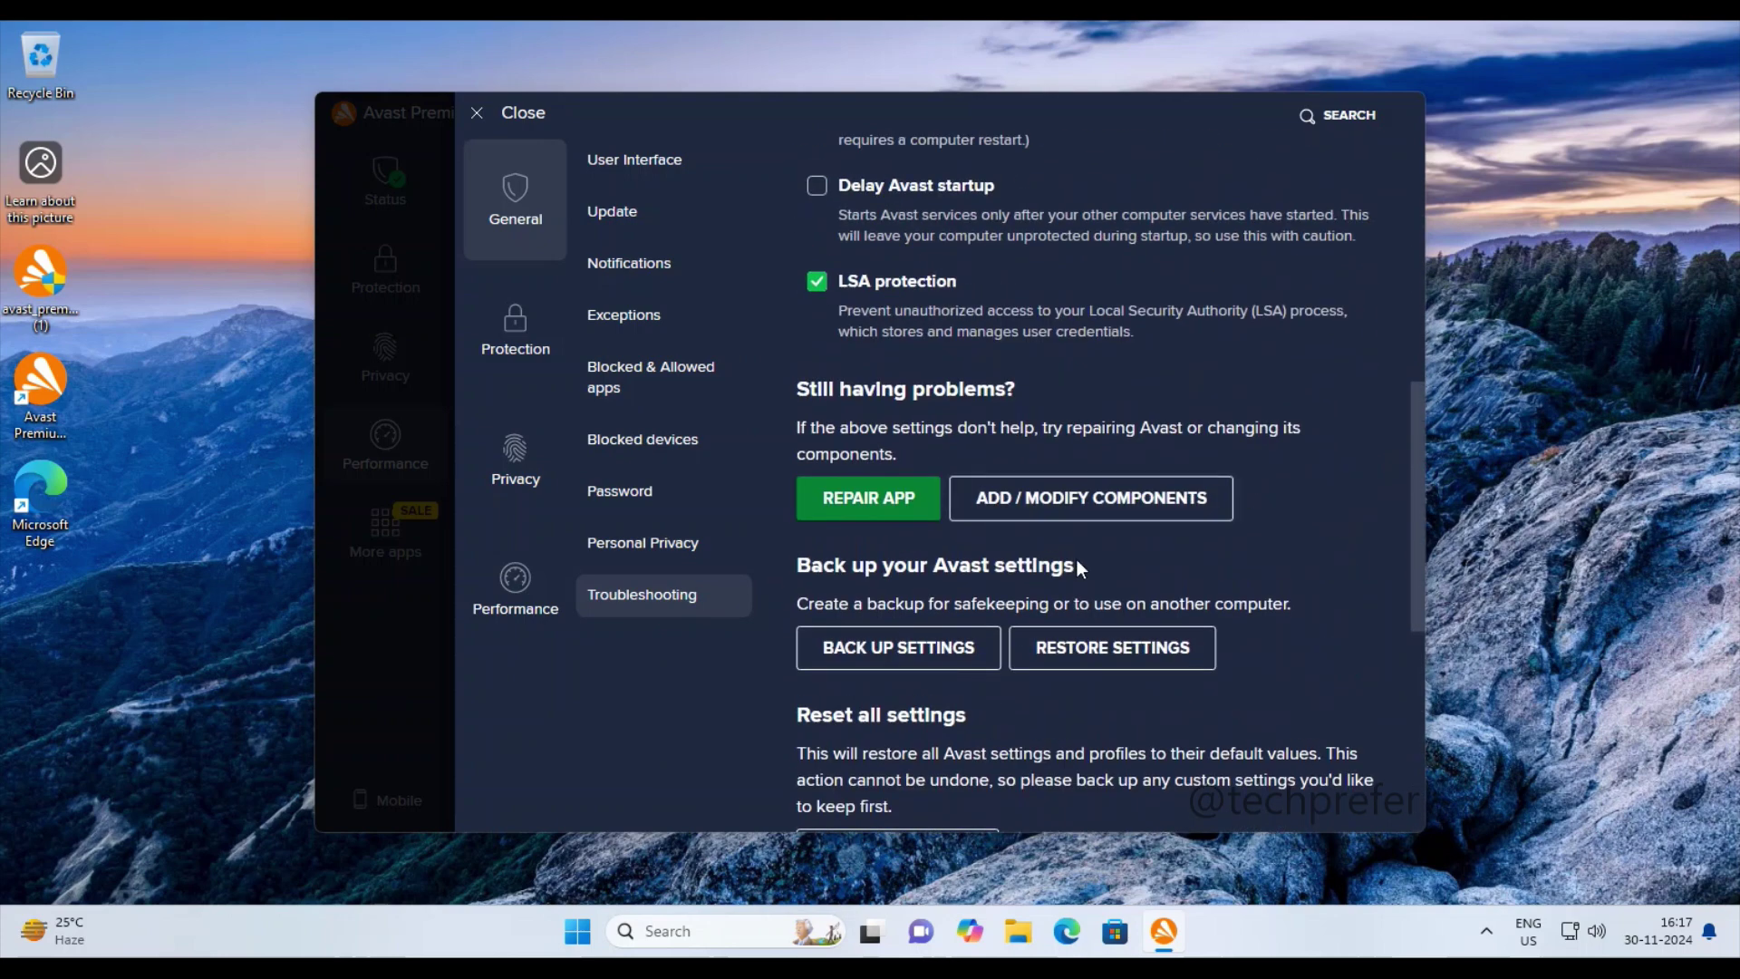
Step: Look at the installable components in the add or modify setup, decline authorization of the customization, and close the setup
{"action": "left_click", "coordinate": [1094, 512]}
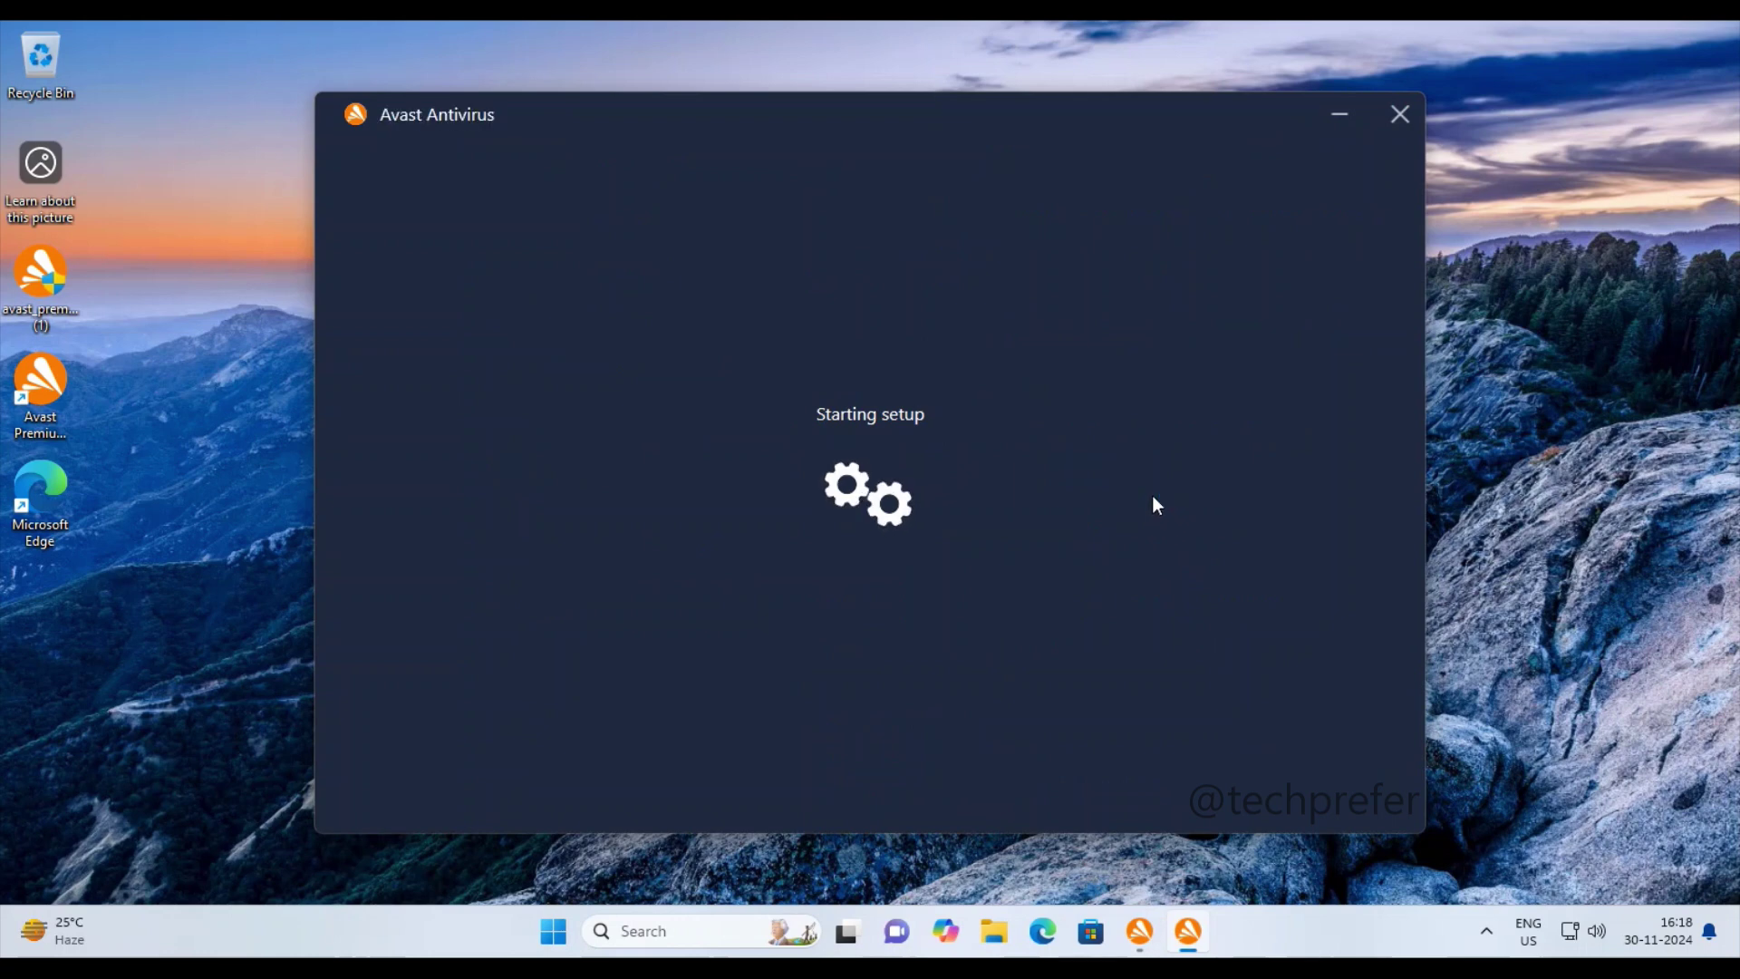
{"action": "left_click", "coordinate": [1401, 112]}
{"action": "left_click", "coordinate": [1025, 584]}
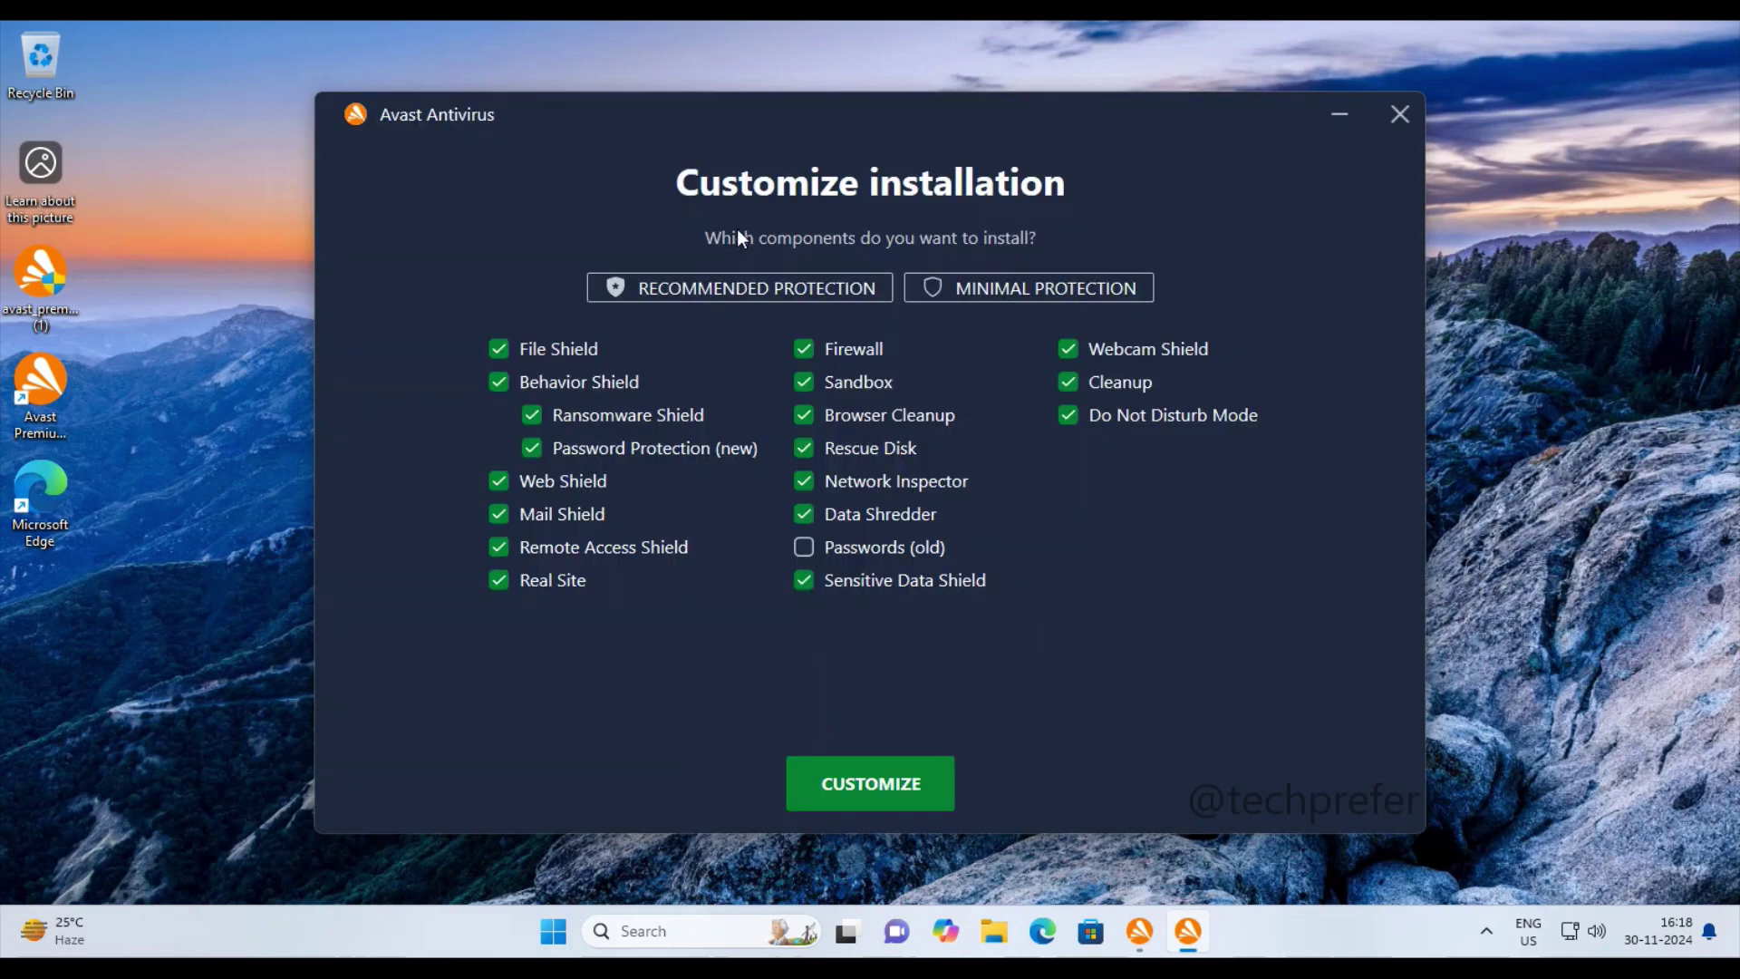
{"action": "left_click", "coordinate": [895, 776]}
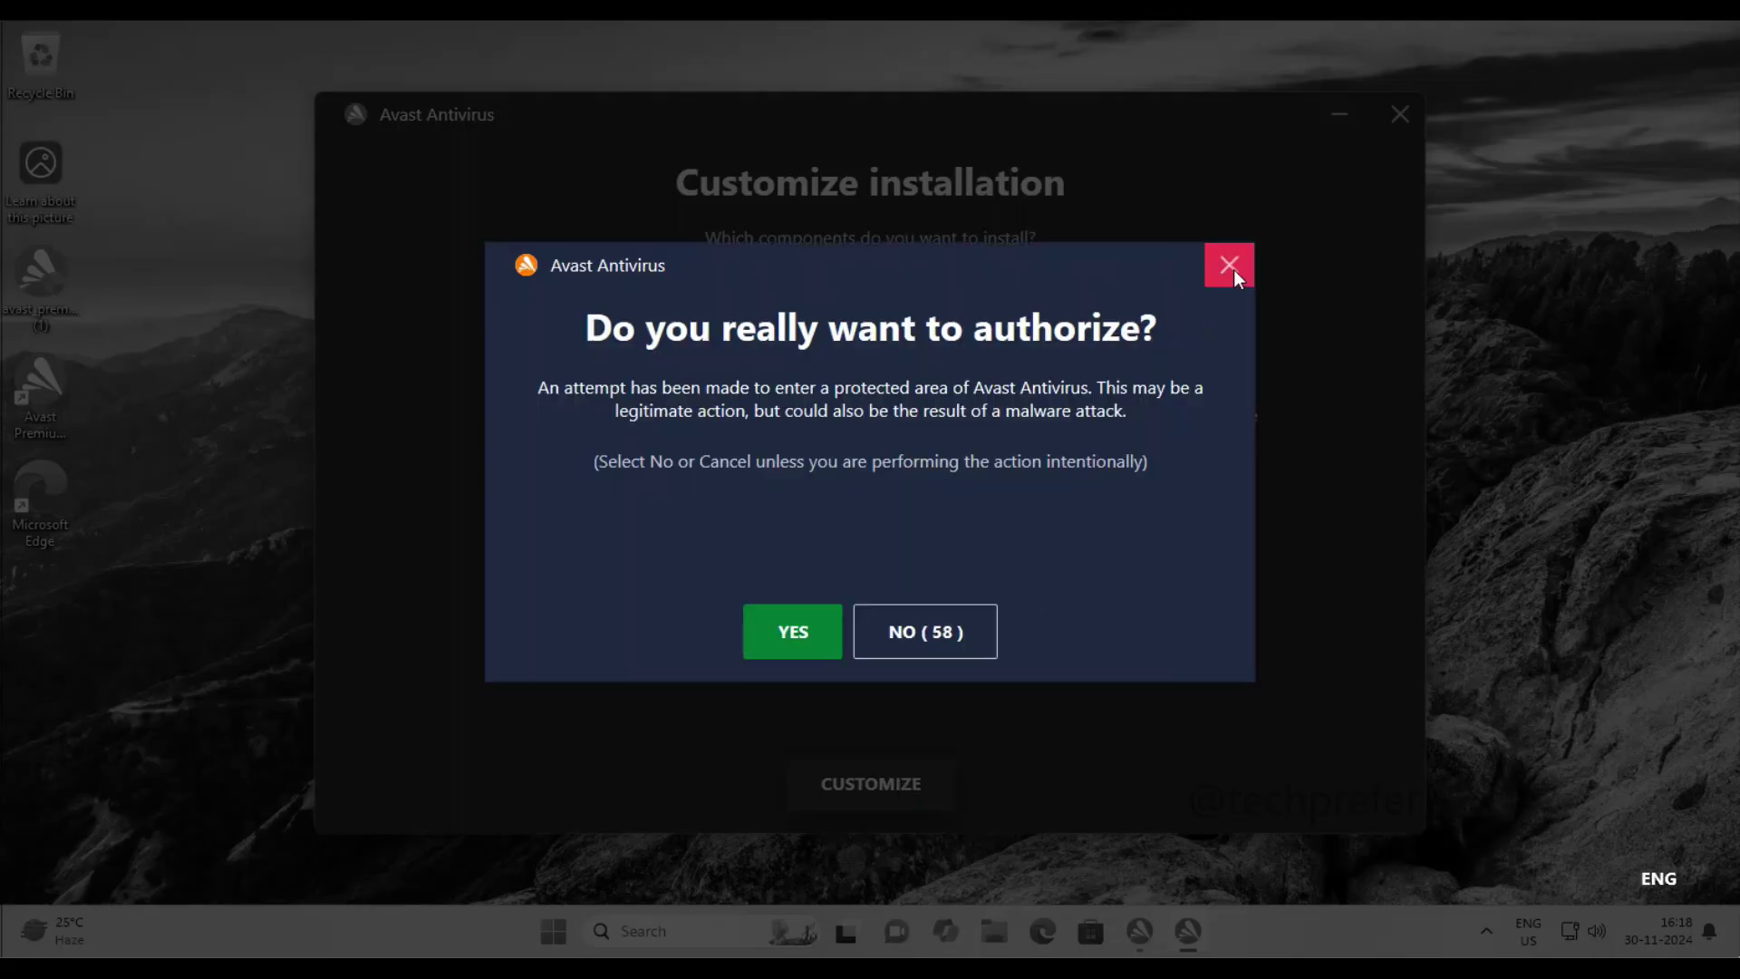
{"action": "left_click", "coordinate": [939, 635]}
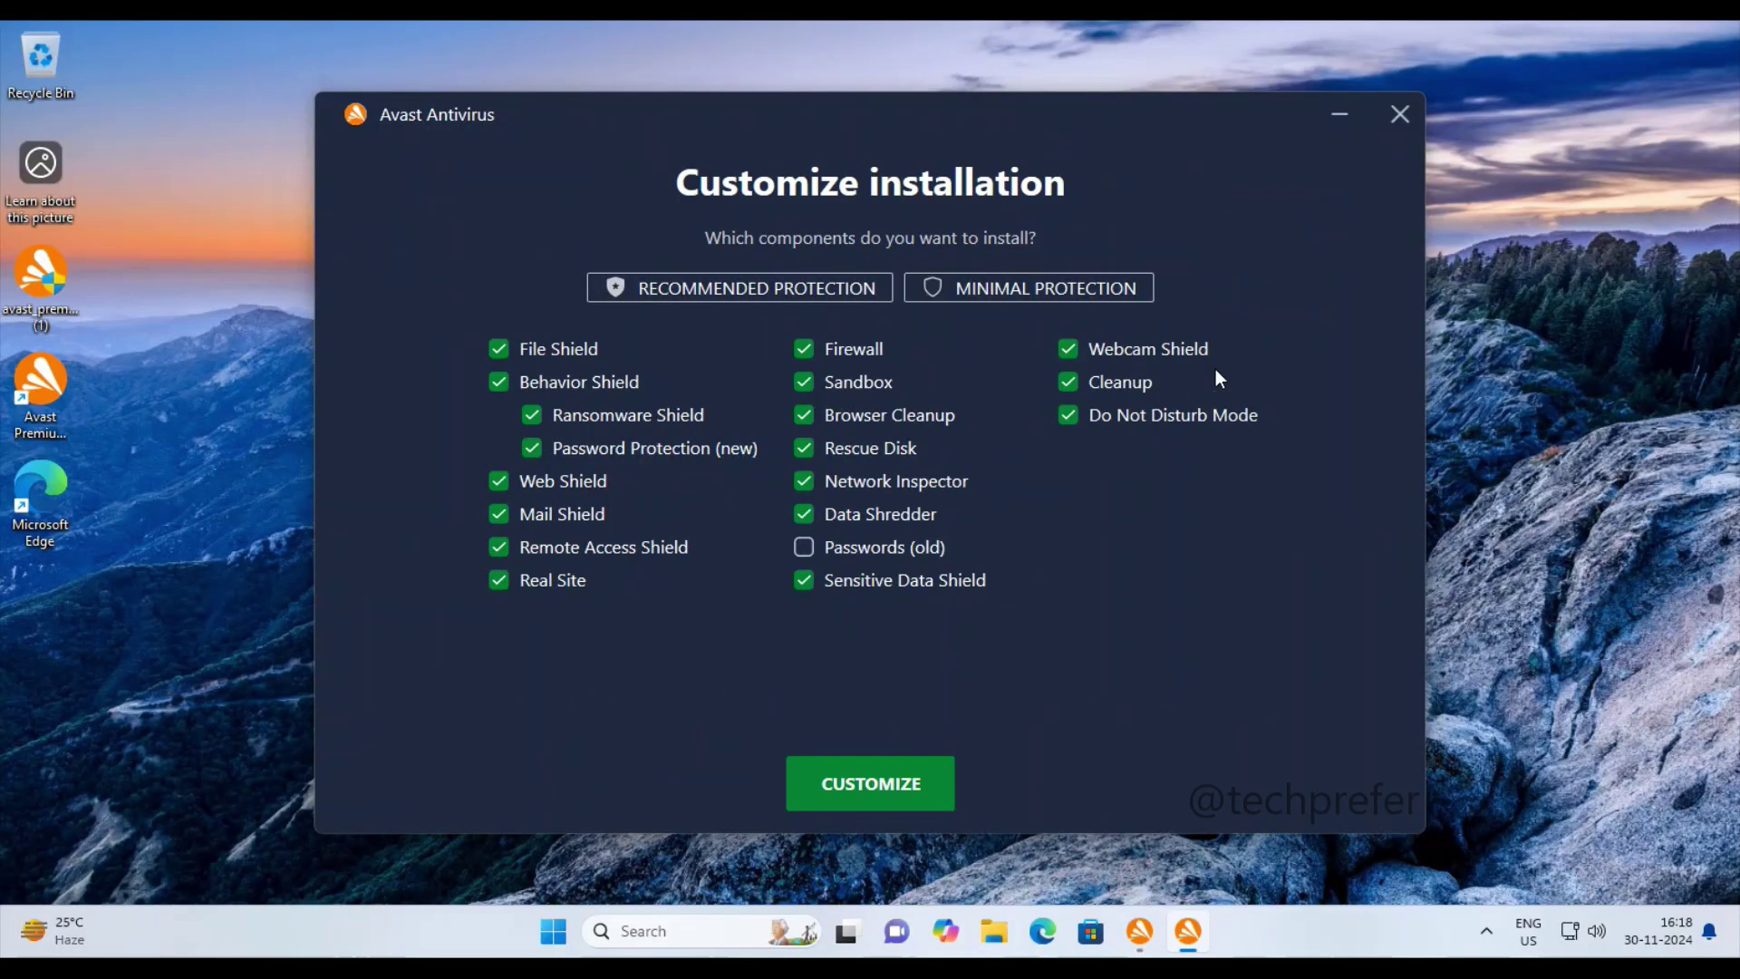
{"action": "left_click", "coordinate": [1382, 130]}
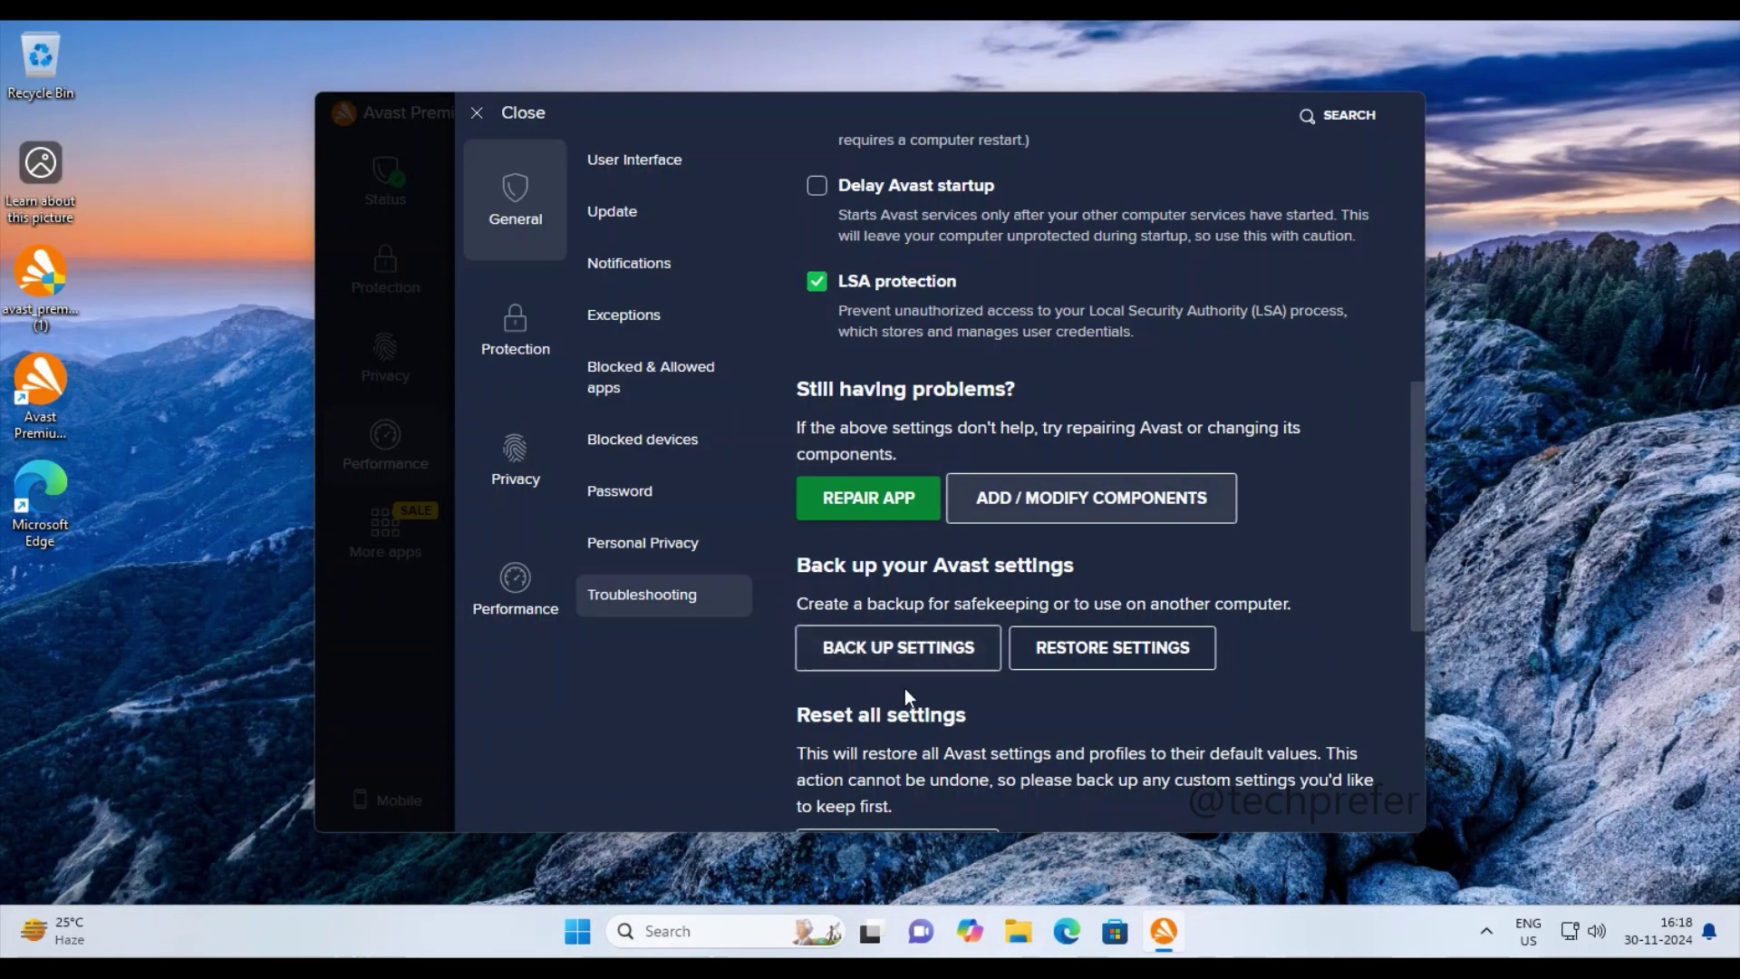
Step: Look at the save dialog for backing up the settings, cancel it, and examine the remaining Troubleshooting options down to sending logs
{"action": "left_click", "coordinate": [956, 654]}
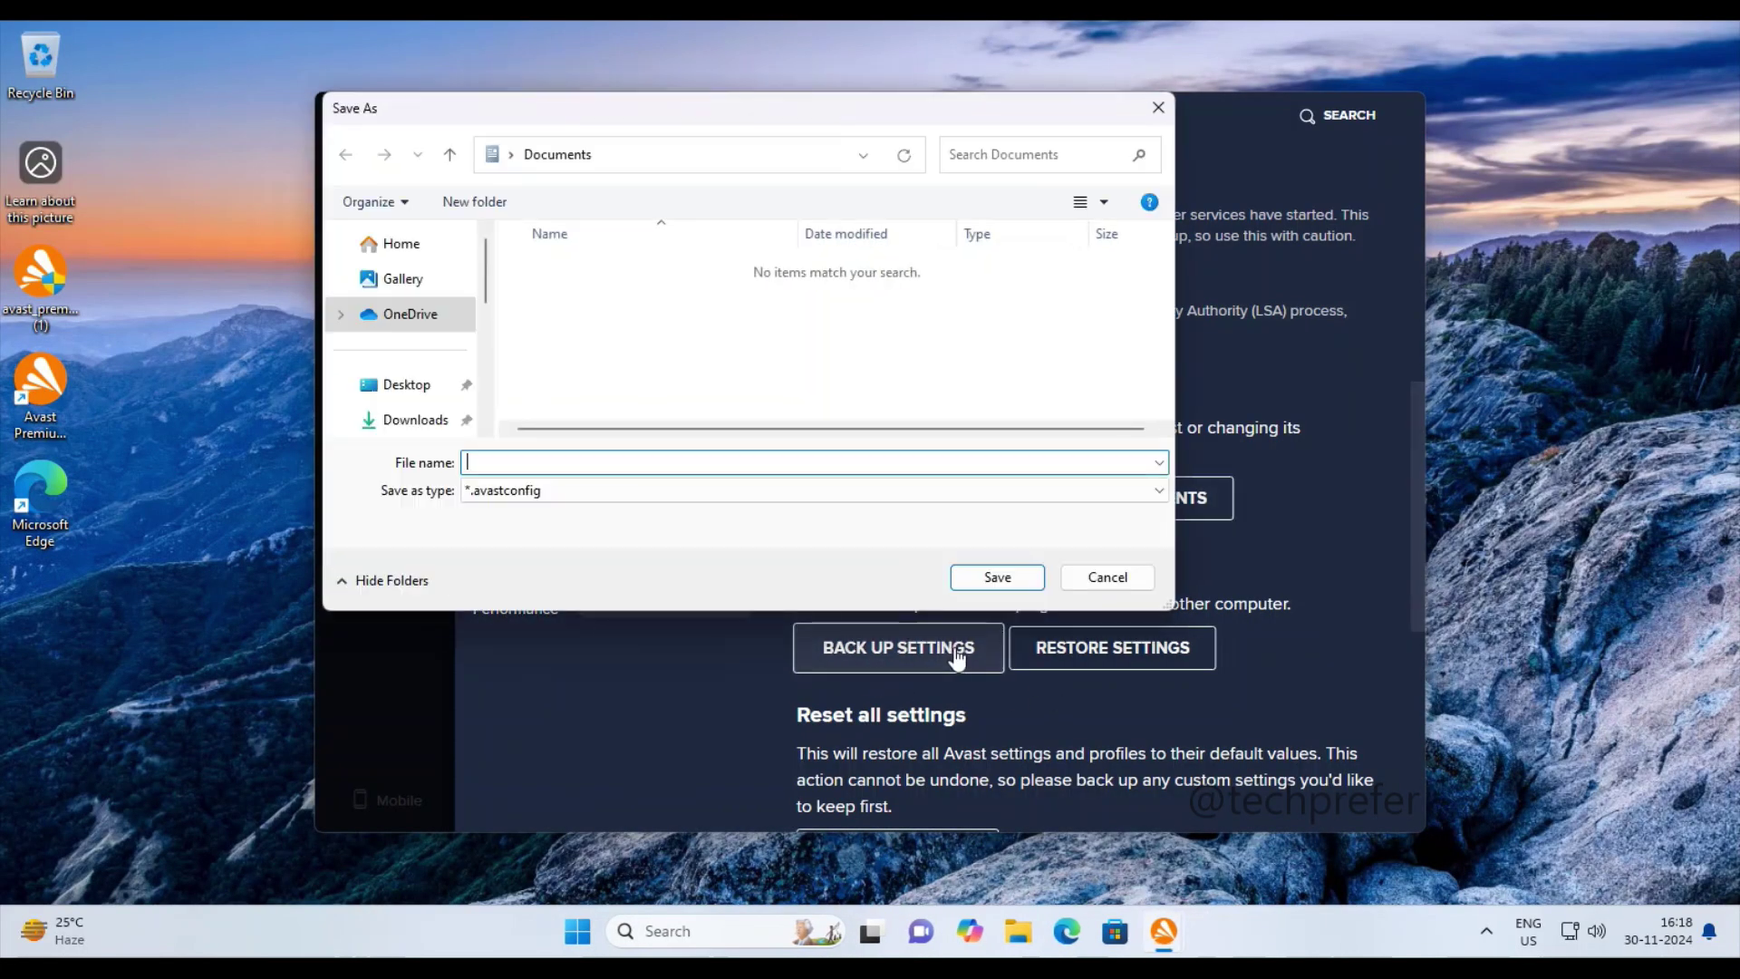
{"action": "left_click", "coordinate": [1113, 580]}
{"action": "scroll", "coordinate": [1047, 741], "scroll_direction": "down", "scroll_amount": 3}
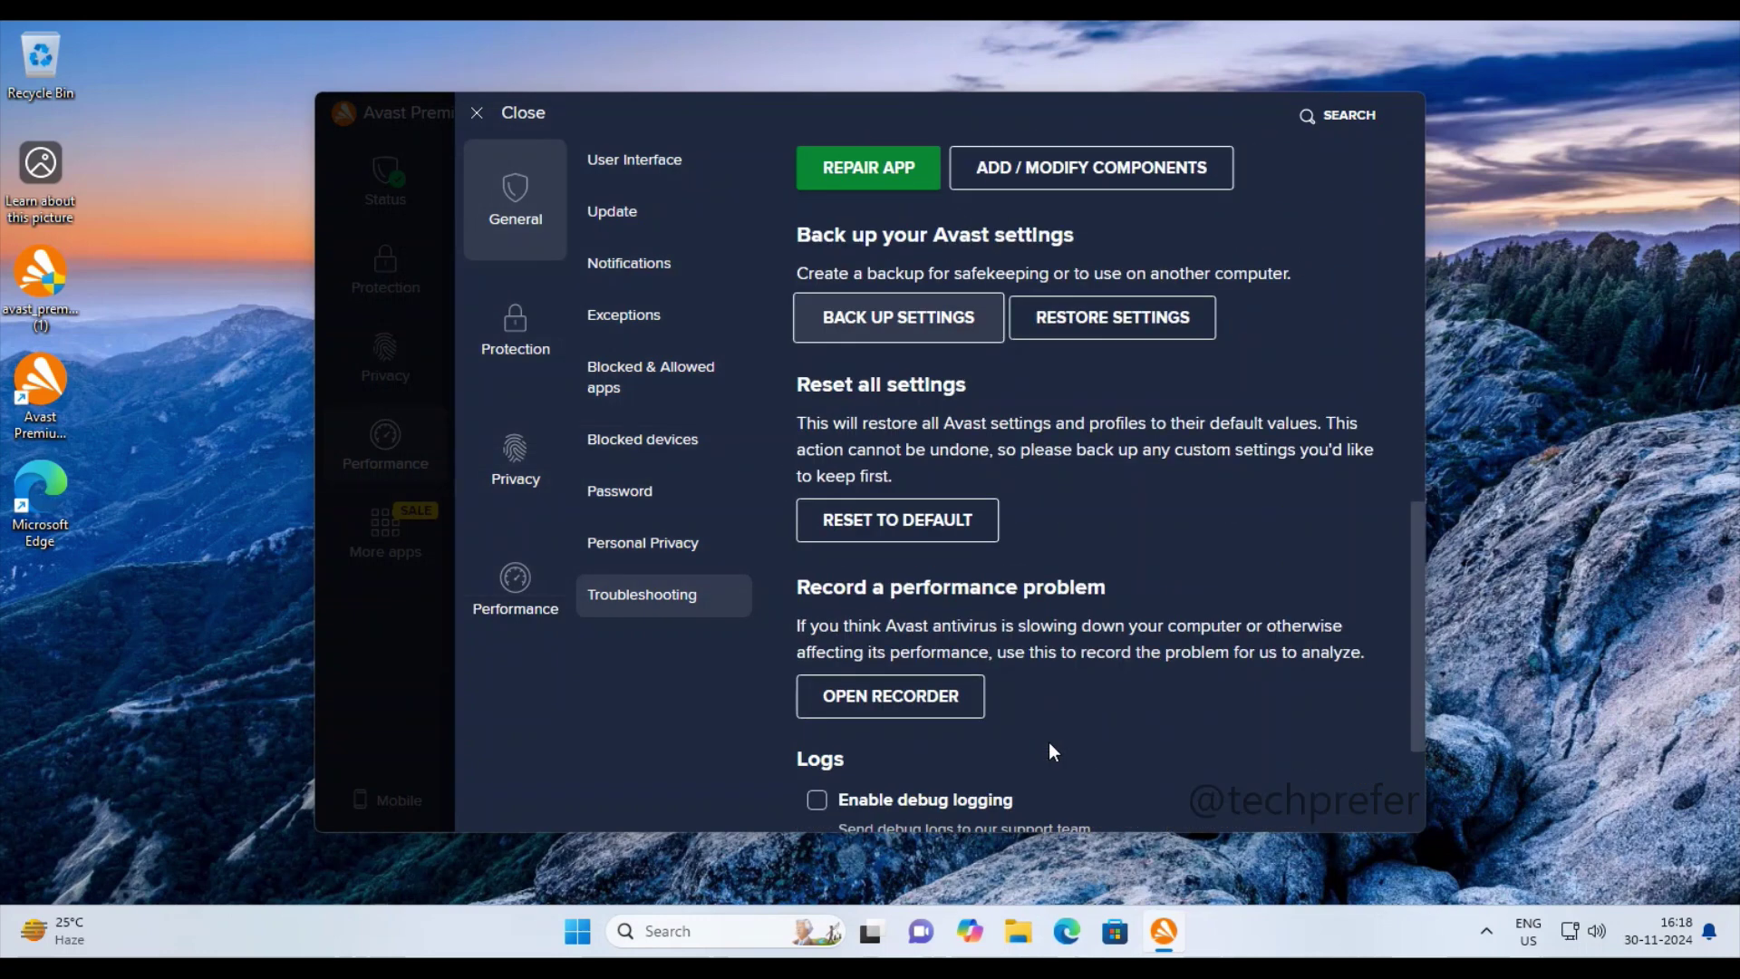
{"action": "scroll", "coordinate": [1049, 744], "scroll_direction": "down", "scroll_amount": 3}
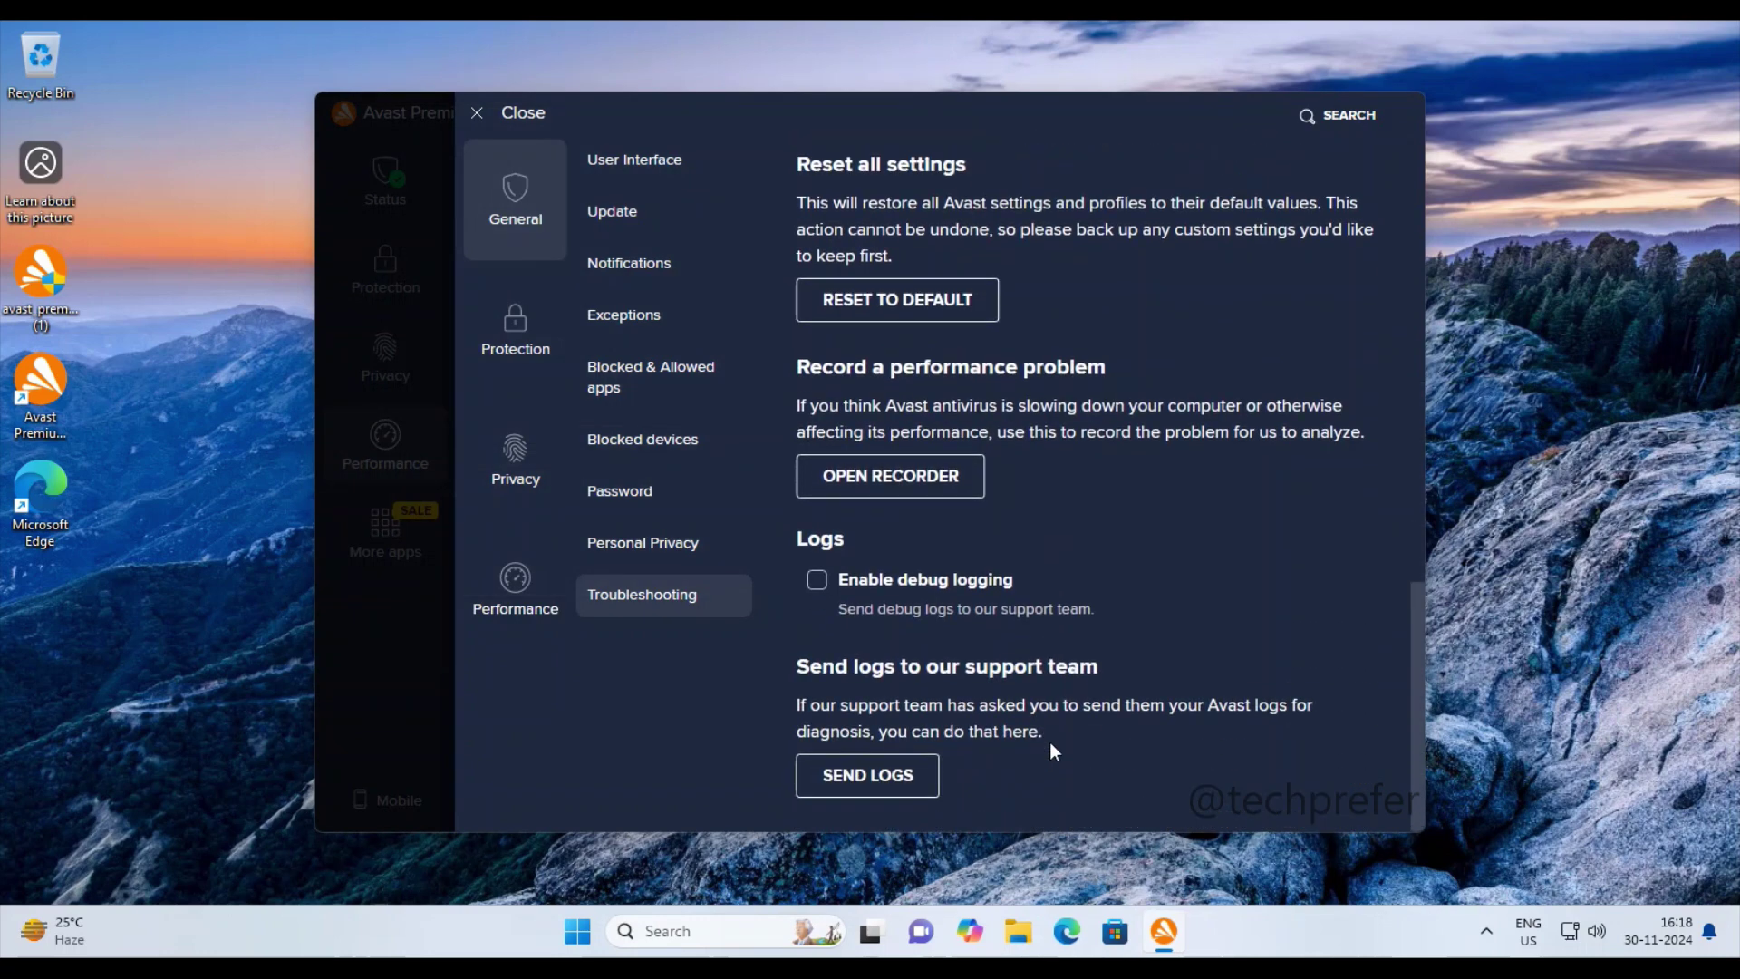
Step: Examine the Protection settings for Virus Scans, covering the Full Virus, Targeted, Explorer and Boot-Time Scan options
{"action": "left_click", "coordinate": [517, 338]}
{"action": "left_click", "coordinate": [675, 221]}
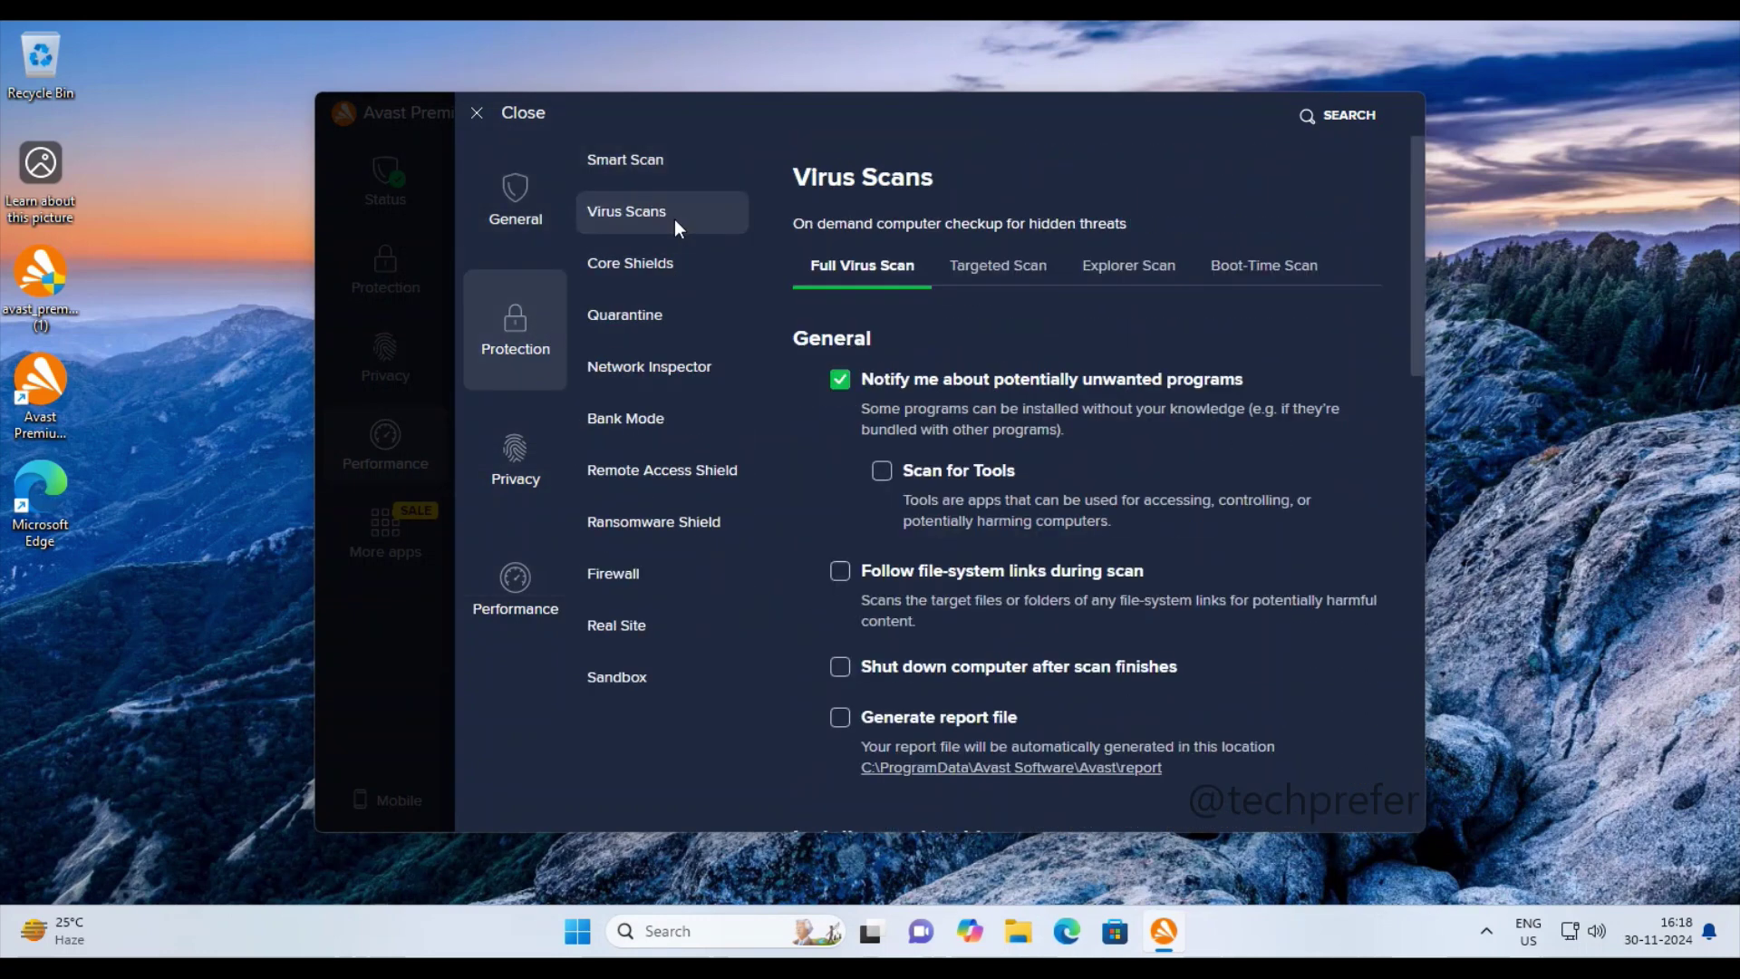
{"action": "scroll", "coordinate": [1306, 580], "scroll_direction": "down", "scroll_amount": 8}
{"action": "scroll", "coordinate": [1311, 626], "scroll_direction": "down", "scroll_amount": 5}
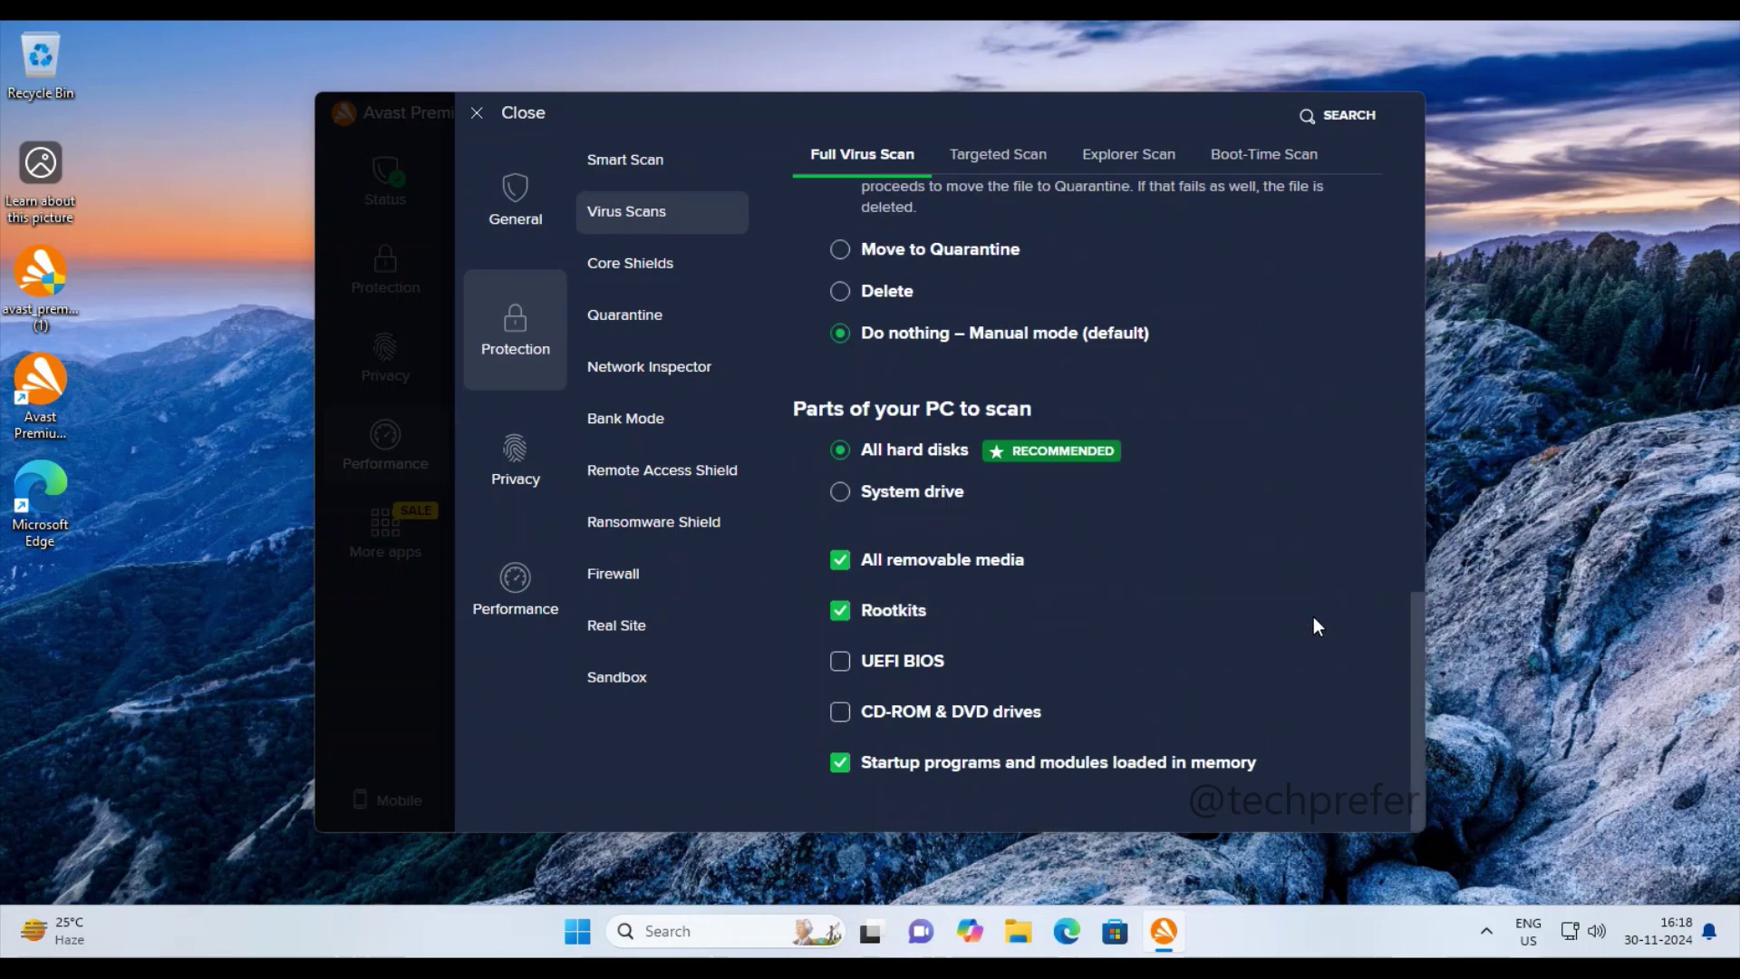
{"action": "scroll", "coordinate": [1317, 626], "scroll_direction": "up", "scroll_amount": 10}
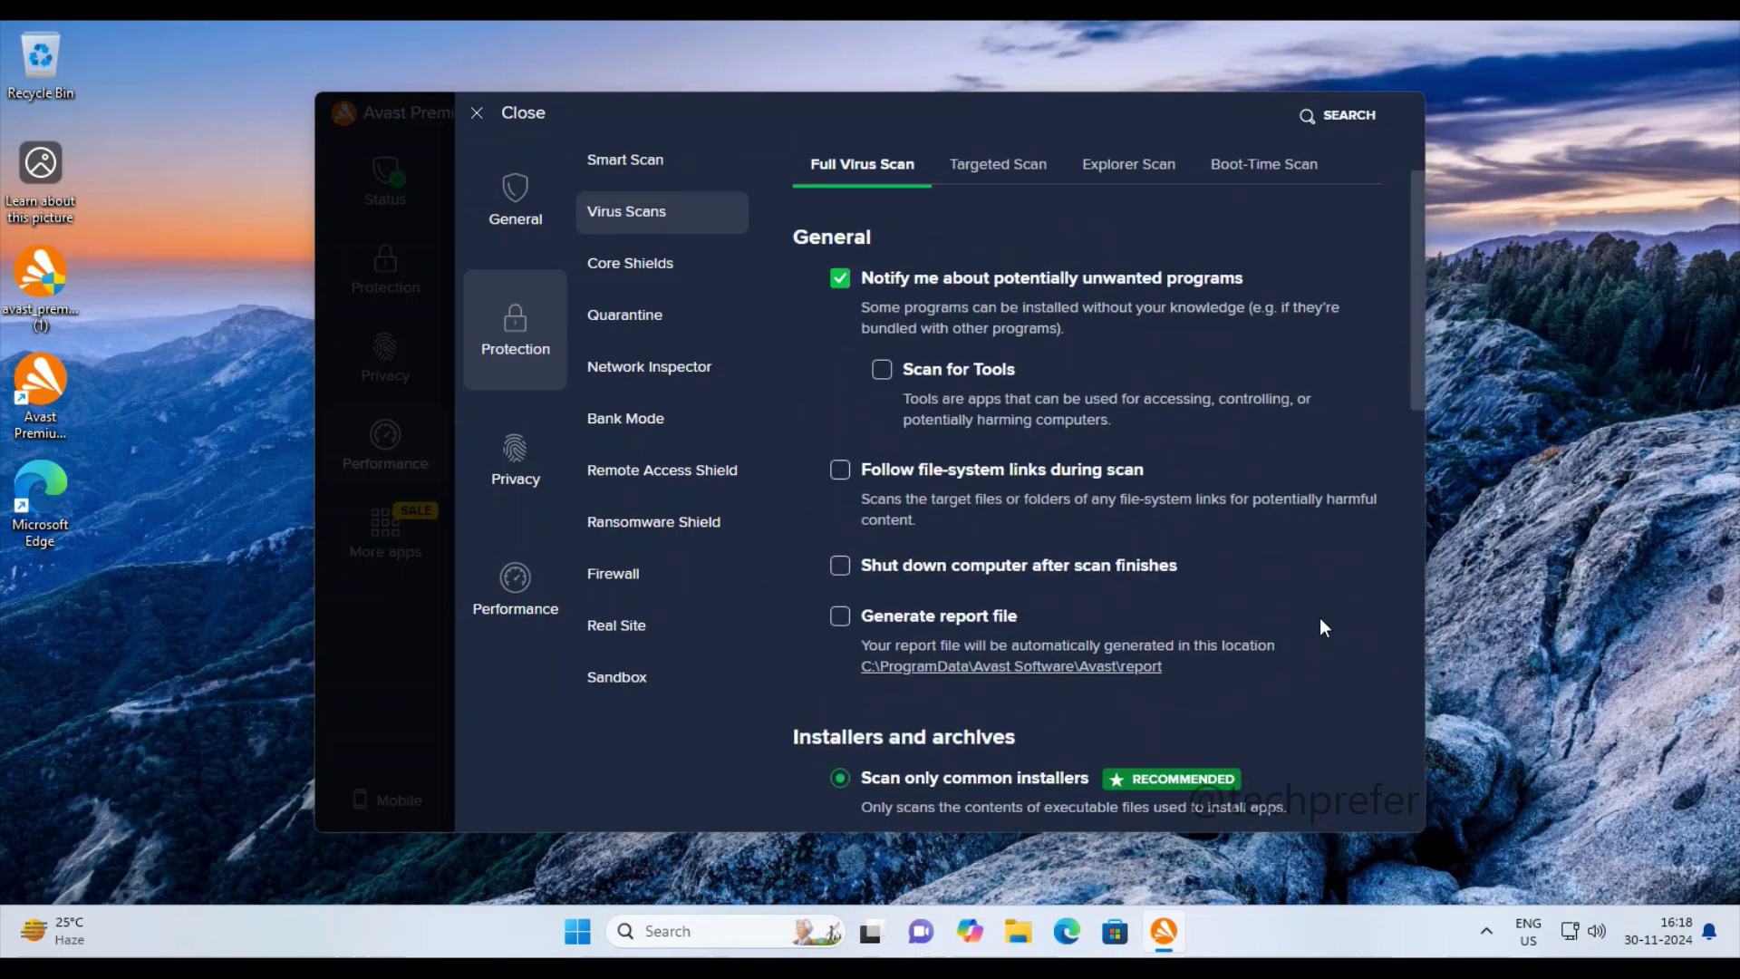
{"action": "left_click", "coordinate": [1028, 270]}
{"action": "left_click", "coordinate": [1129, 266]}
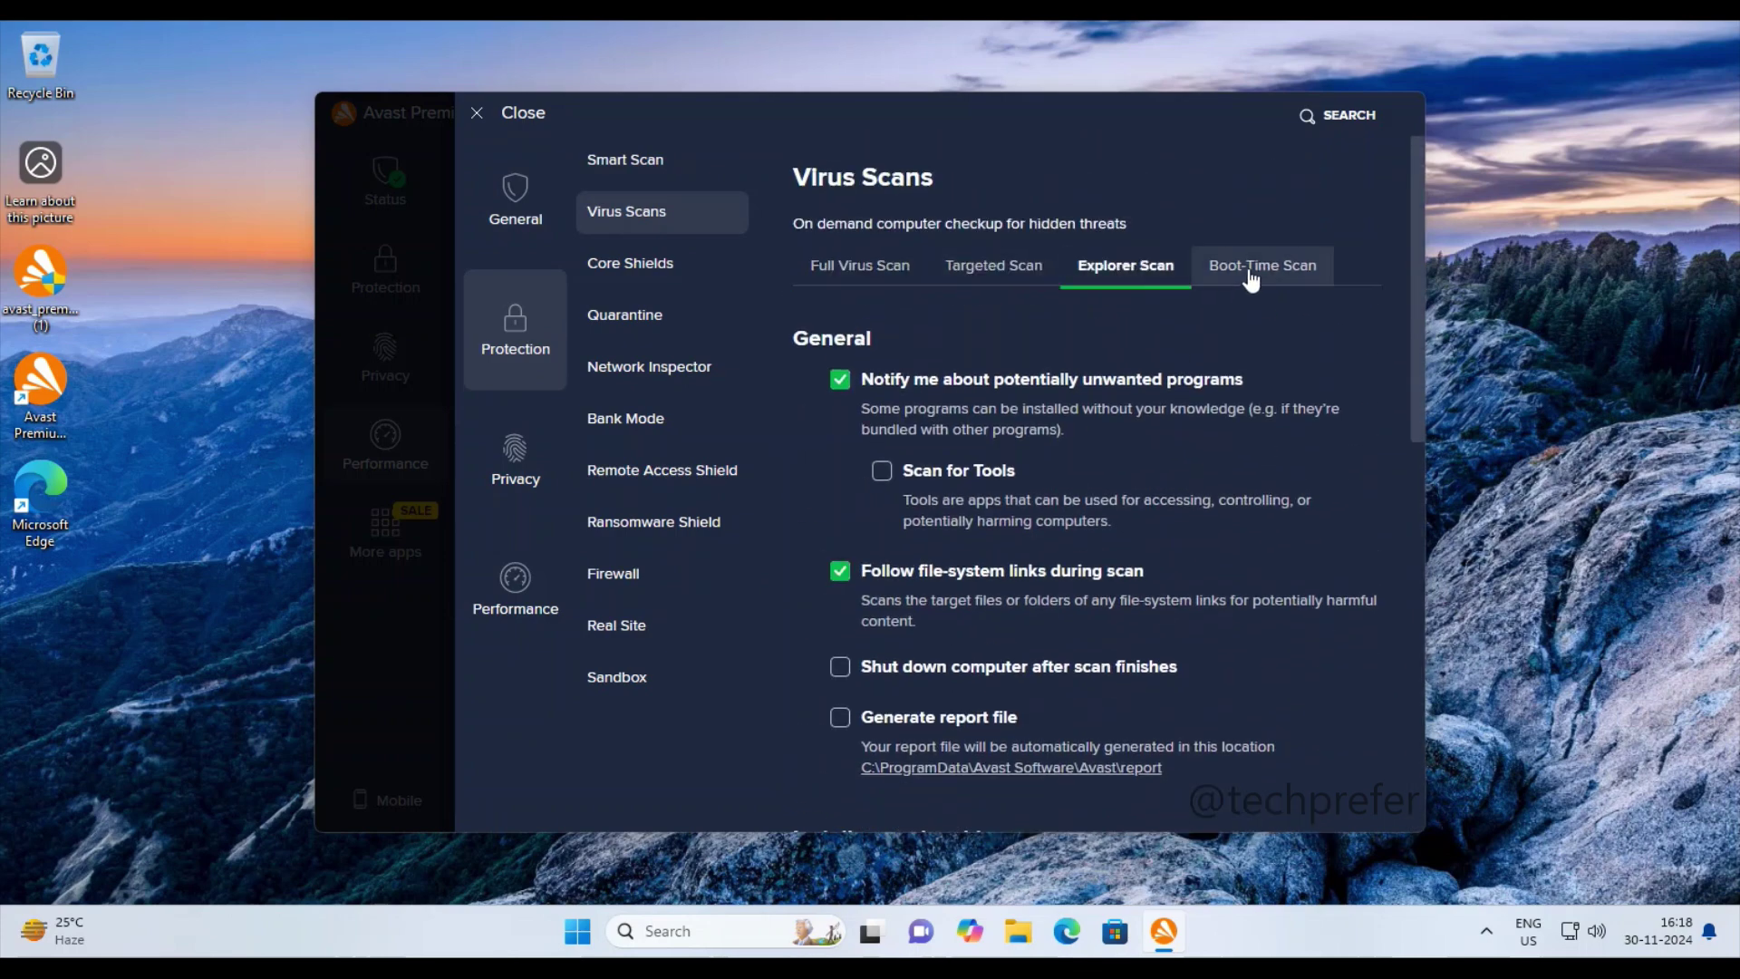
{"action": "left_click", "coordinate": [1251, 272]}
{"action": "scroll", "coordinate": [1260, 575], "scroll_direction": "down", "scroll_amount": 3}
{"action": "scroll", "coordinate": [1260, 575], "scroll_direction": "down", "scroll_amount": 2}
{"action": "scroll", "coordinate": [1264, 574], "scroll_direction": "up", "scroll_amount": 5}
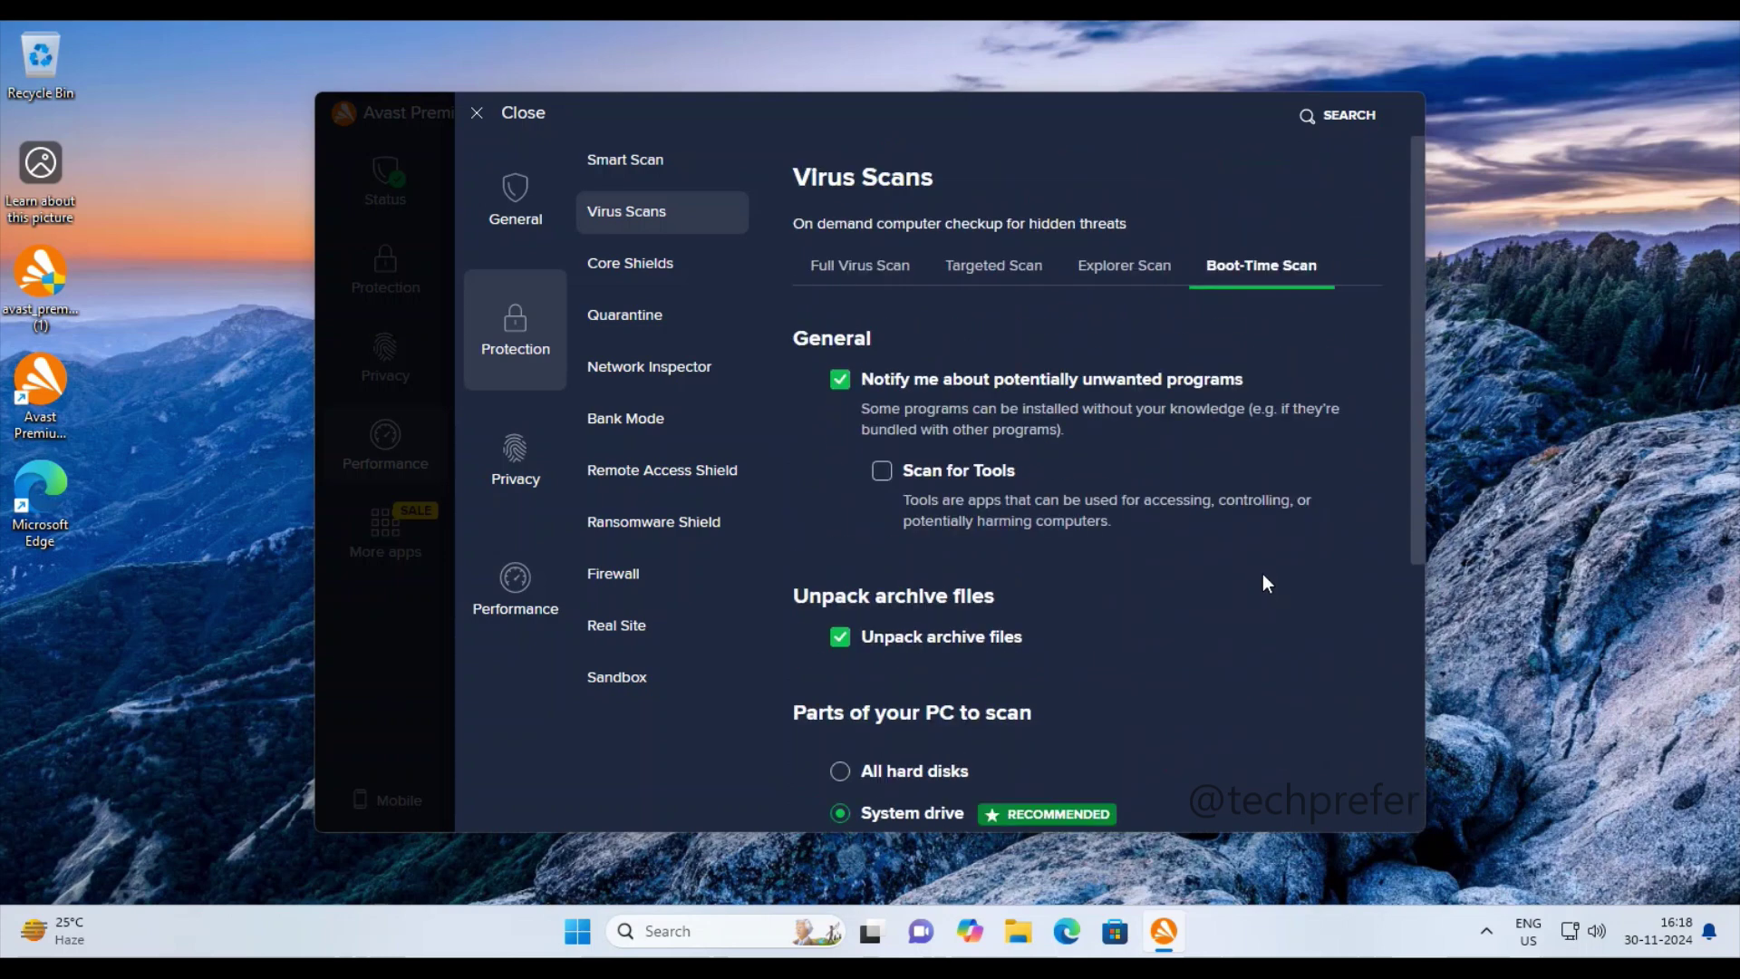
Step: Examine the Protection settings for Core Shields, Quarantine and Network Inspector, including the File Shield options and visited networks
{"action": "left_click", "coordinate": [652, 286]}
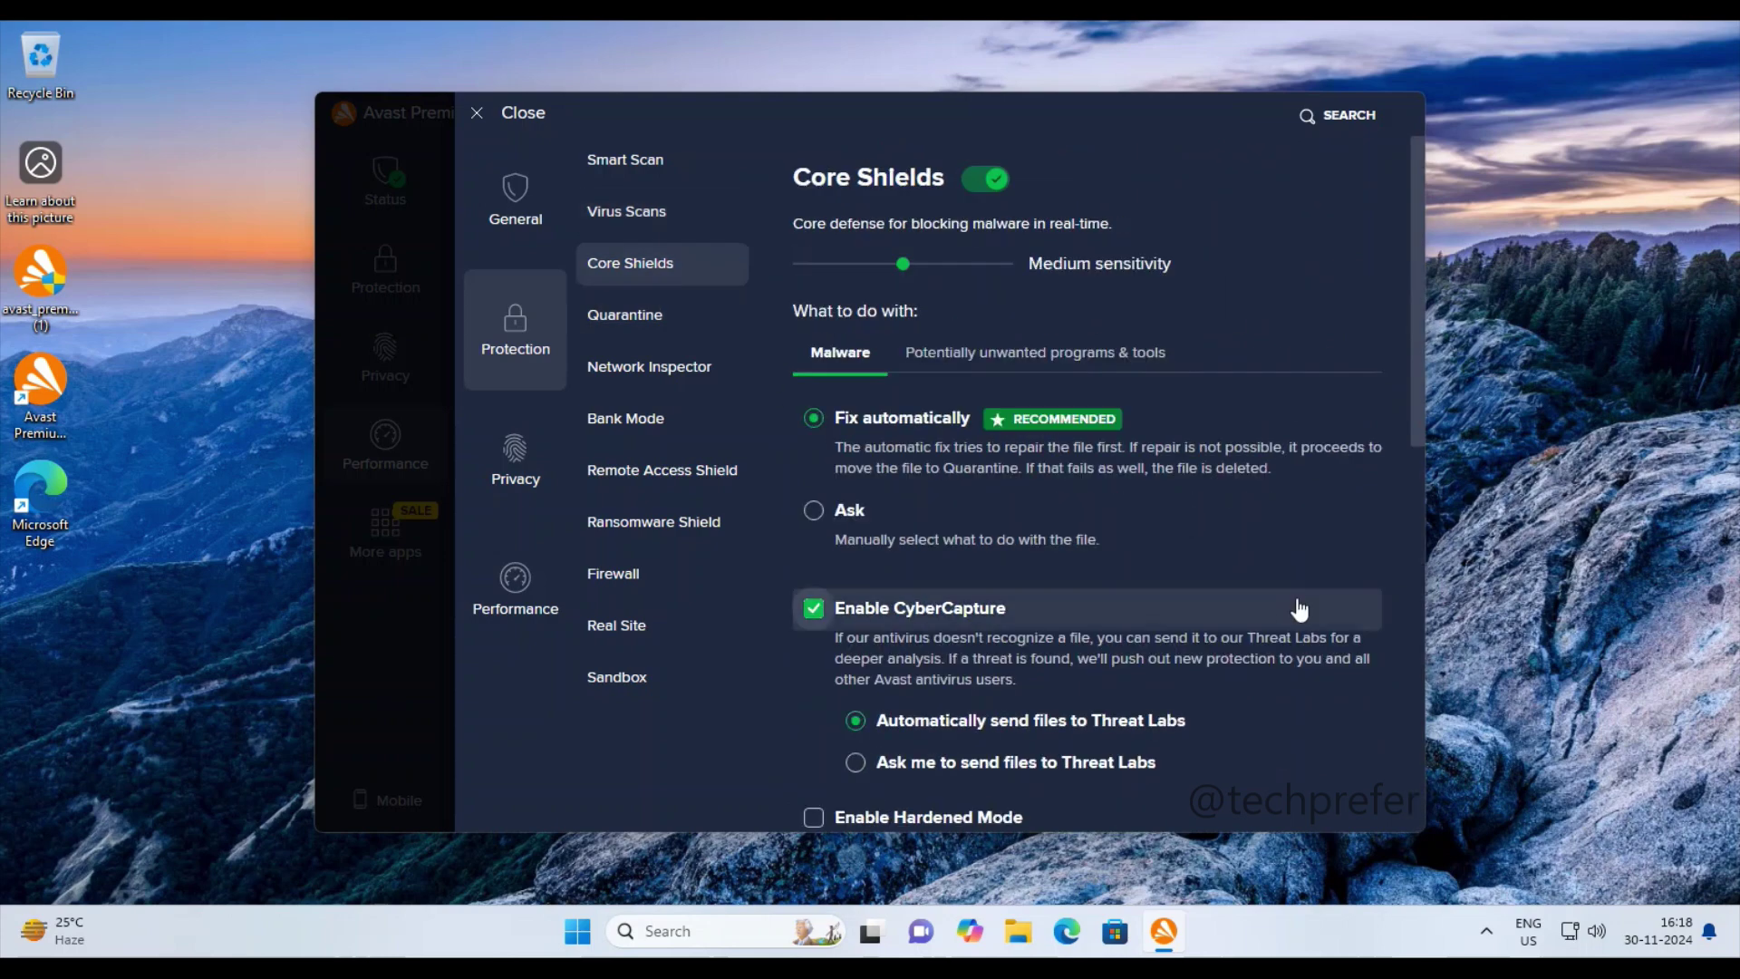
{"action": "scroll", "coordinate": [1302, 610], "scroll_direction": "down", "scroll_amount": 8}
{"action": "scroll", "coordinate": [1302, 609], "scroll_direction": "down", "scroll_amount": 2}
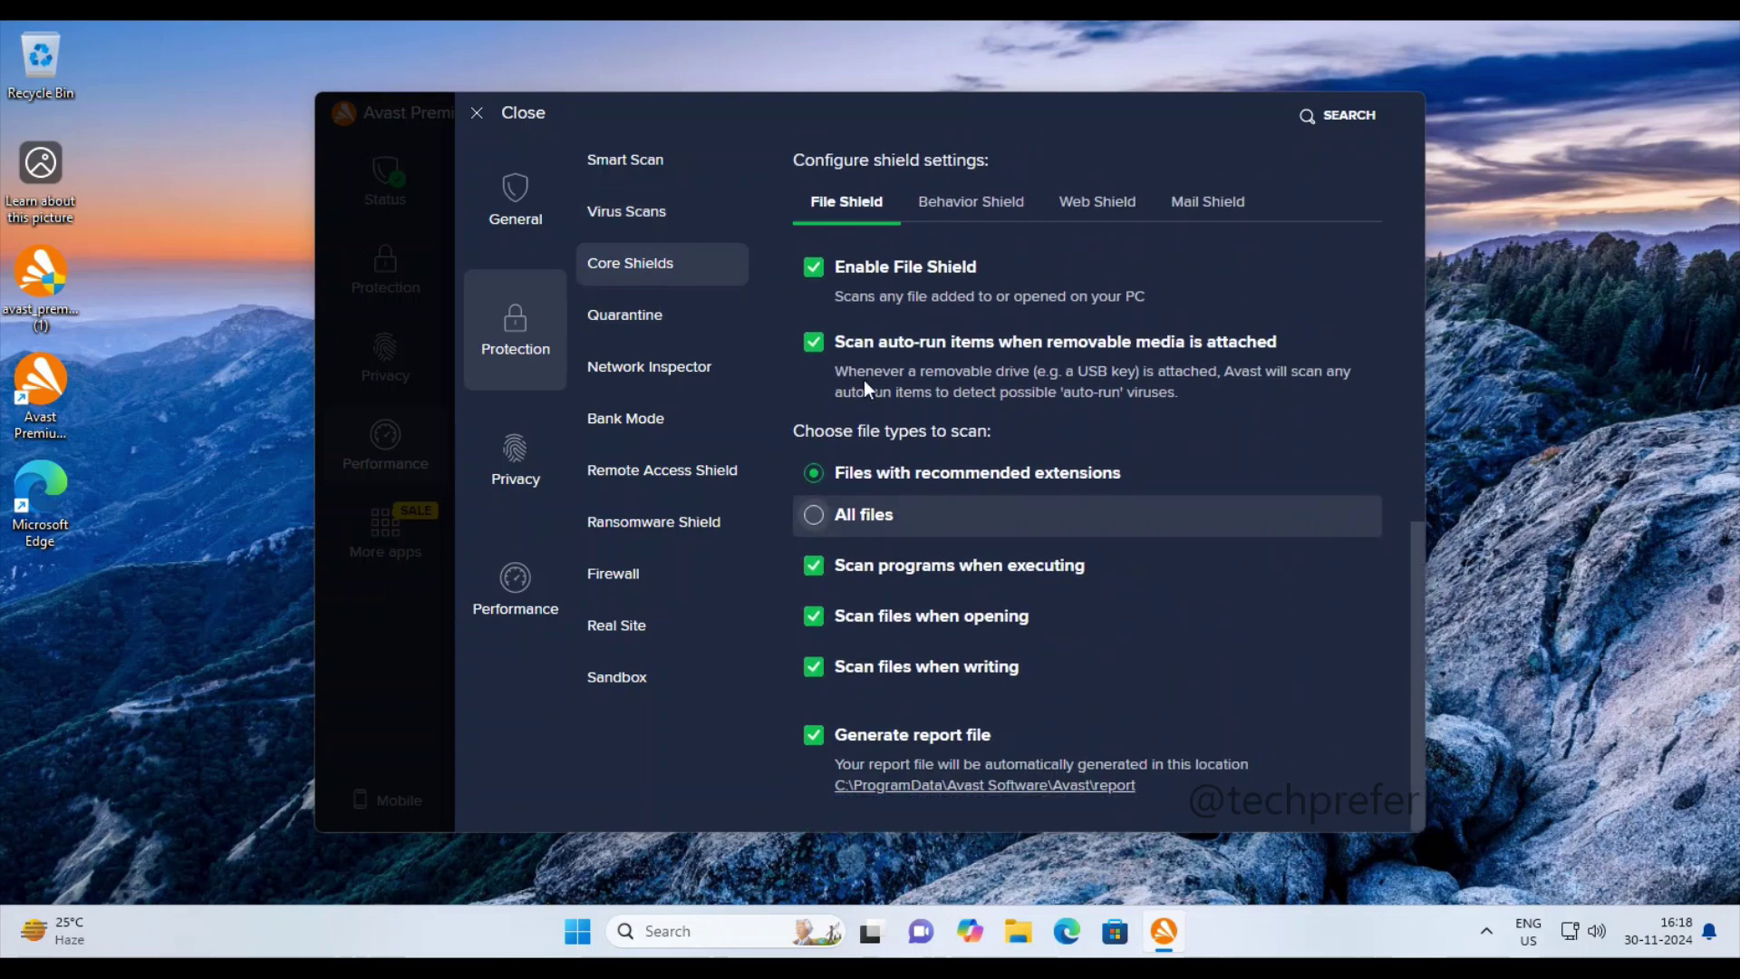
{"action": "left_click", "coordinate": [645, 319]}
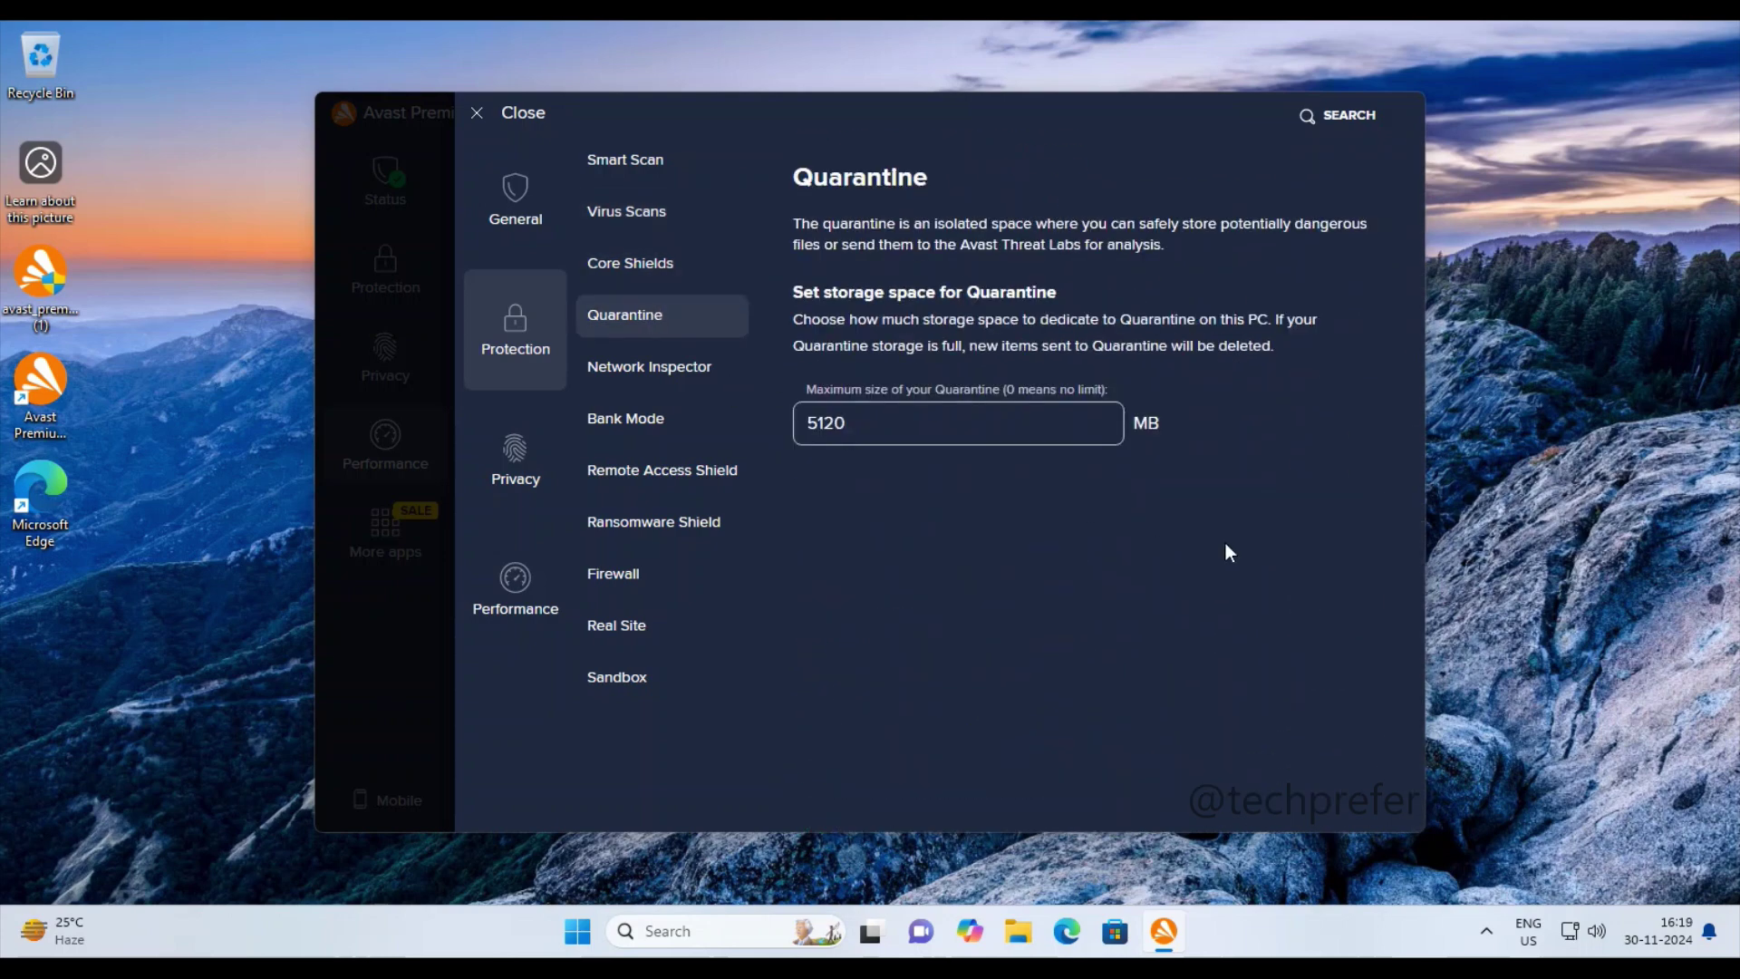
{"action": "left_click", "coordinate": [659, 372]}
{"action": "scroll", "coordinate": [1300, 553], "scroll_direction": "down", "scroll_amount": 1}
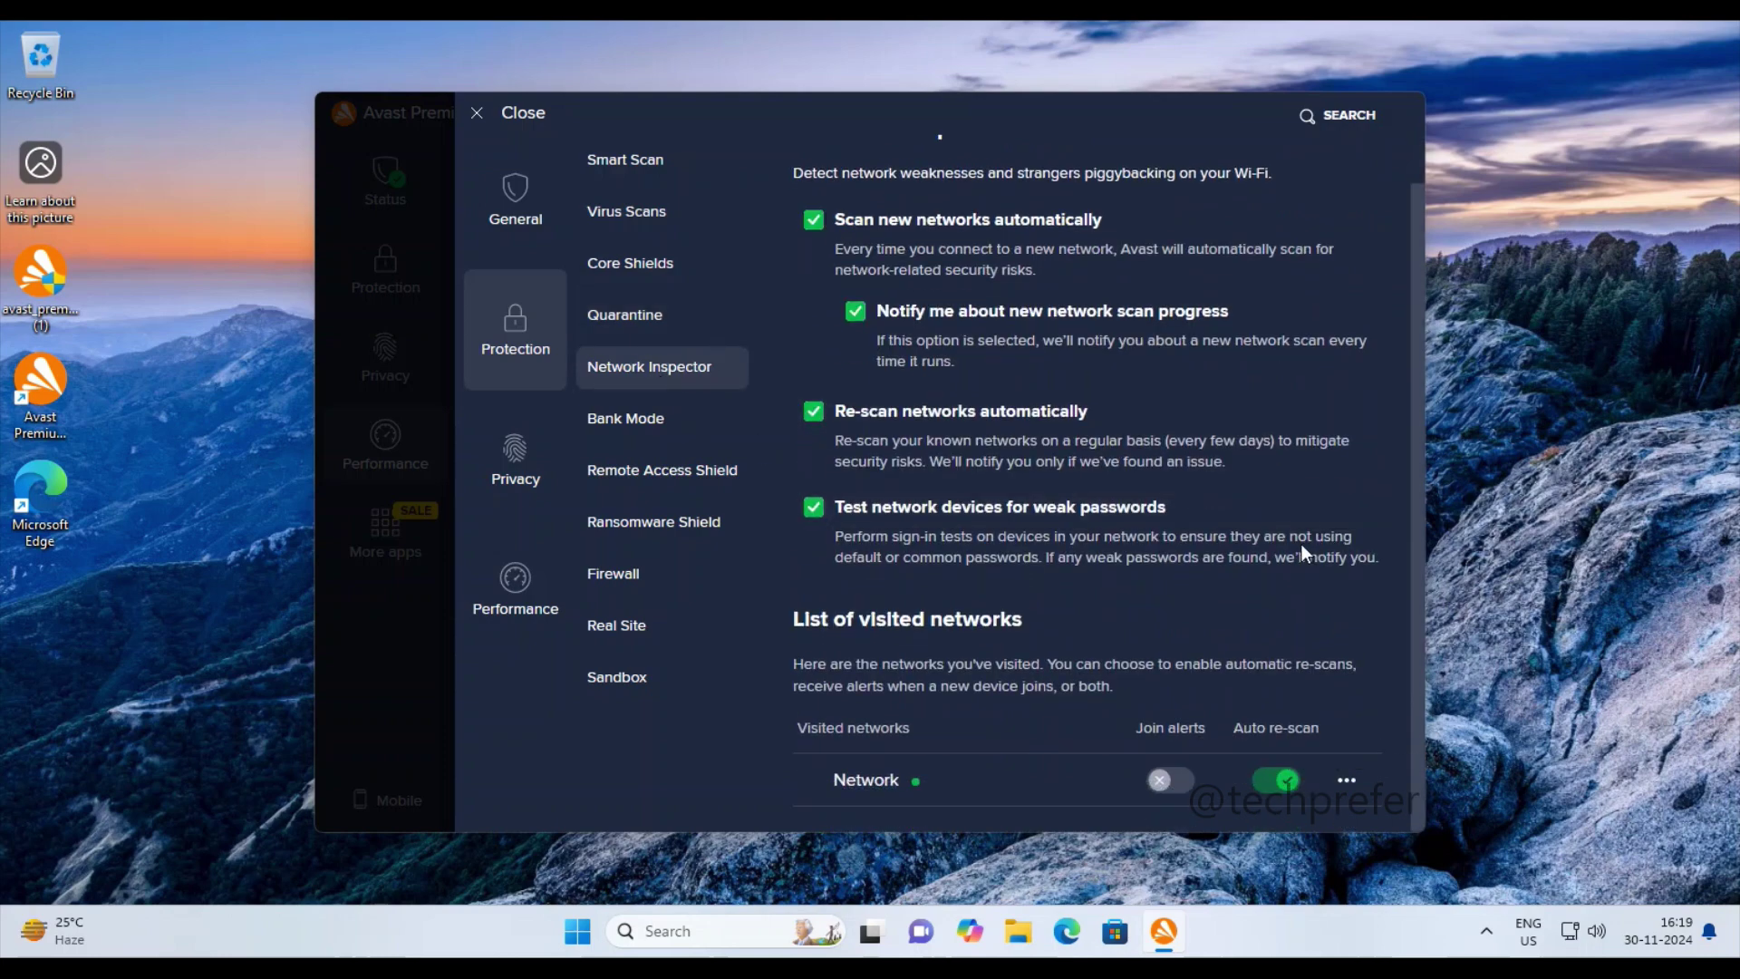
Step: Examine the Protection settings for Bank Mode, Remote Access Shield and Ransomware Shield, including the protected file types
{"action": "left_click", "coordinate": [707, 422]}
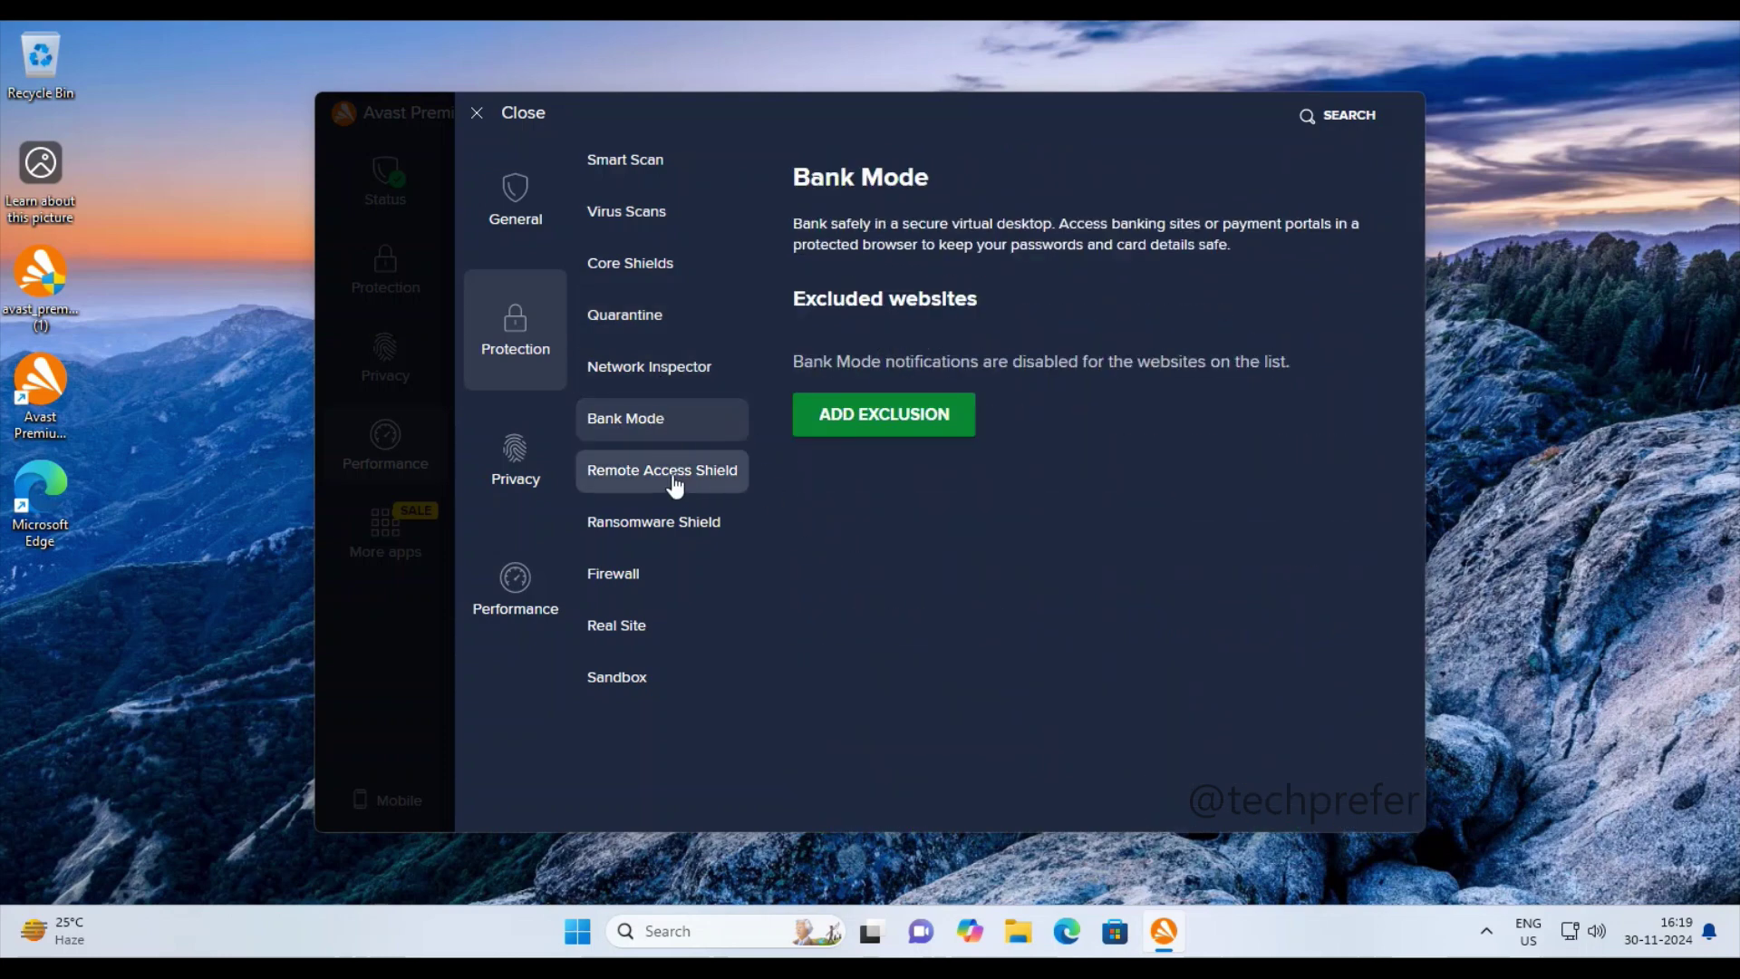
{"action": "left_click", "coordinate": [673, 475]}
{"action": "scroll", "coordinate": [1305, 626], "scroll_direction": "down", "scroll_amount": 1}
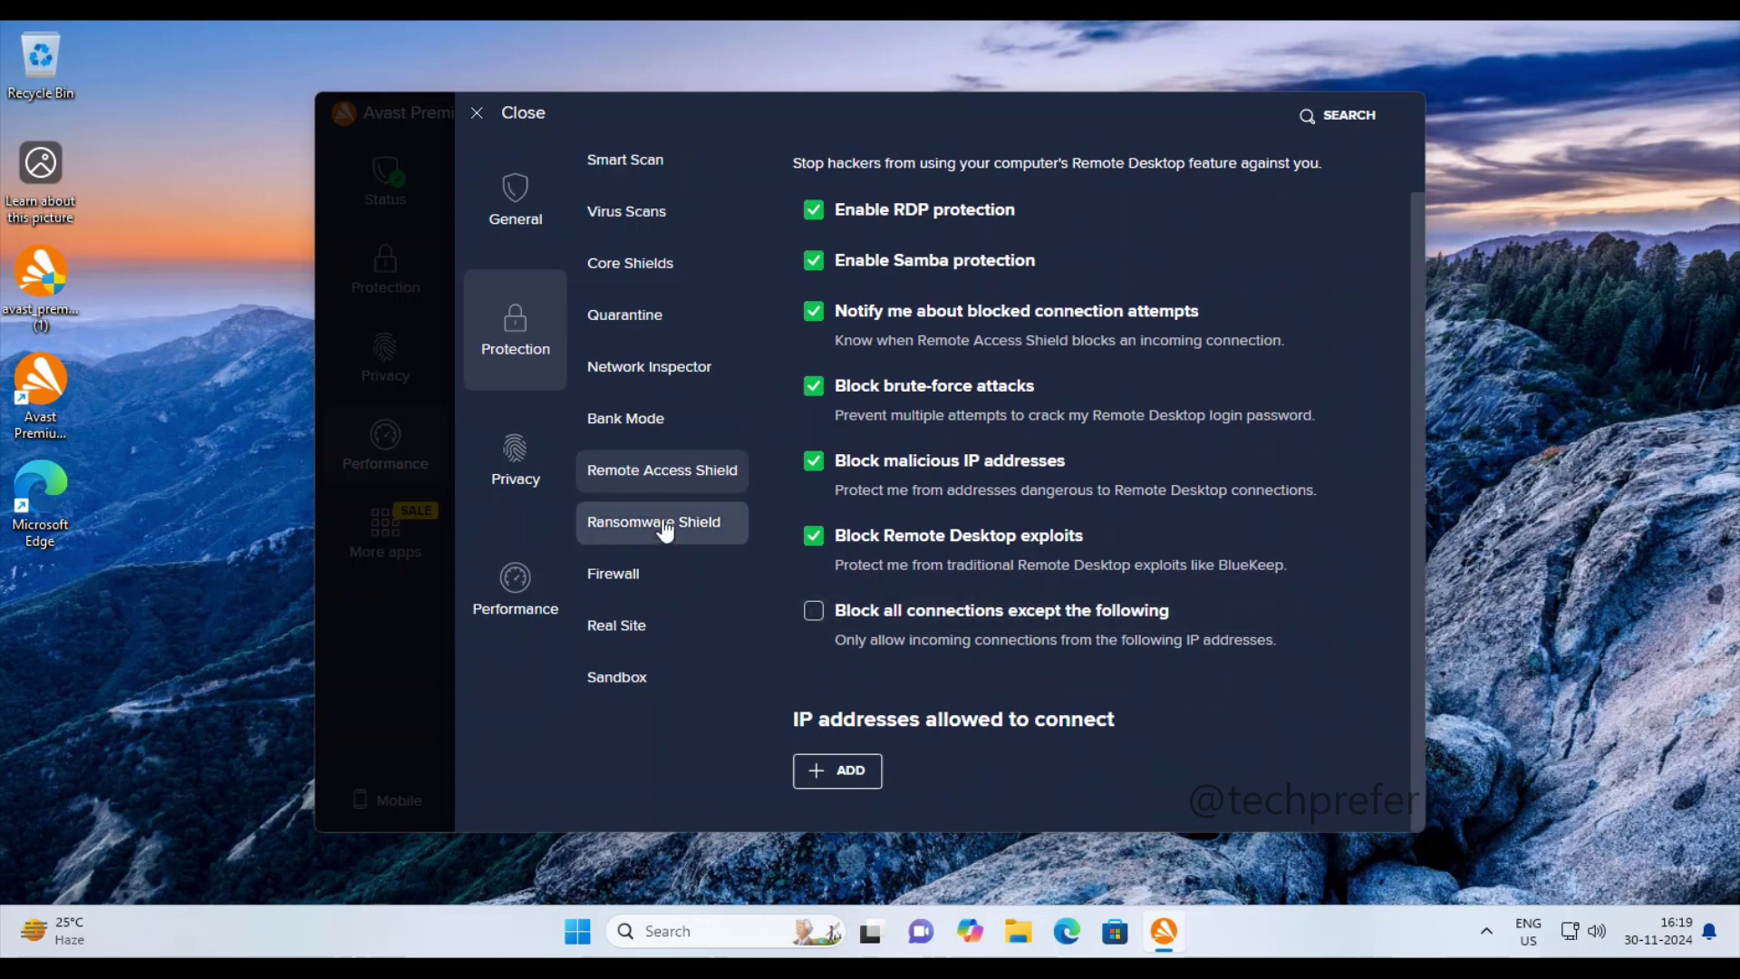
{"action": "left_click", "coordinate": [670, 528]}
{"action": "scroll", "coordinate": [1283, 548], "scroll_direction": "down", "scroll_amount": 4}
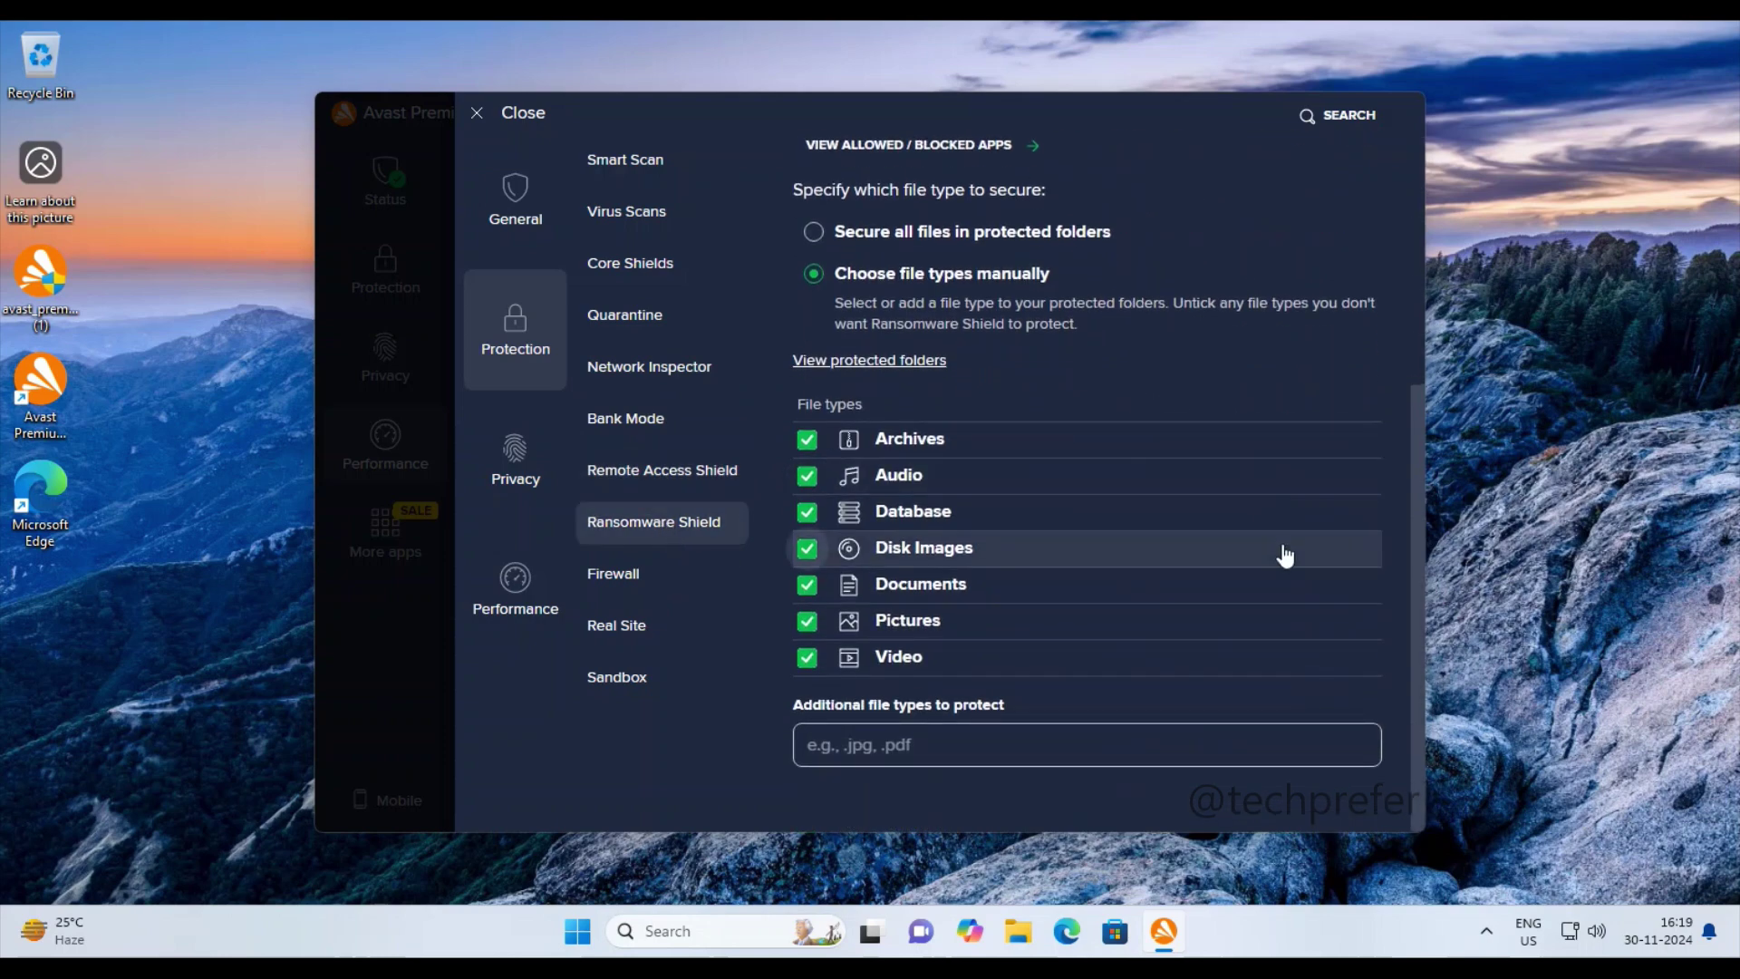
{"action": "scroll", "coordinate": [1282, 551], "scroll_direction": "up", "scroll_amount": 4}
Step: Examine the Protection settings for Firewall, Real Site and Sandbox
{"action": "left_click", "coordinate": [609, 573]}
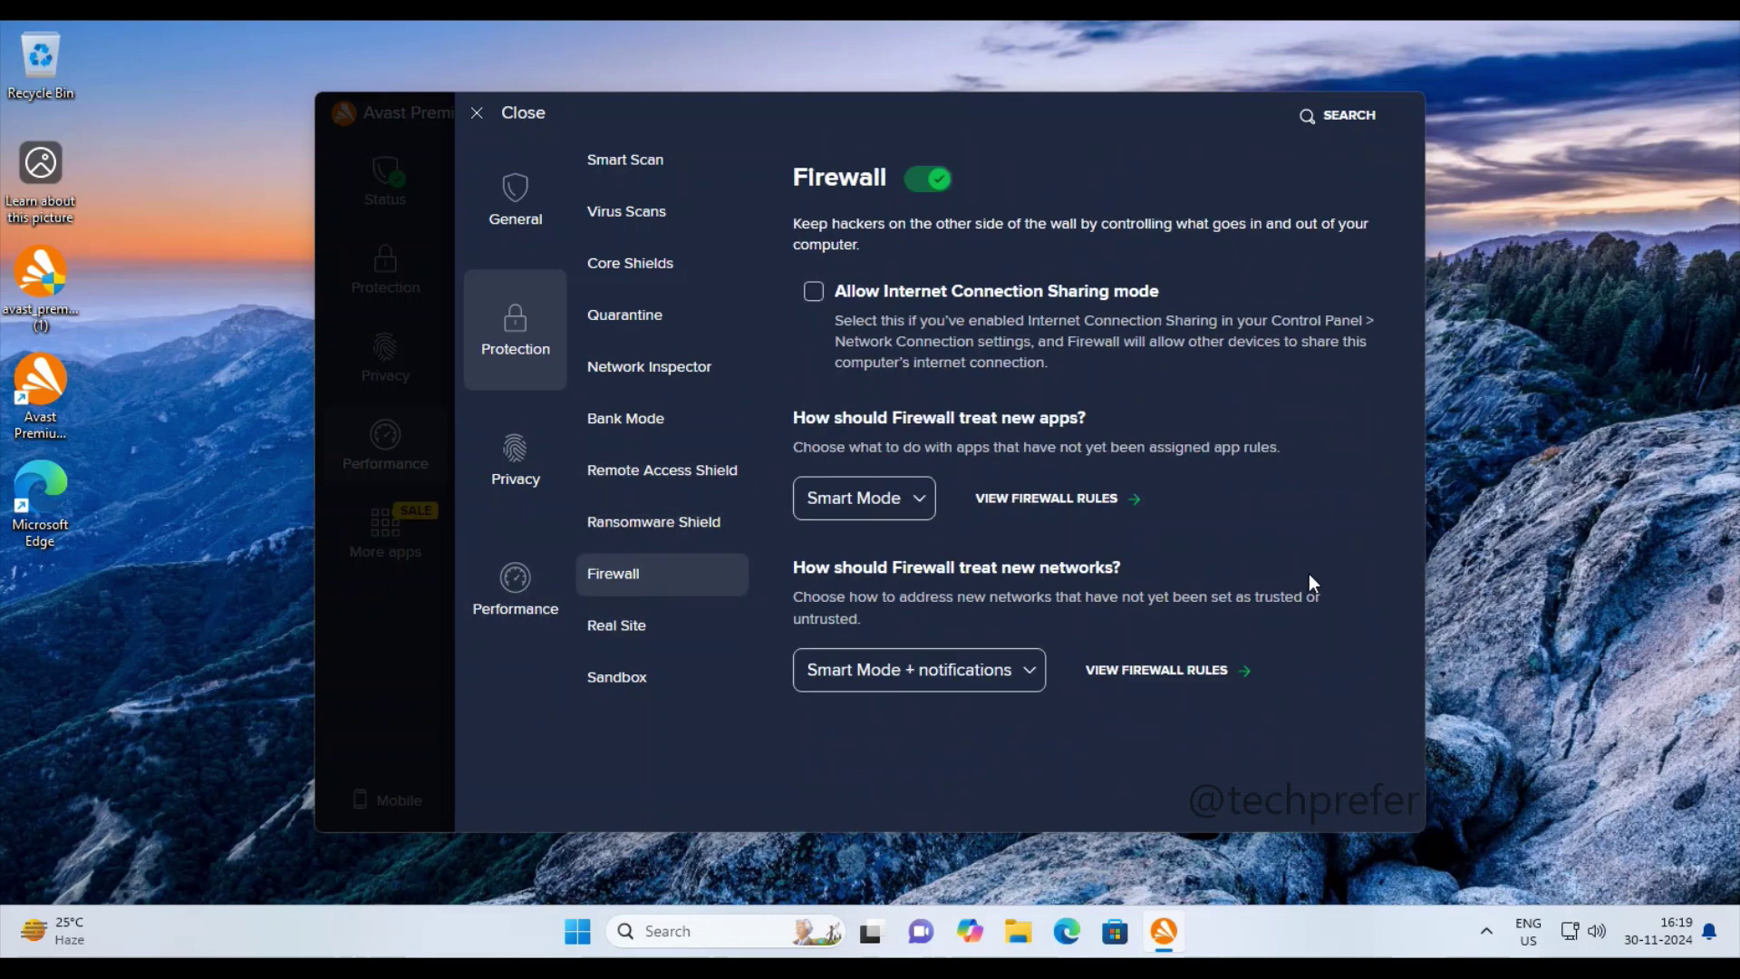
{"action": "left_click", "coordinate": [607, 634]}
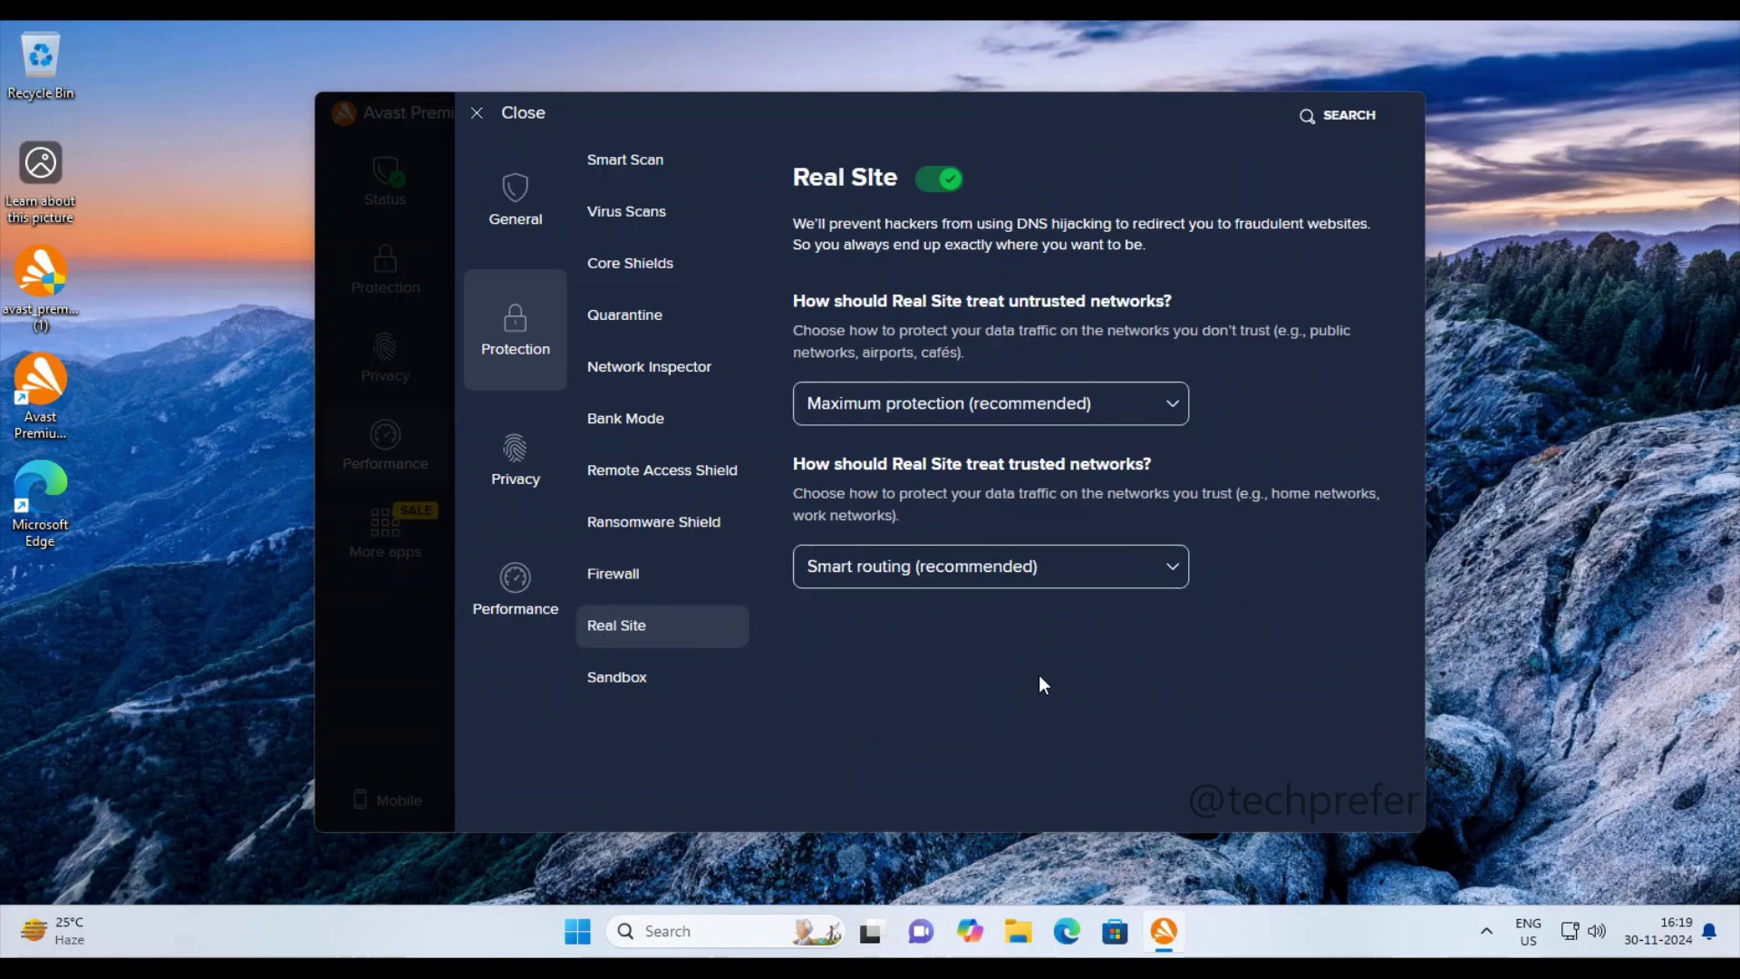
{"action": "left_click", "coordinate": [624, 676]}
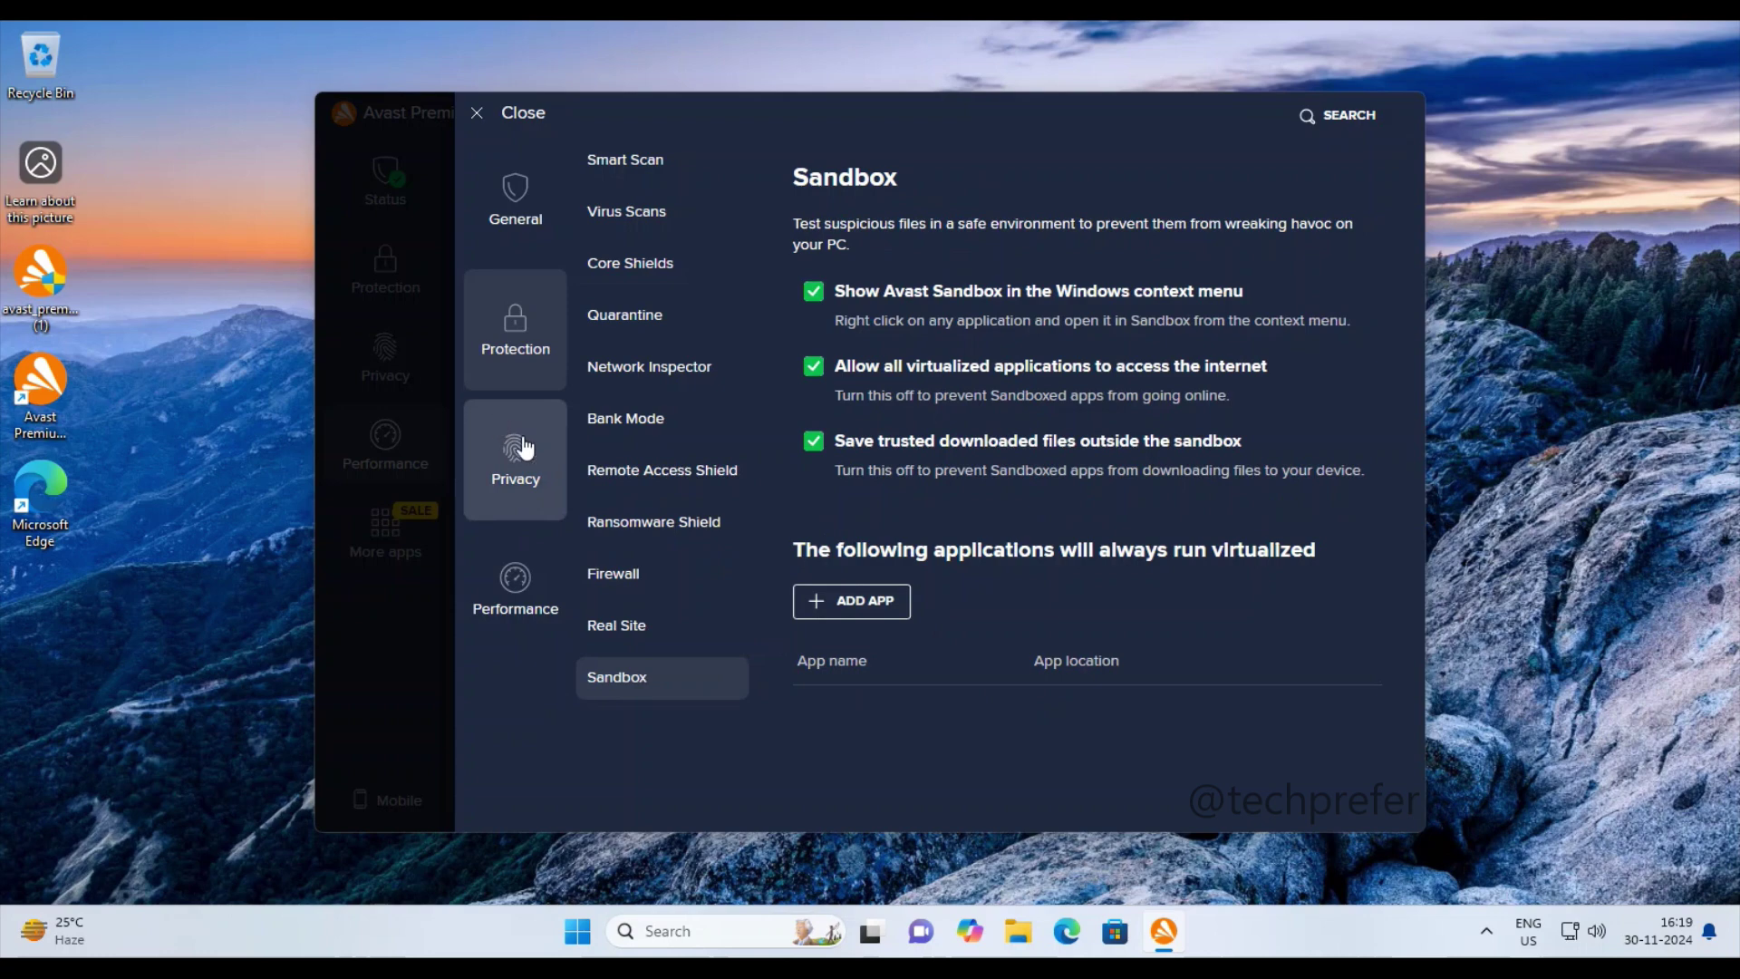
Step: Examine the Privacy settings for Webcam Shield, Sensitive Data Shield, Data Shredder and Browser Shield
{"action": "left_click", "coordinate": [525, 465]}
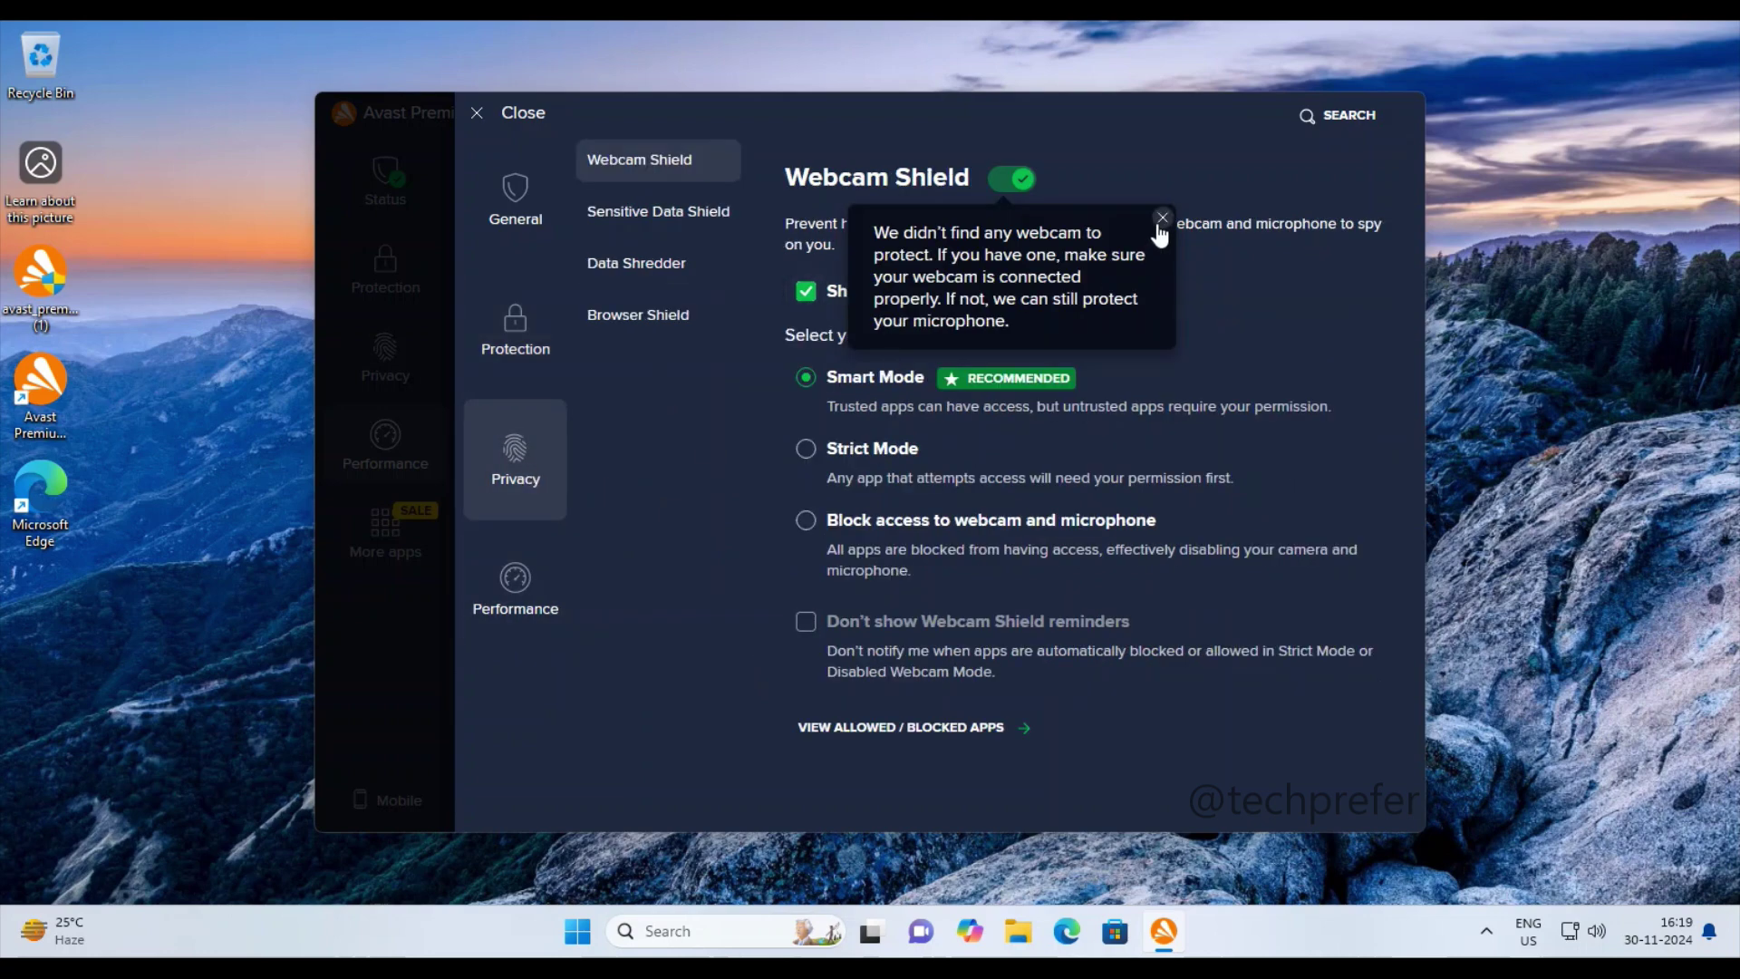
{"action": "left_click", "coordinate": [662, 224]}
{"action": "left_click", "coordinate": [682, 276]}
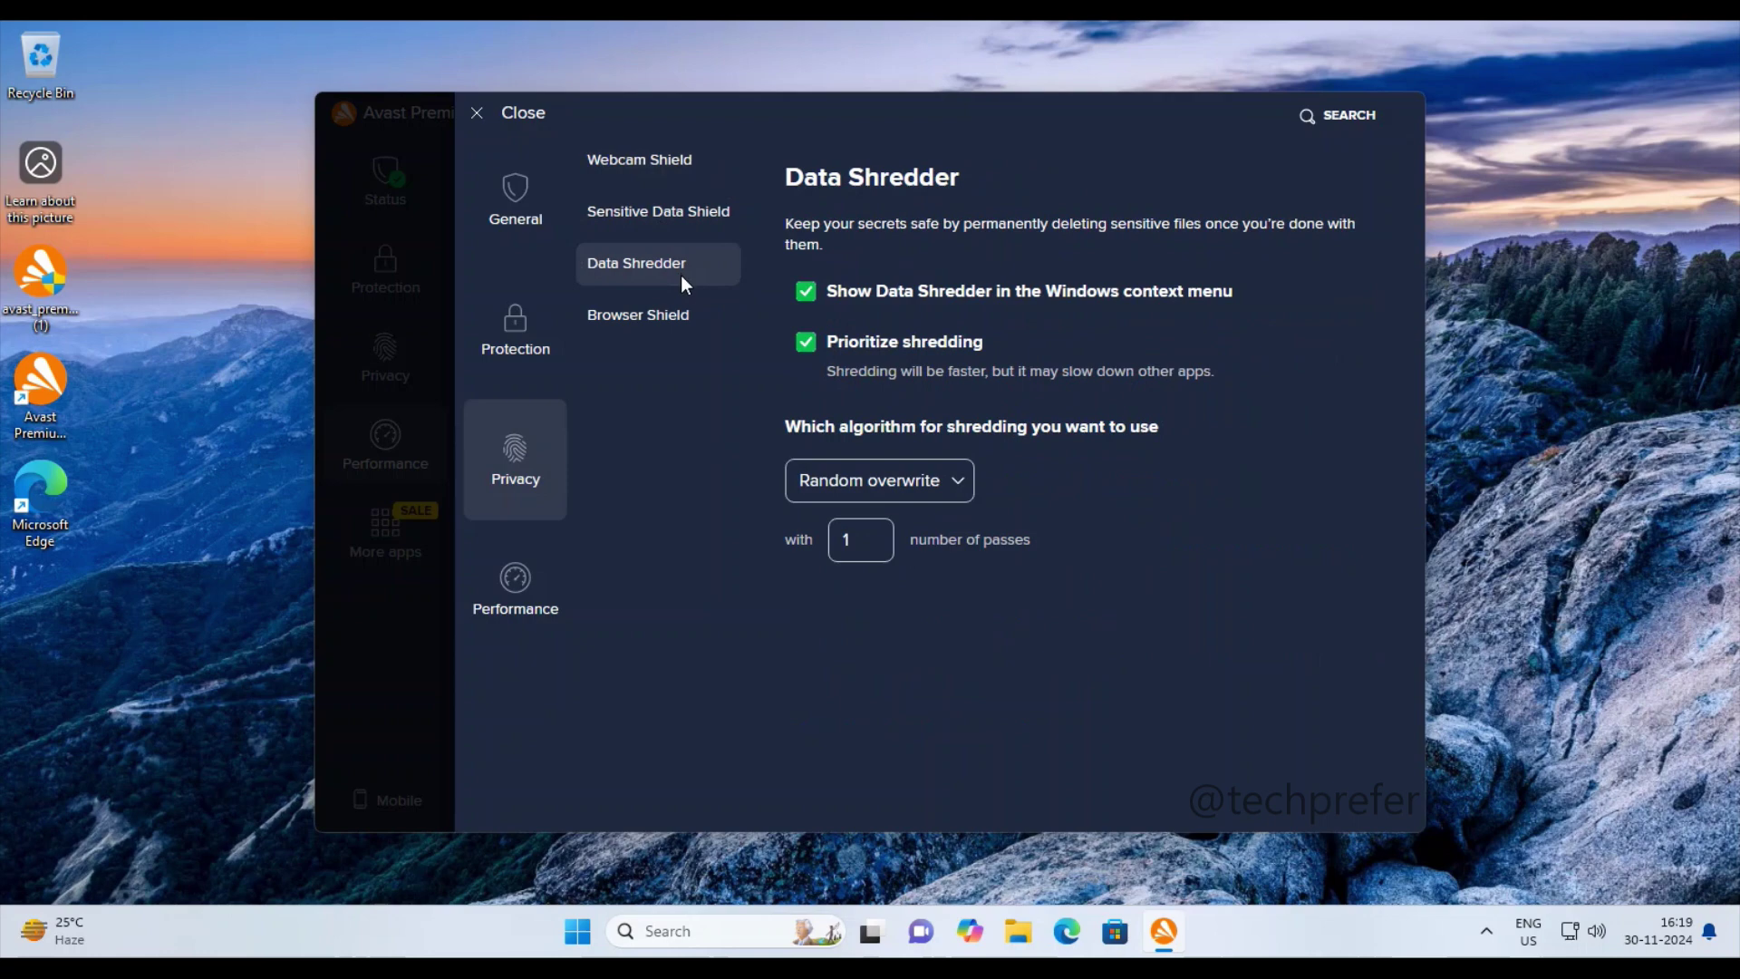
{"action": "left_click", "coordinate": [680, 319]}
{"action": "scroll", "coordinate": [1106, 587], "scroll_direction": "down", "scroll_amount": 3}
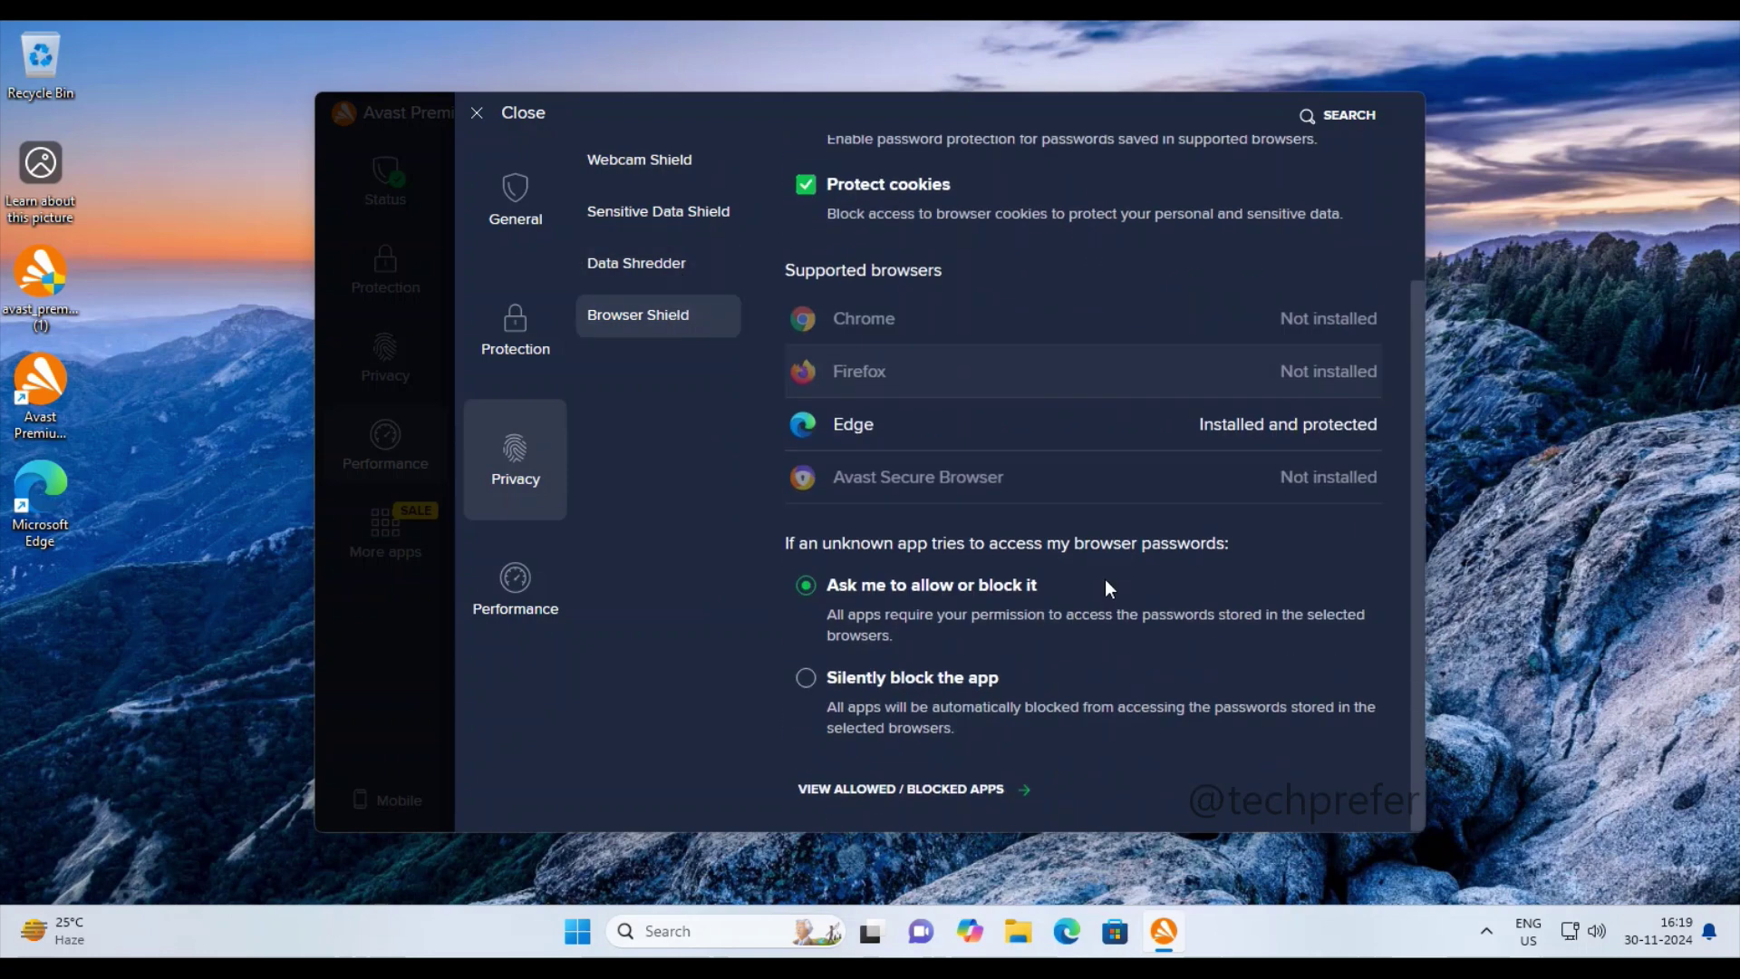
{"action": "scroll", "coordinate": [1106, 579], "scroll_direction": "up", "scroll_amount": 2}
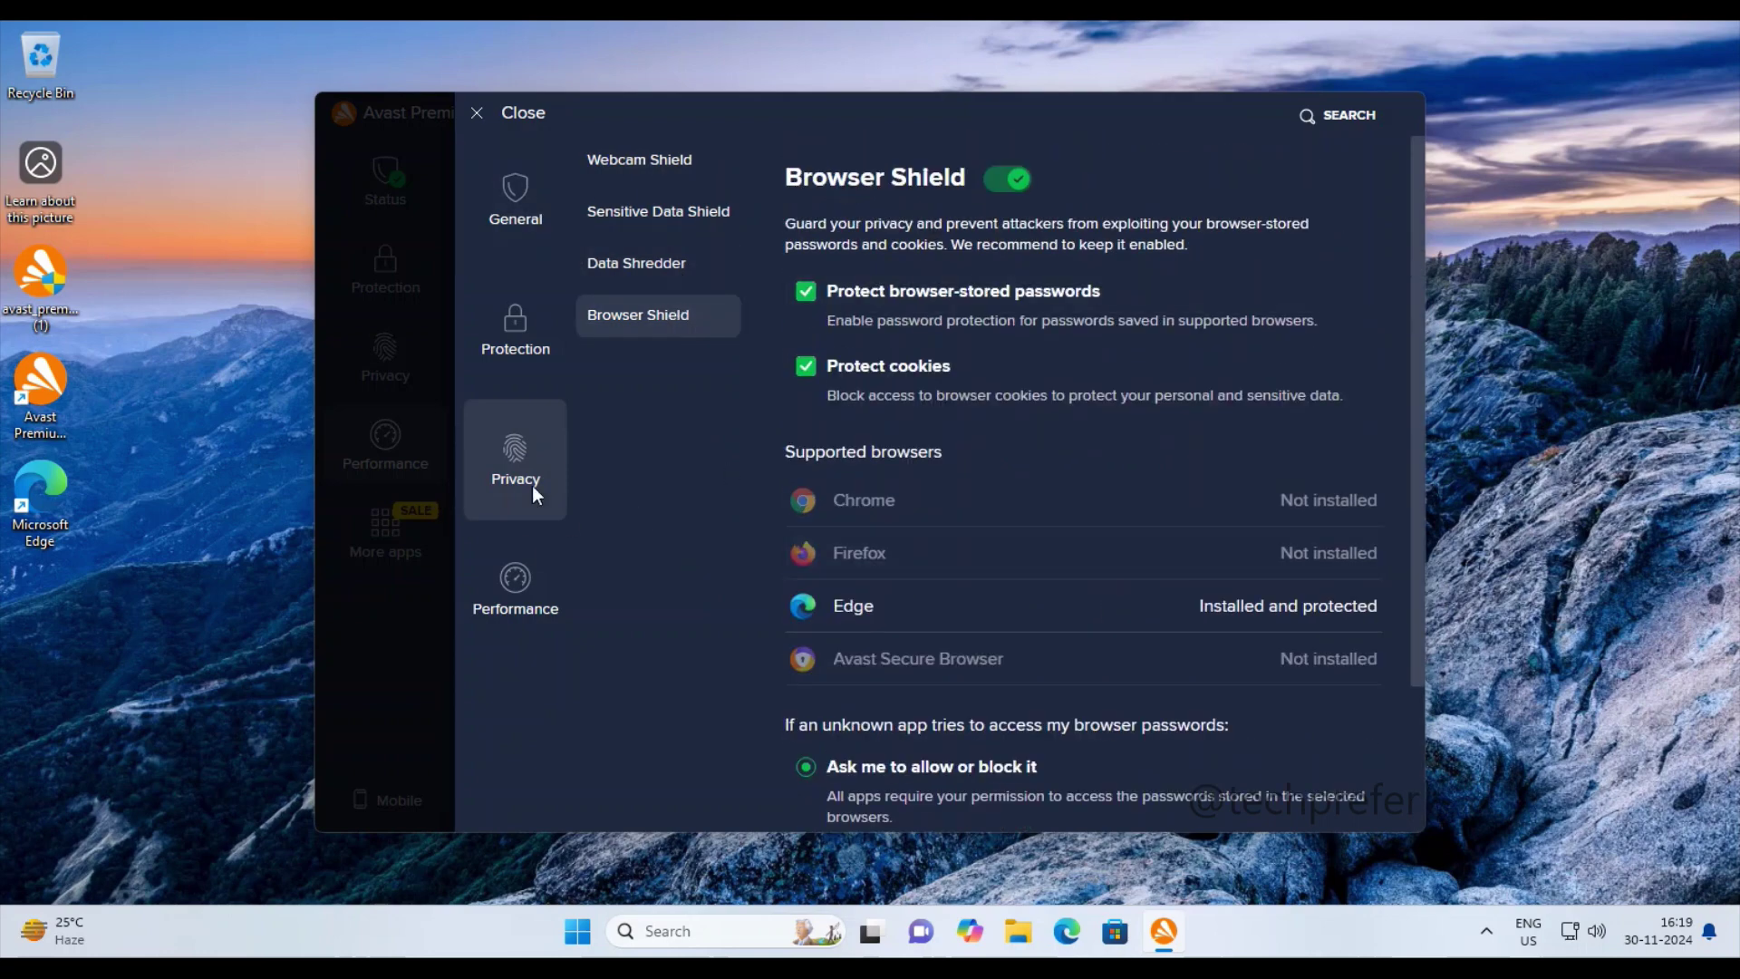
Step: Examine the Performance settings for Do Not Disturb Mode and Software Updater, and close the settings
{"action": "left_click", "coordinate": [528, 580]}
{"action": "scroll", "coordinate": [1168, 553], "scroll_direction": "down", "scroll_amount": 1}
{"action": "scroll", "coordinate": [1168, 554], "scroll_direction": "up", "scroll_amount": 1}
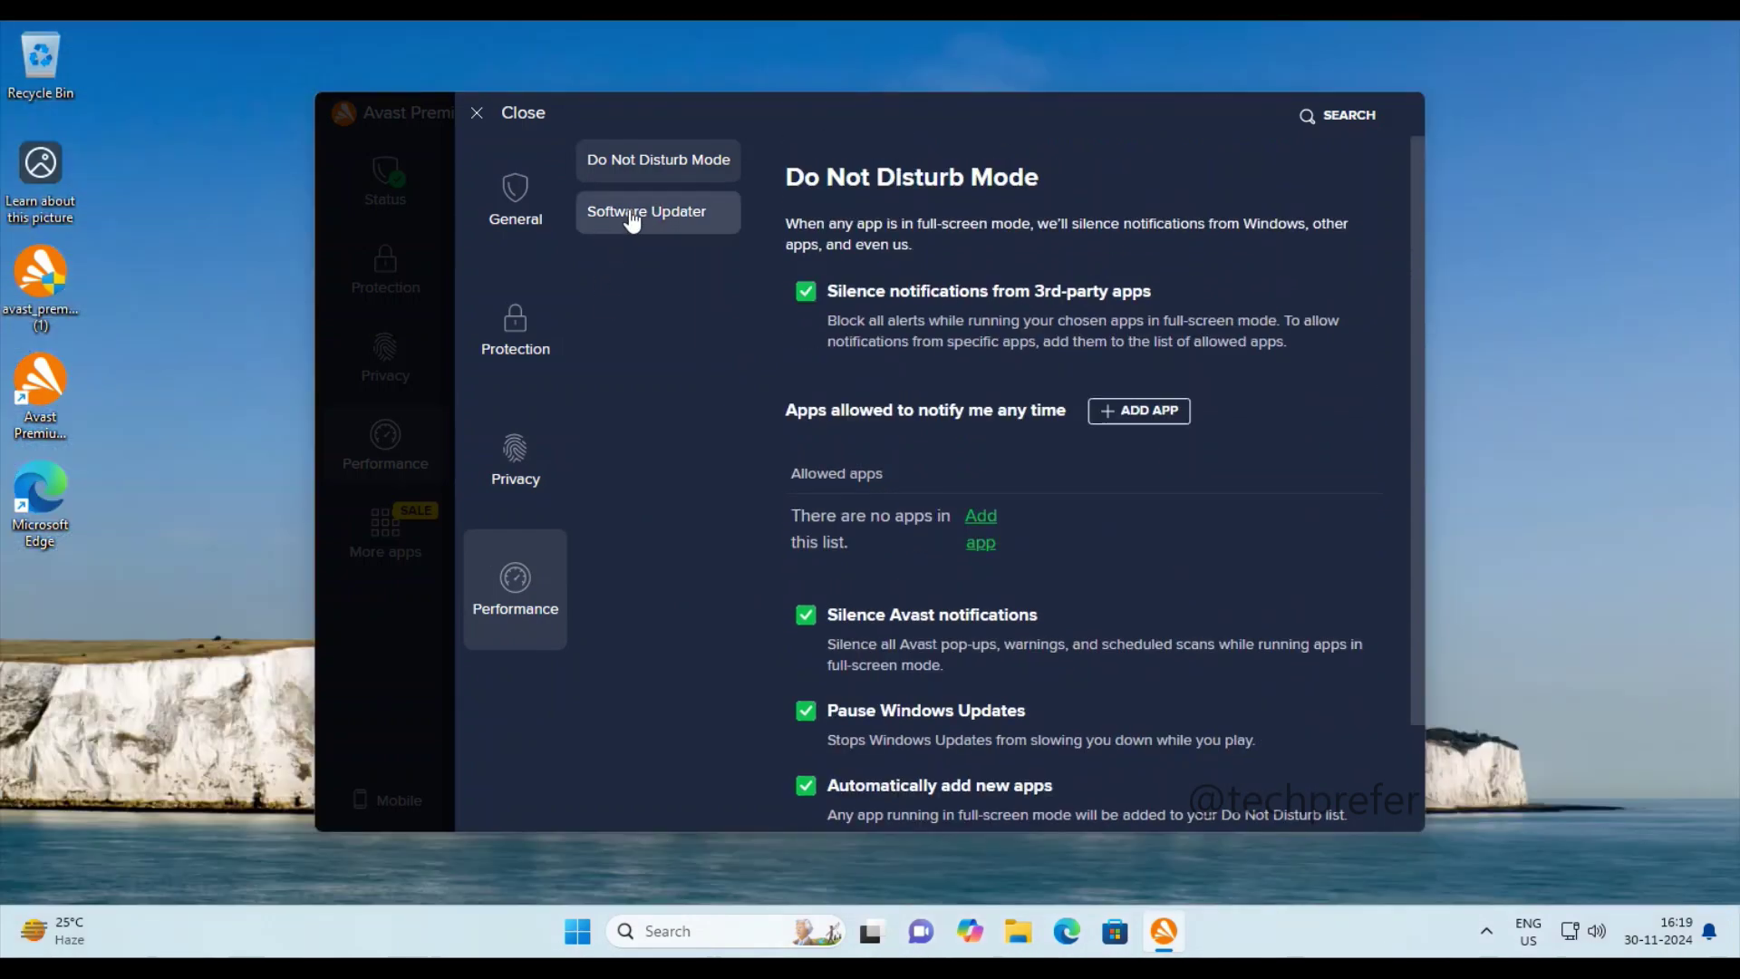
{"action": "left_click", "coordinate": [632, 221]}
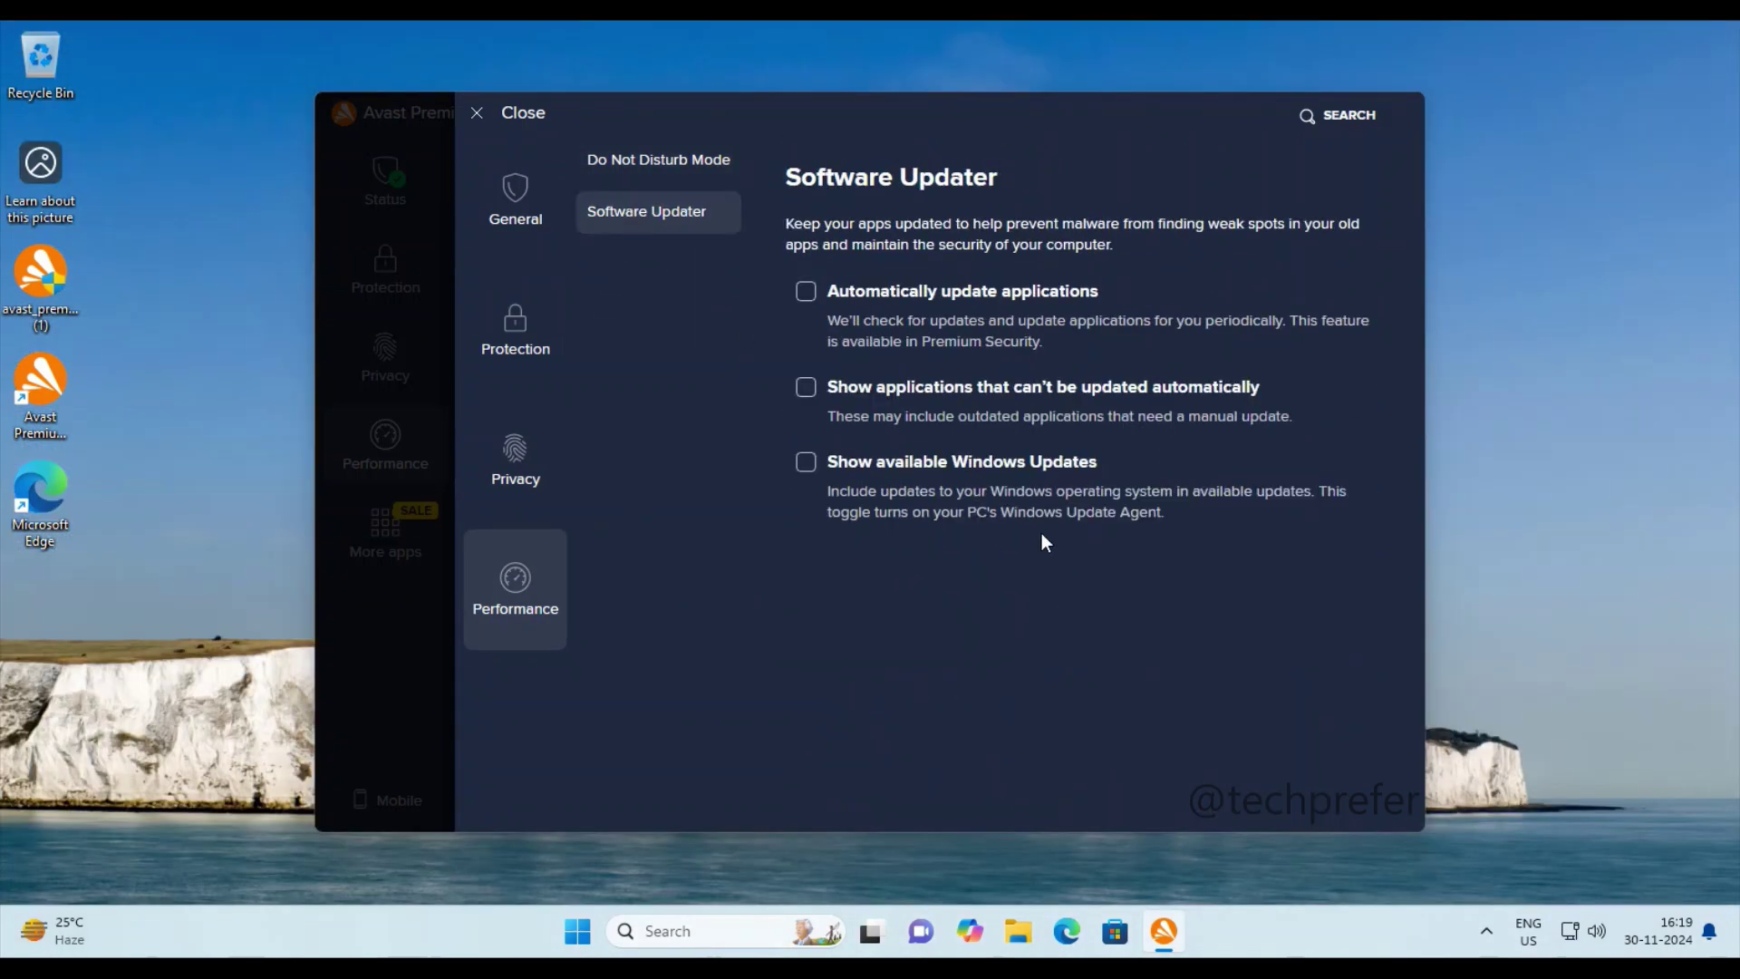
{"action": "left_click", "coordinate": [523, 114]}
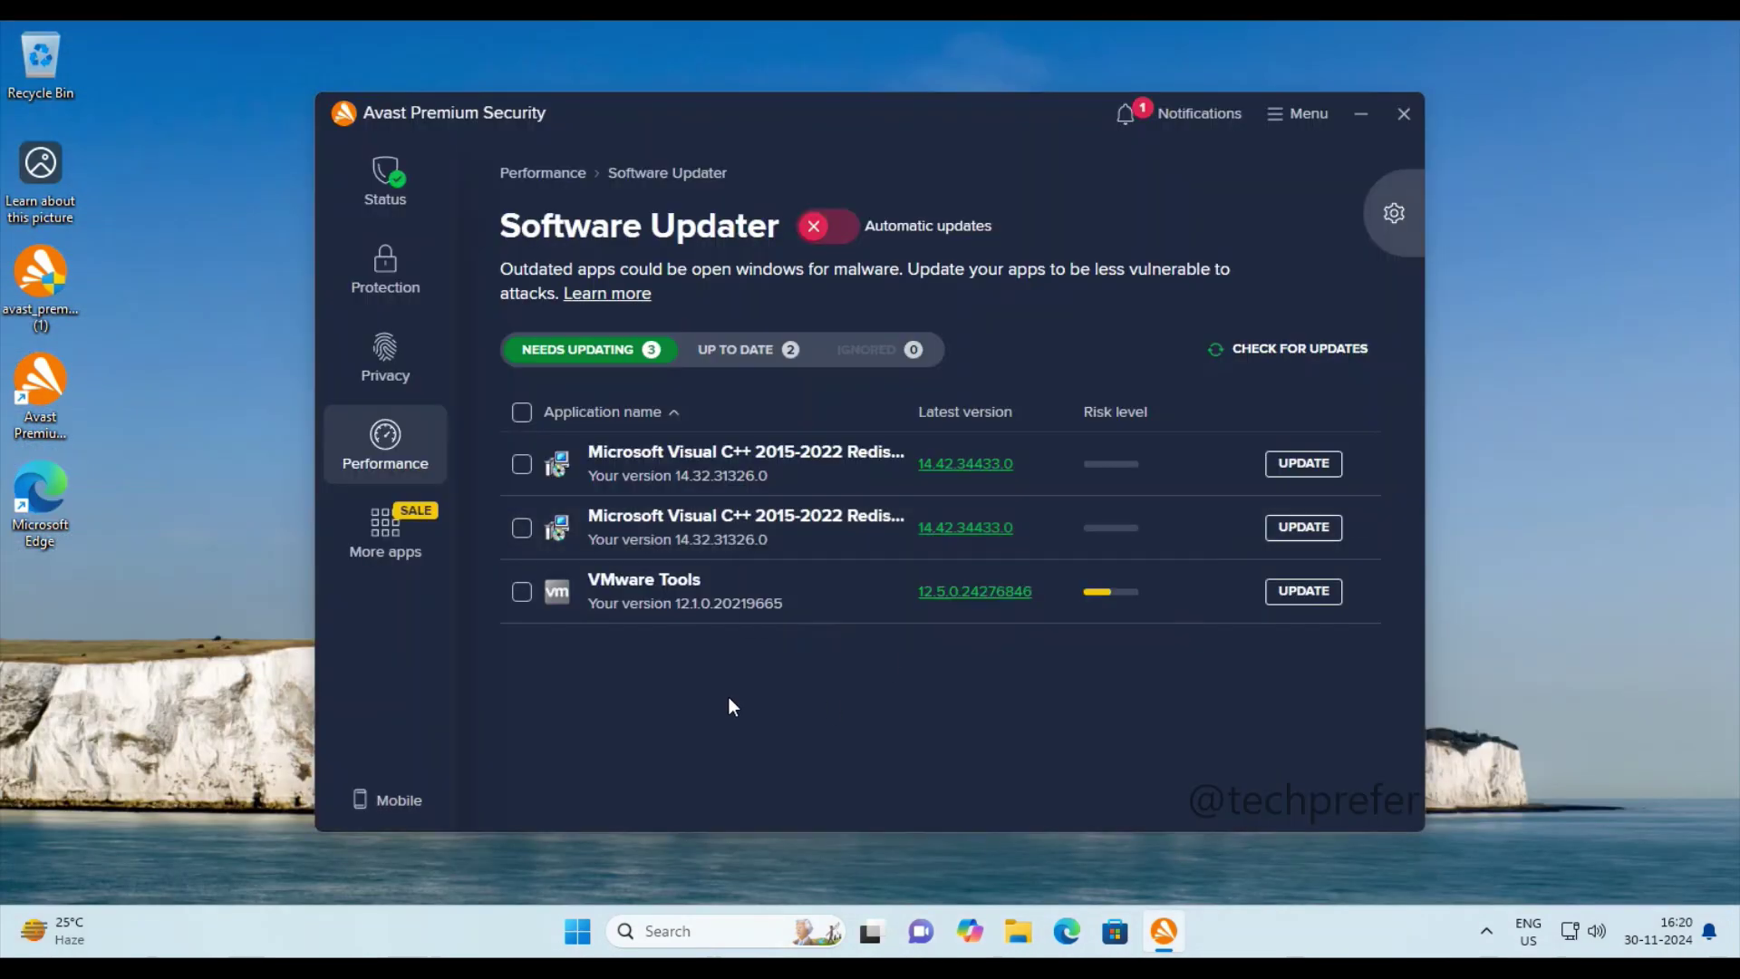
Step: Look through the main menu, view the protection statistics in total and for the past 30 days, and close them
{"action": "left_click", "coordinate": [1301, 113]}
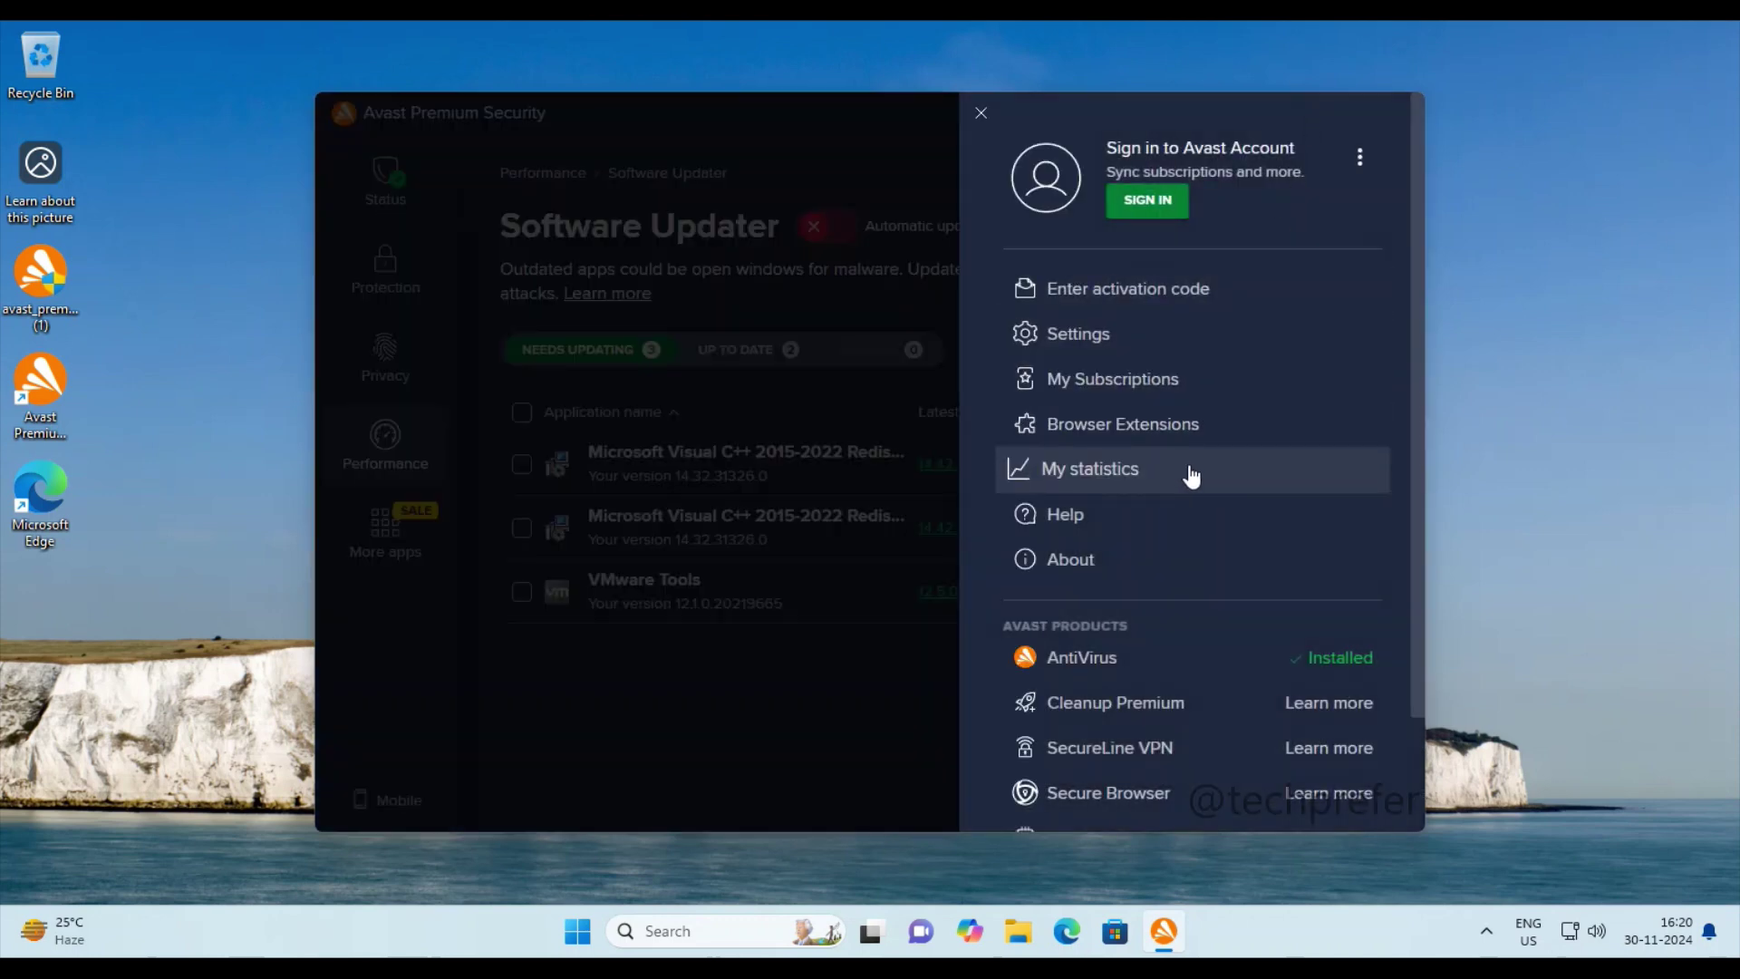
{"action": "scroll", "coordinate": [1193, 473], "scroll_direction": "down", "scroll_amount": 2}
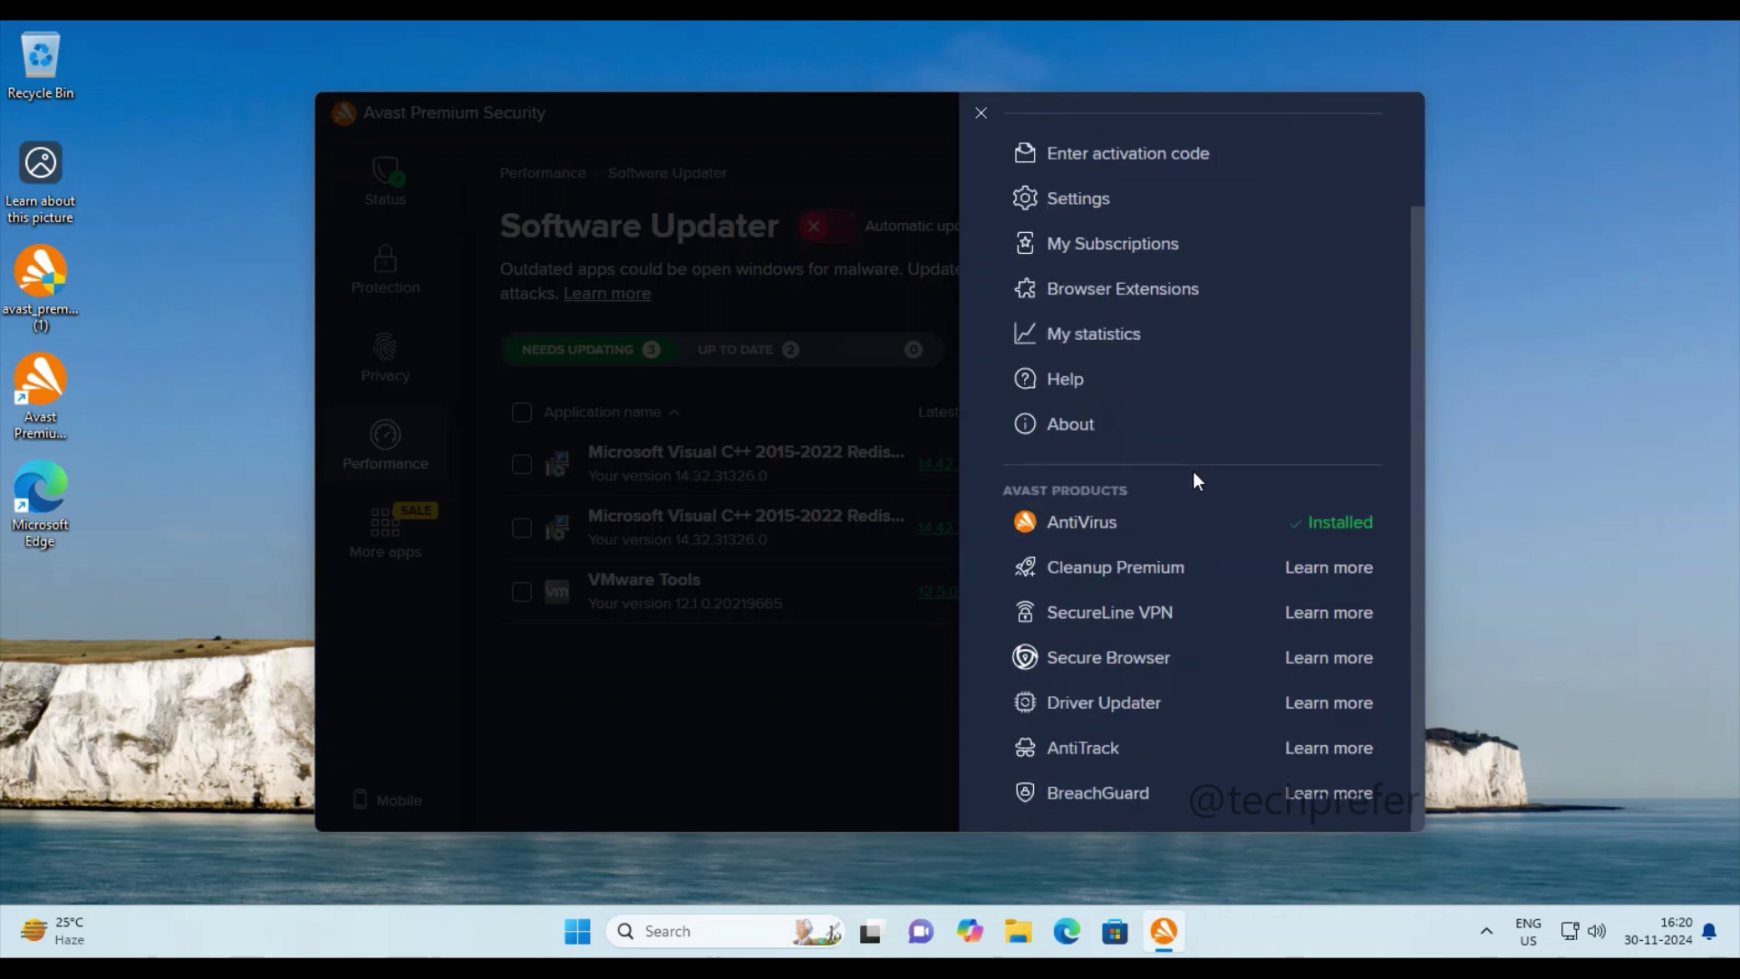
{"action": "scroll", "coordinate": [1193, 480], "scroll_direction": "up", "scroll_amount": 2}
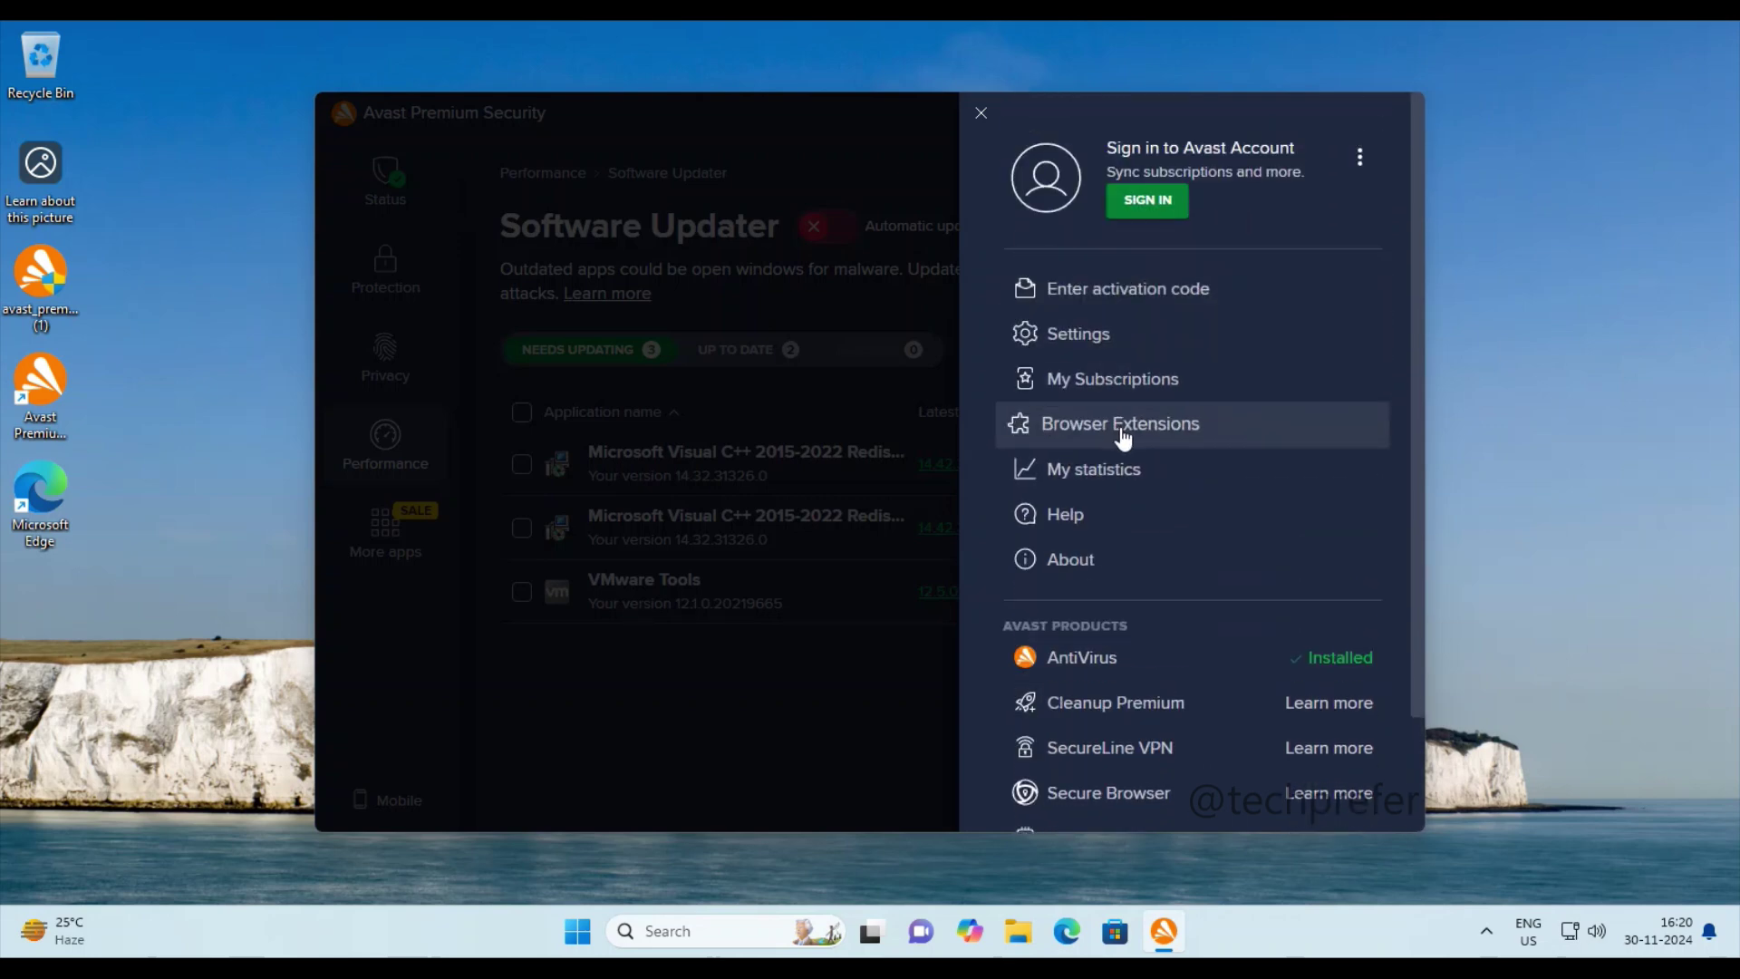
{"action": "left_click", "coordinate": [1129, 471]}
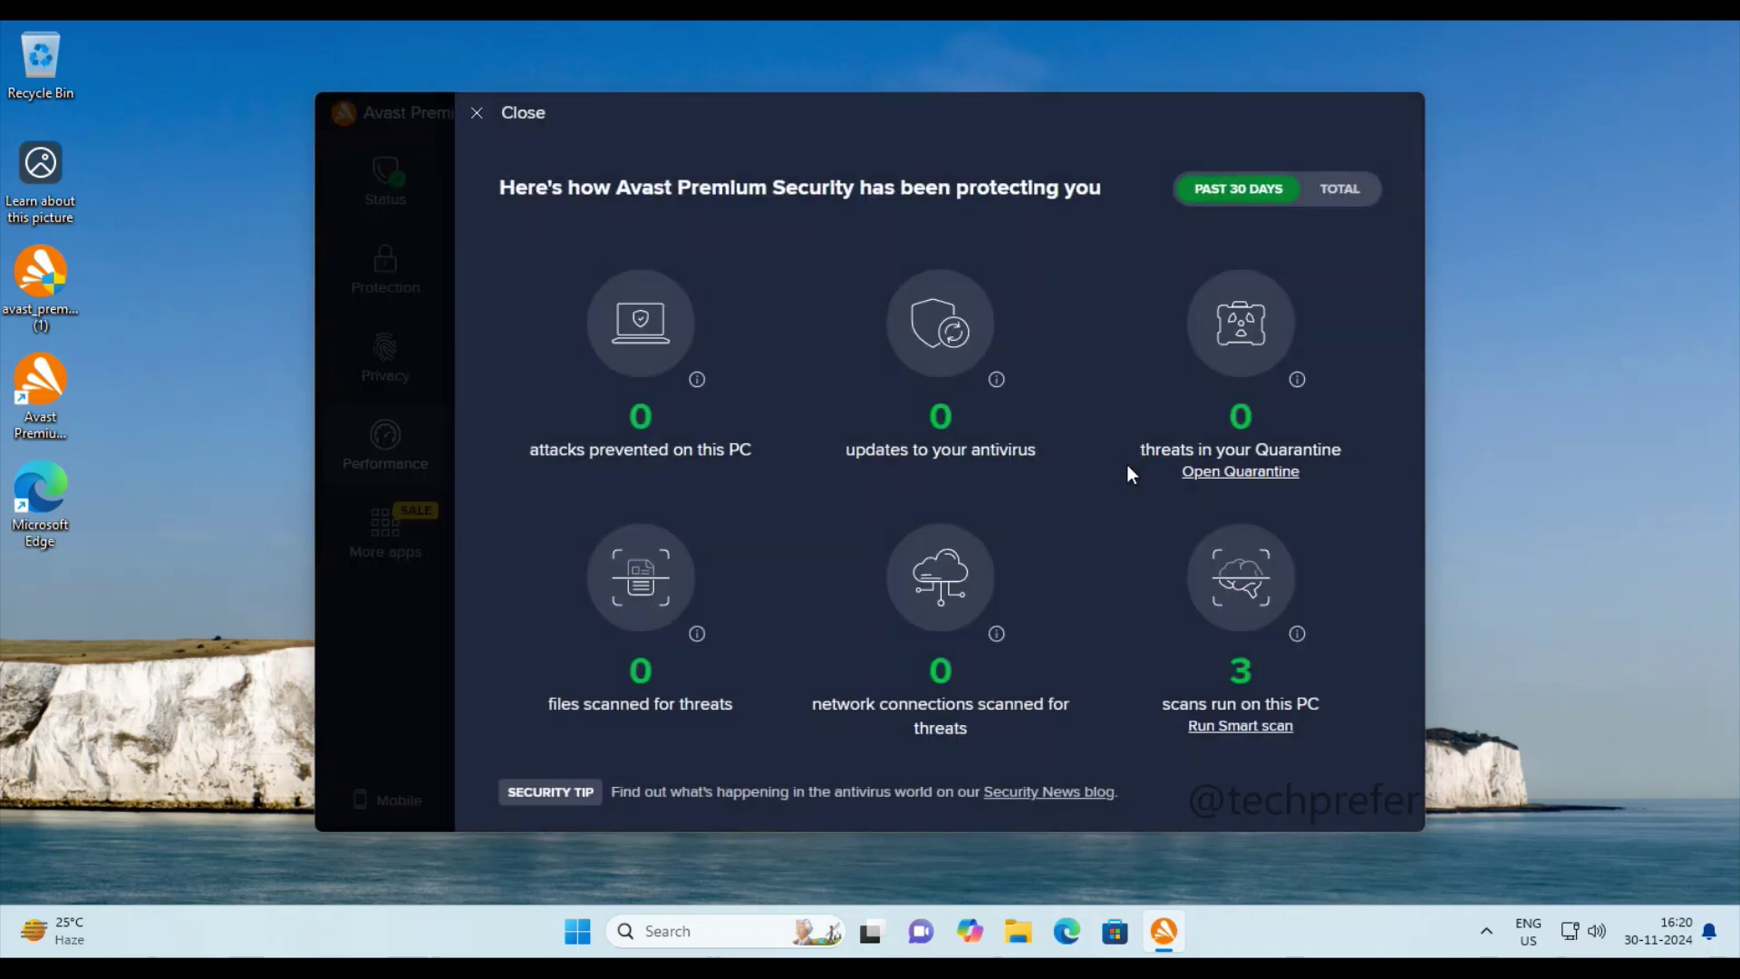
{"action": "left_click", "coordinate": [1332, 189]}
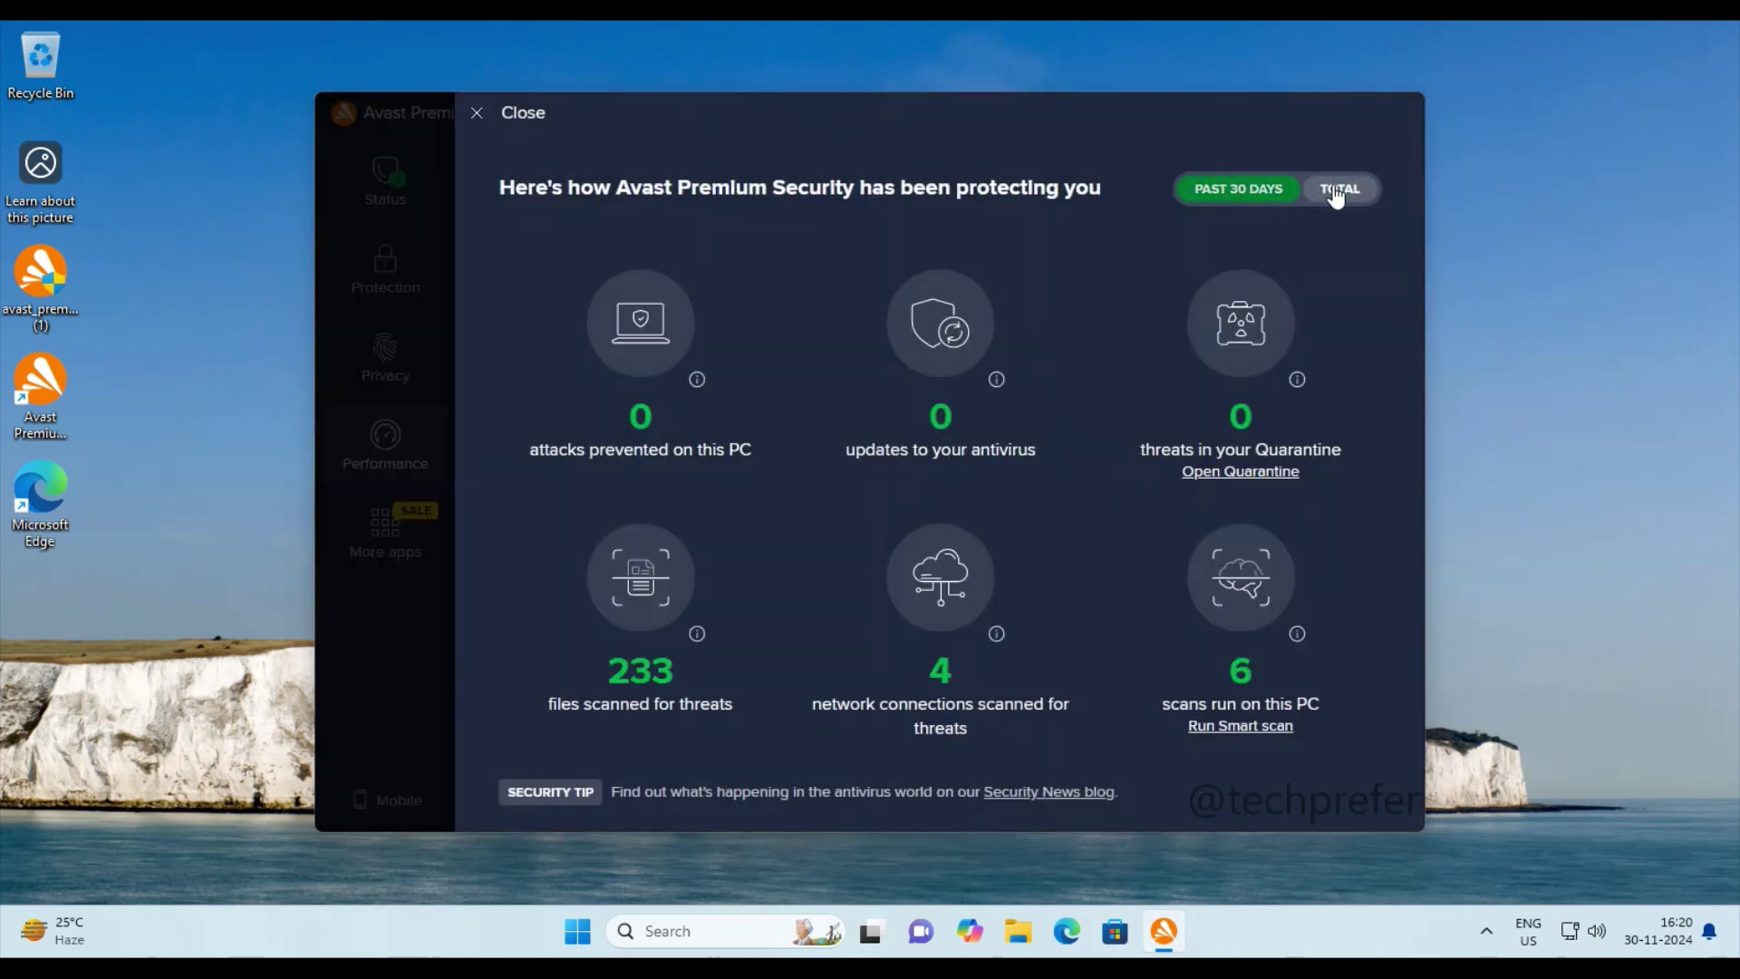
{"action": "left_click", "coordinate": [1267, 201]}
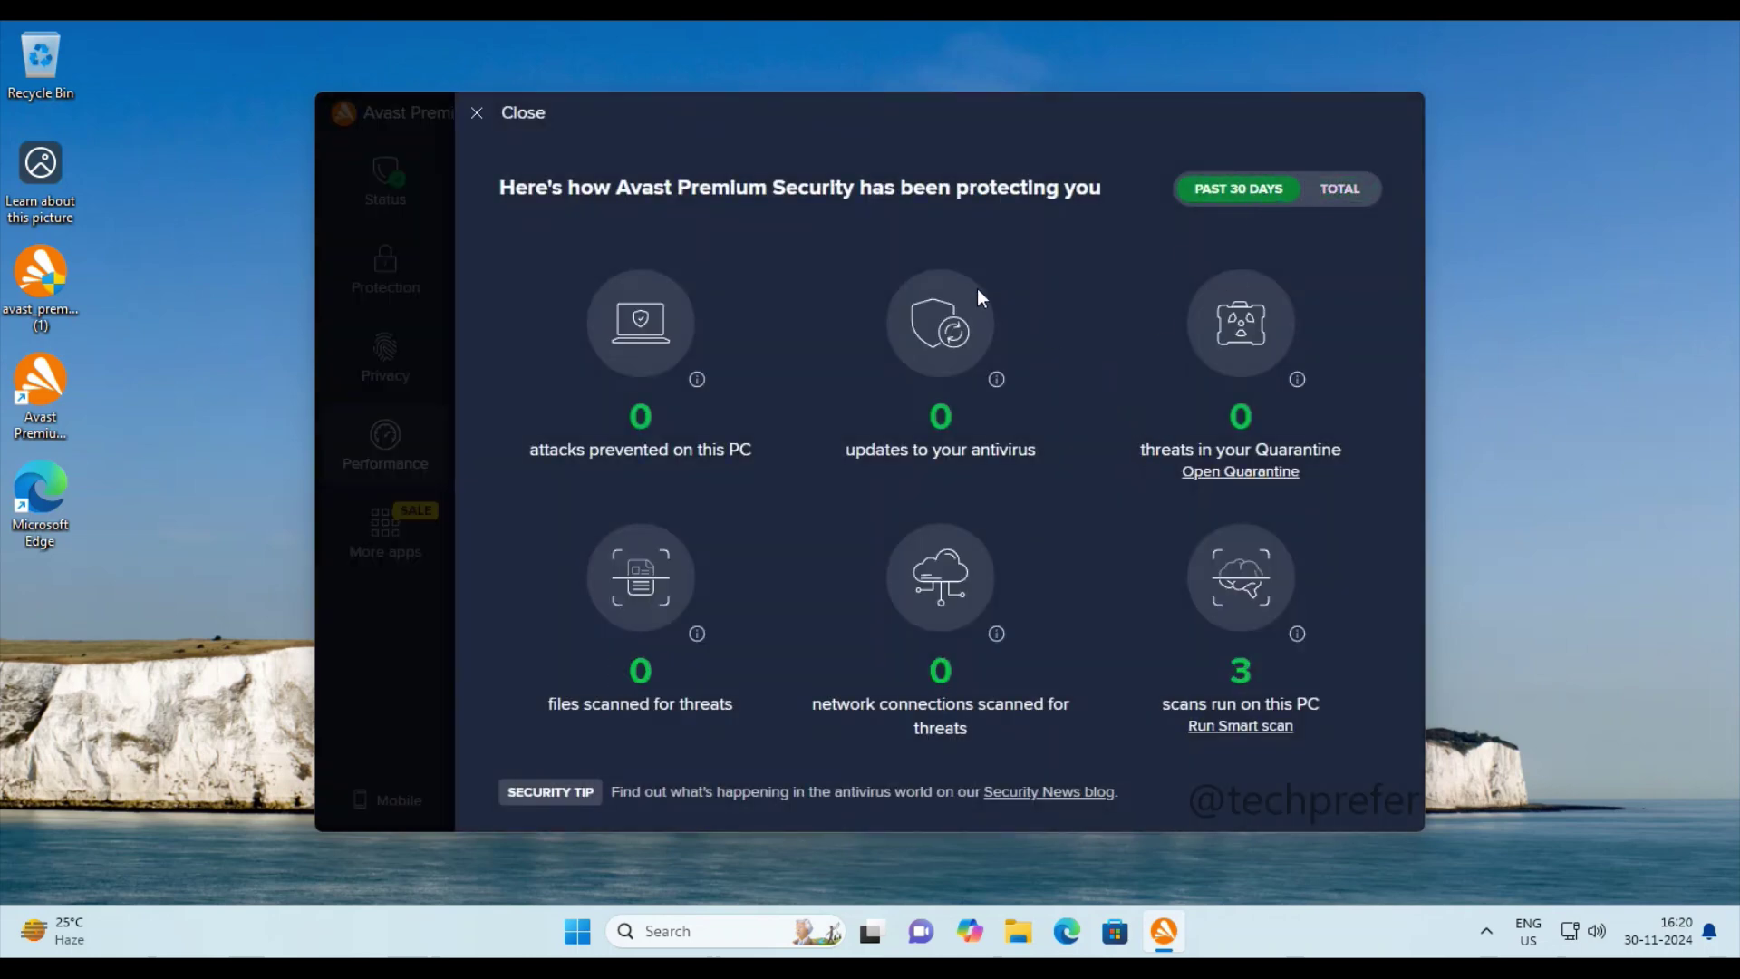
{"action": "left_click", "coordinate": [524, 118]}
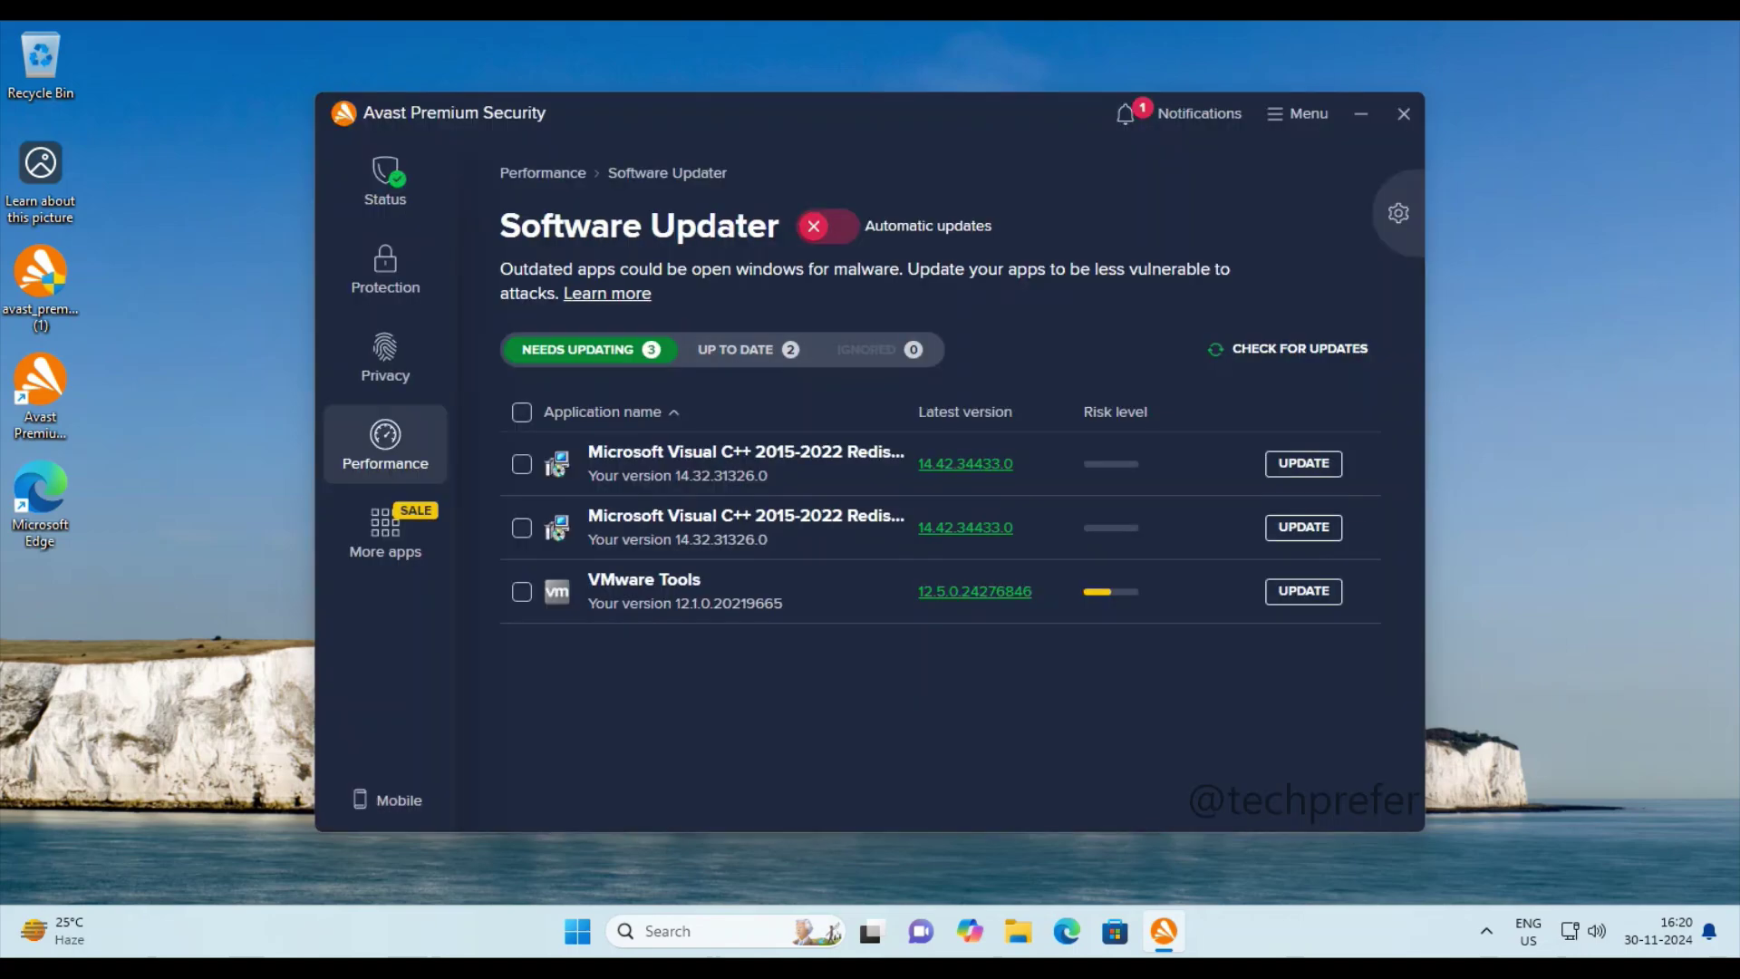